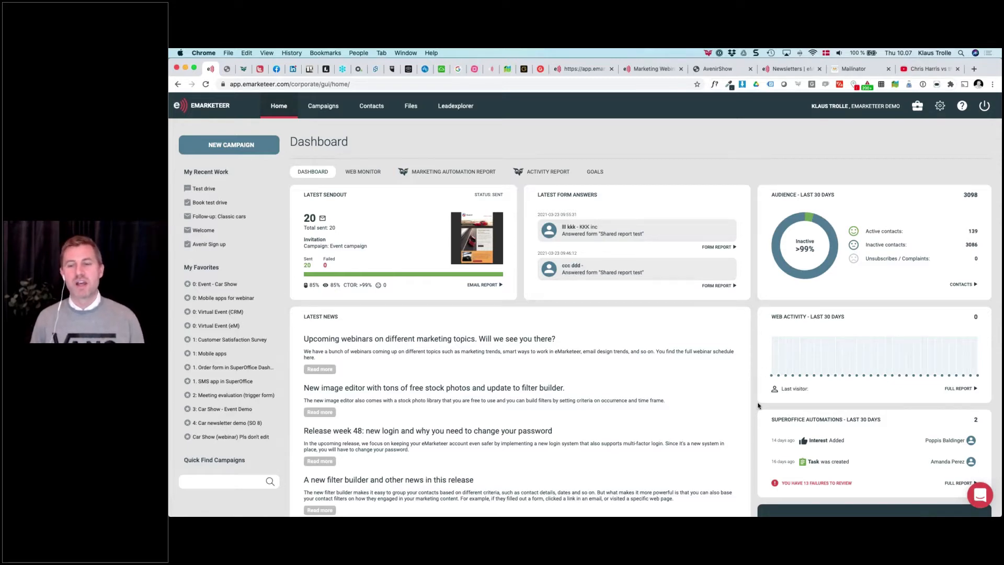
Open the Intercom support chat panel from the bottom-right bubble on the dashboard
scroll(759, 406, down, 2)
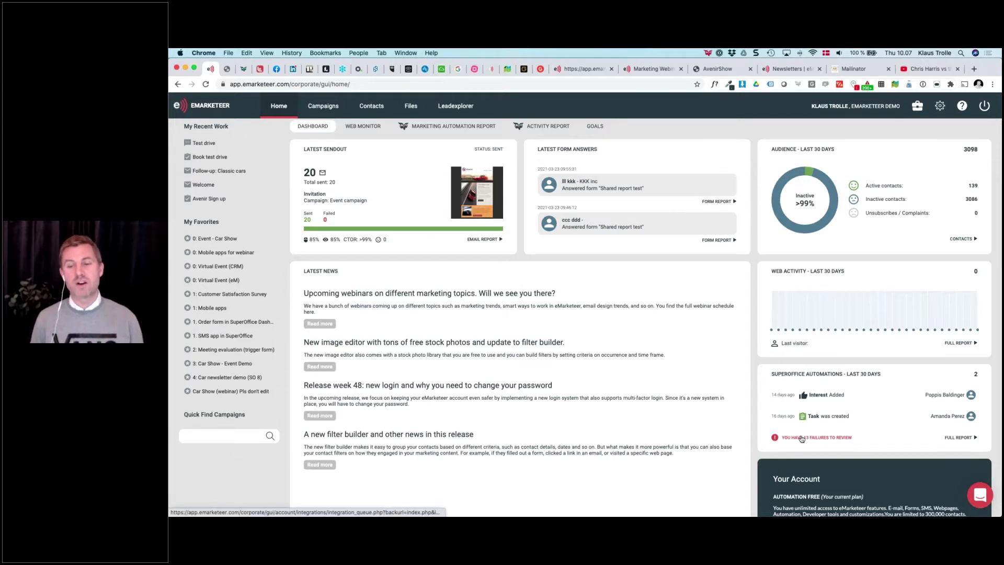
scroll(801, 438, down, 4)
scroll(608, 367, up, 7)
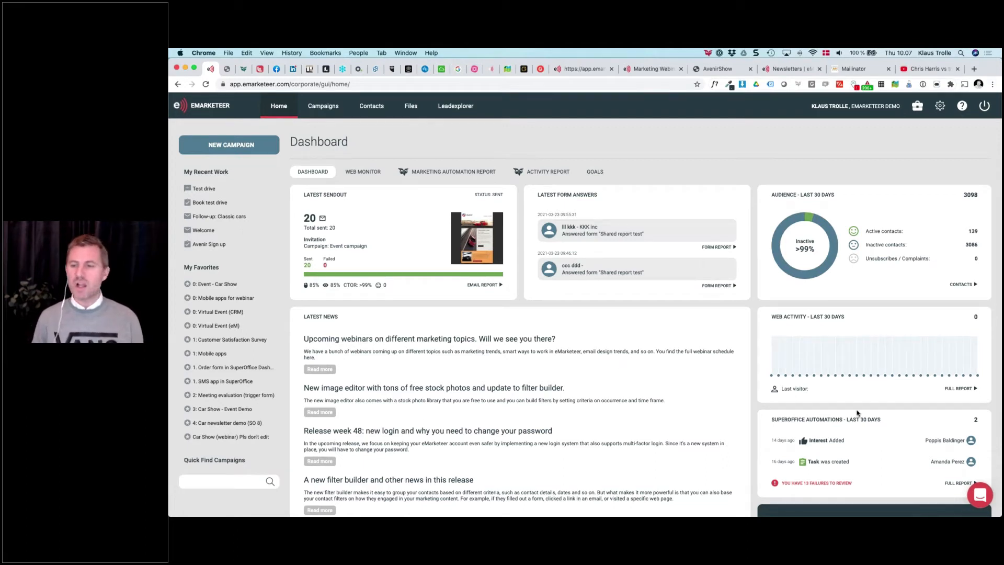
click(981, 494)
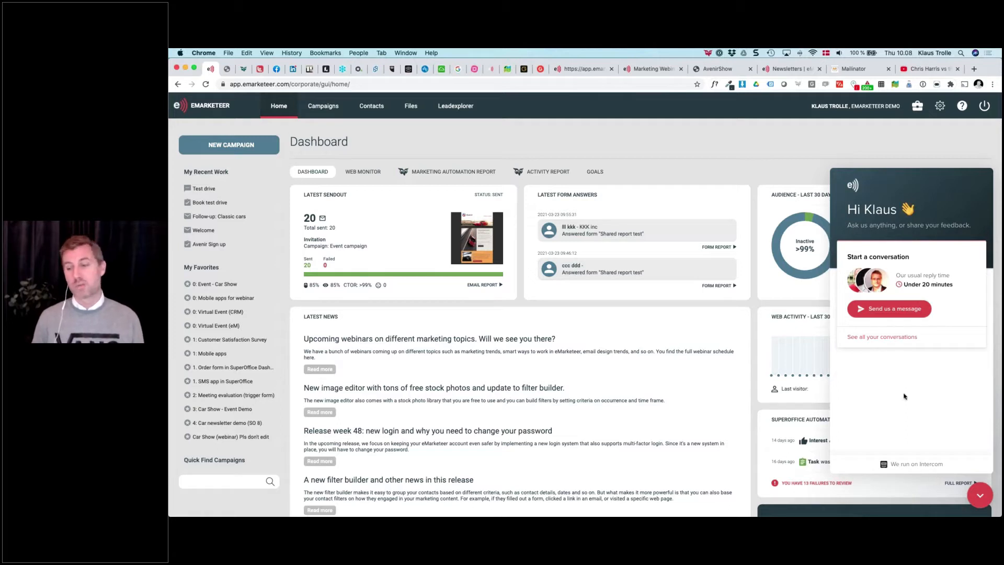
Close the Intercom support chat panel to reveal the full dashboard
click(980, 496)
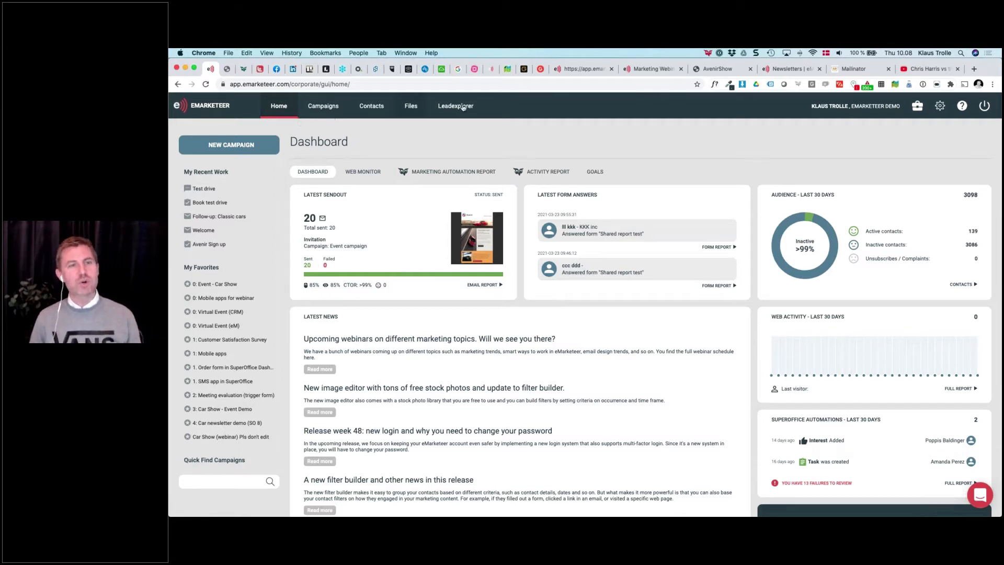
Pass through Campaigns and open the Contacts page listing all 3098 contacts
click(324, 109)
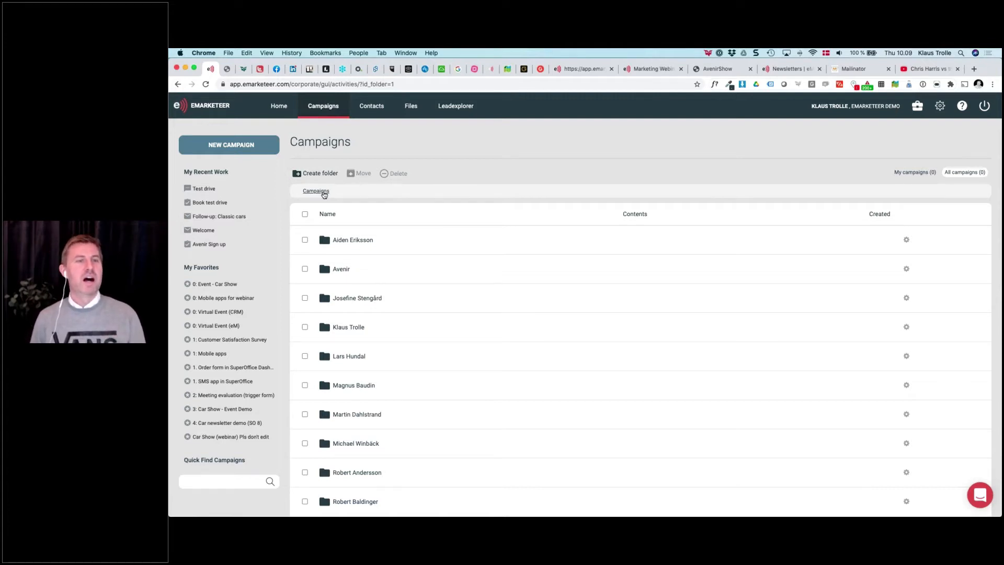
click(386, 116)
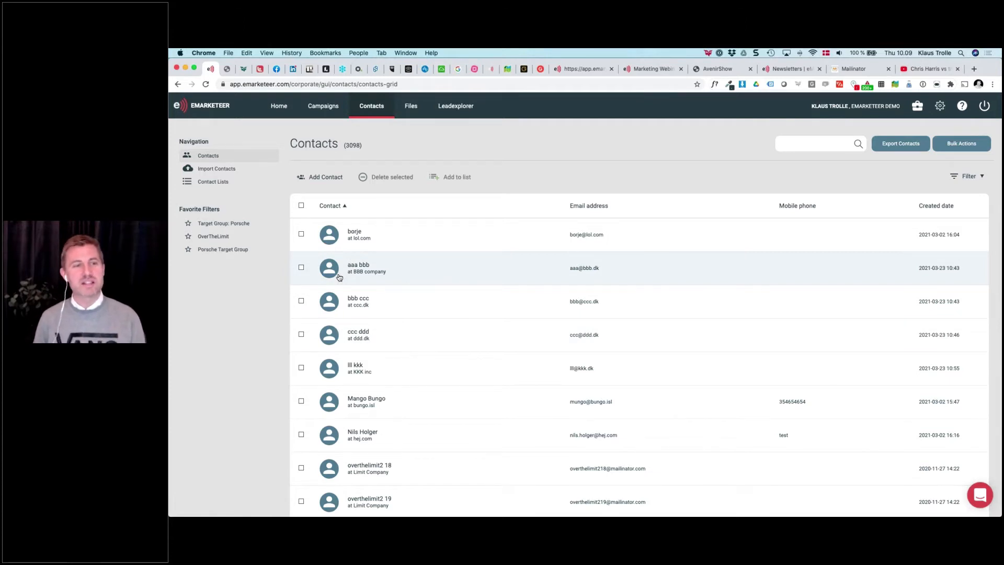
click(209, 183)
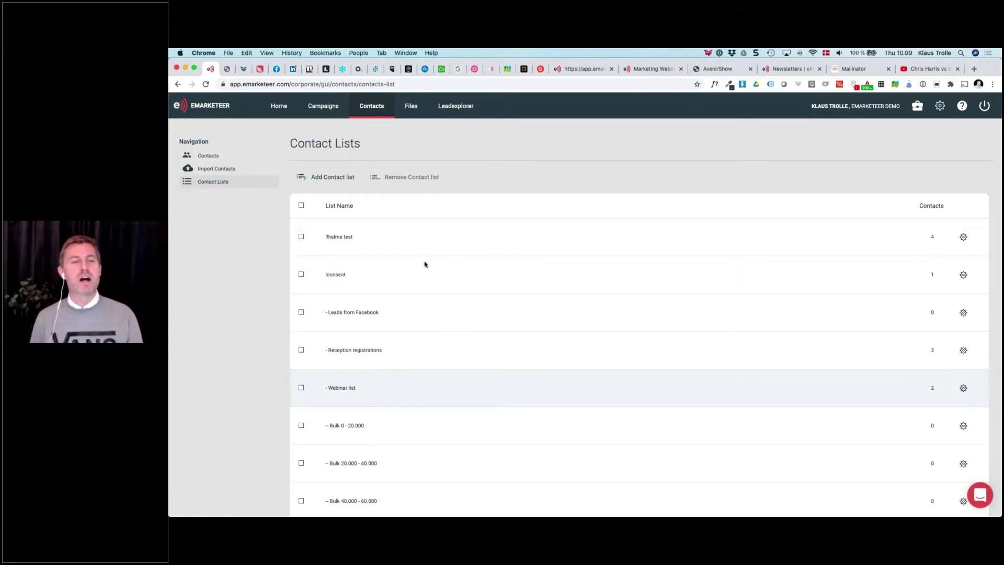
click(213, 157)
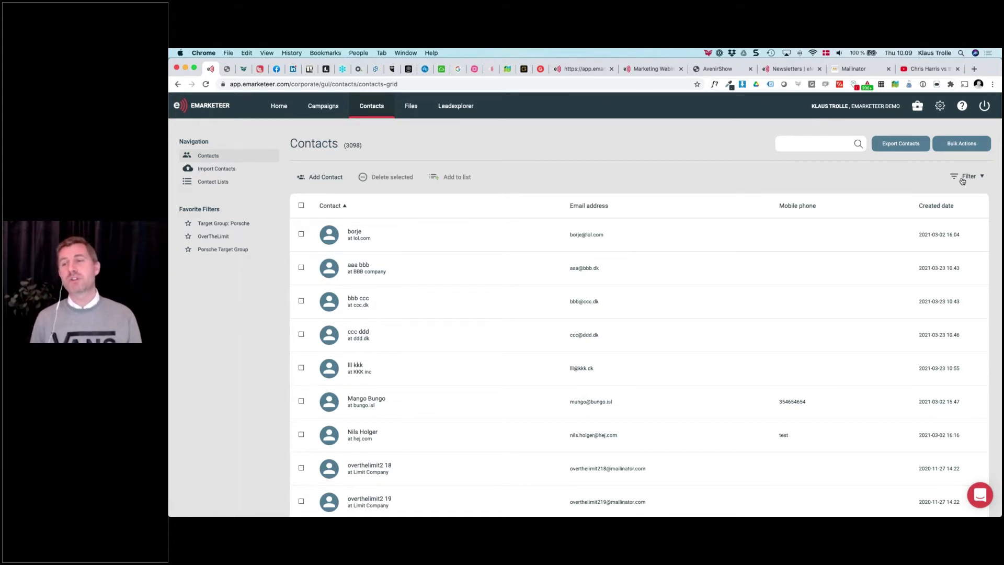
click(962, 179)
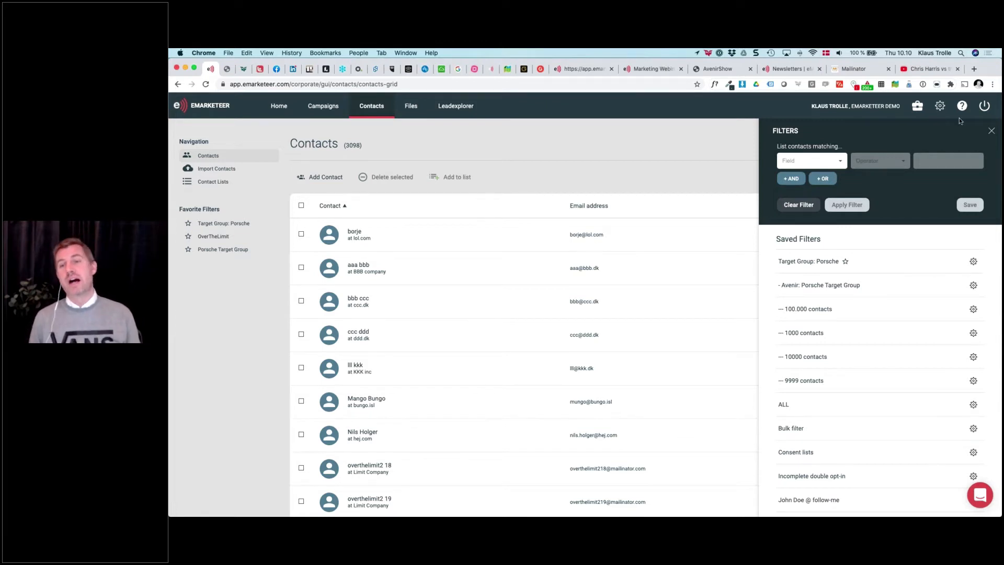
click(829, 160)
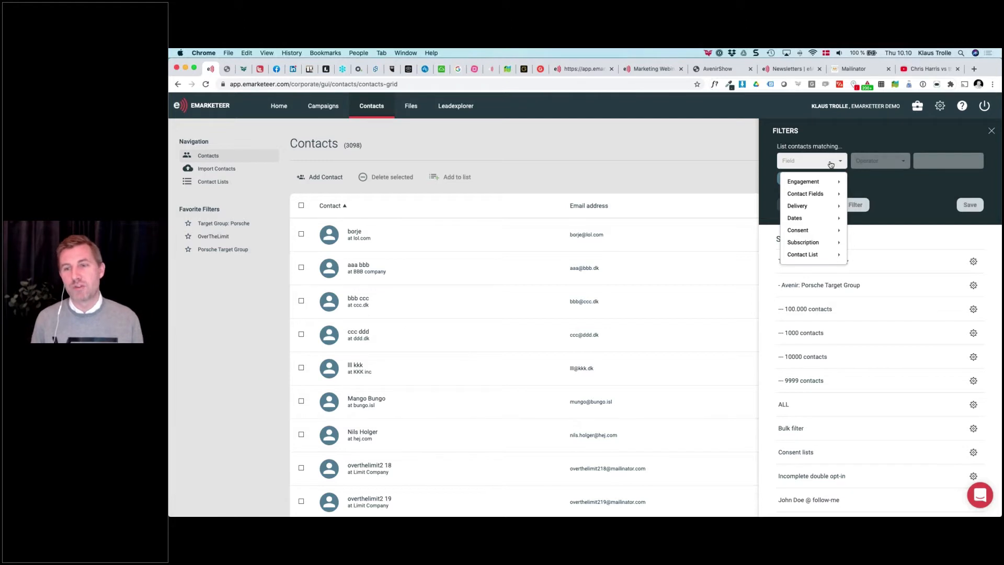
mouse_move(817, 186)
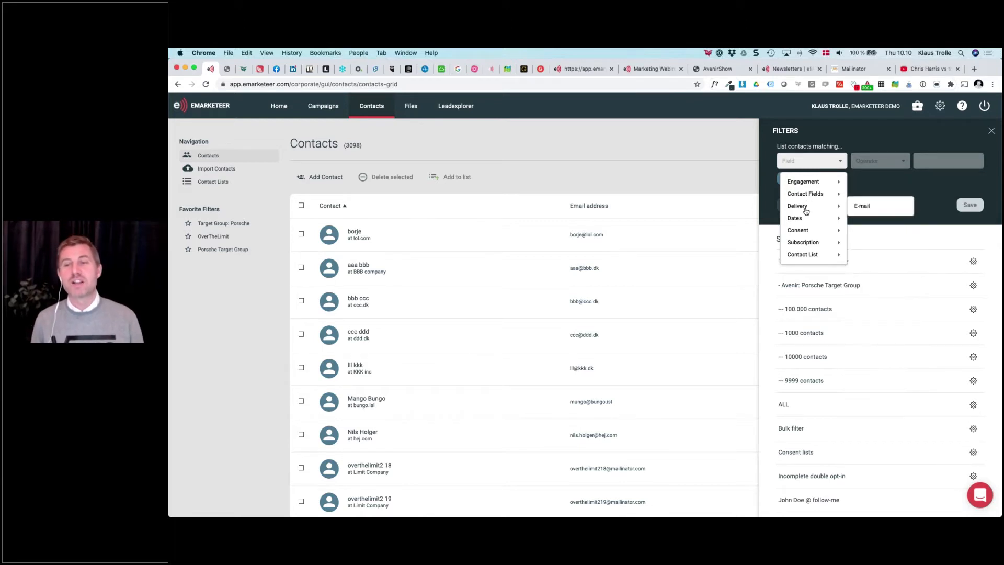
mouse_move(801, 228)
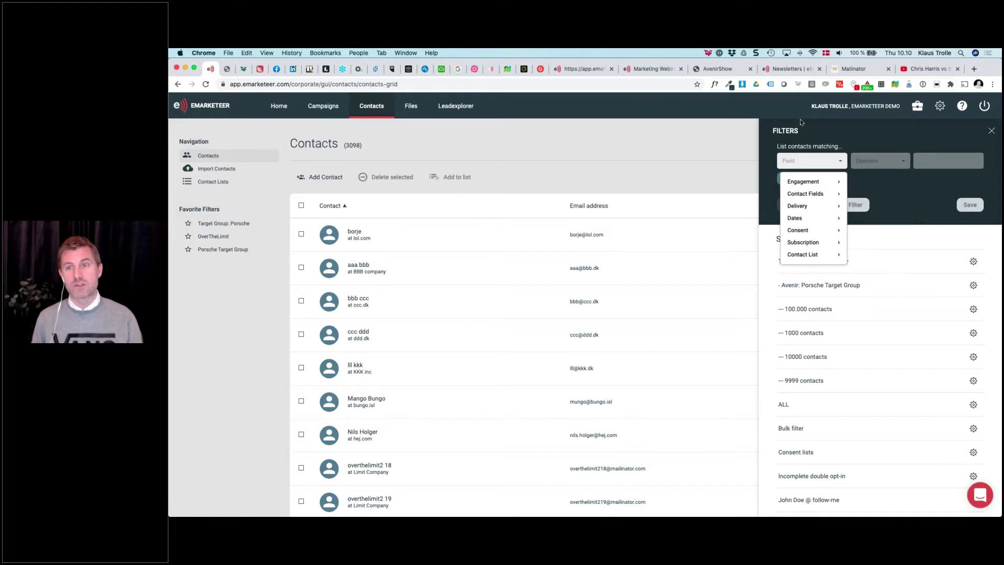
click(868, 139)
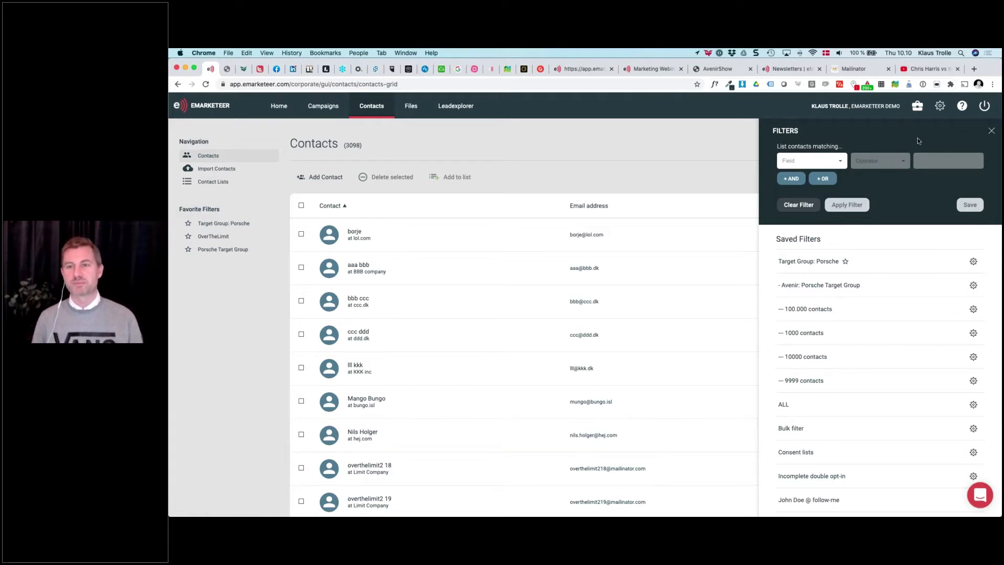
click(717, 162)
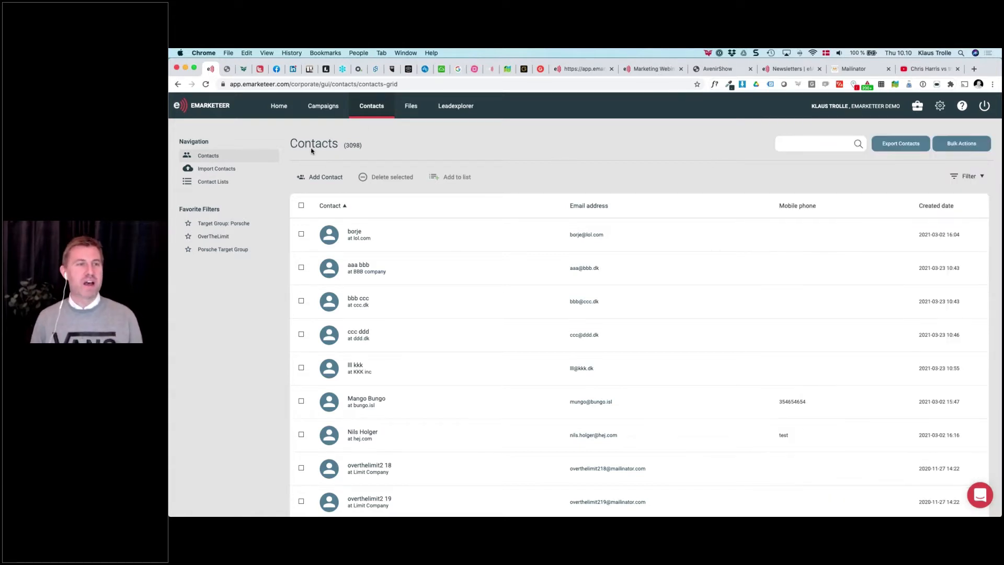
View the Files folder list, then return to the Home dashboard
click(411, 106)
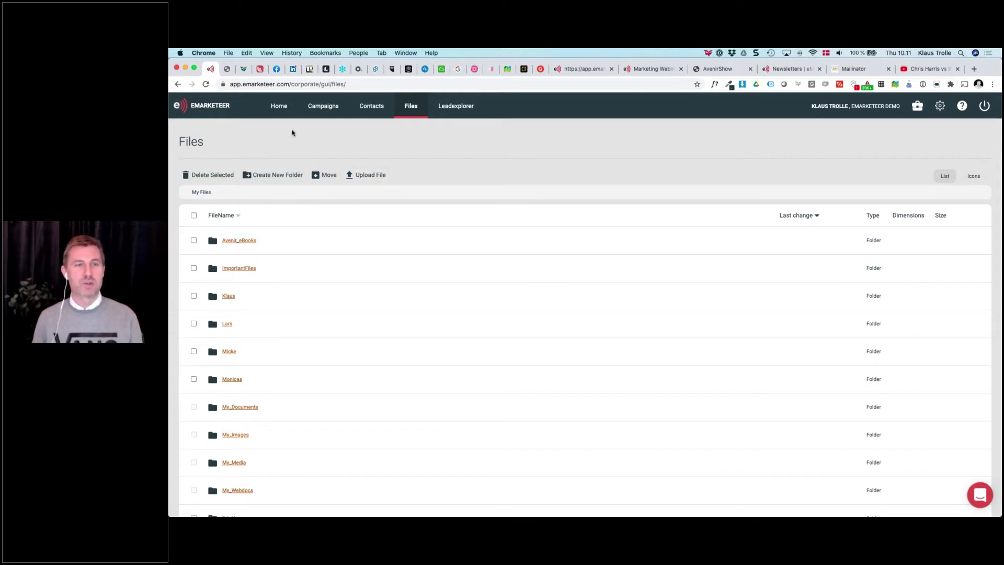
click(279, 105)
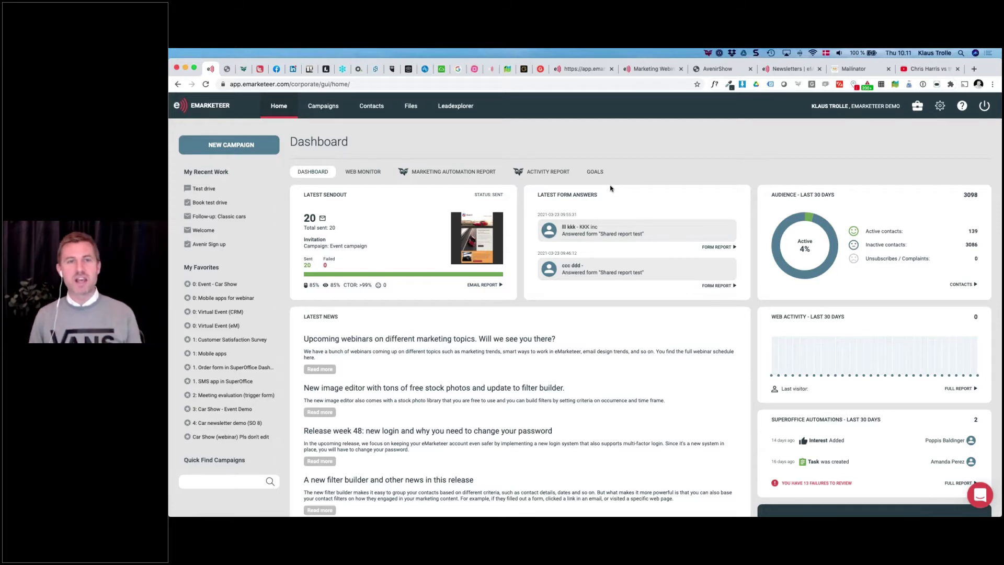
Open Campaigns, your personal folder and Webinar, then start a New Campaign form
click(322, 111)
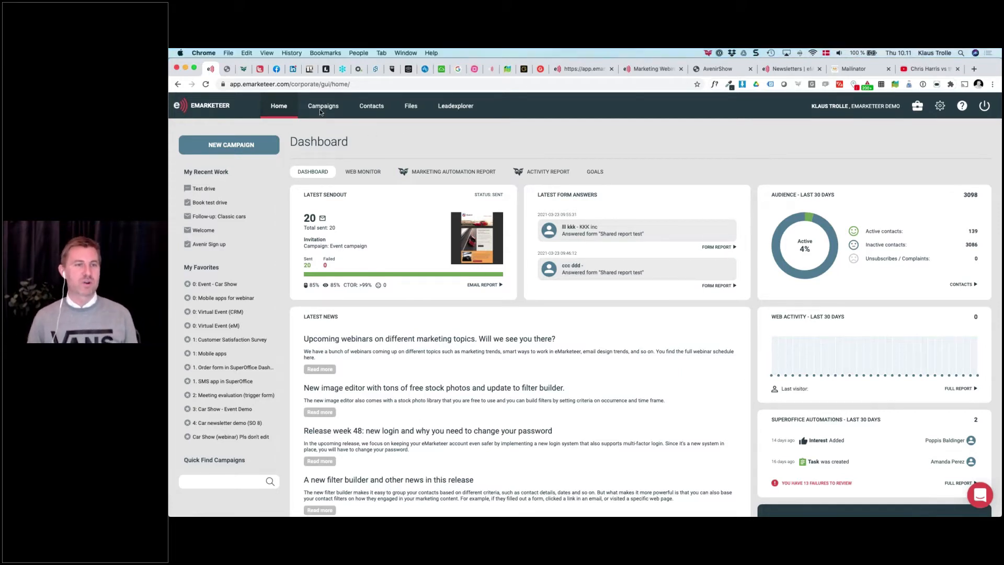
click(323, 110)
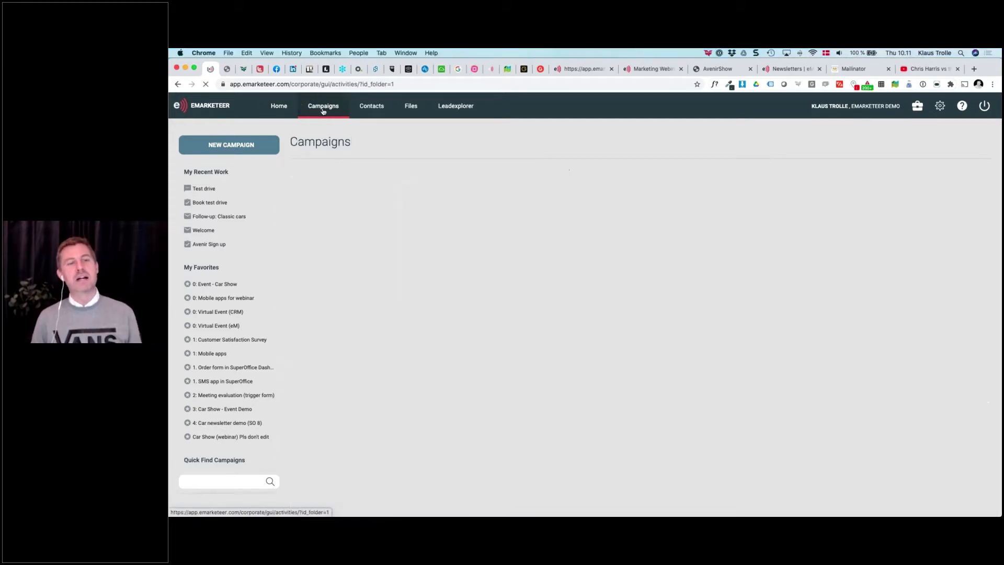
click(348, 327)
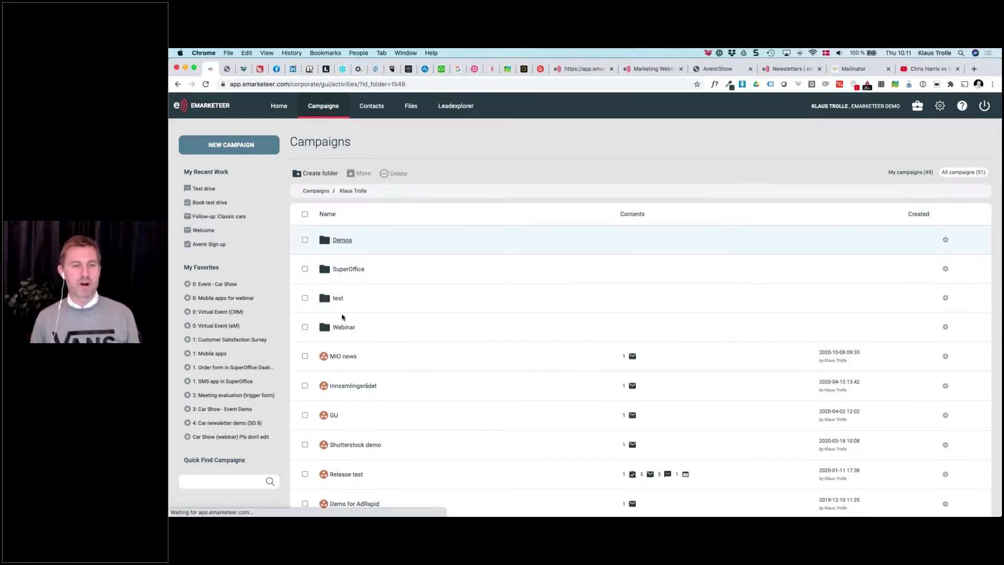
click(344, 328)
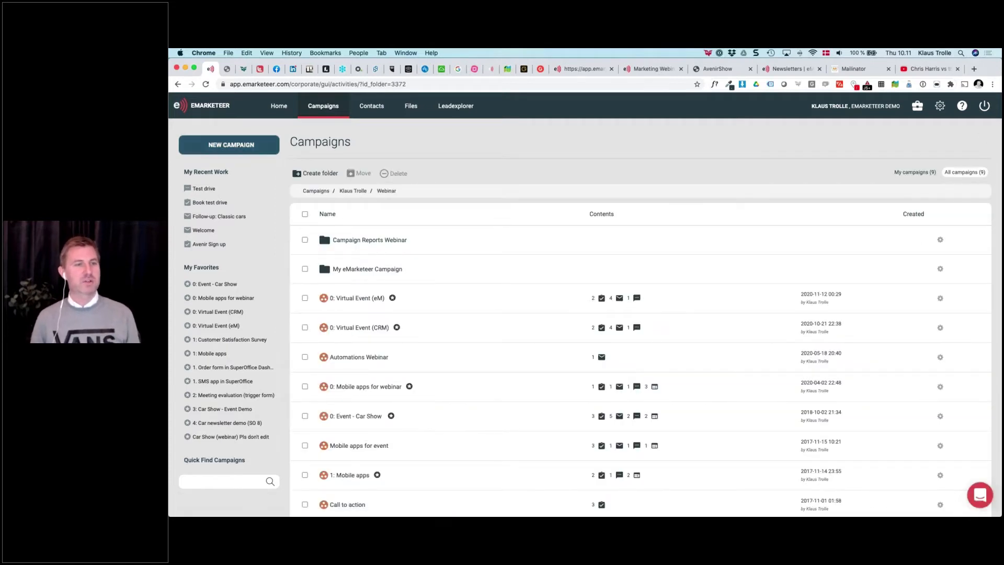
click(231, 148)
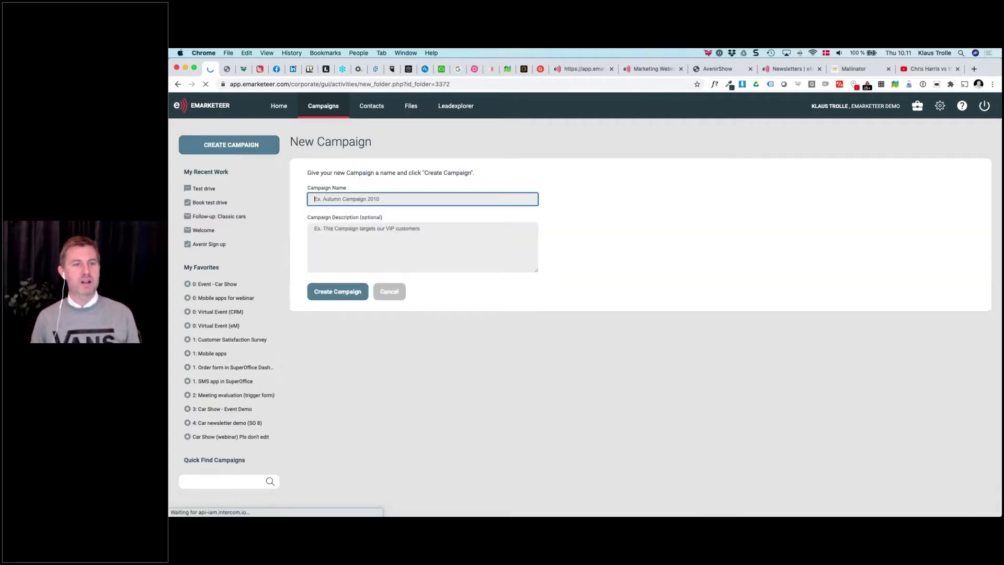
Create campaign 'My first eMarketeer campaign' described 'Demo campaign for the webinar'
click(365, 198)
text(My fi)
text(rst )
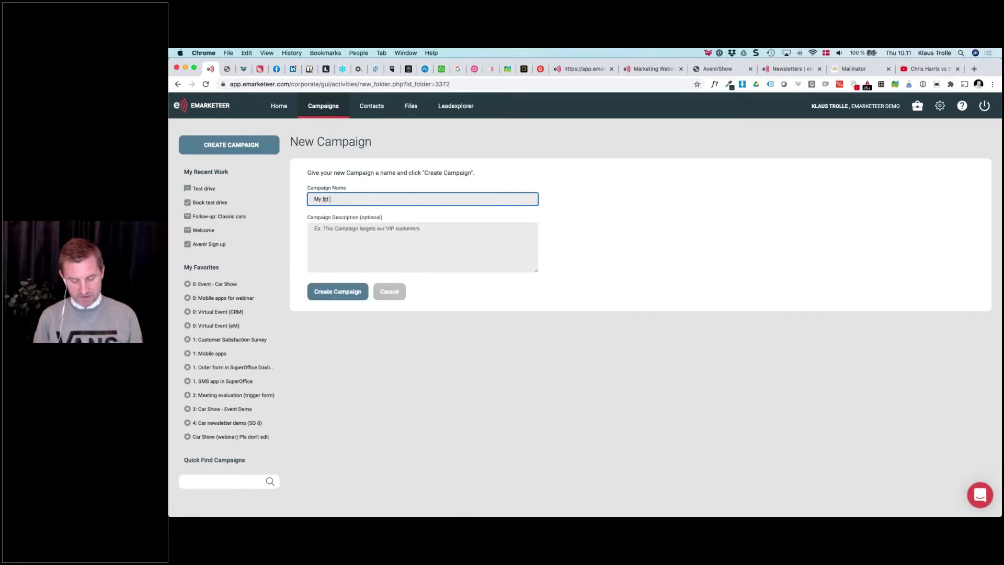
text(eMarketeer ca)
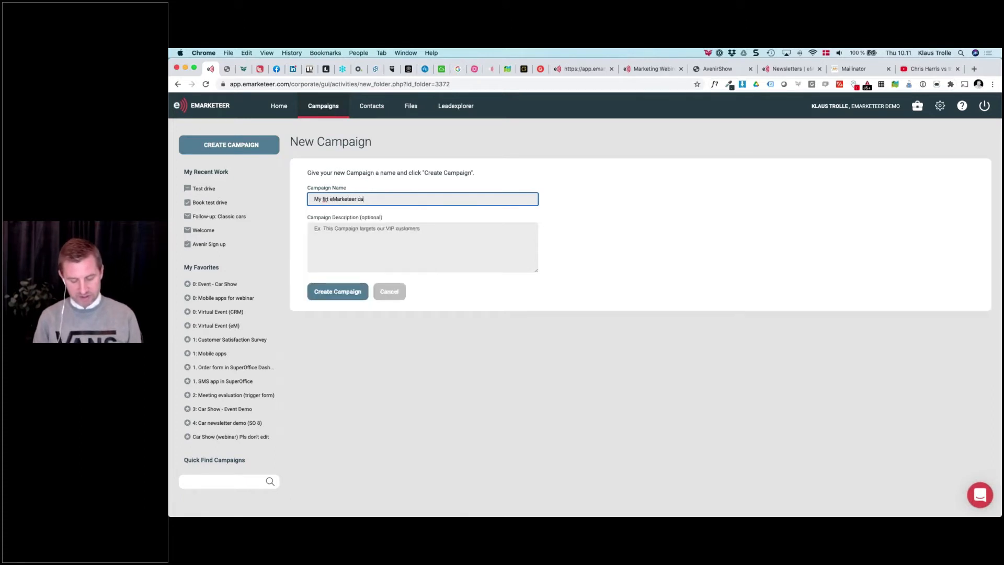
text(mpaign)
click(339, 249)
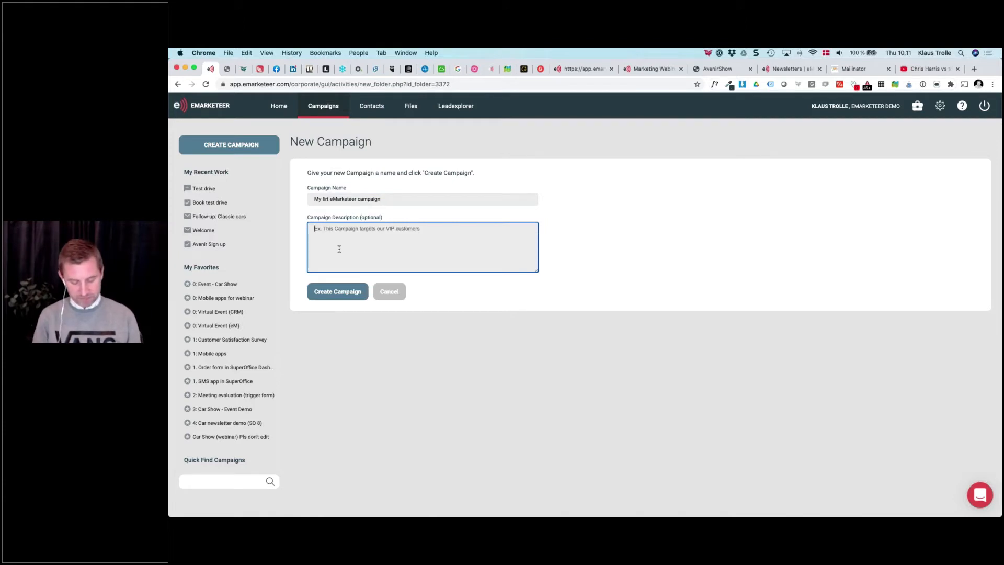
text(Demo campaign f)
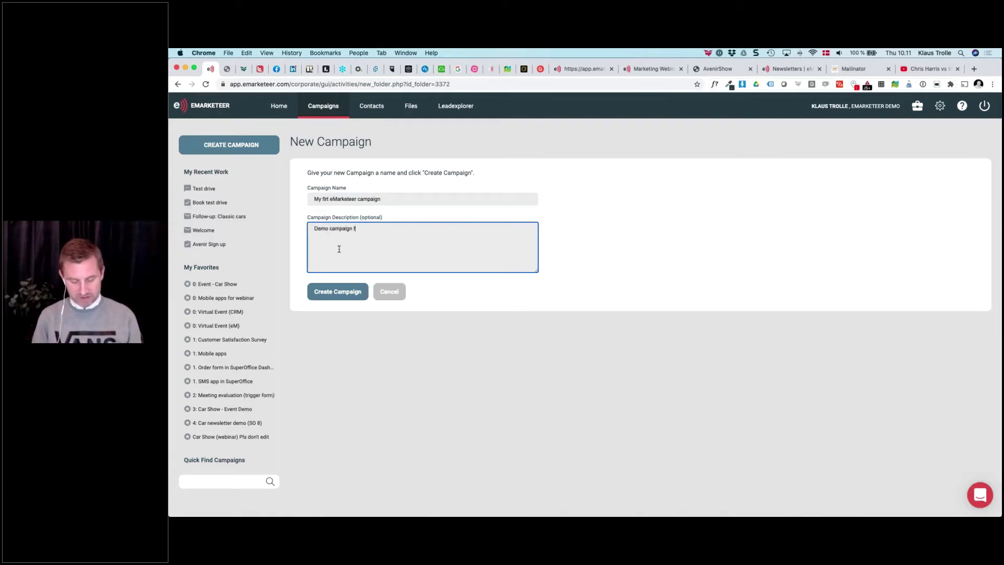
text(or the webin)
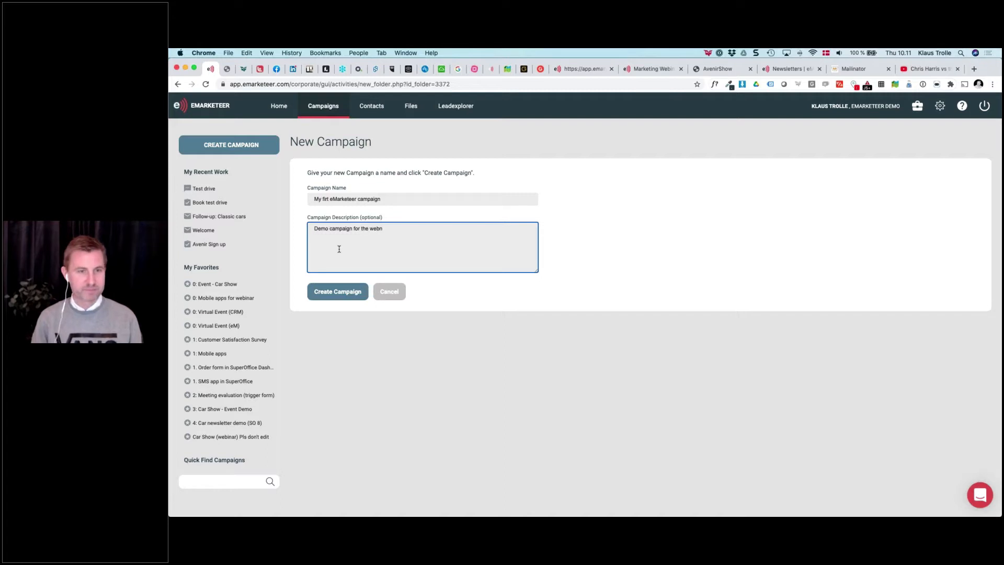
key(BackSpace)
text(ar)
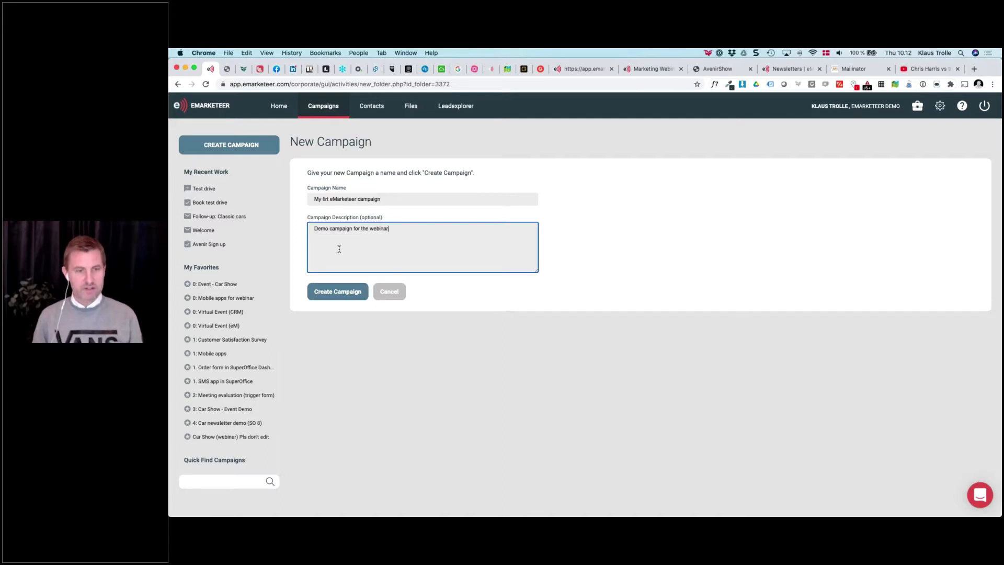
click(333, 295)
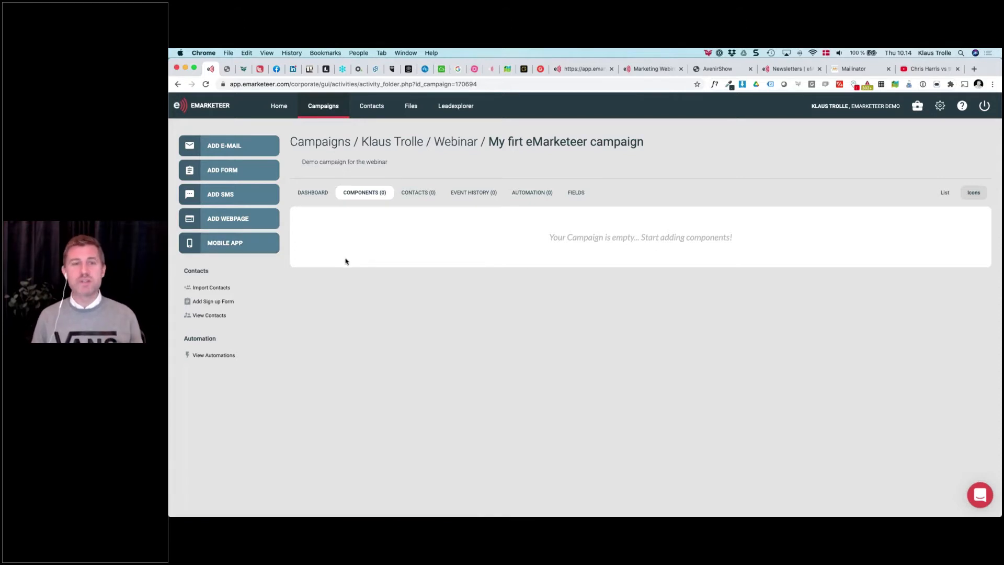
Switch to the 'My First Campaign' slide and underline SIGN UP with a red pen
key(ctrl+Left)
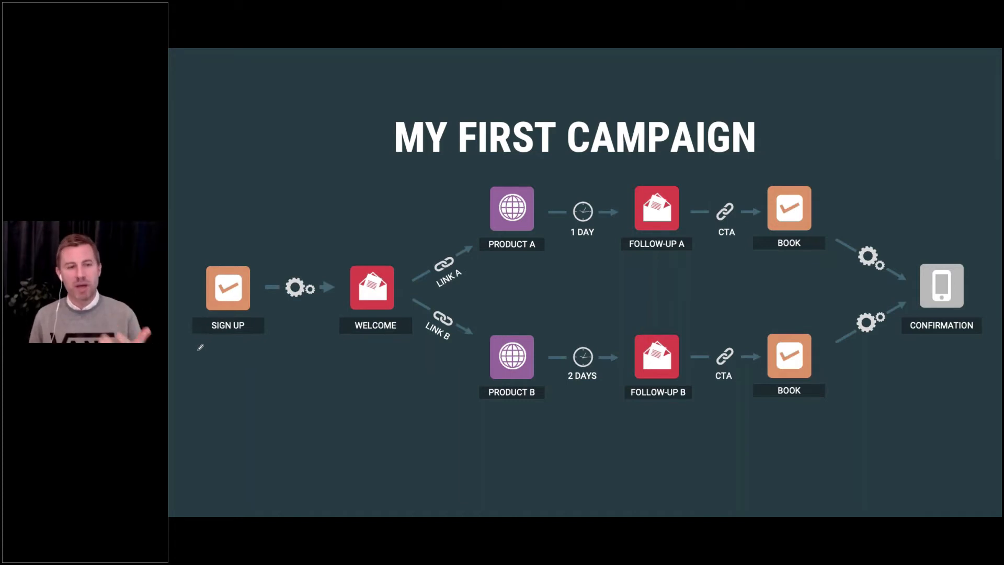
drag(194, 345, 269, 335)
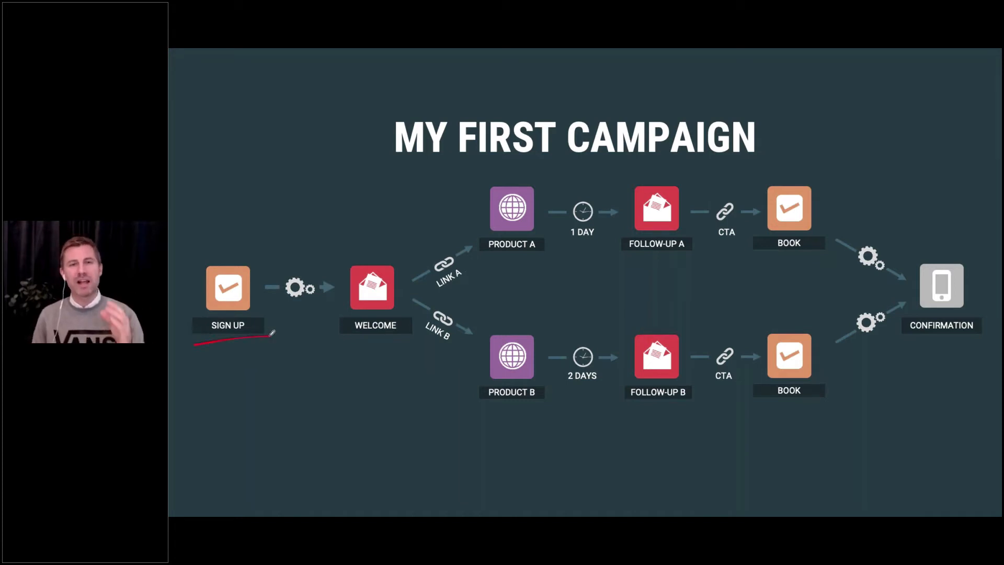
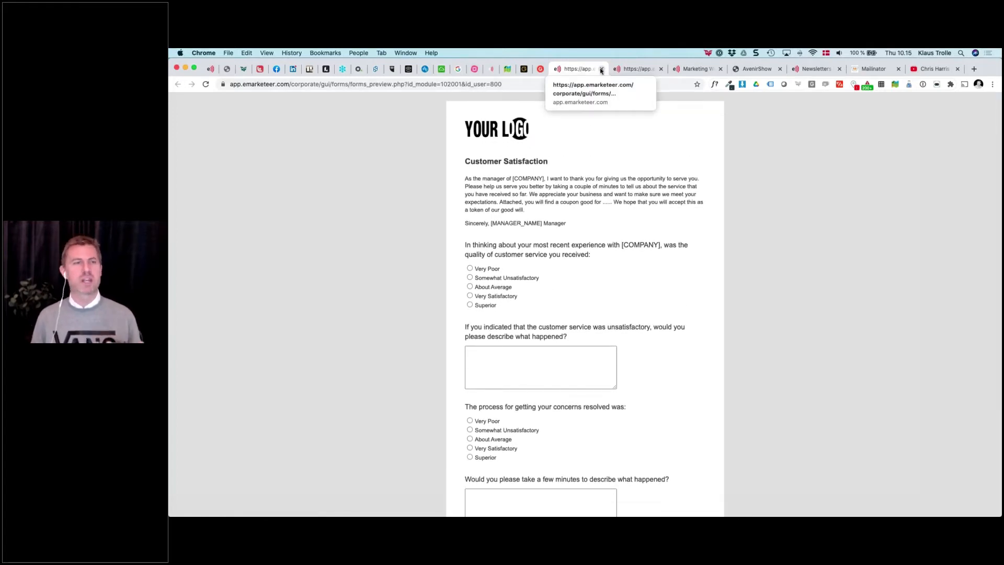
Close the form preview and browse the customer satisfaction, loyalty and request form templates
click(601, 69)
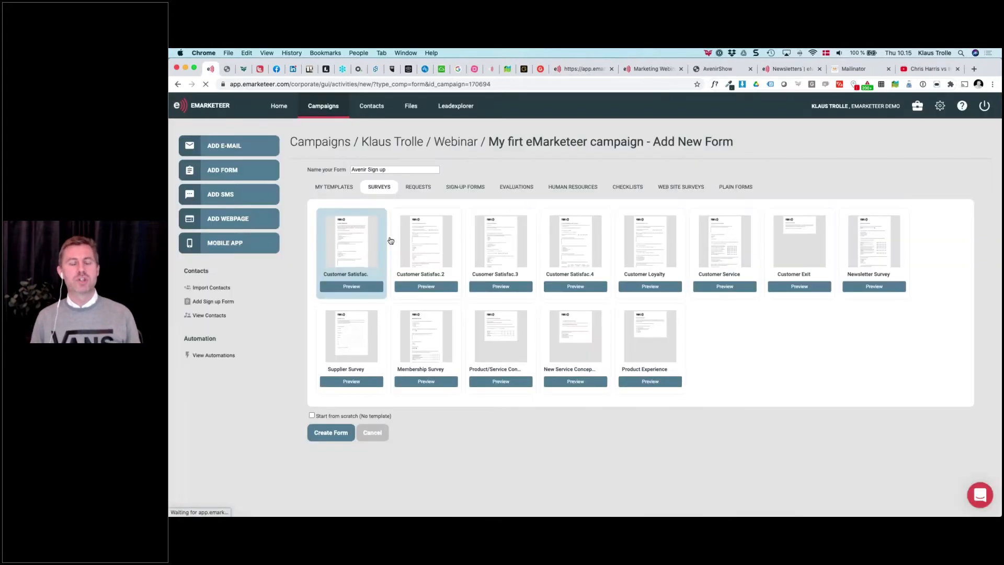
click(492, 254)
click(578, 253)
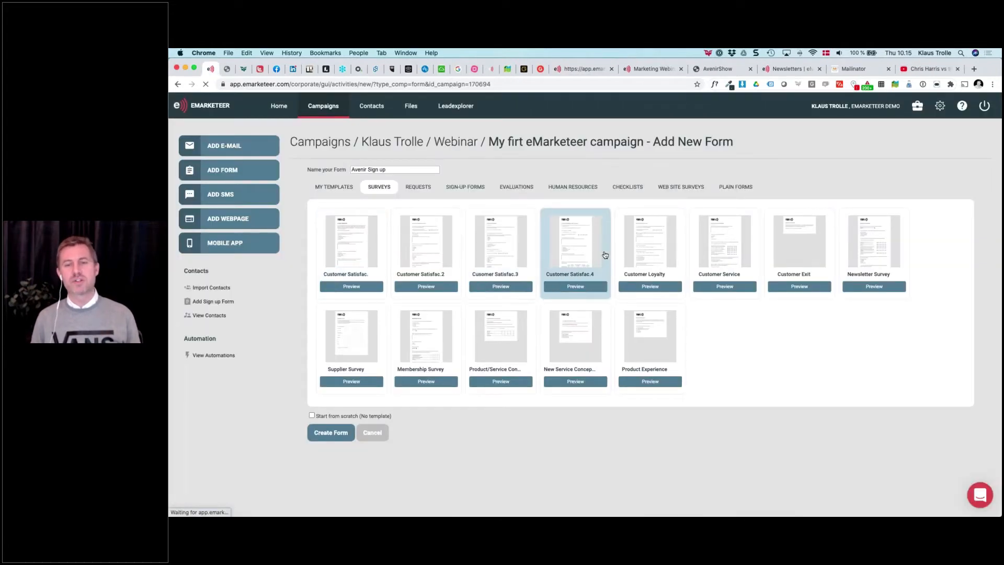
click(634, 254)
click(421, 187)
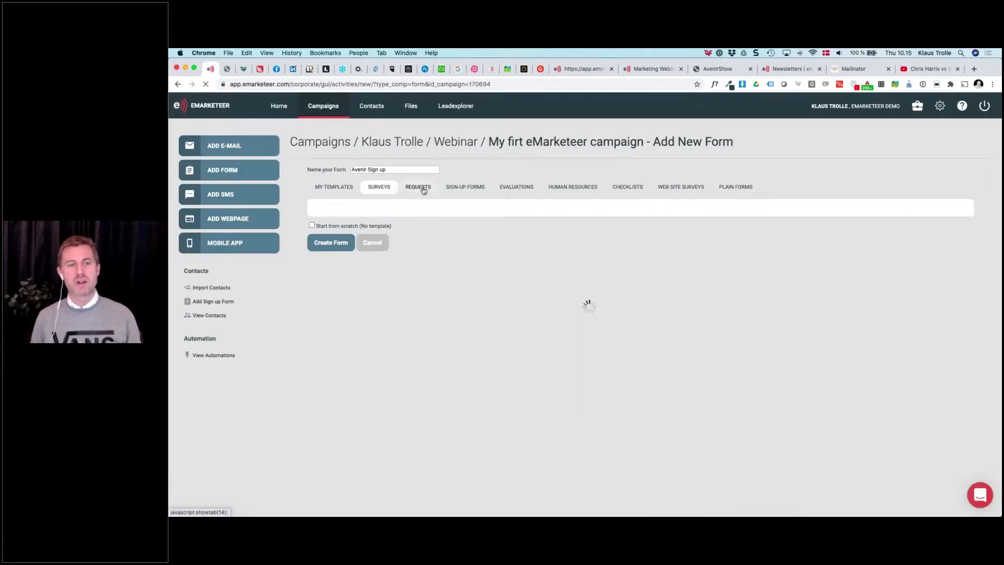
Create the Avenir Sign up form from the Sign-up basic template
click(474, 188)
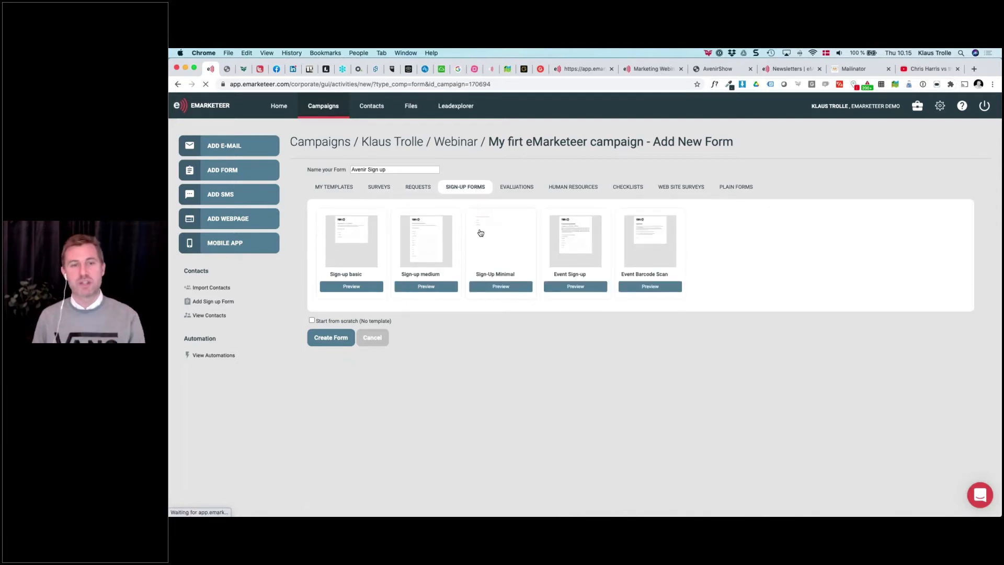
click(355, 246)
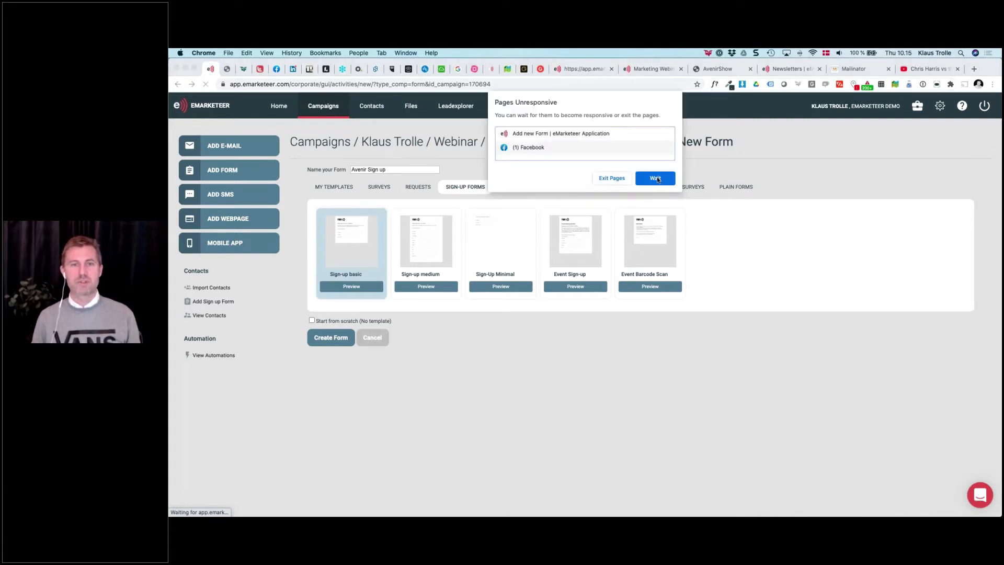
click(655, 178)
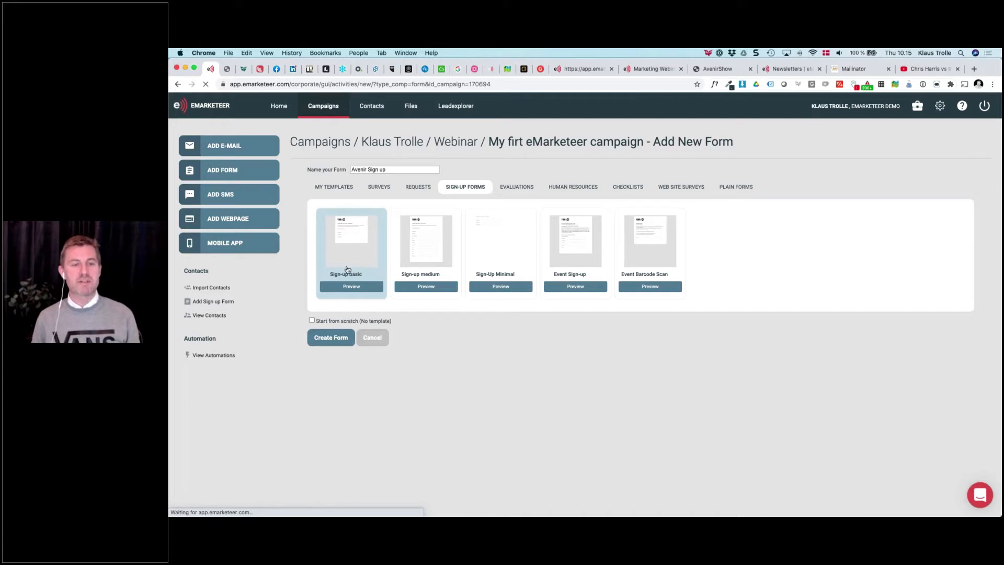
click(331, 337)
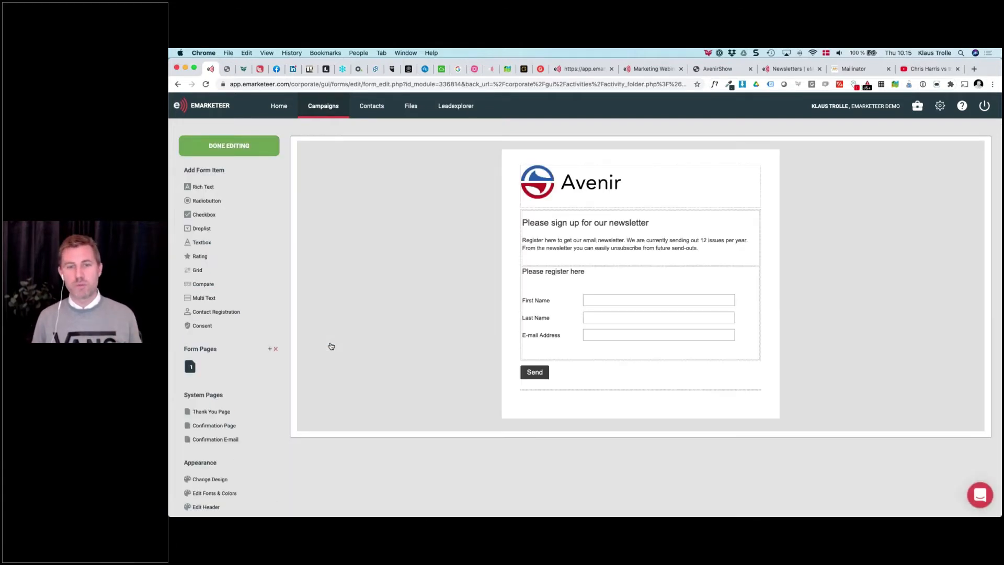
key(super+plus)
key(super+plus)
key(super+plus)
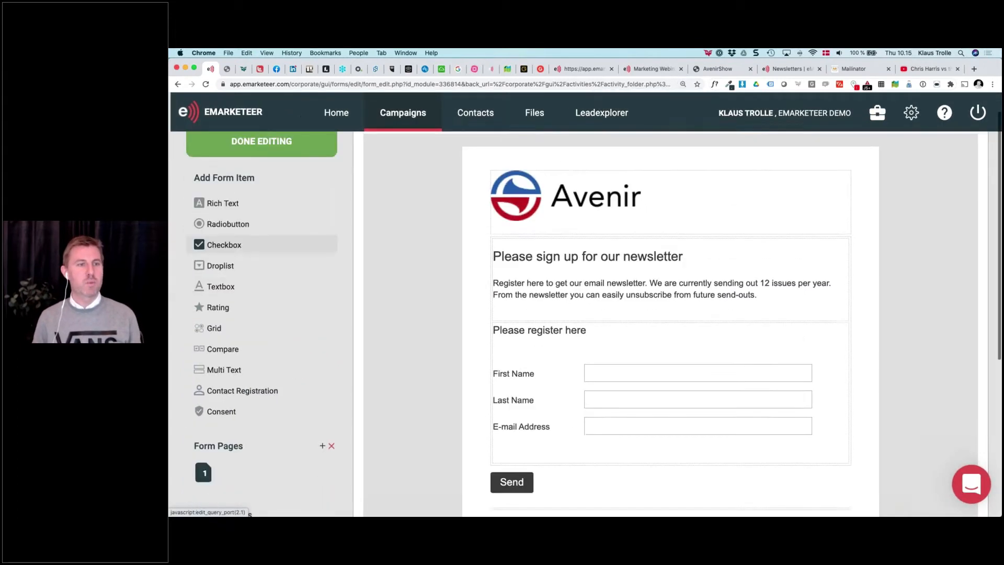
scroll(300, 283, down, 1)
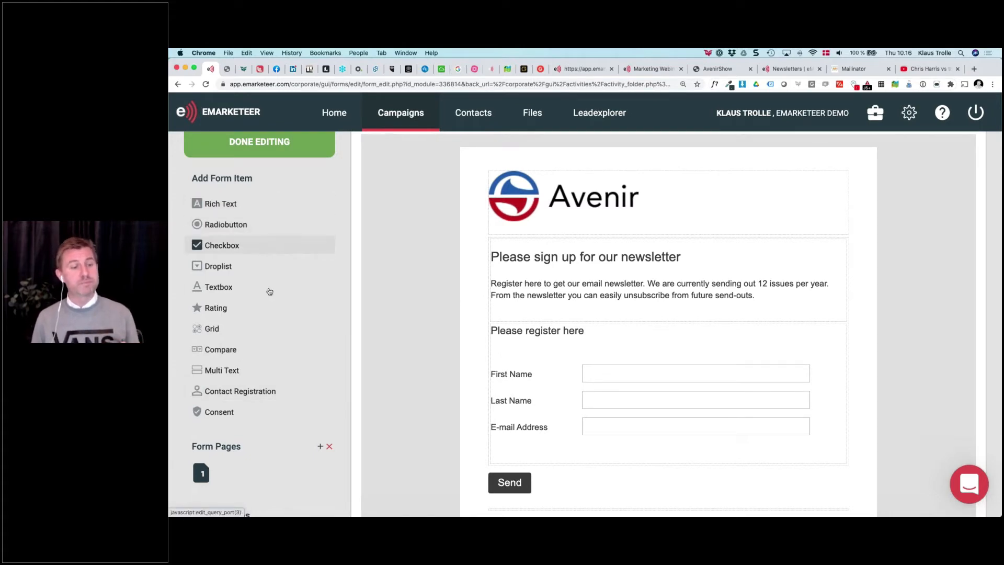
scroll(269, 287, down, 3)
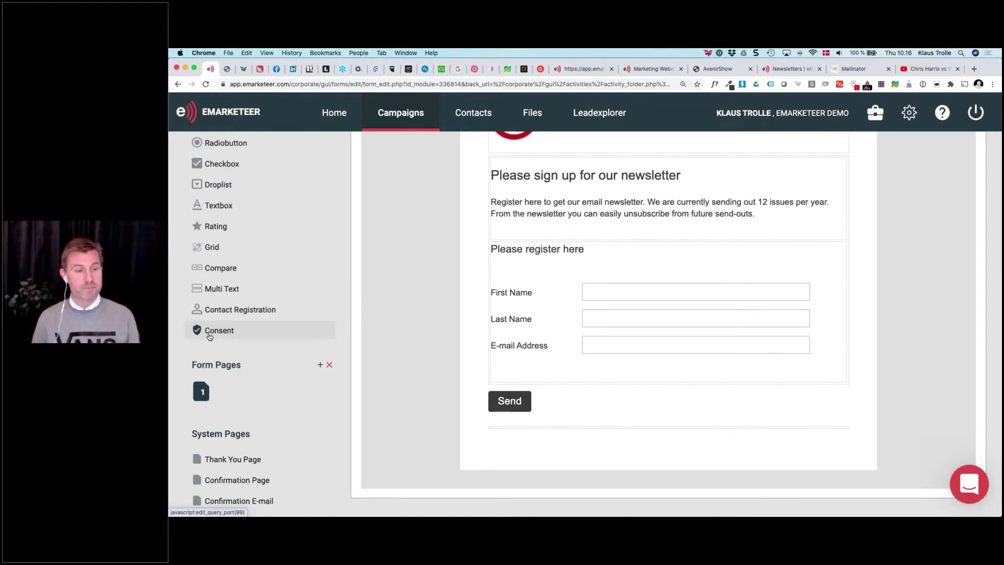
scroll(209, 336, down, 3)
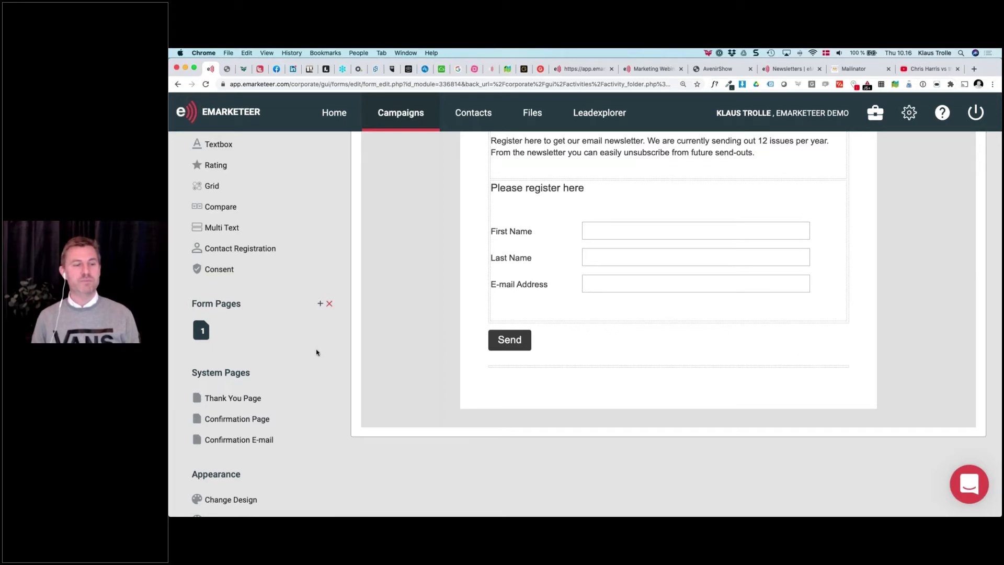
scroll(317, 352, down, 3)
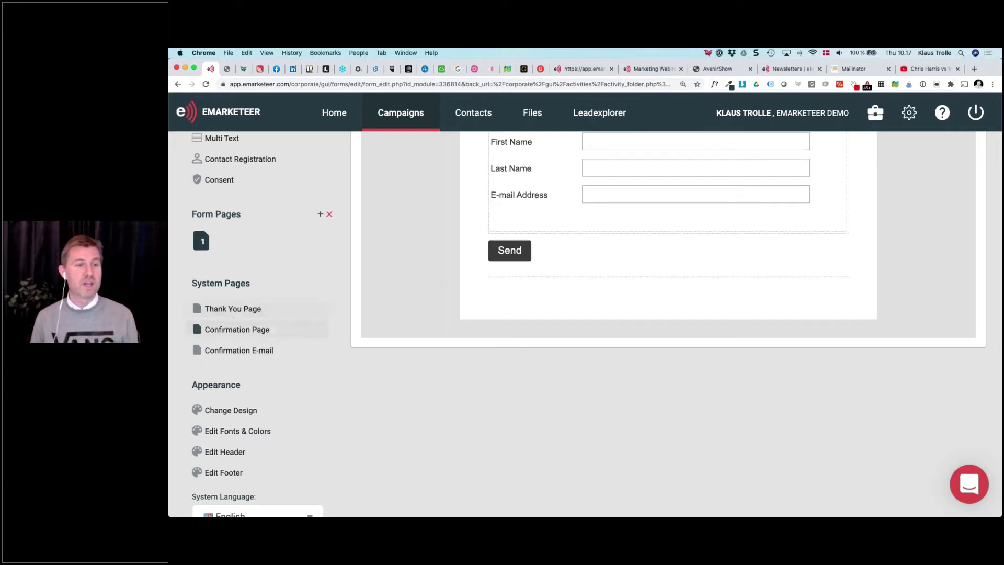
scroll(231, 308, down, 1)
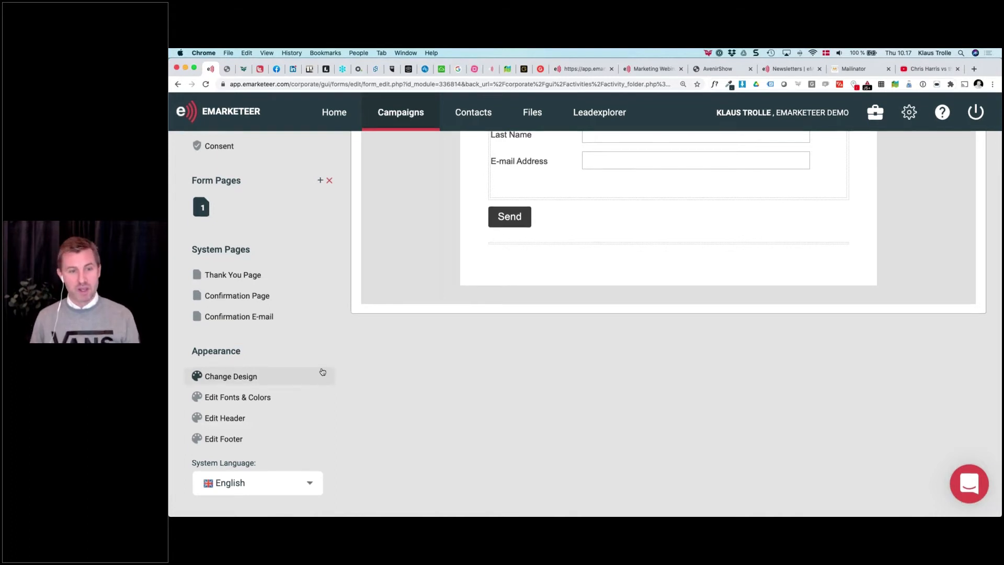
scroll(321, 372, up, 6)
key(super+minus)
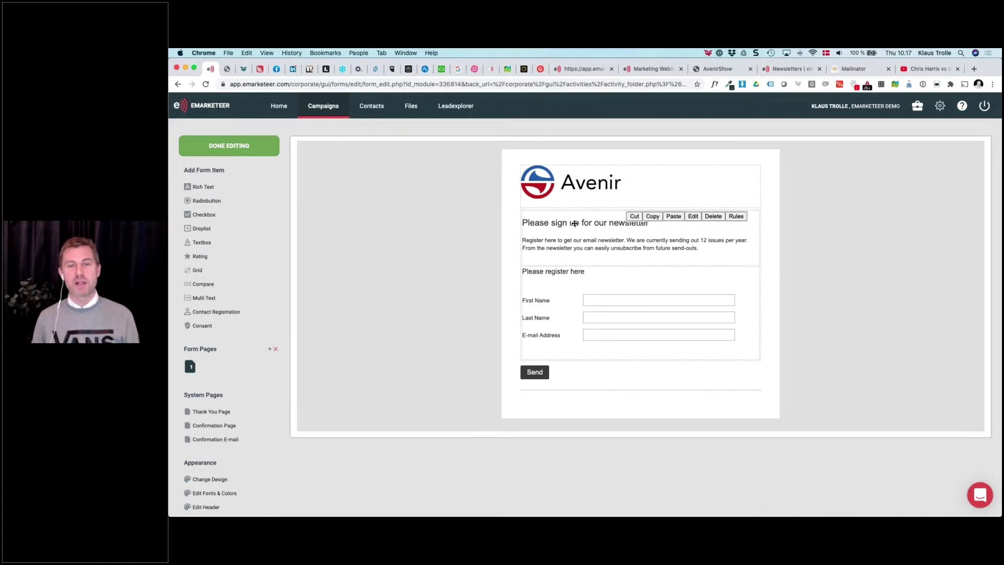
mouse_move(539, 277)
drag(539, 279, 545, 213)
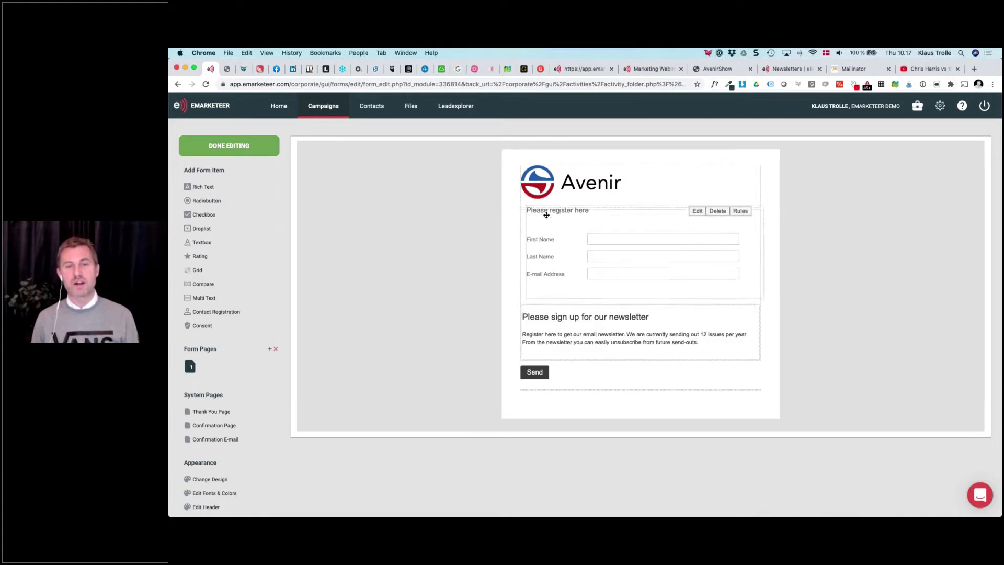
mouse_move(544, 331)
drag(544, 322, 541, 218)
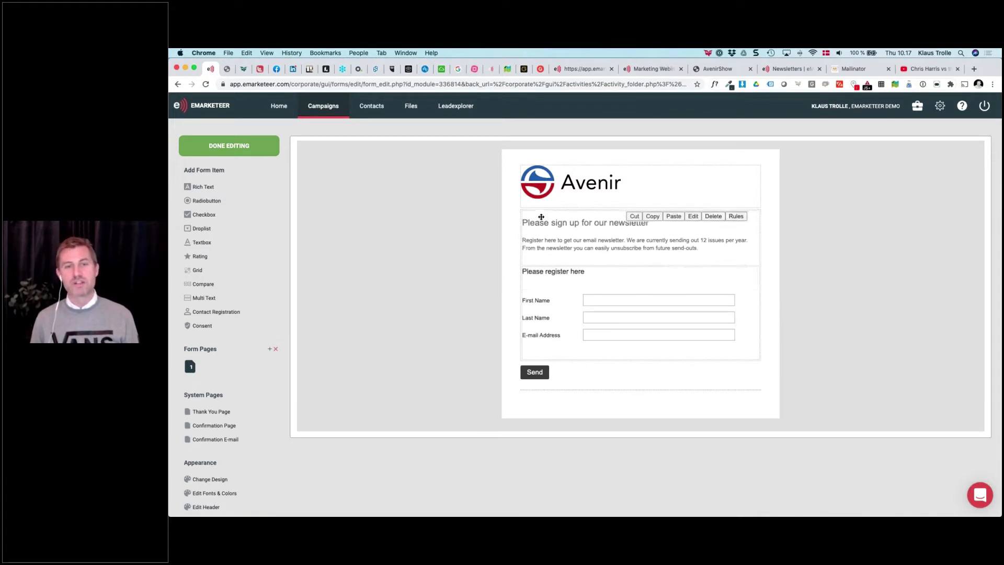
mouse_move(628, 284)
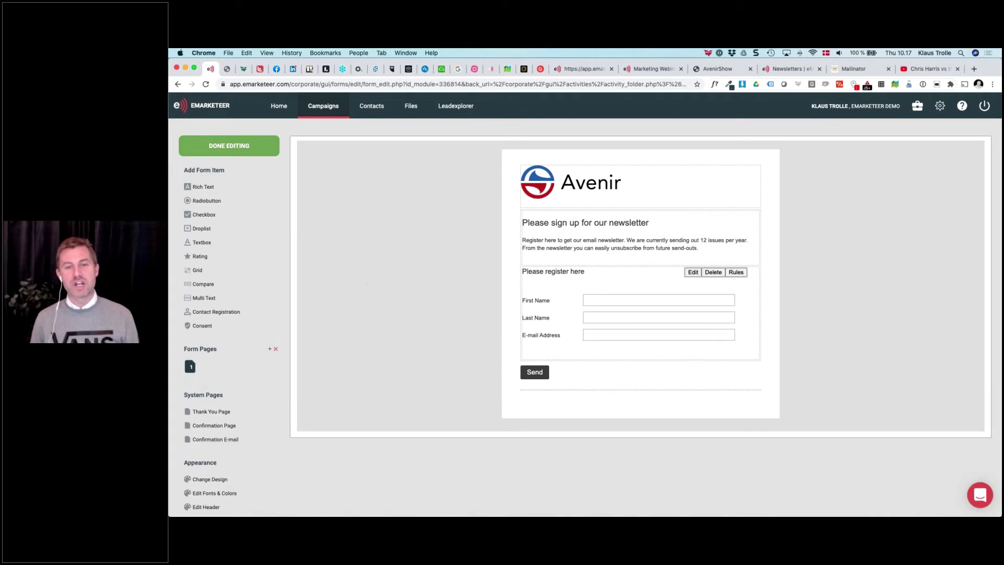
click(693, 272)
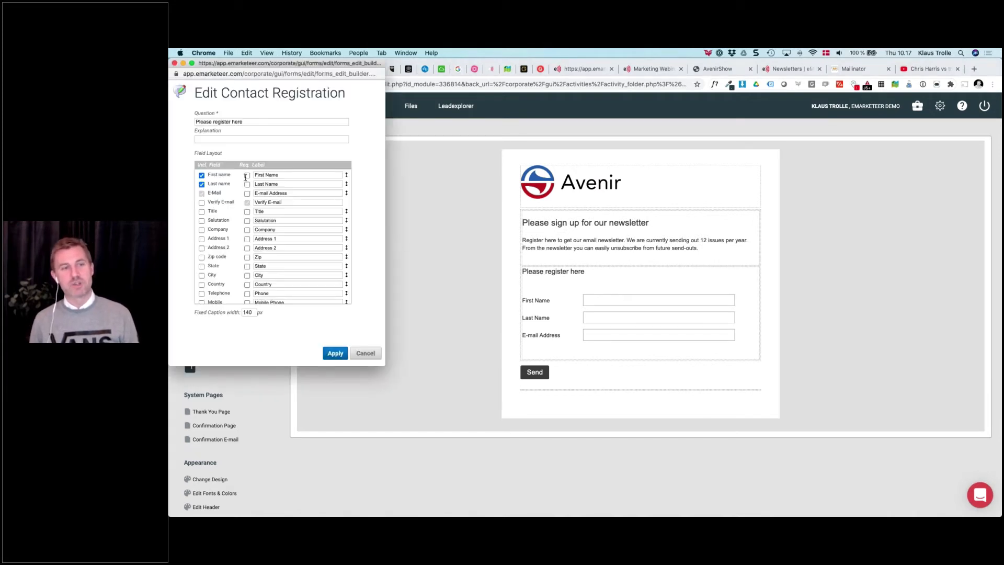
click(365, 354)
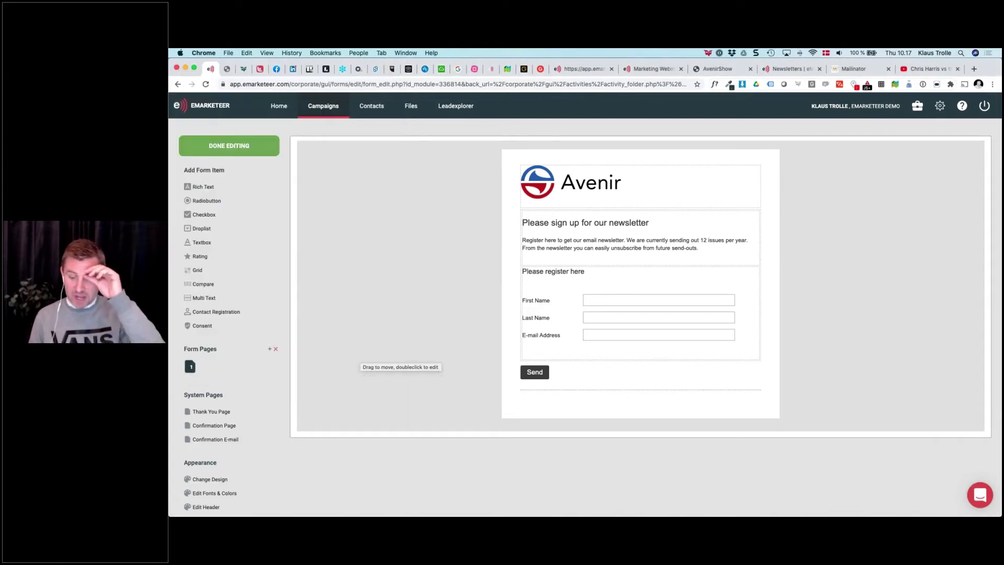
mouse_move(565, 230)
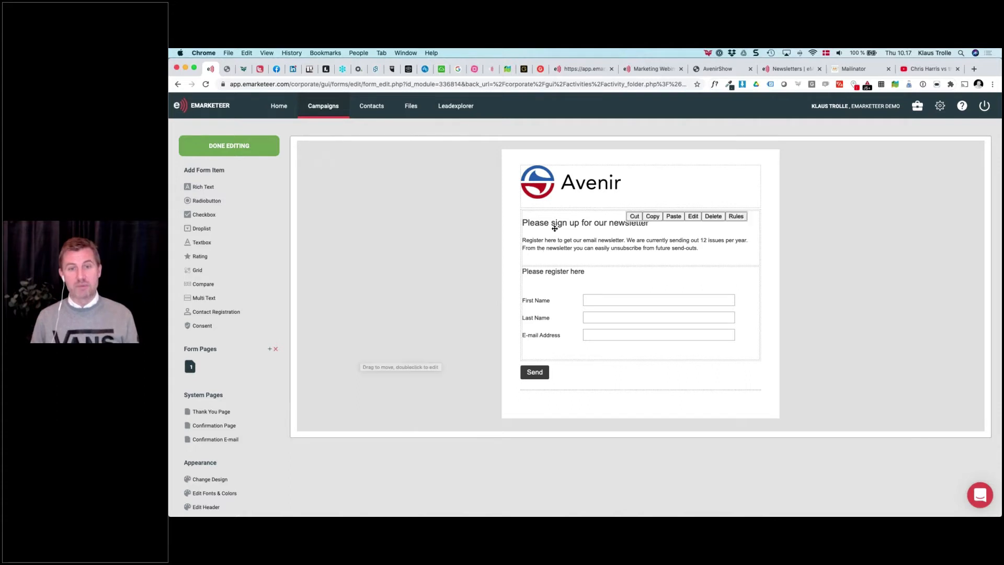
Replace 'newsletter' in the heading with 'Avenir News' and apply the change
double_click(511, 244)
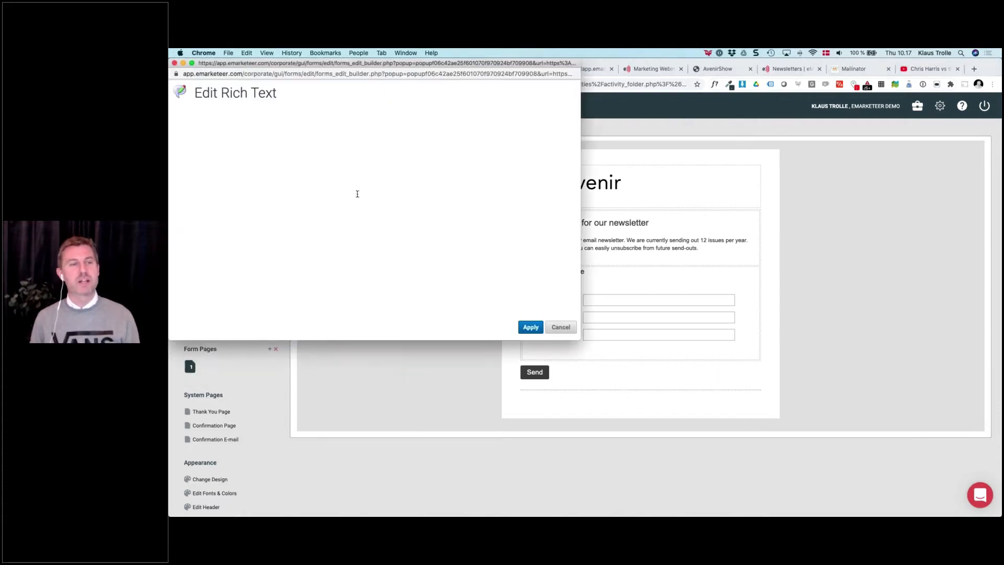
double_click(329, 153)
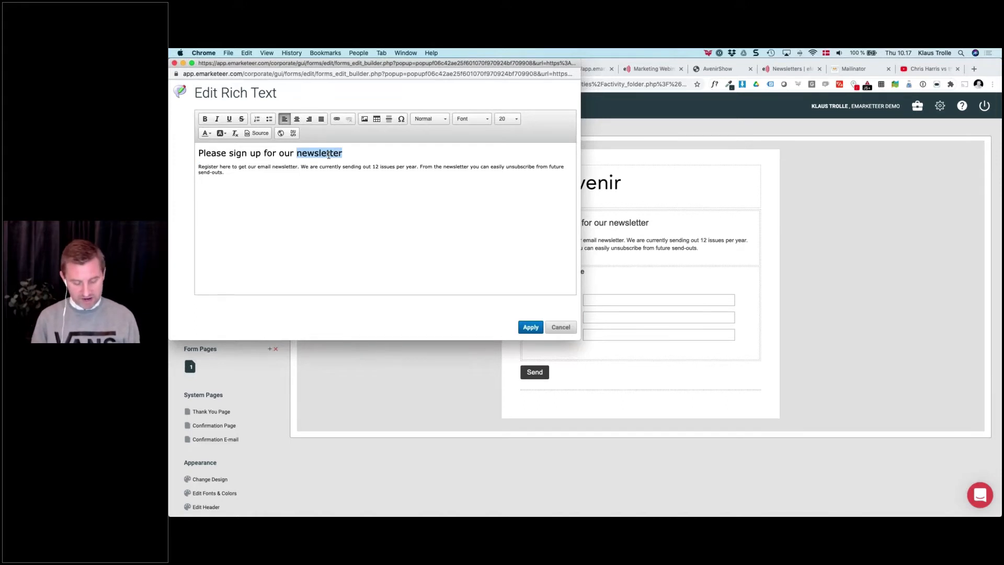
text(Avn)
key(BackSpace)
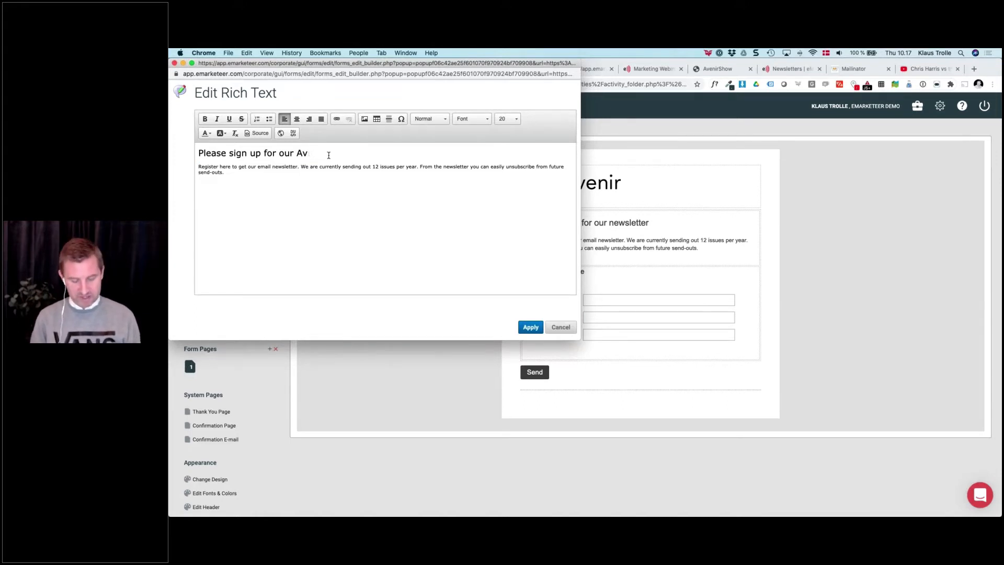
text(enir News)
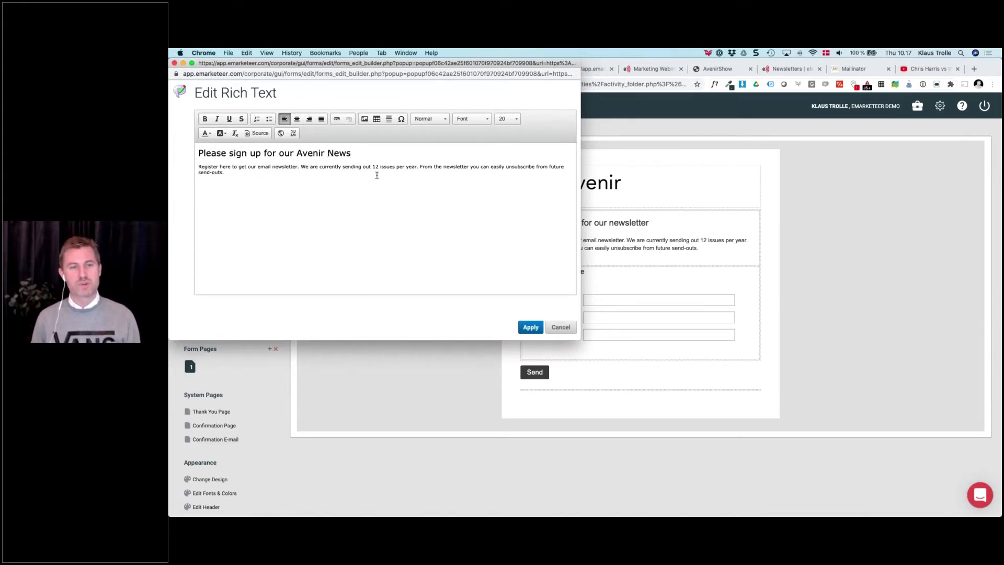
click(526, 328)
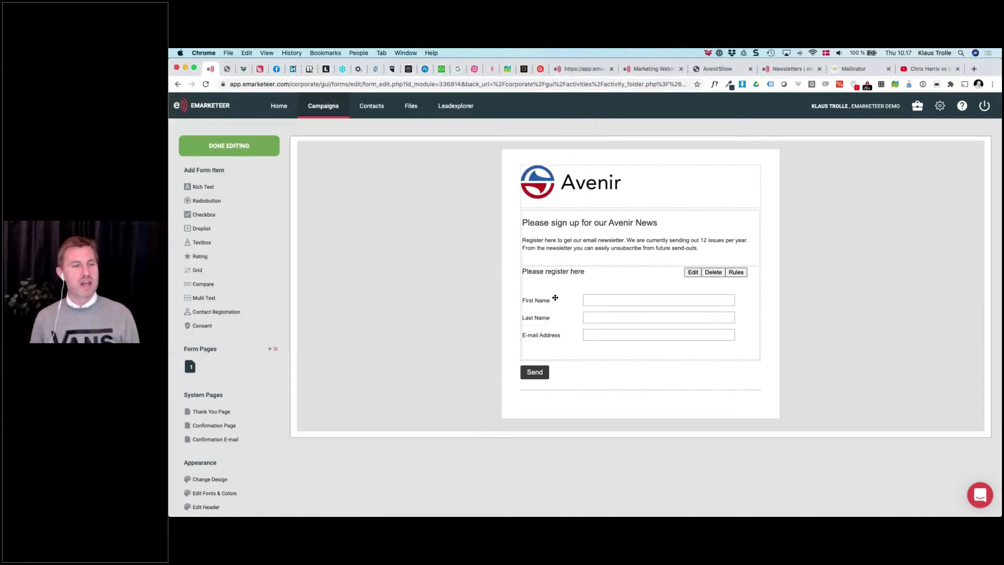
Add a required Marketing sendouts consent: 'I hereby consent to Avenir Cars sending me newsletters'
click(204, 326)
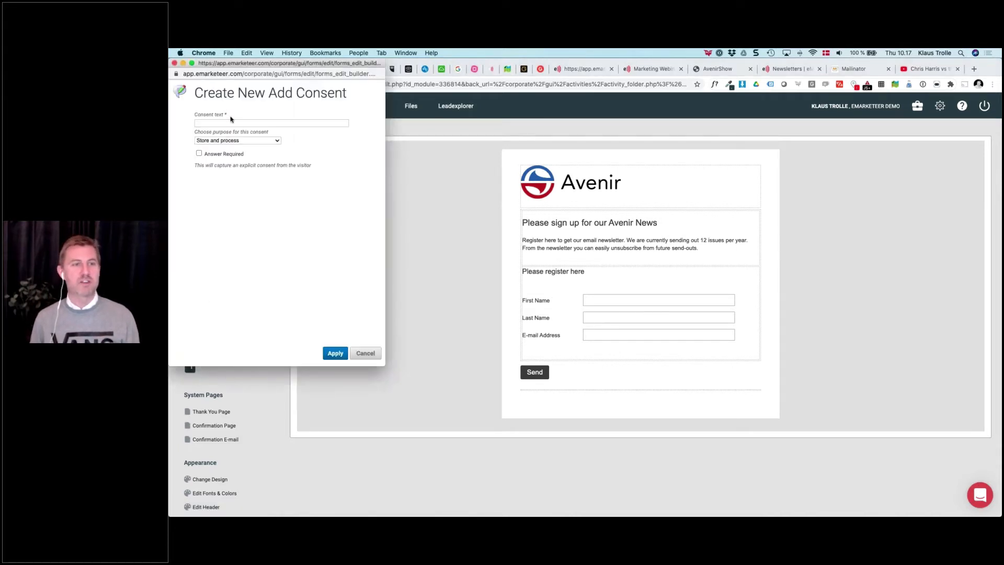
click(231, 122)
text(I her)
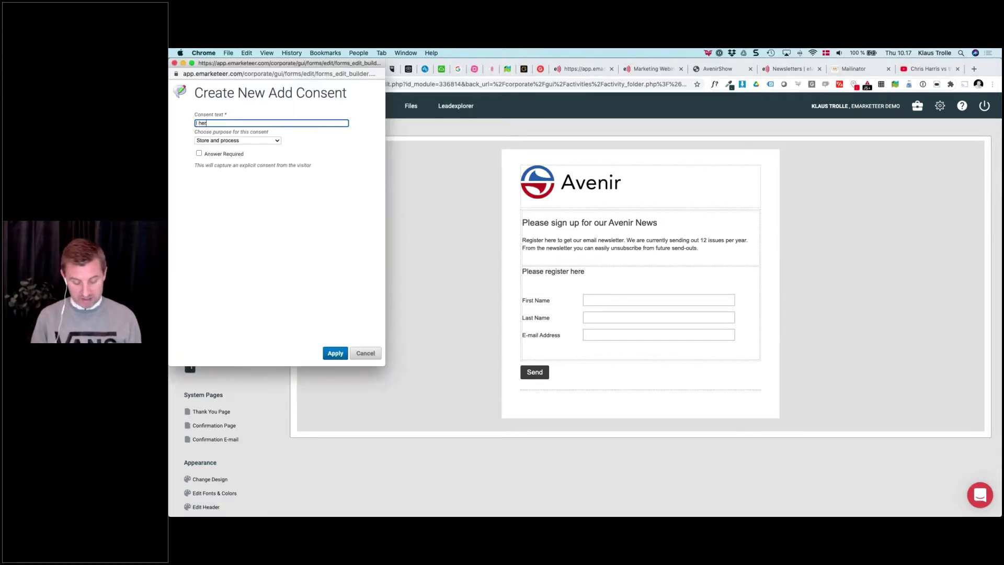
text(eby consent to )
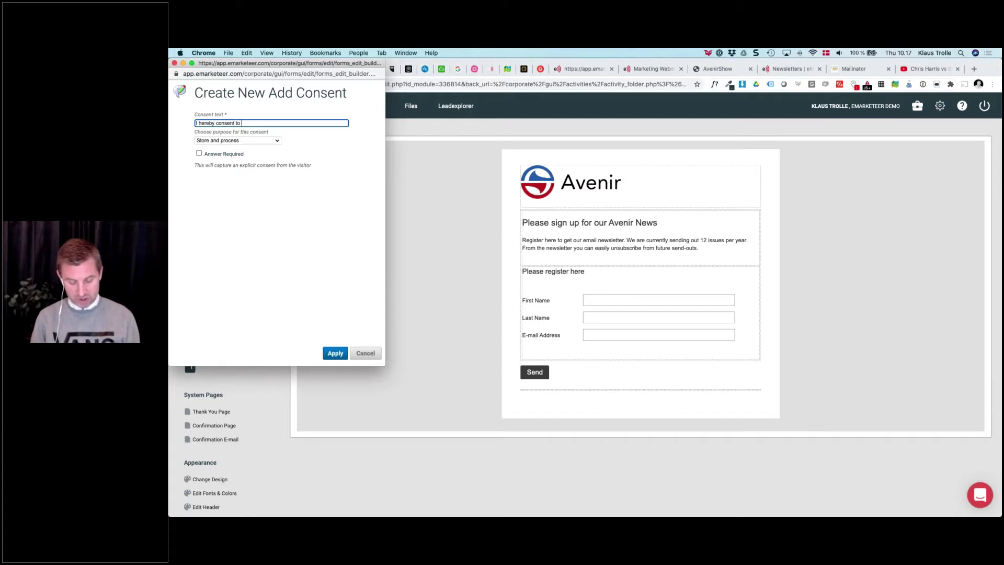
text(Avenir)
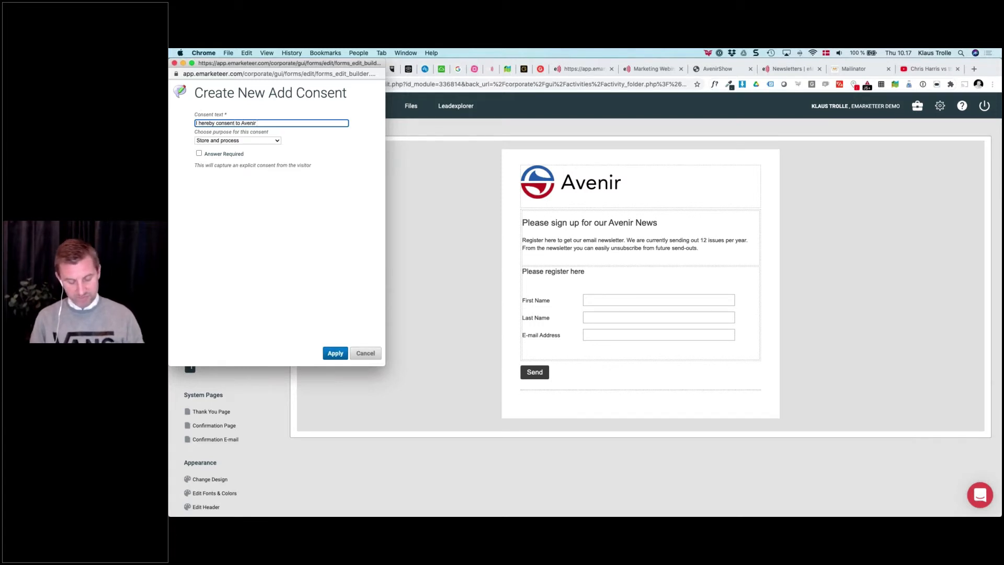
text( Cars sending)
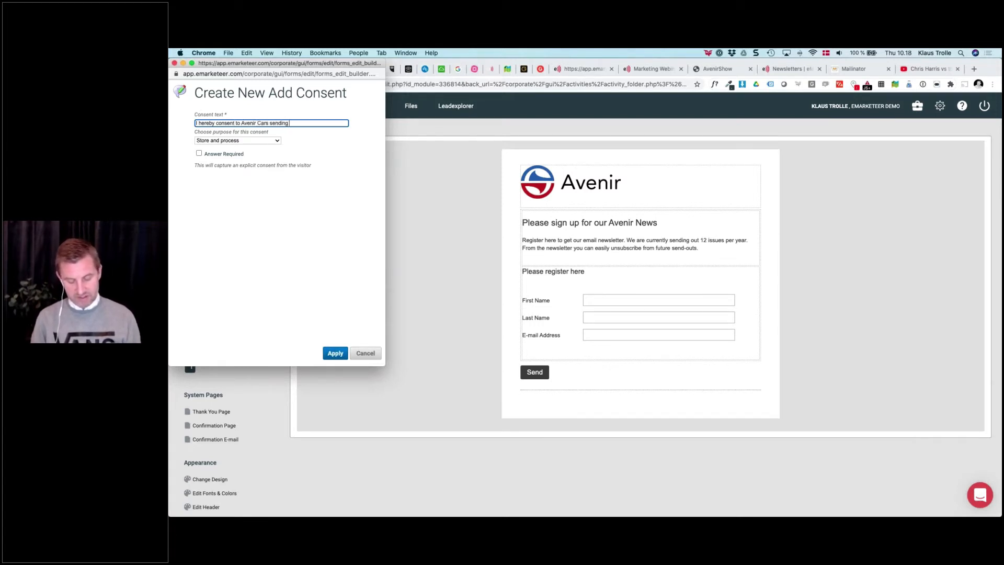
text( me newsletters)
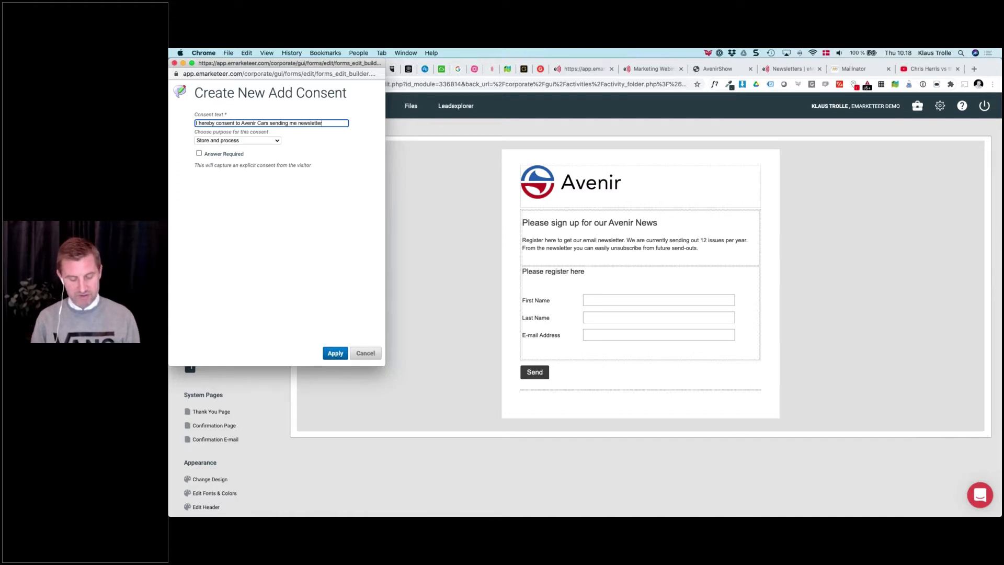
click(240, 141)
click(227, 148)
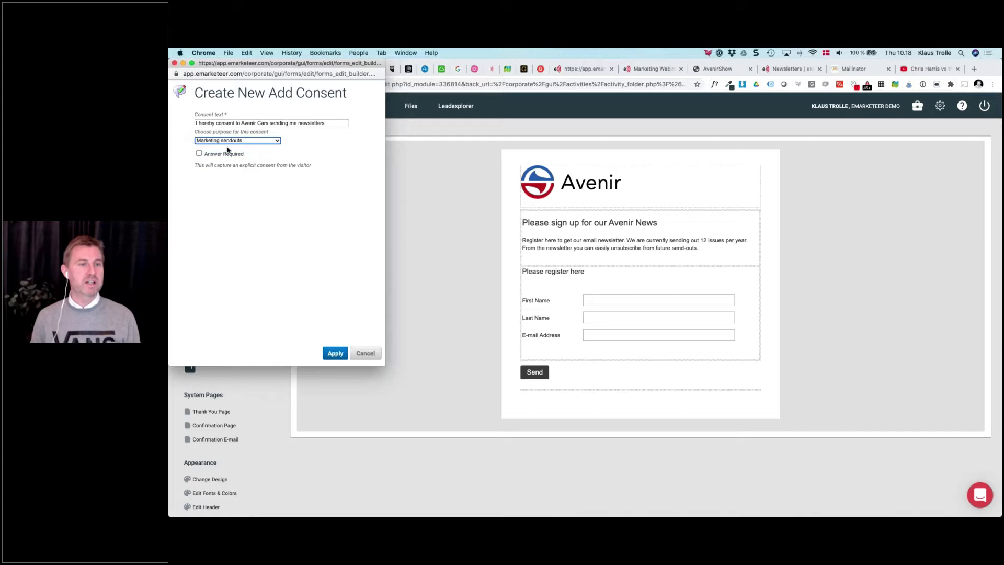
click(199, 153)
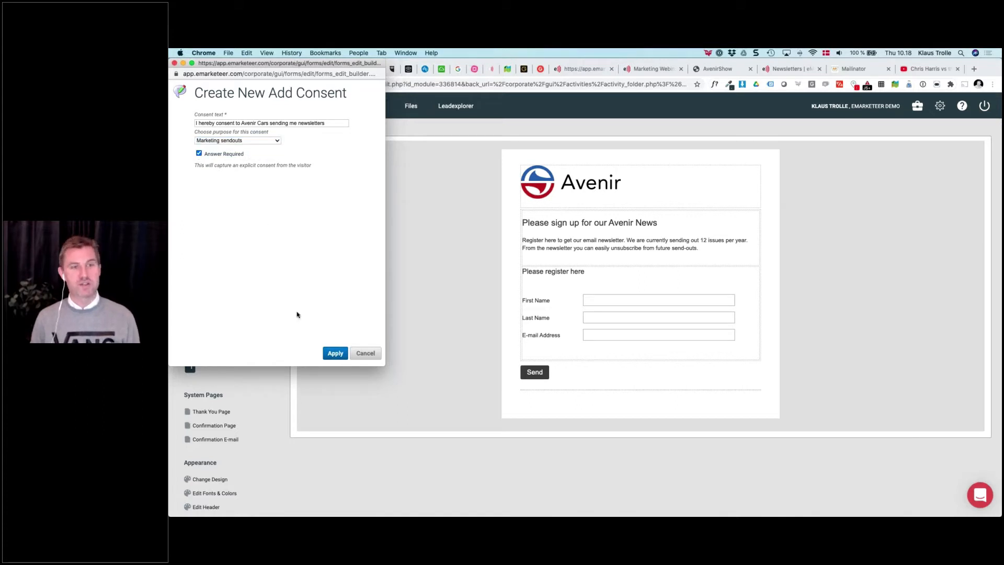
click(332, 354)
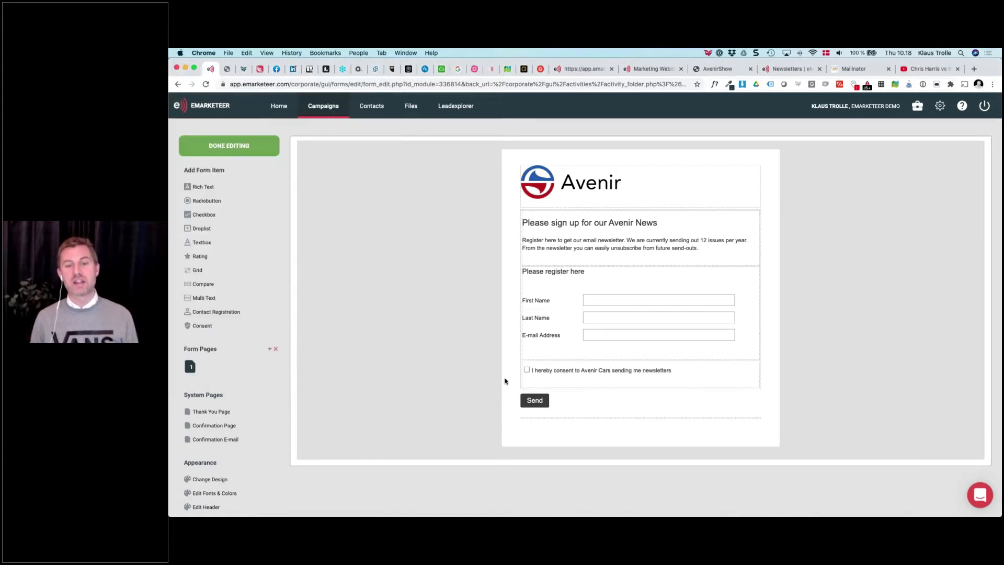
mouse_move(566, 379)
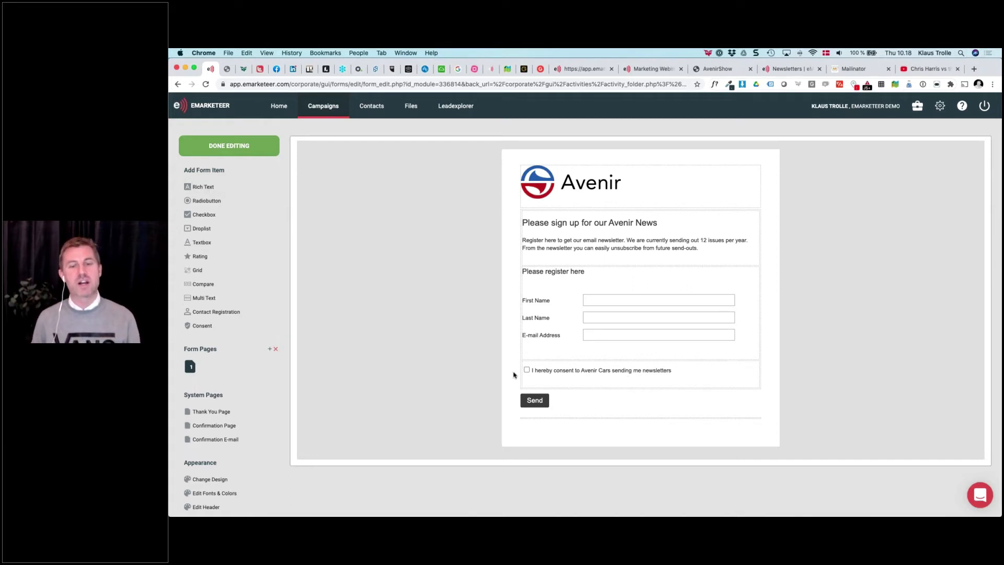
mouse_move(661, 384)
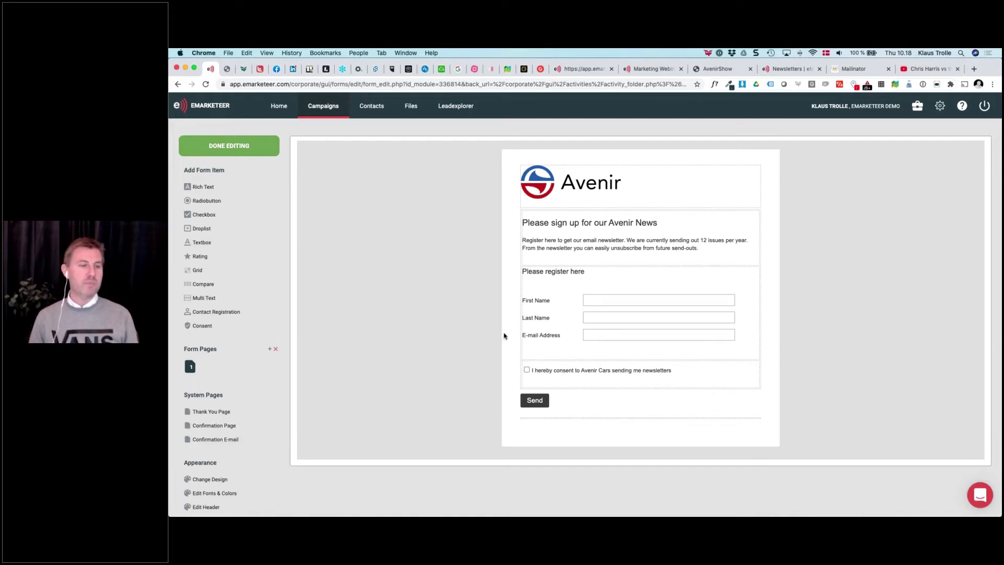
Replace the Thank You page text with 'We look forward to welcoming you to a world of cars!'
scroll(504, 333, down, 1)
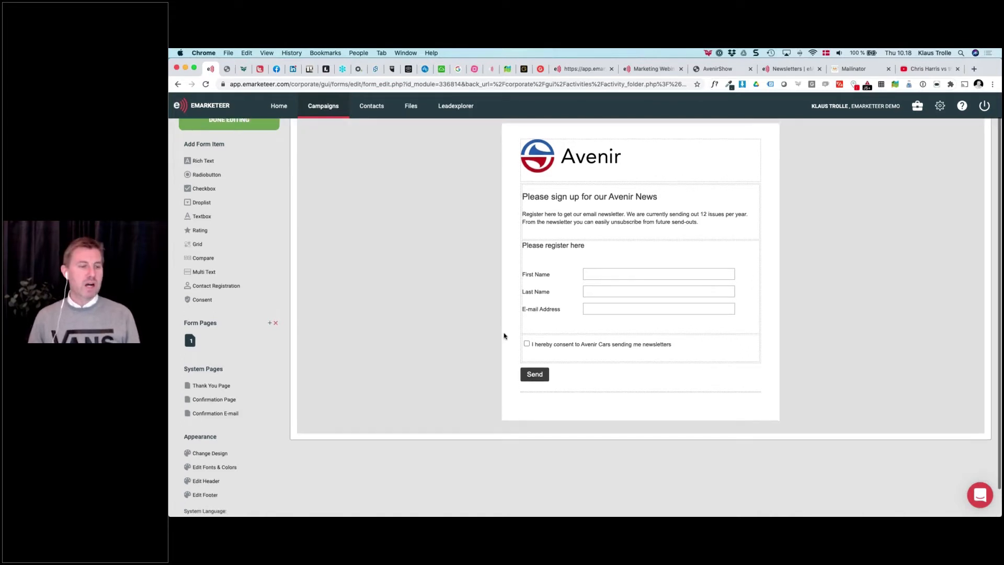
click(206, 387)
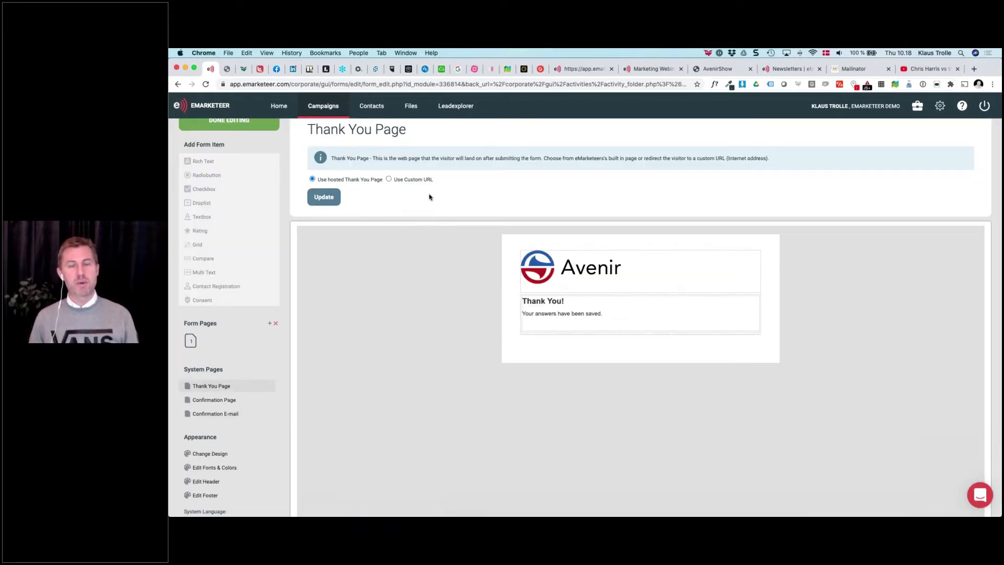
scroll(502, 276, up, 1)
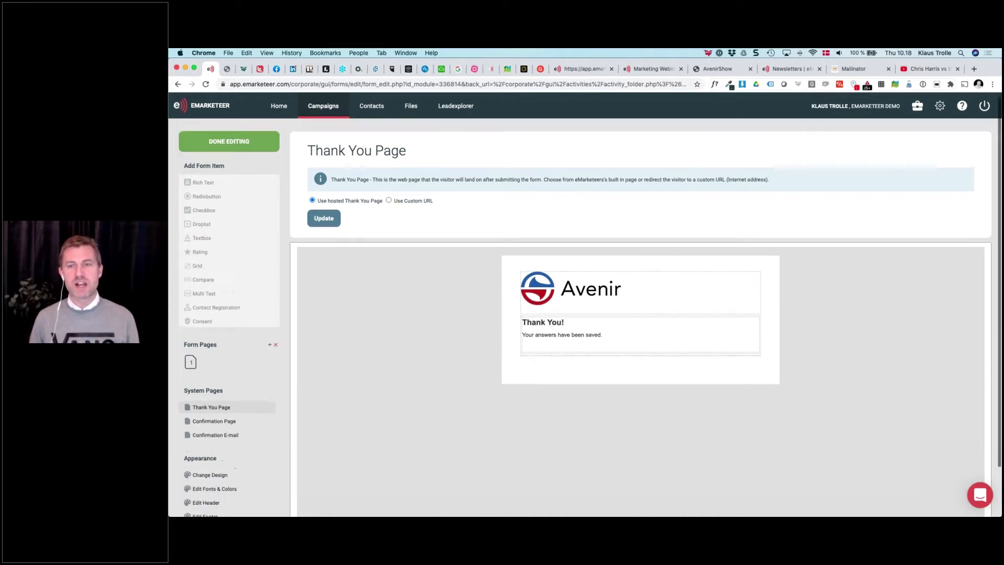
click(543, 328)
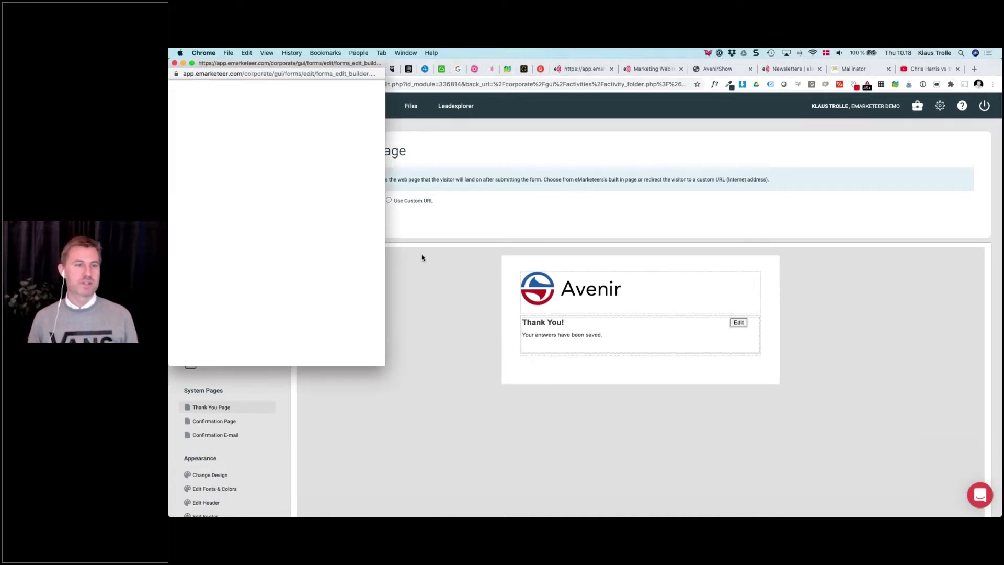
double_click(267, 160)
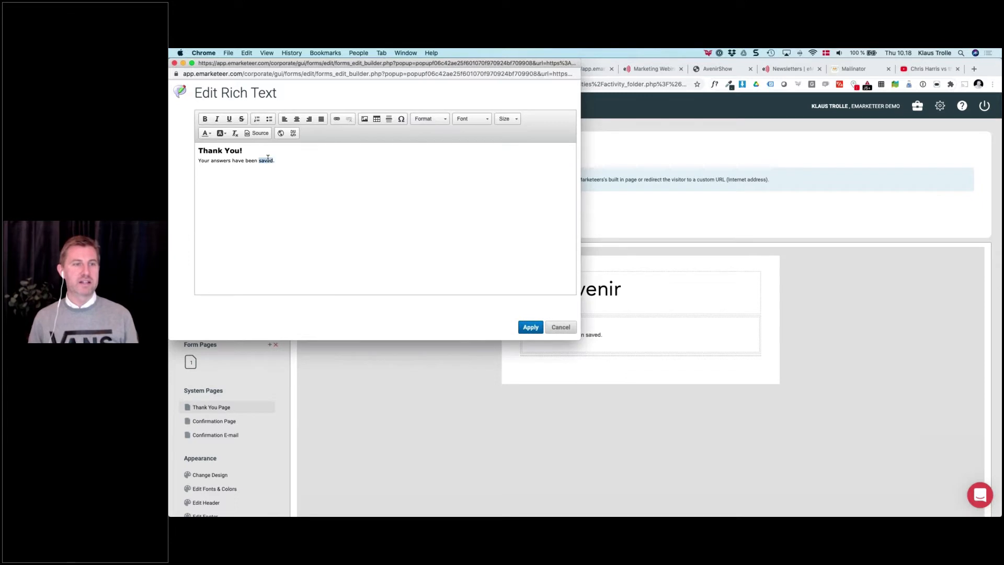
triple_click(267, 160)
text(W)
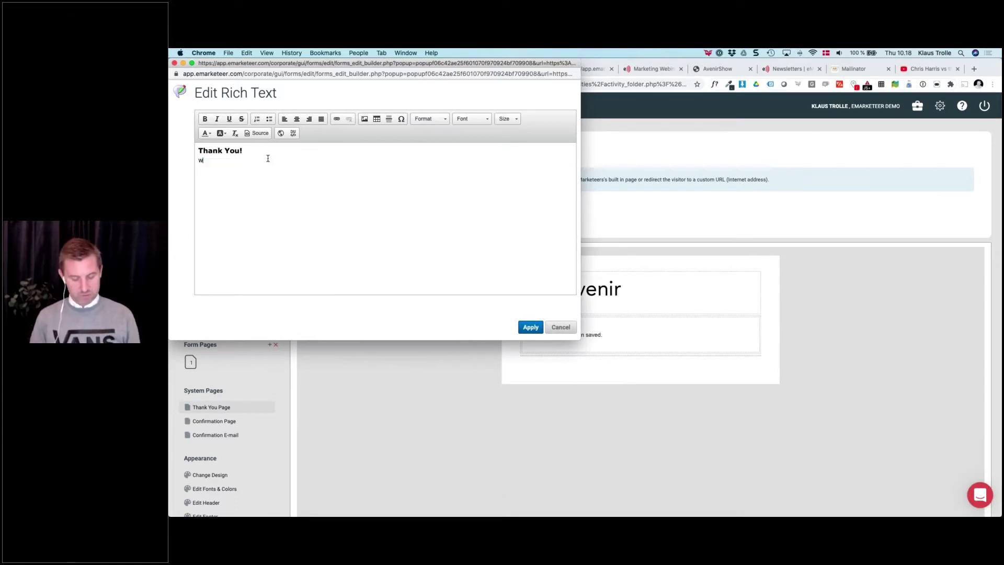
text(e look forward to )
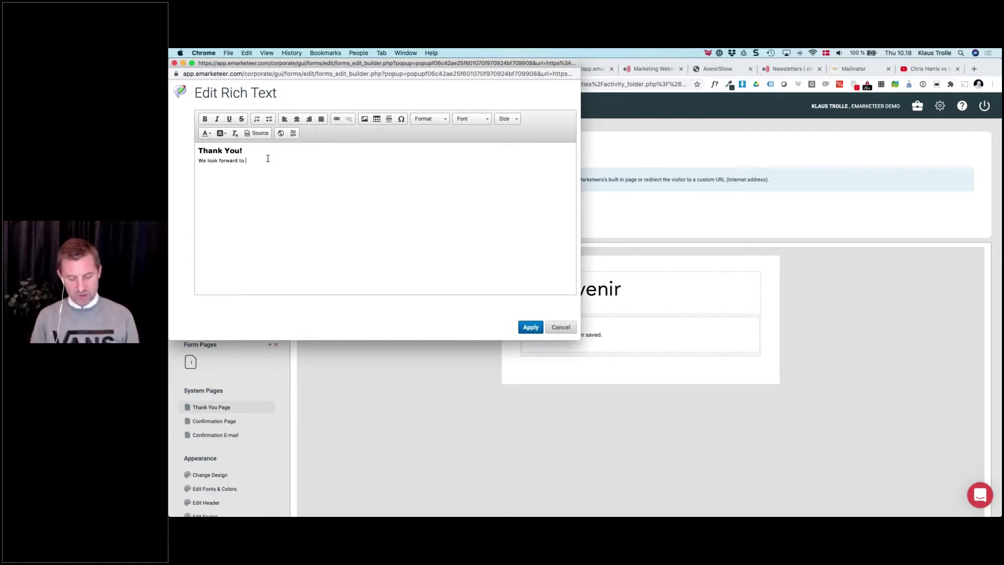
text(welcoming you )
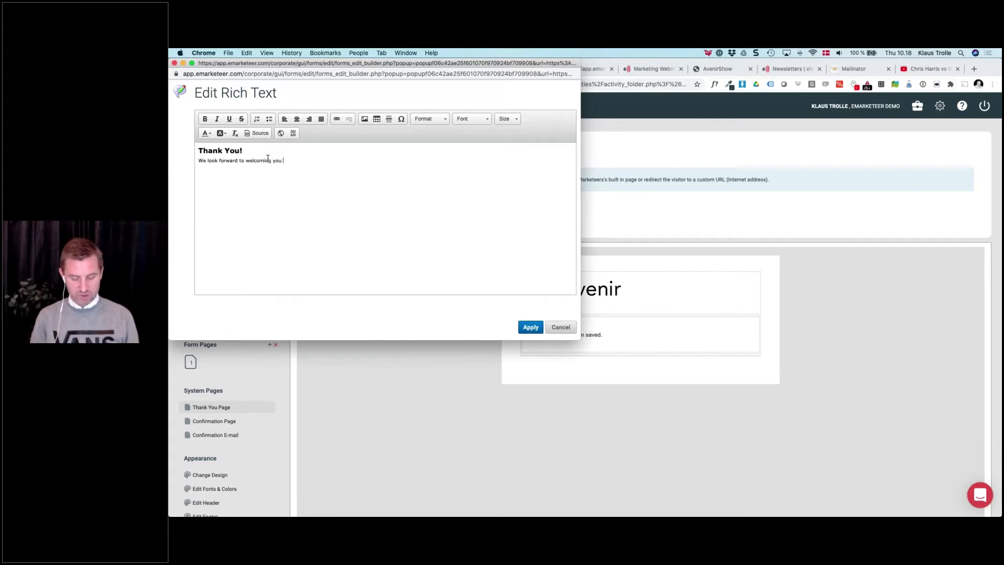
text(to a world of cars!)
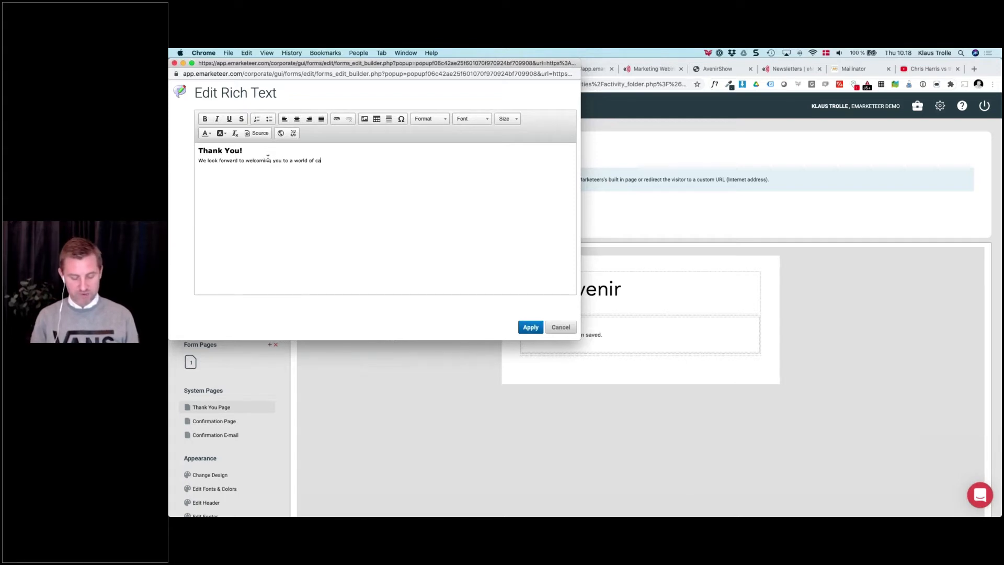
click(530, 327)
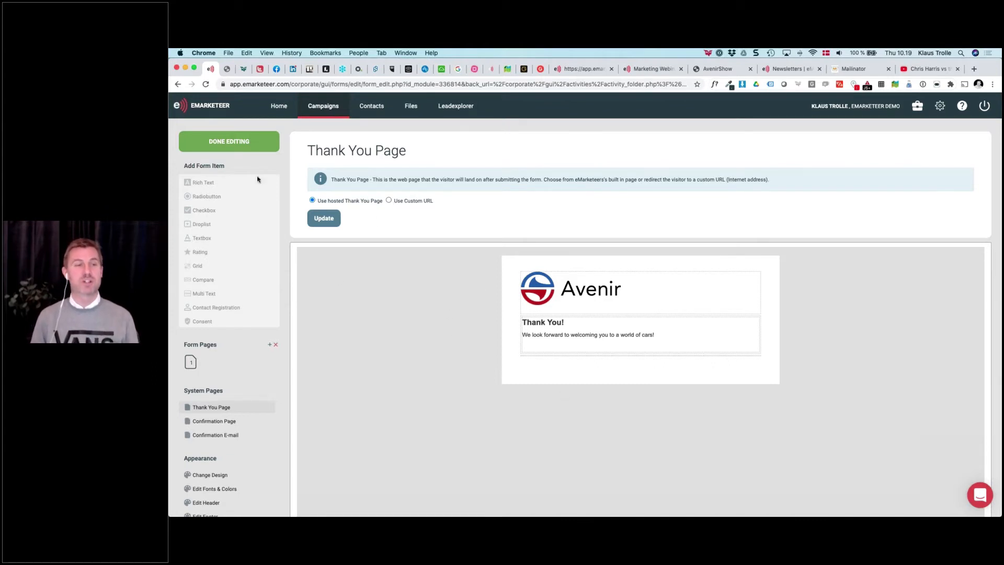
click(191, 364)
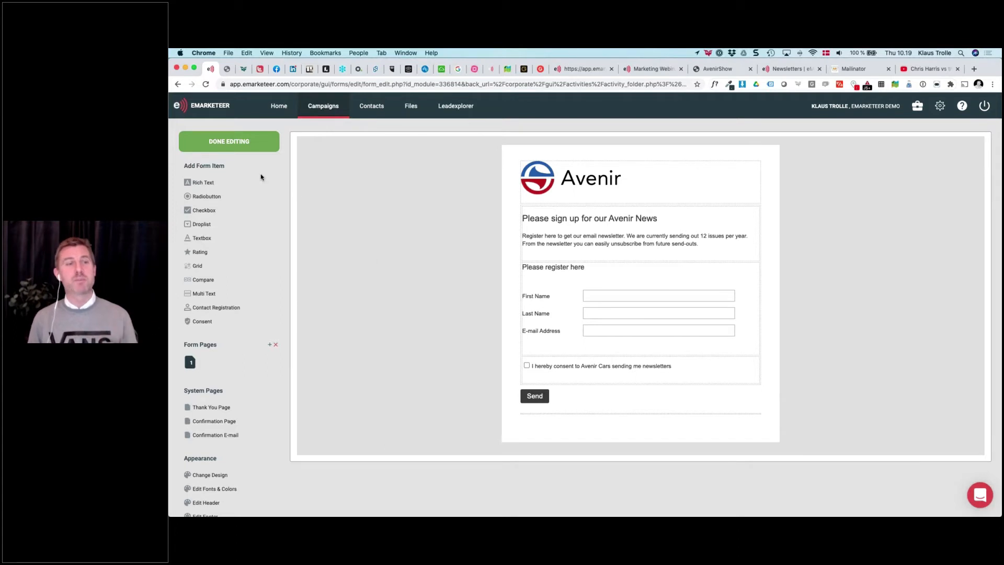
Finish editing and open the Publish options for the Avenir Sign up form
click(222, 146)
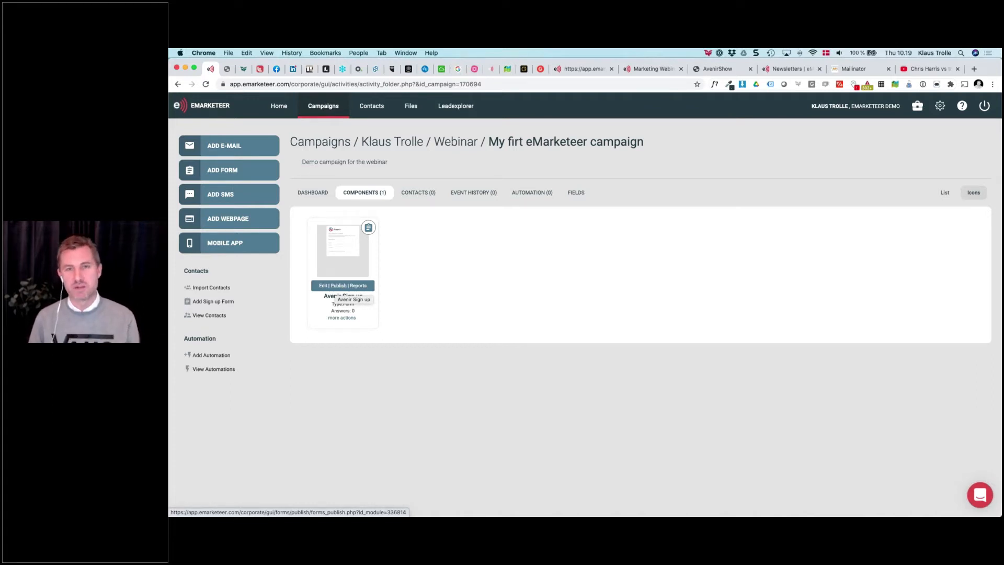
click(340, 286)
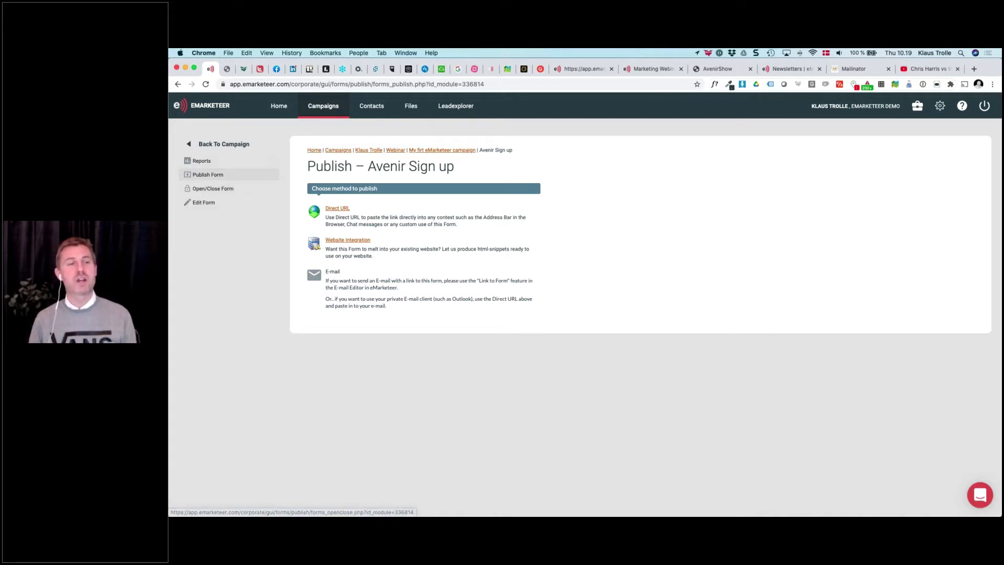
Review the form's Open/Close Form settings enlarged, then return to the campaign component list
click(220, 191)
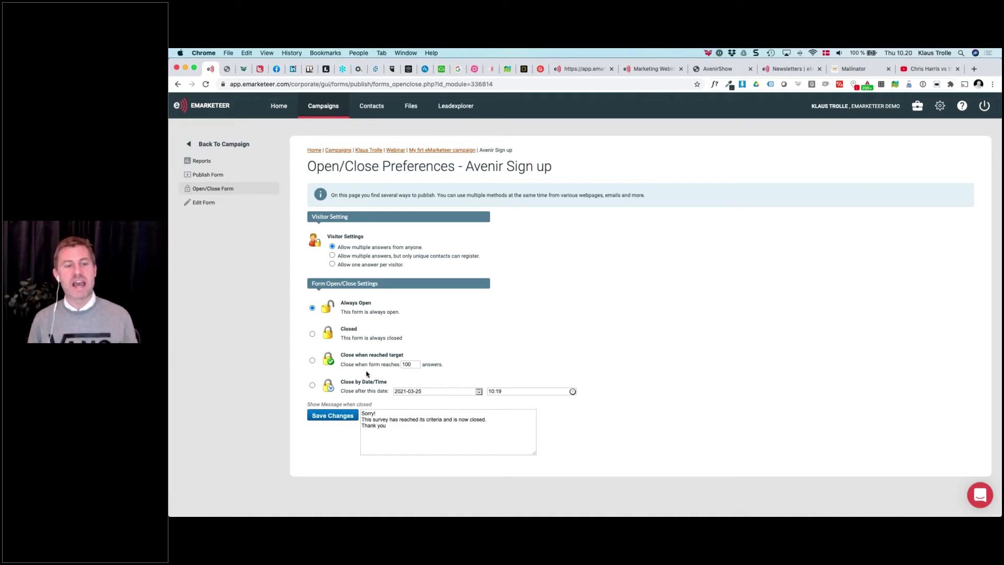
key(super+plus)
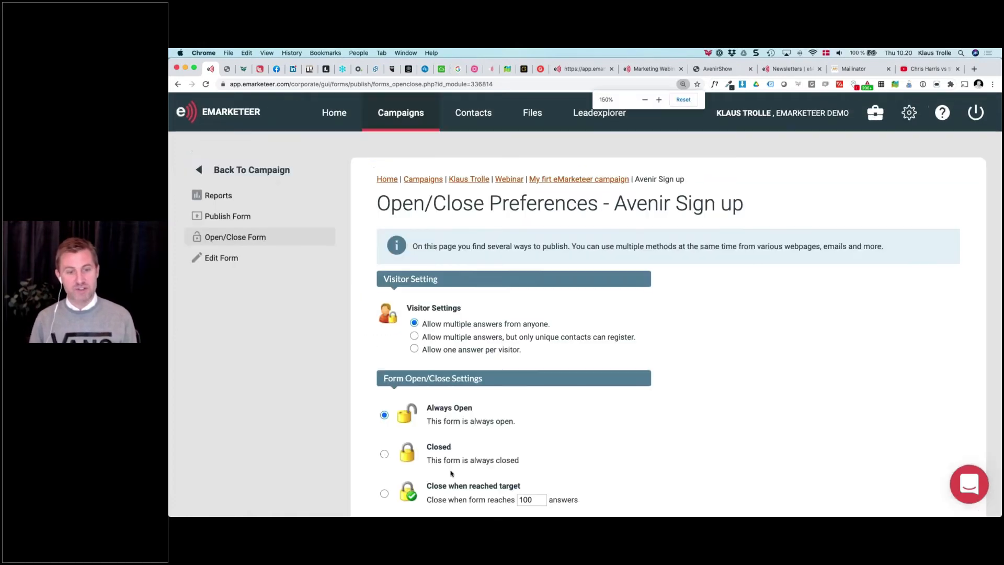
scroll(624, 348, down, 5)
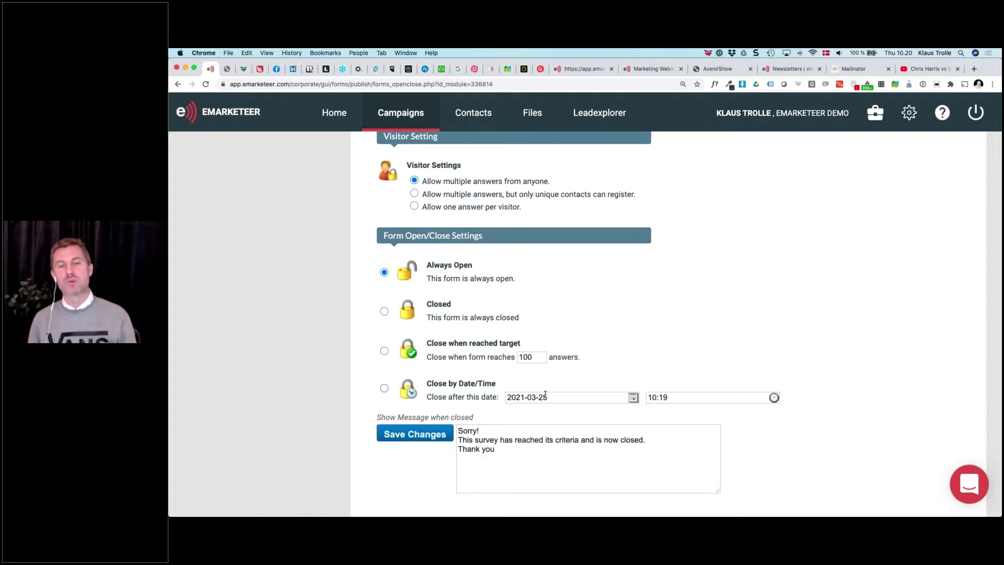
scroll(545, 395, down, 1)
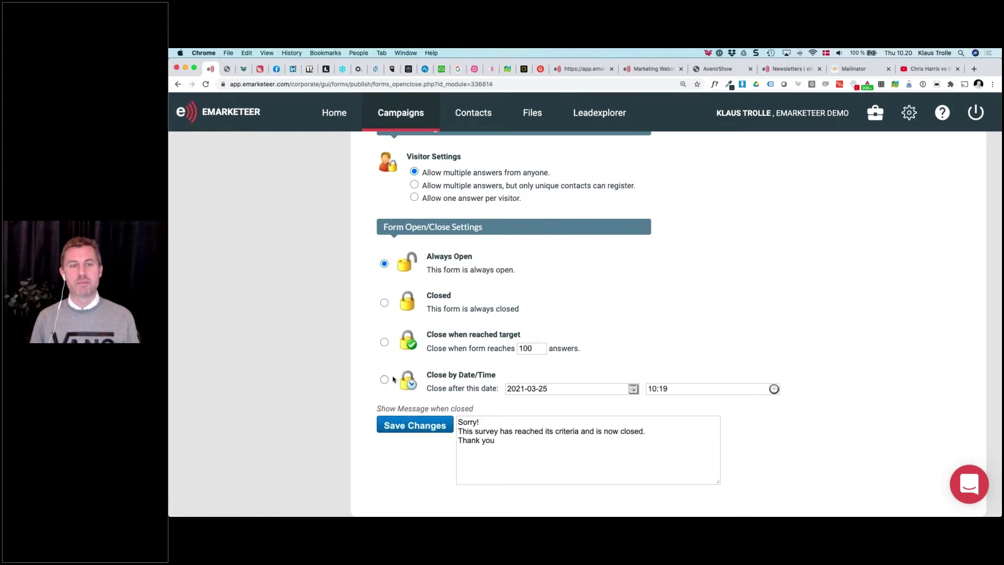
scroll(378, 364, up, 5)
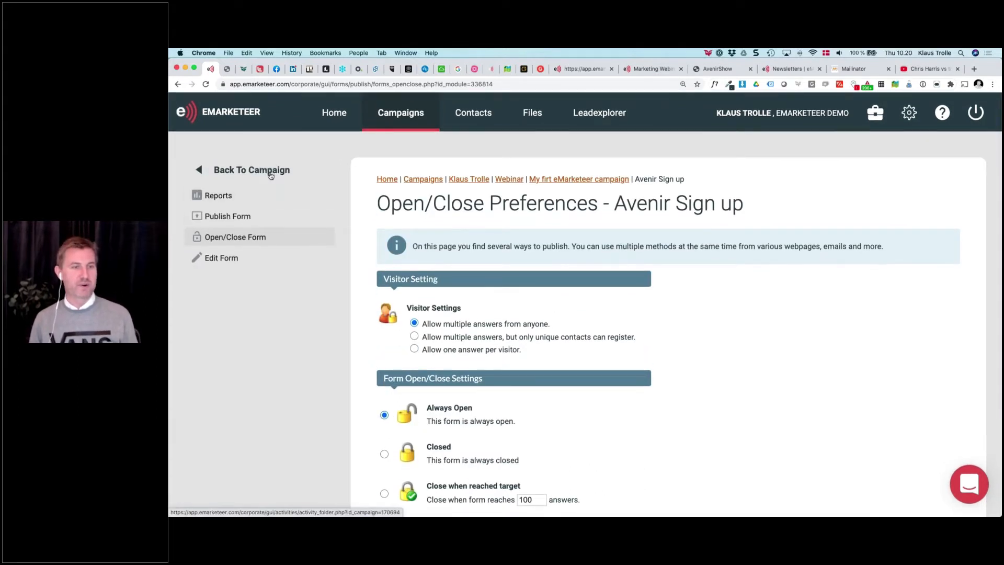
click(271, 176)
key(super+minus)
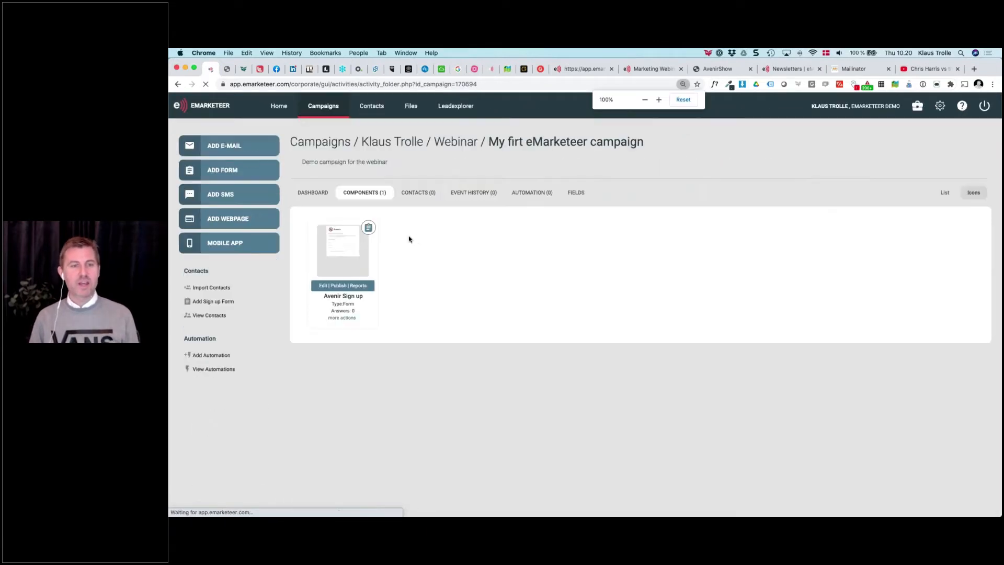
key(ctrl+Left)
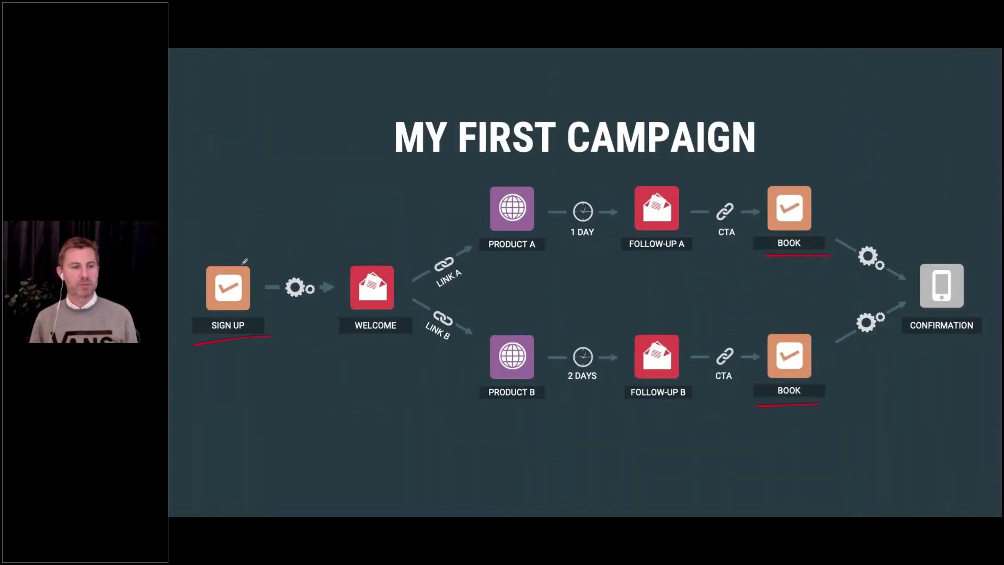
mouse_move(242, 264)
mouse_down()
mouse_move(247, 279)
mouse_move(282, 236)
mouse_up()
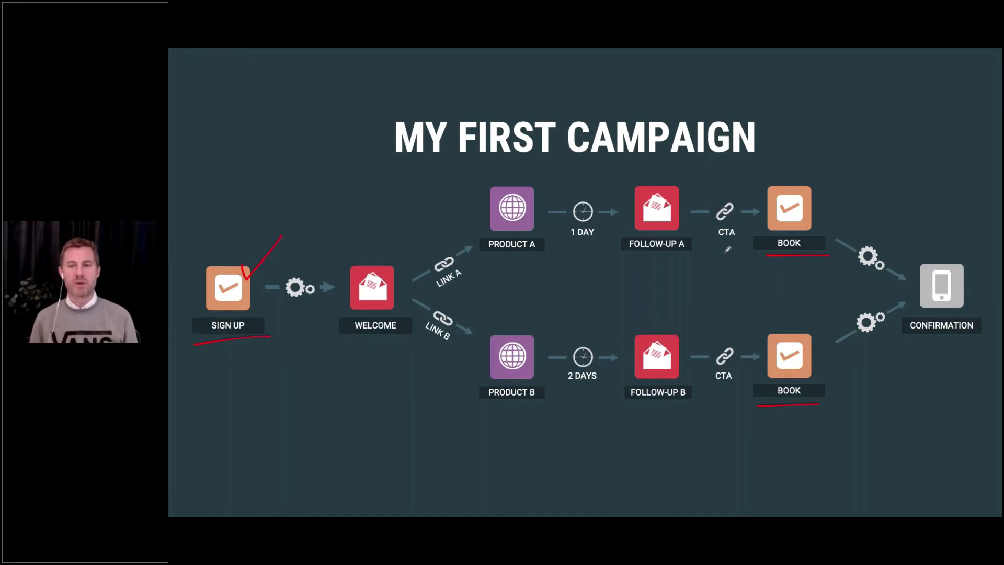
key(ctrl+Right)
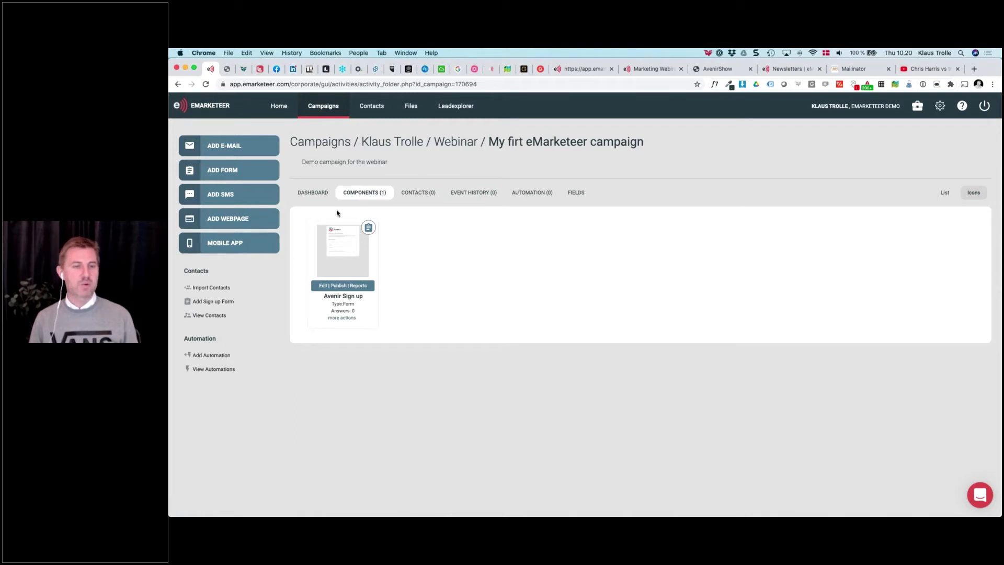
Copy the Avenir Sign up form and underline the WELCOME step on the campaign slide
click(349, 318)
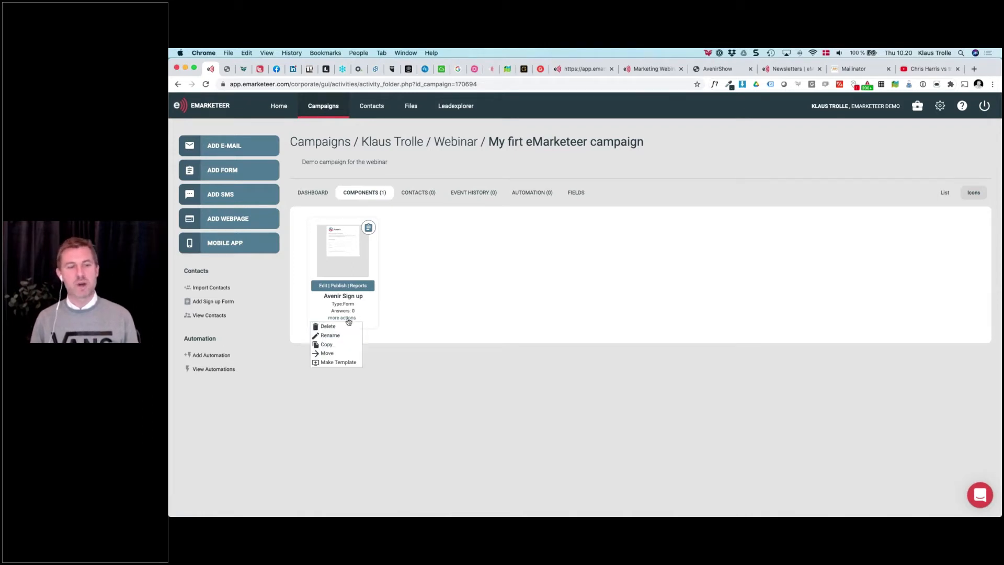
click(327, 345)
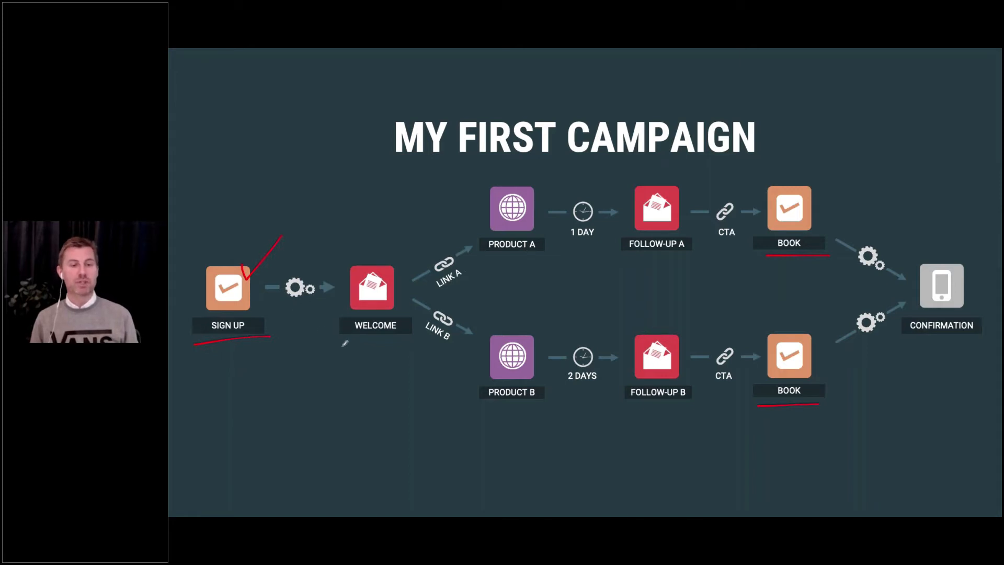
drag(343, 347, 409, 346)
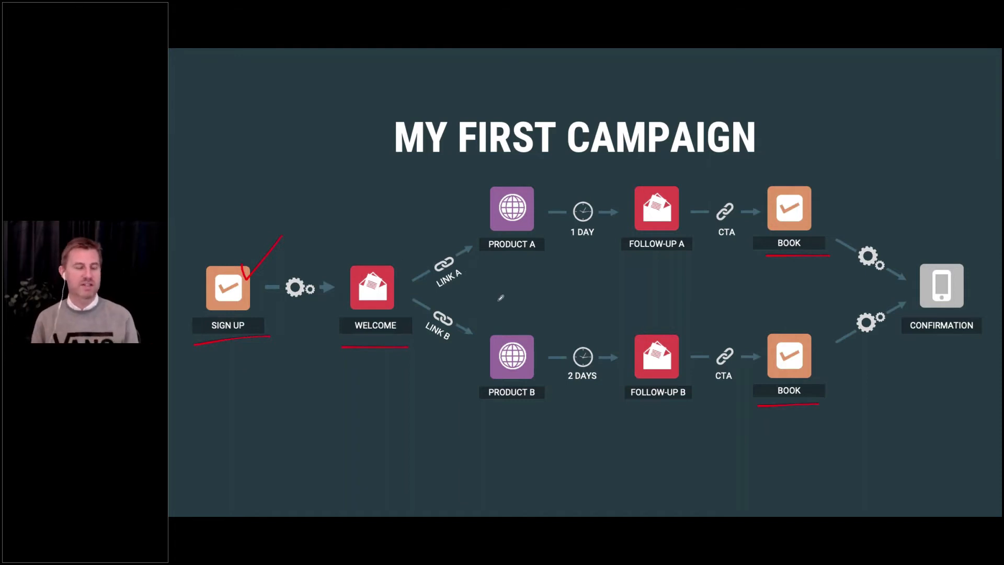
key(ctrl+Right)
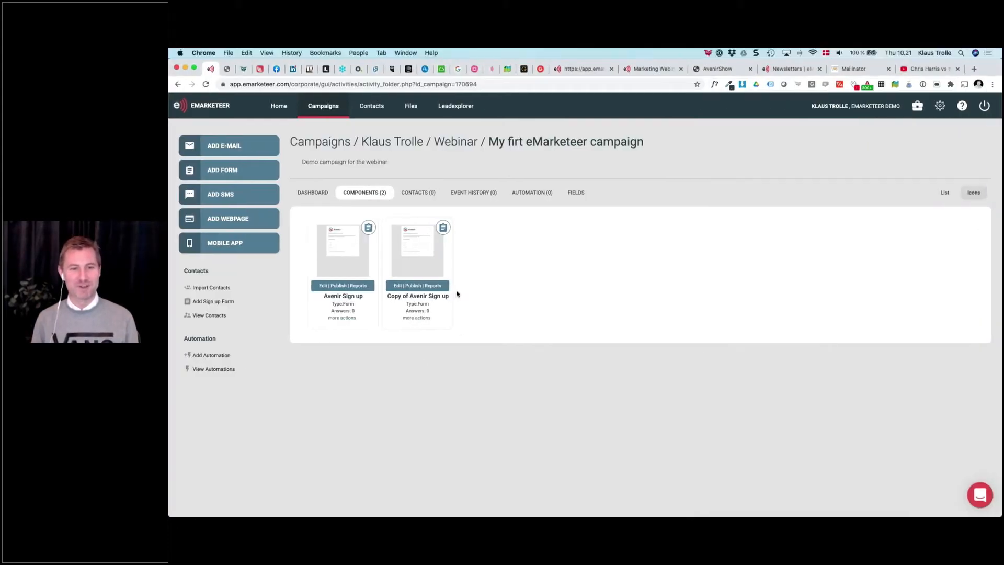
Rename the copied form to 'Book test drive' and open it for editing
click(415, 319)
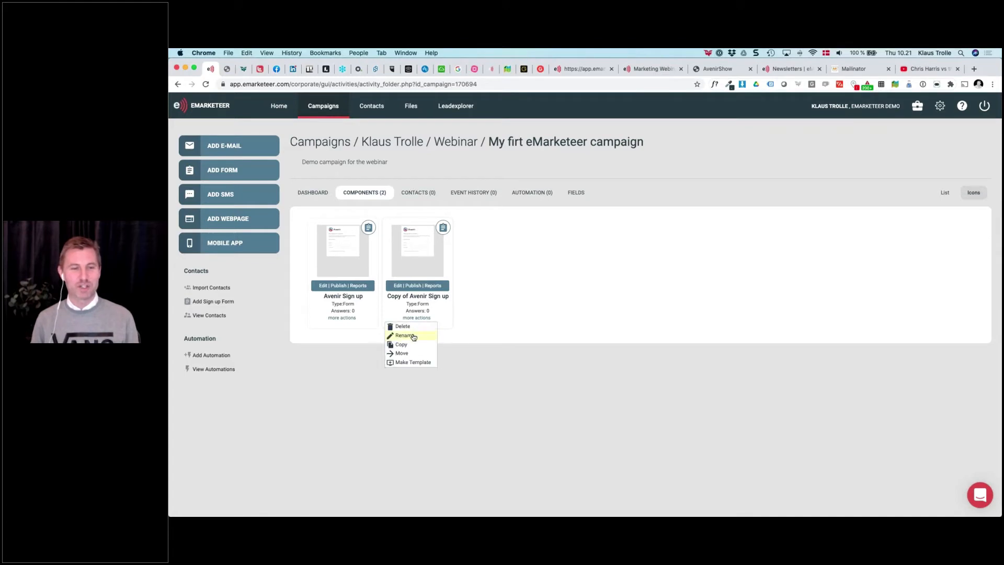
click(415, 334)
key(super+a)
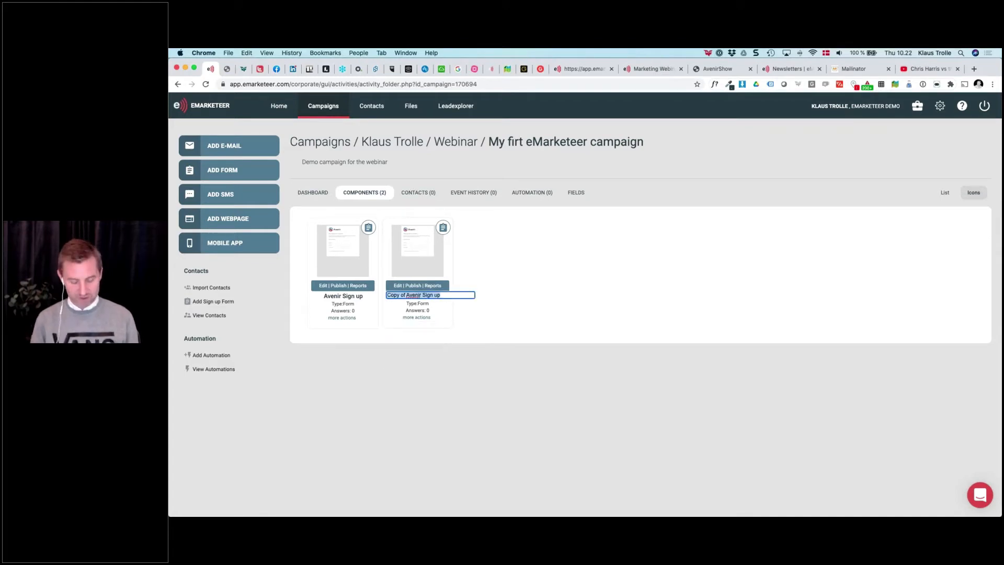
text(B)
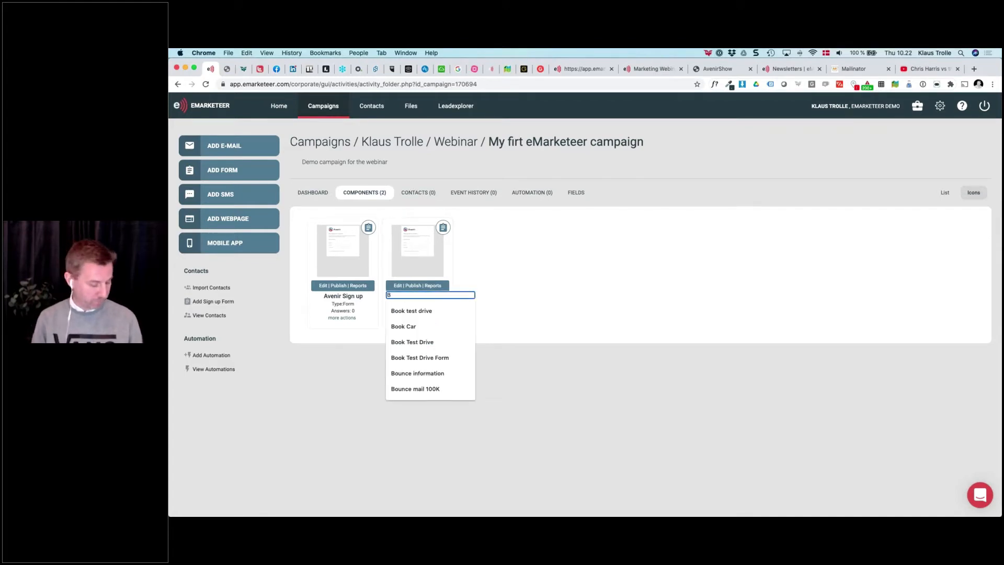
text(ook)
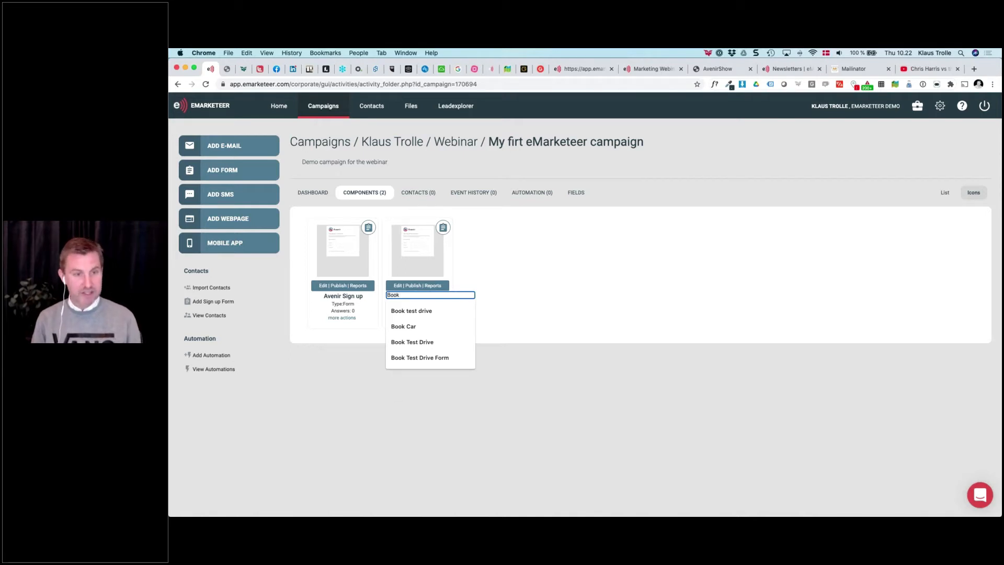
text( test drive)
key(Down)
key(Return)
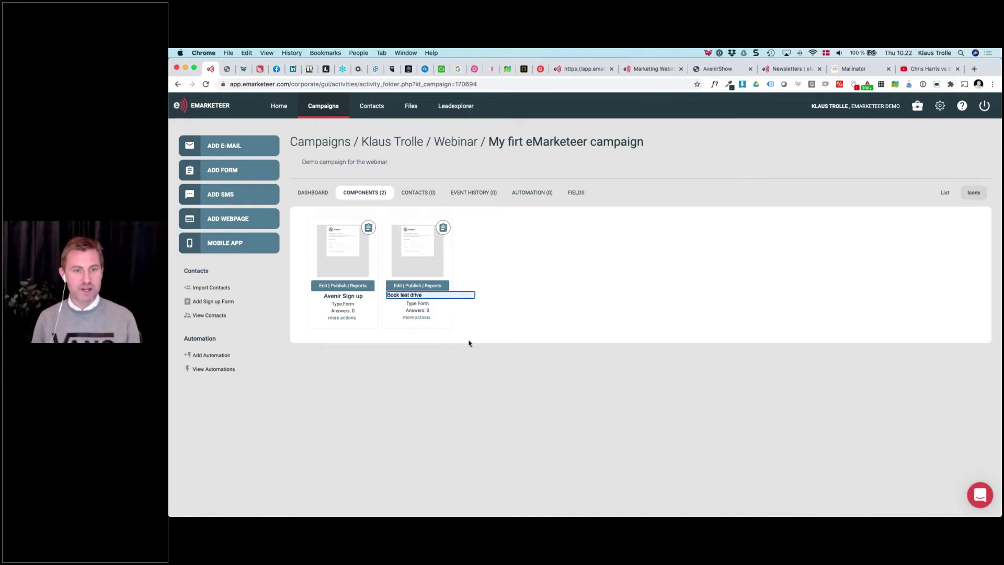
click(482, 324)
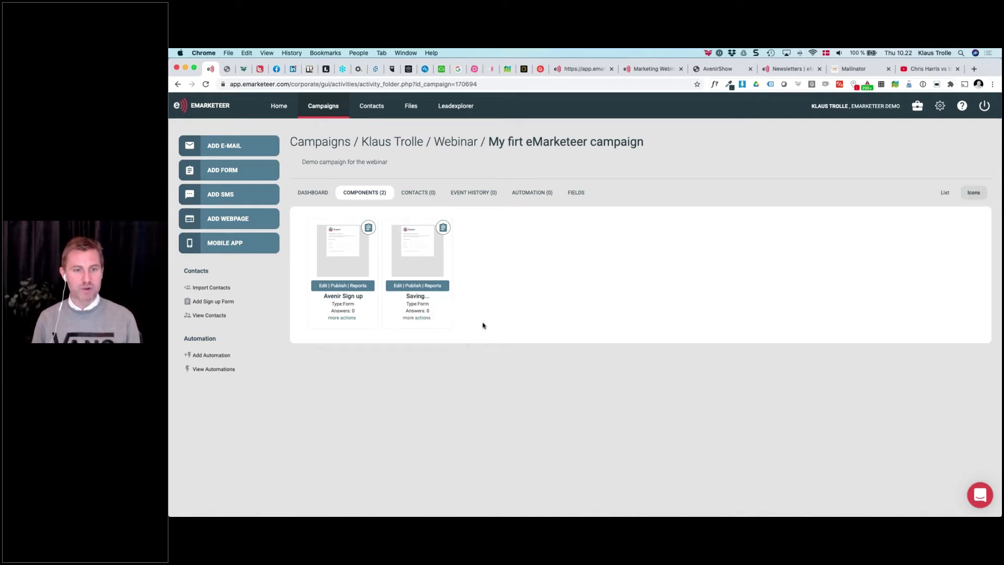
click(398, 286)
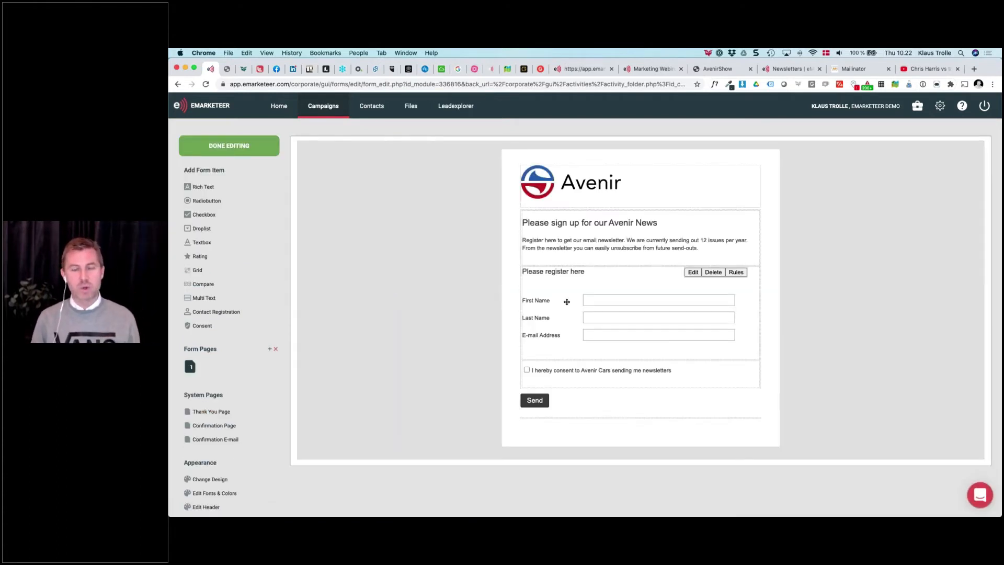
Change the heading to 'Please book your test drive here' and delete the newsletter paragraph
double_click(555, 234)
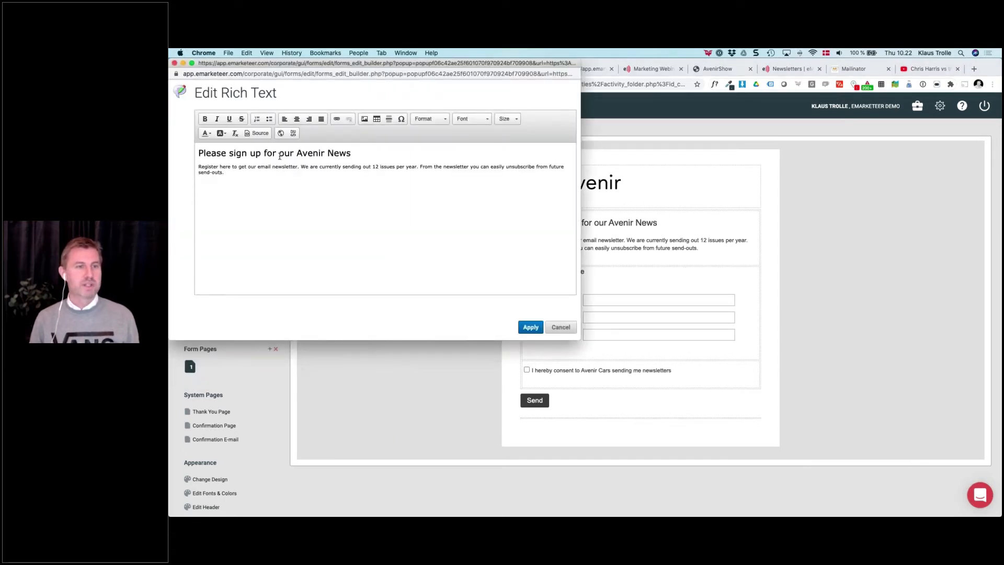
triple_click(280, 156)
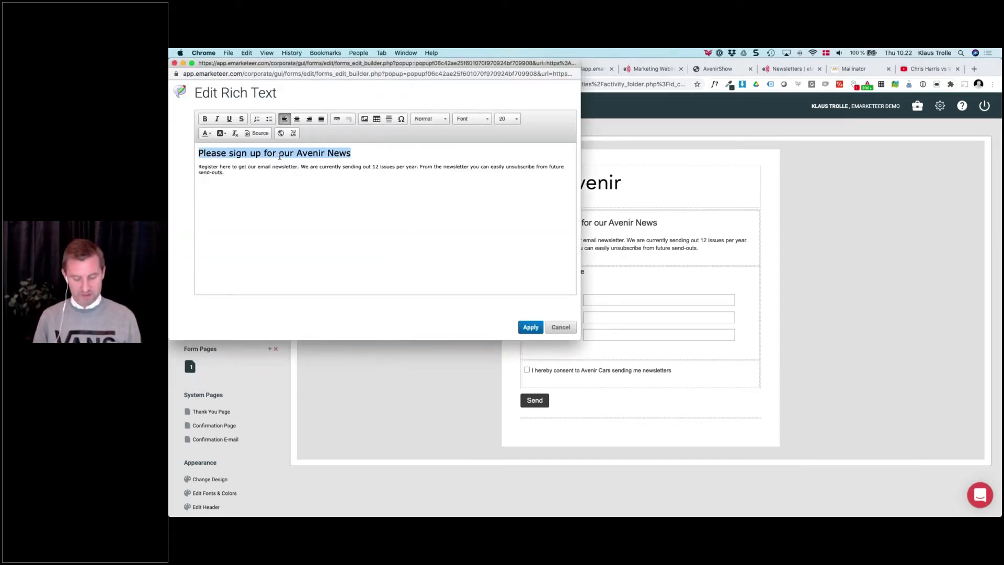
text(Please book your)
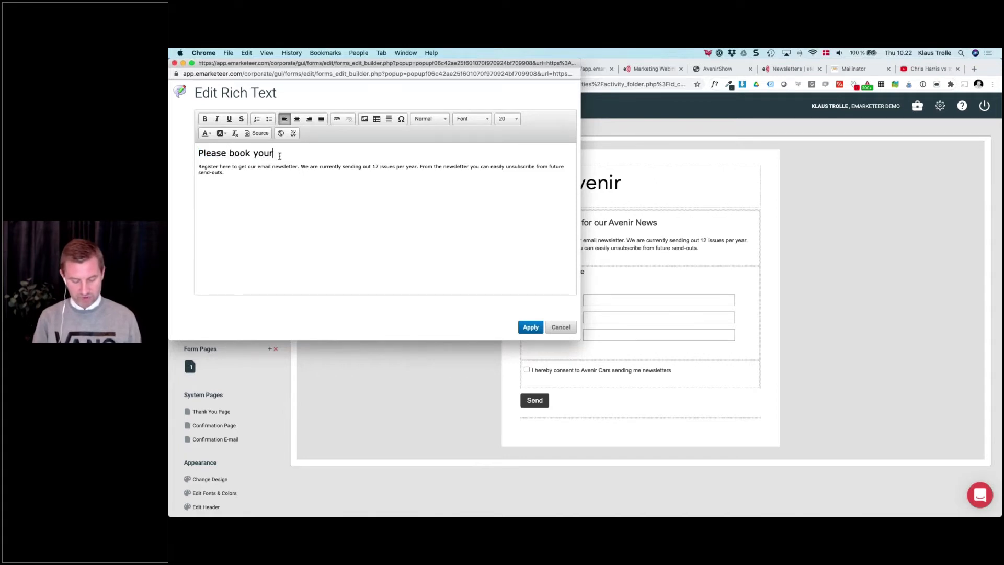
text( test drive here)
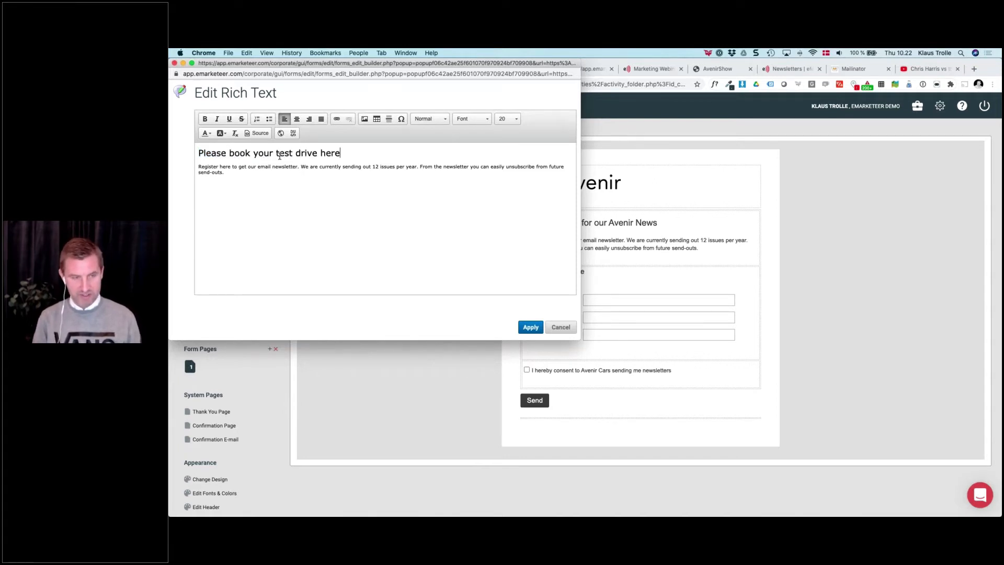
triple_click(261, 168)
key(BackSpace)
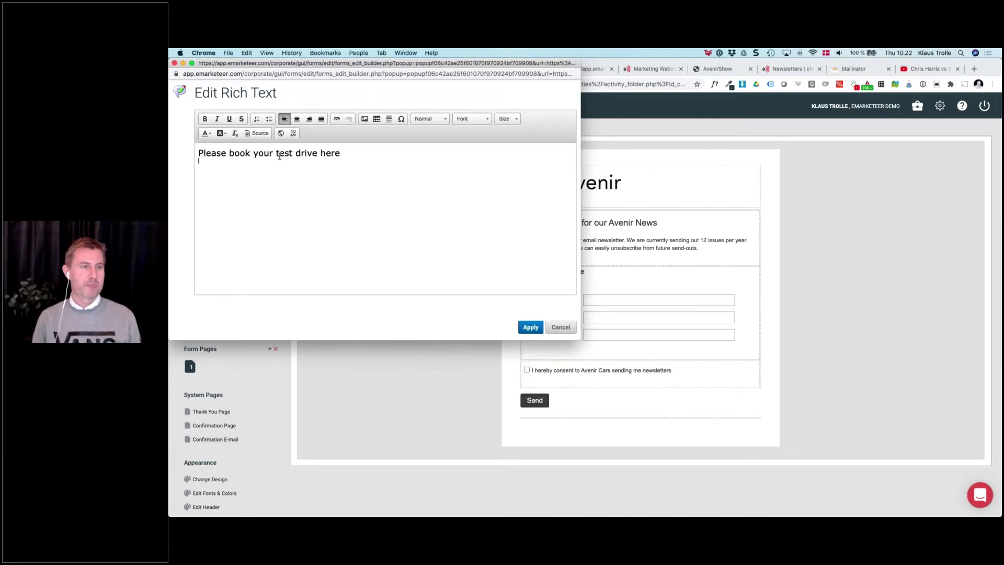
click(529, 327)
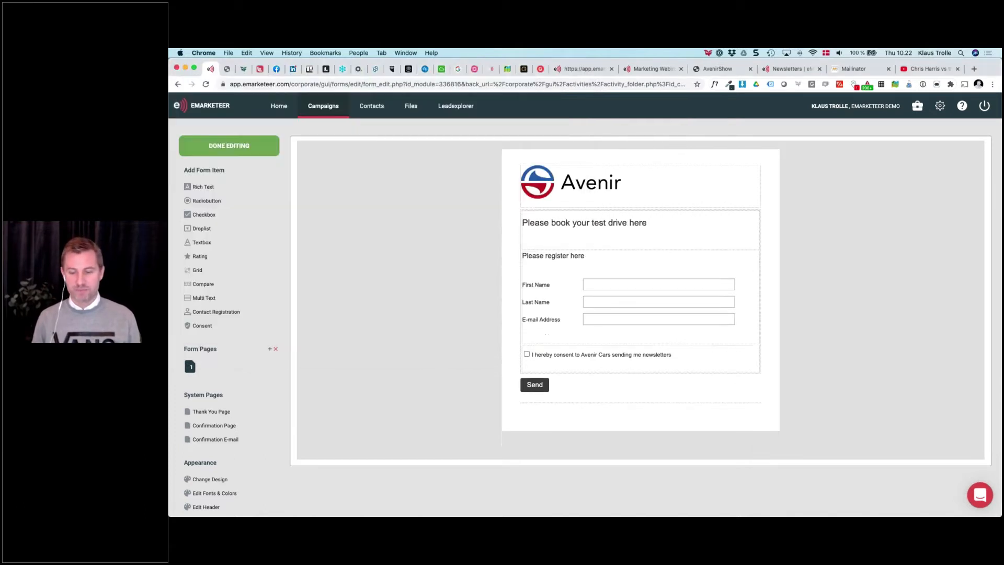
Include a Mobile Phone field in the Contact Registration block
double_click(549, 290)
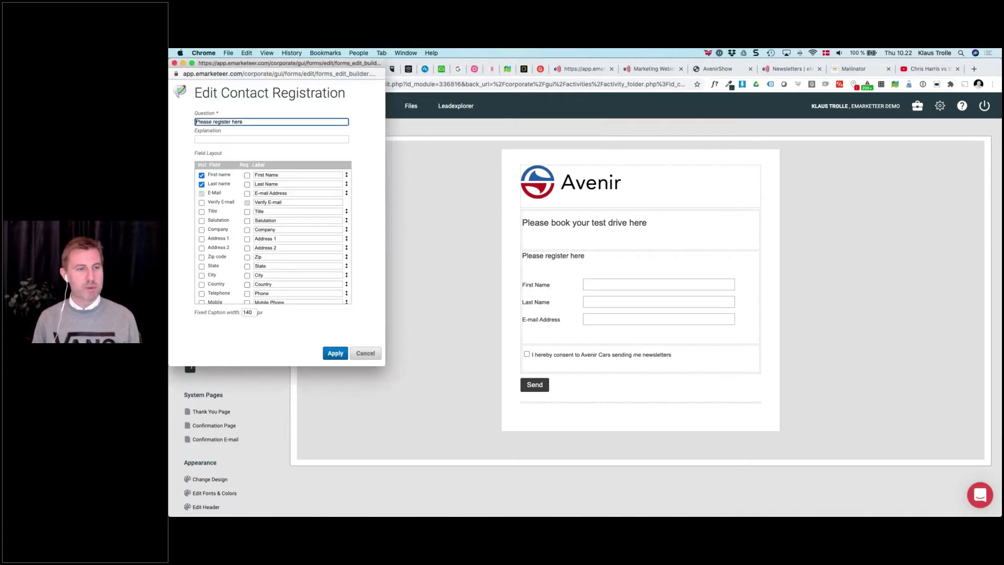
scroll(199, 281, down, 3)
click(199, 281)
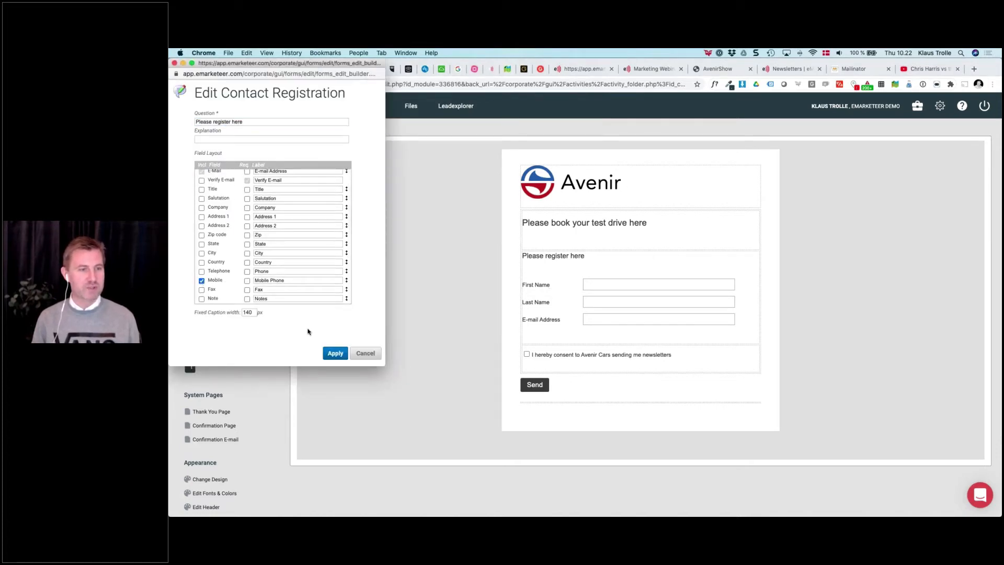
click(335, 354)
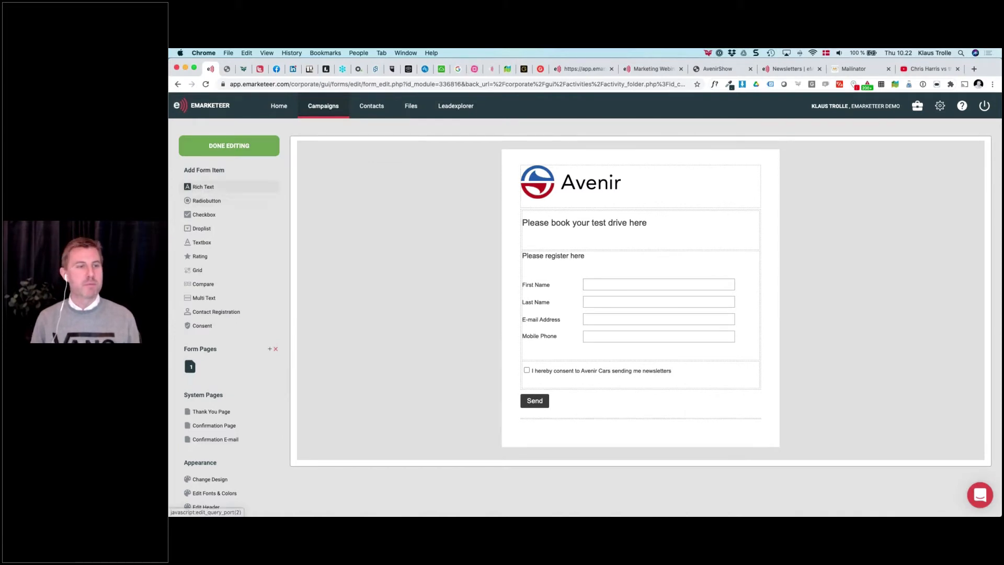
Add a side-by-side 'Which car type' question (Sports car, Classic car) above Please register here
click(209, 202)
click(243, 121)
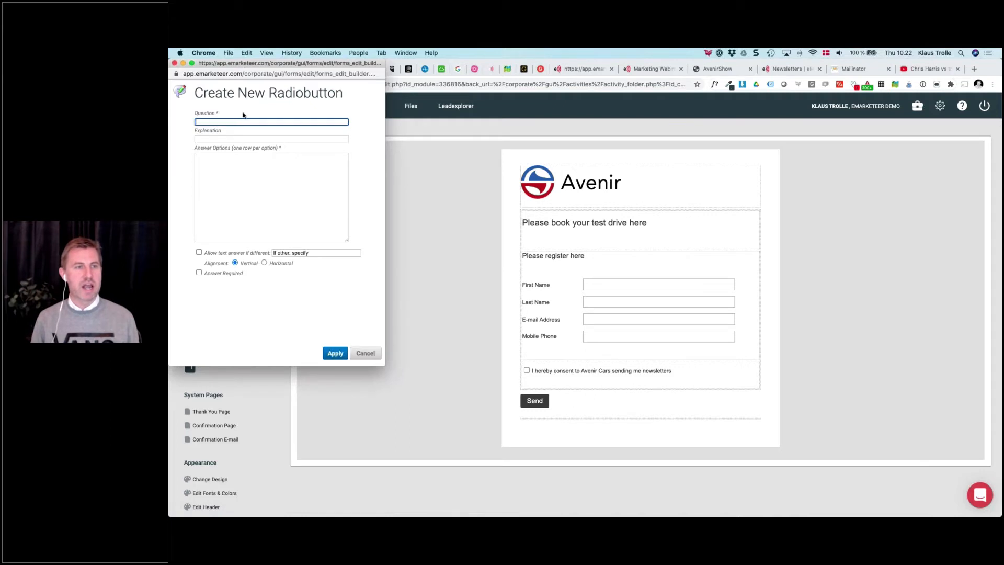
text(Whi)
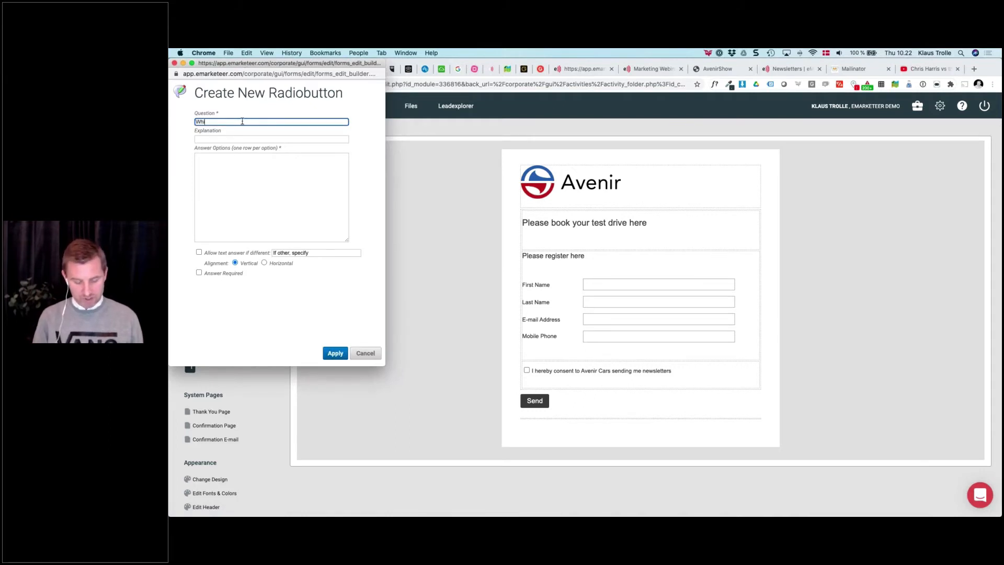
text(ch car )
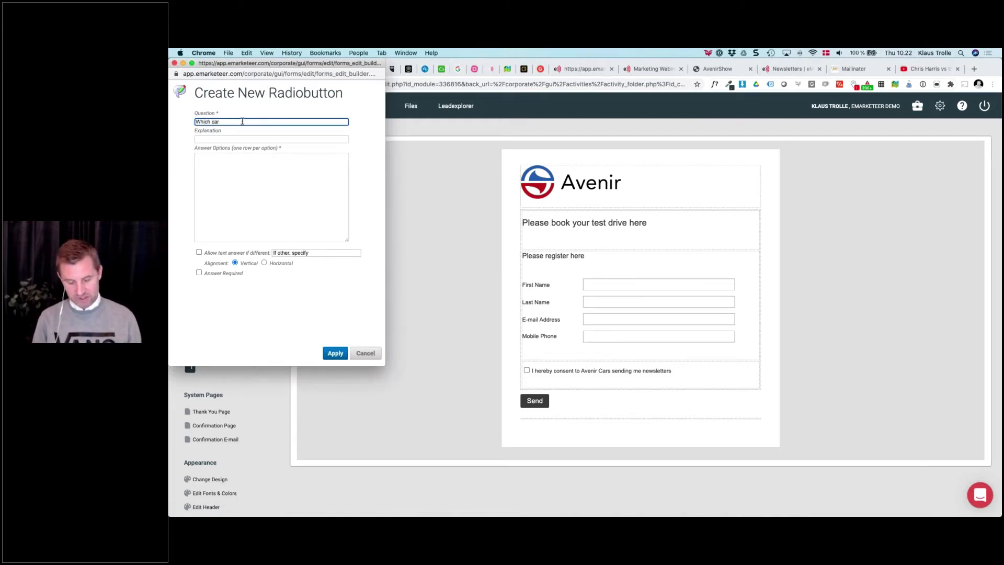
text(typ)
key(Tab)
key(Tab)
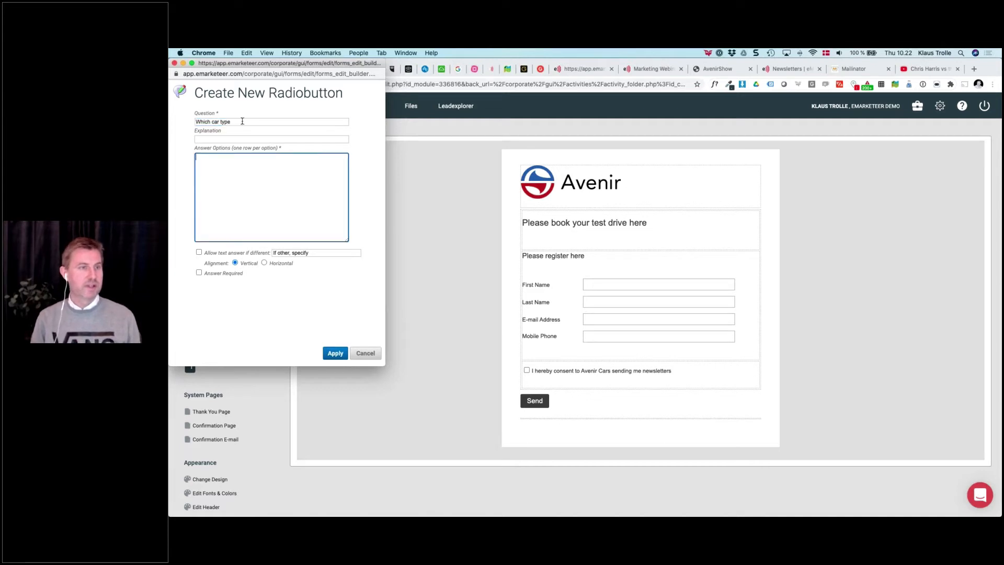
text(SportCla)
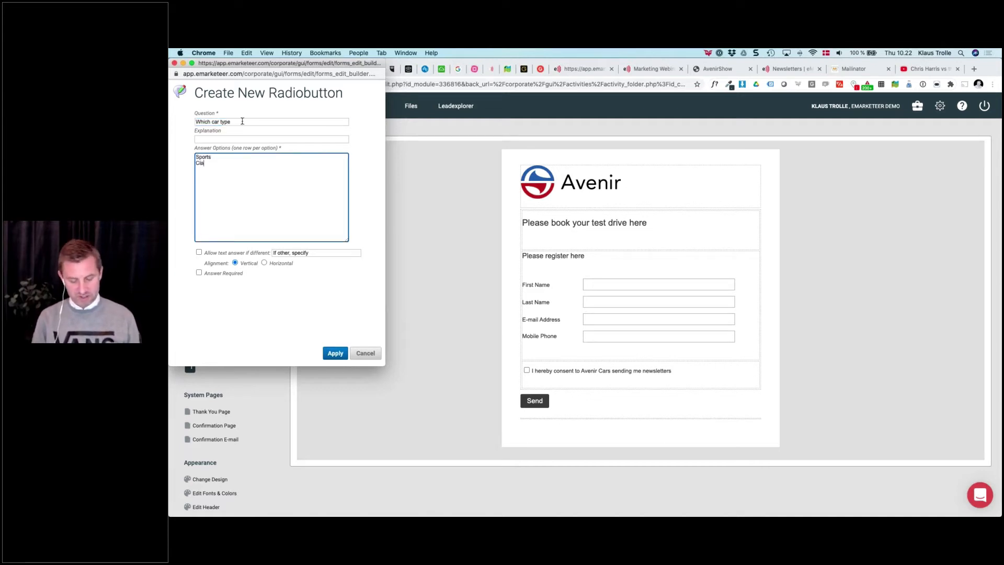
text(ssic Ca)
key(BackSpace)
key(BackSpace)
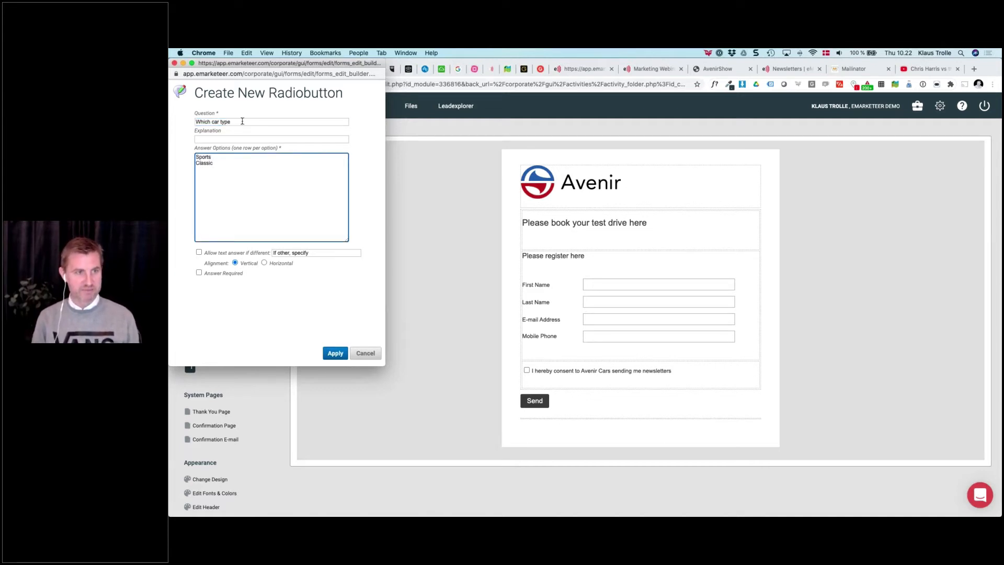
text(car)
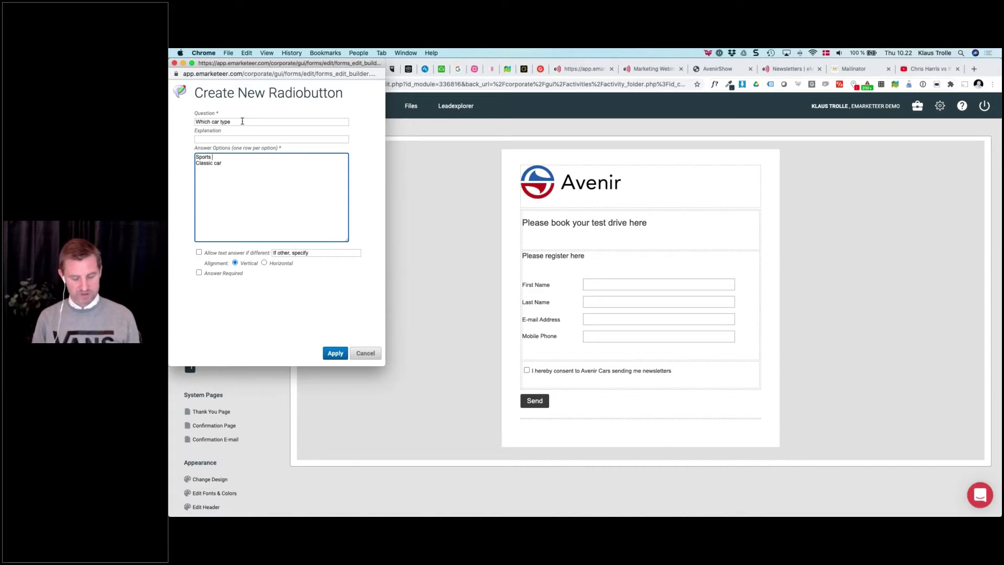
text(car)
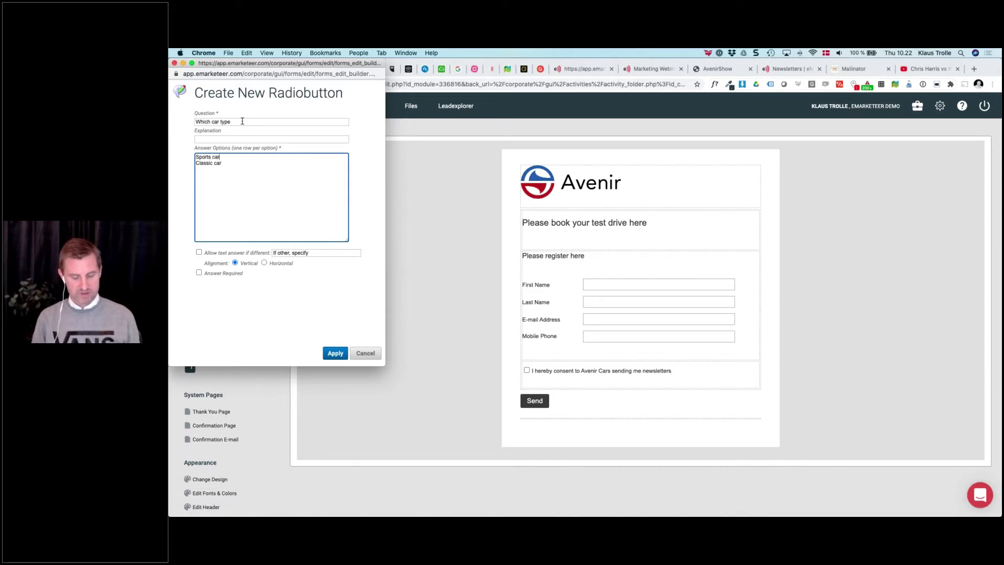
click(264, 263)
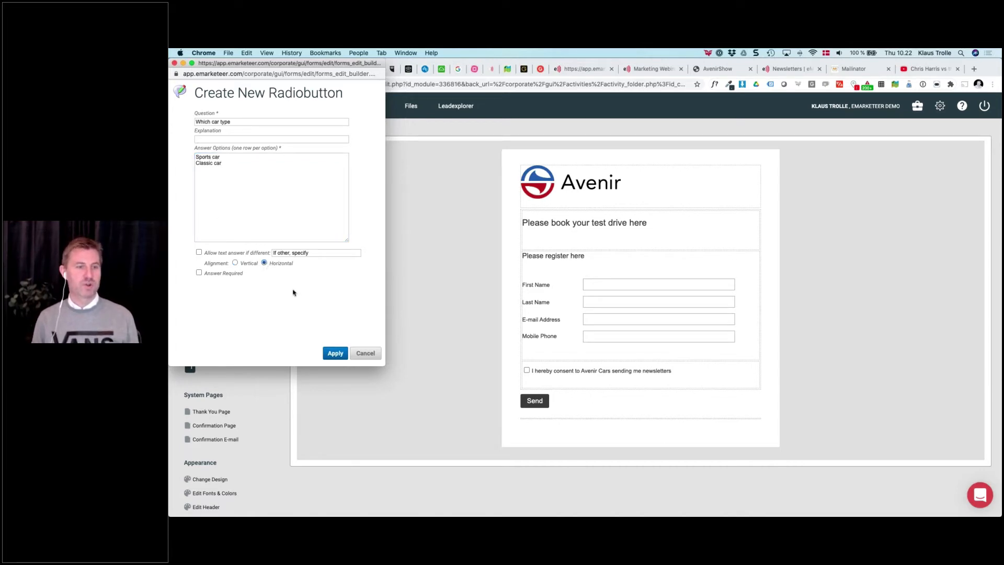
click(335, 353)
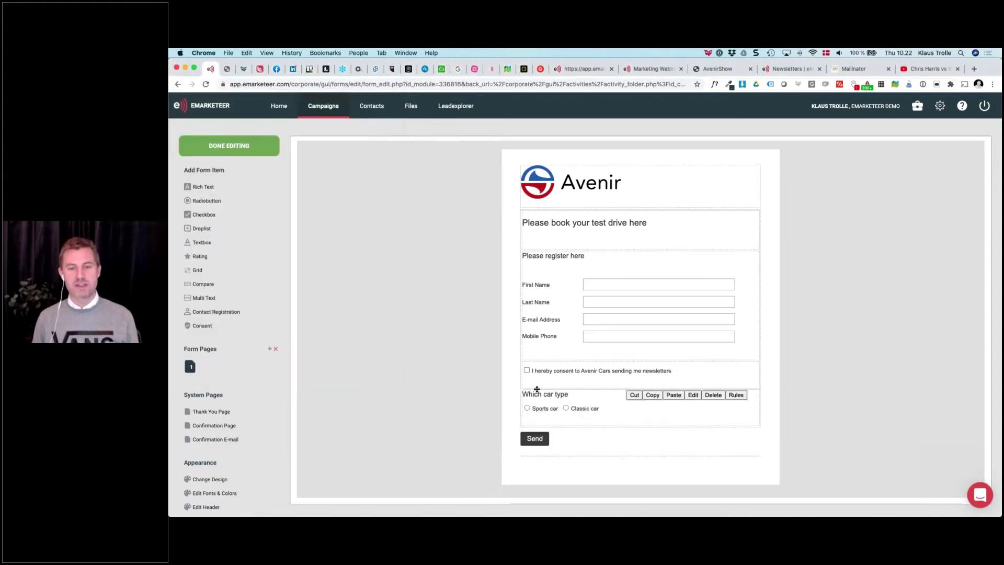
click(536, 406)
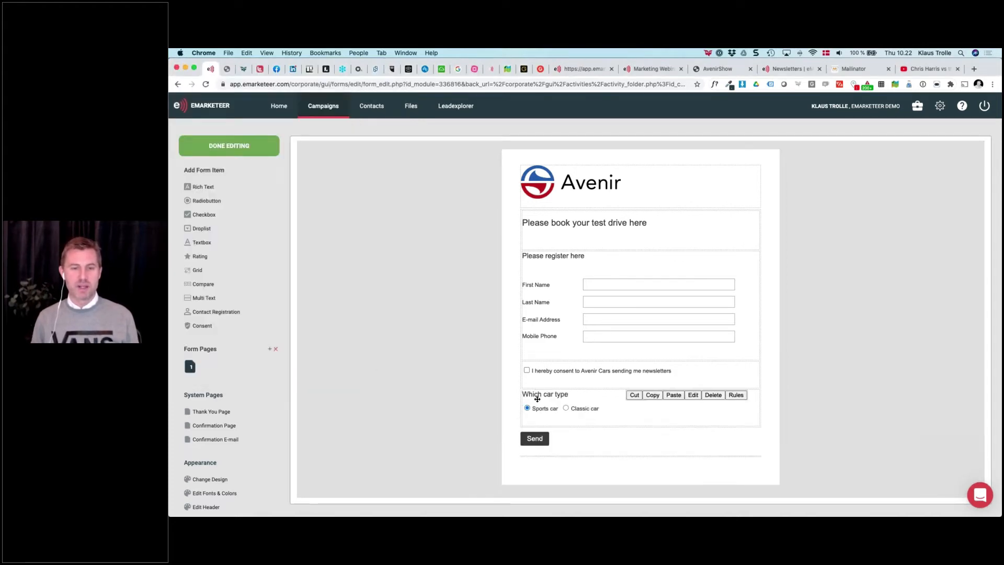
drag(537, 399, 539, 260)
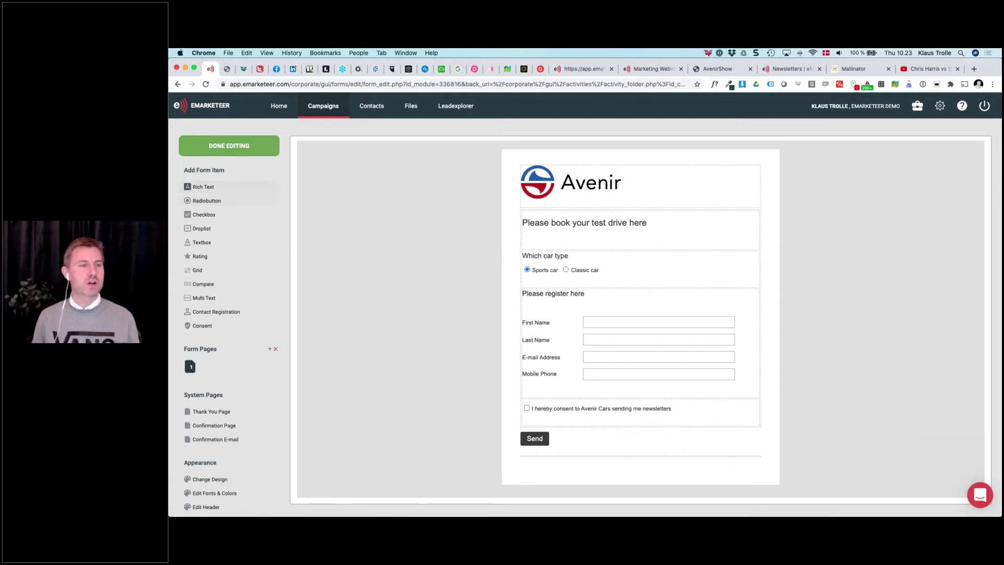
Add a droplist question titled 'Please choose your local dealer'
click(207, 231)
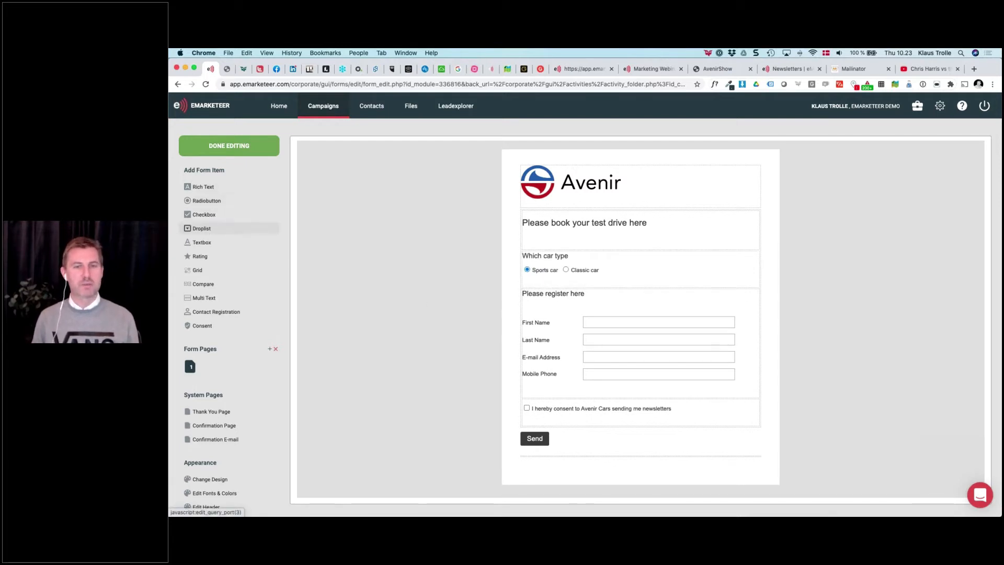
text(Please choo)
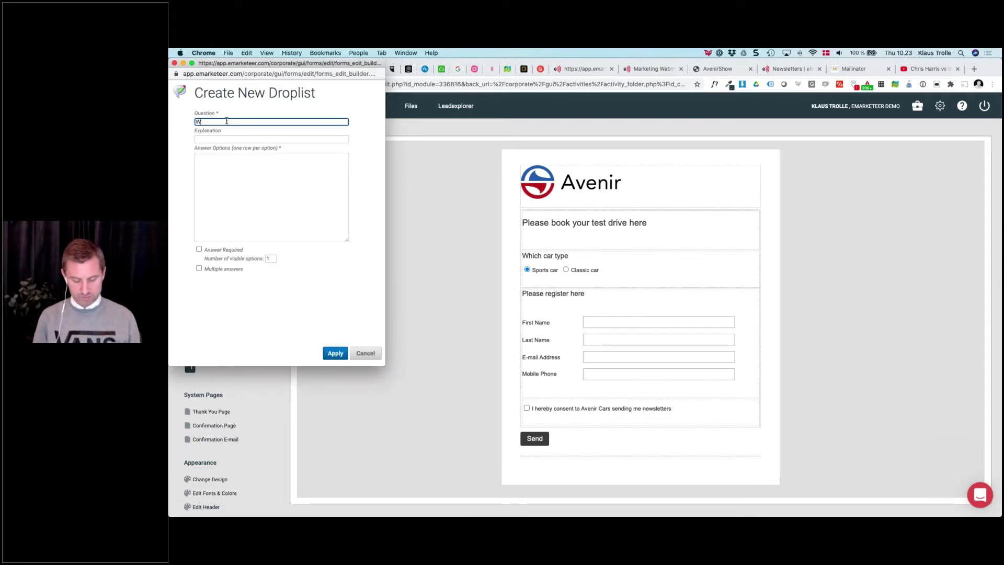
text(se )
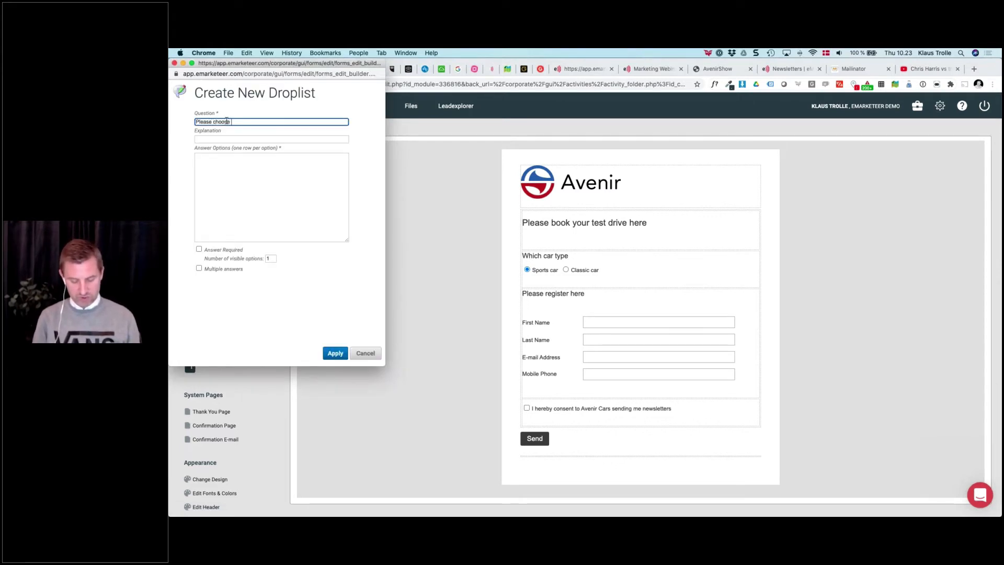
text(your local dealer)
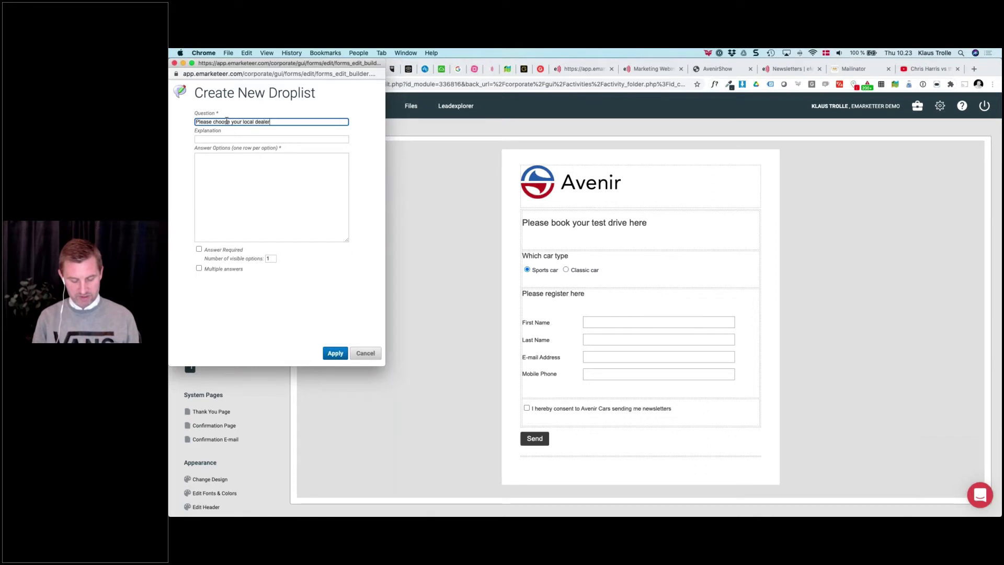
key(Tab)
key(Tab)
Enter the answer options Option A, Option B and Option C, then apply
text(Op)
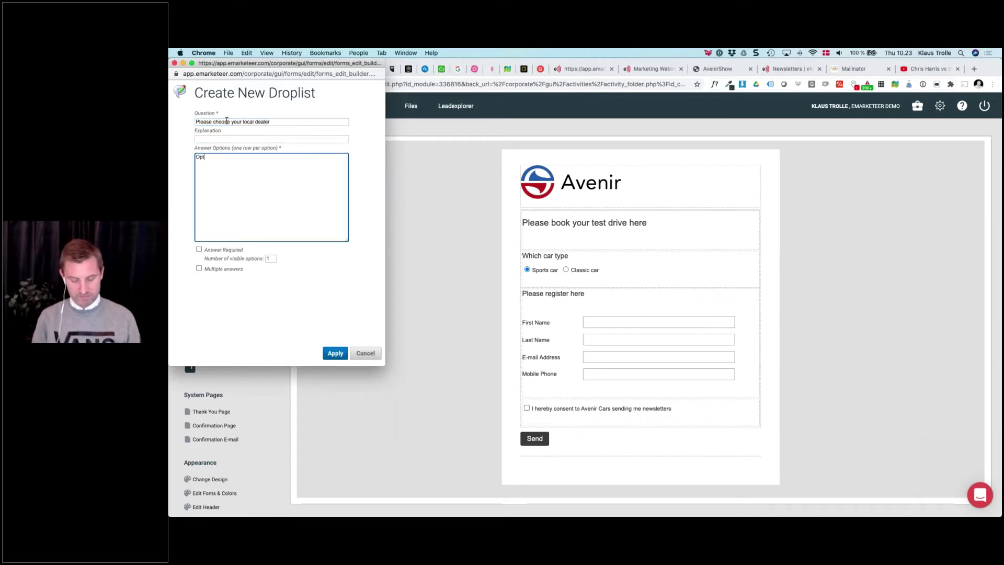
text(tion A)
key(super+a)
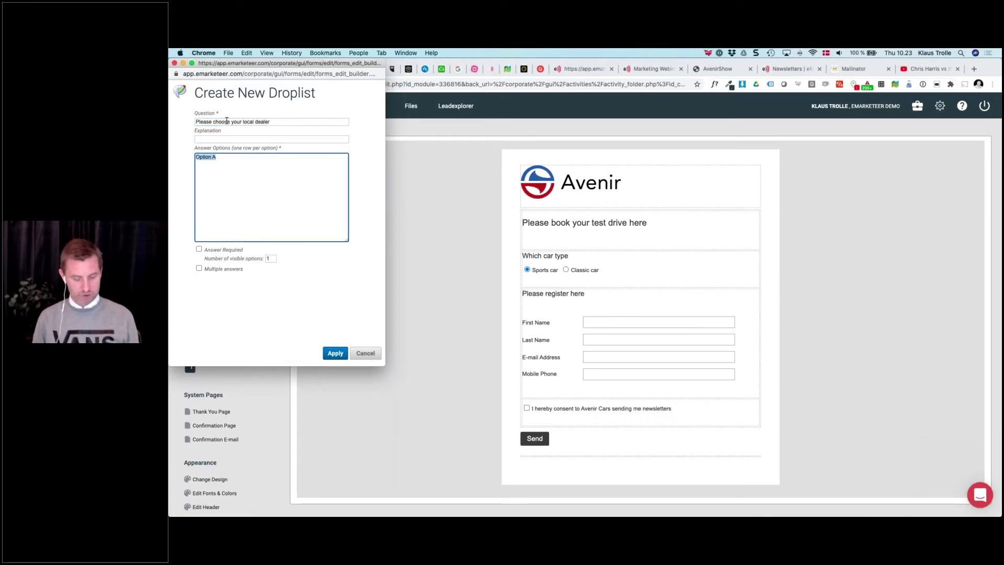
key(super+c)
key(Right)
key(Return)
key(super+v)
key(Return)
key(super+v)
key(Up)
key(BackSpace)
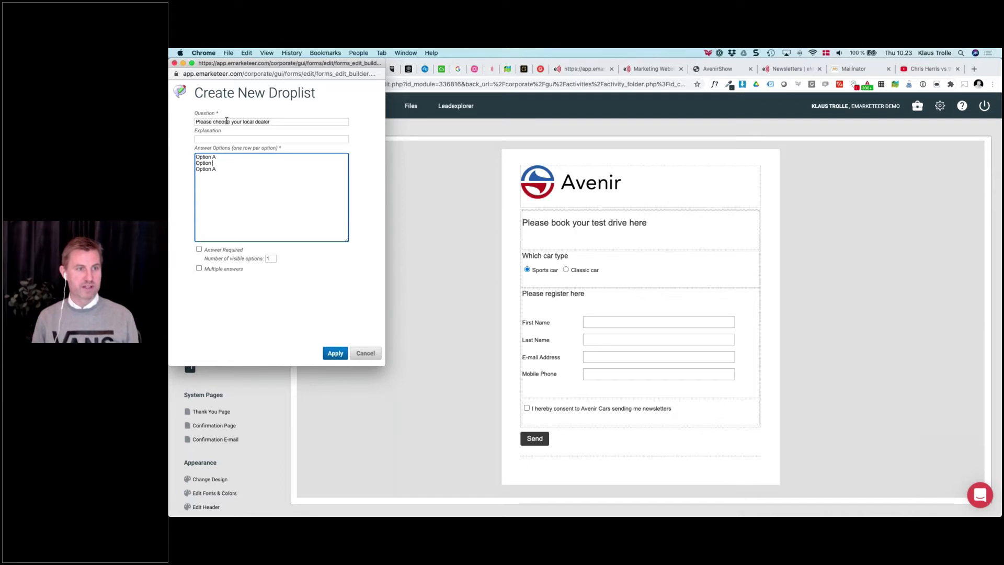
text(B)
key(Down)
key(BackSpace)
text(C)
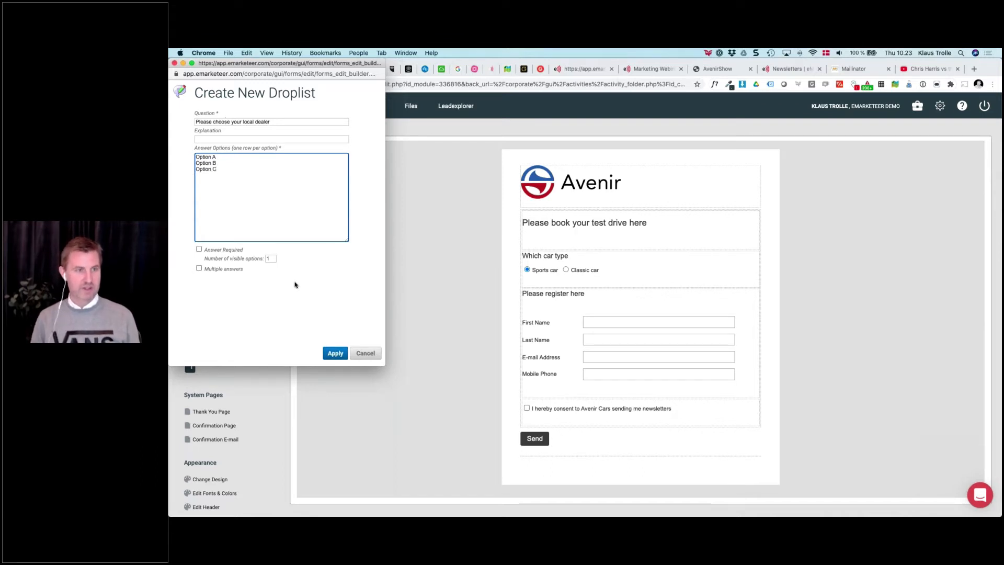
click(333, 354)
Move the dealer drop-down under 'Please book your test drive here' and finish editing the form
mouse_move(555, 437)
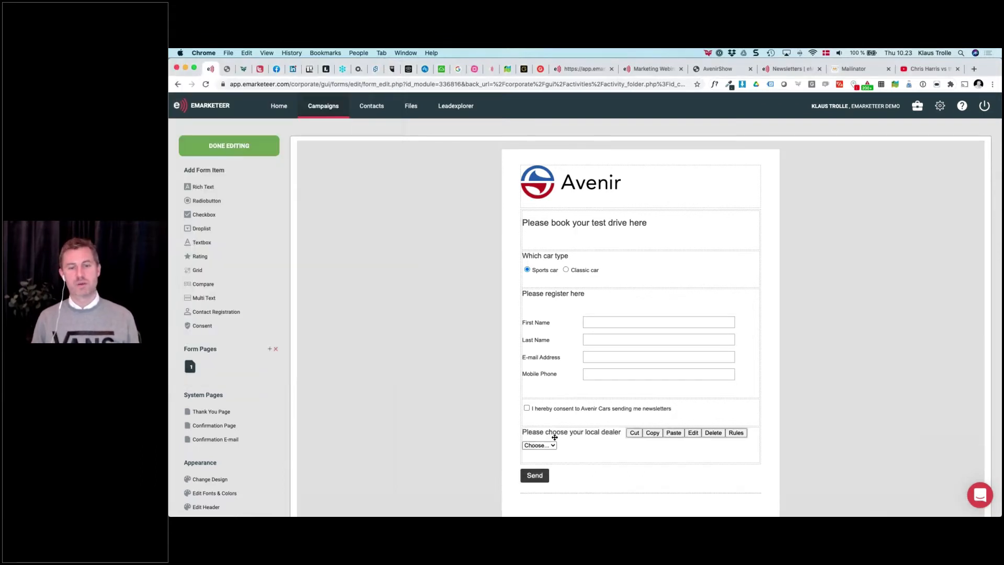
drag(556, 438, 556, 258)
scroll(603, 347, down, 1)
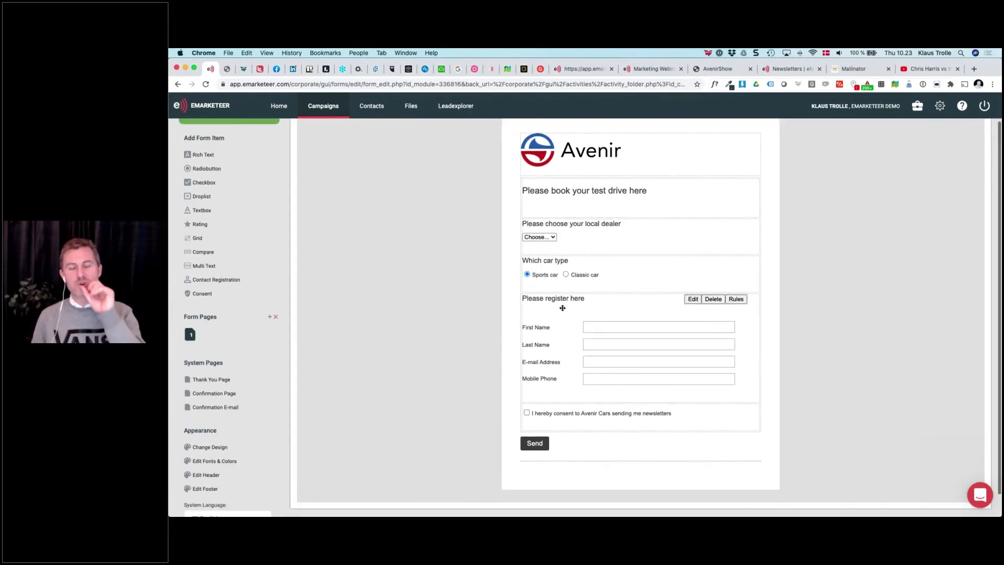
mouse_move(577, 252)
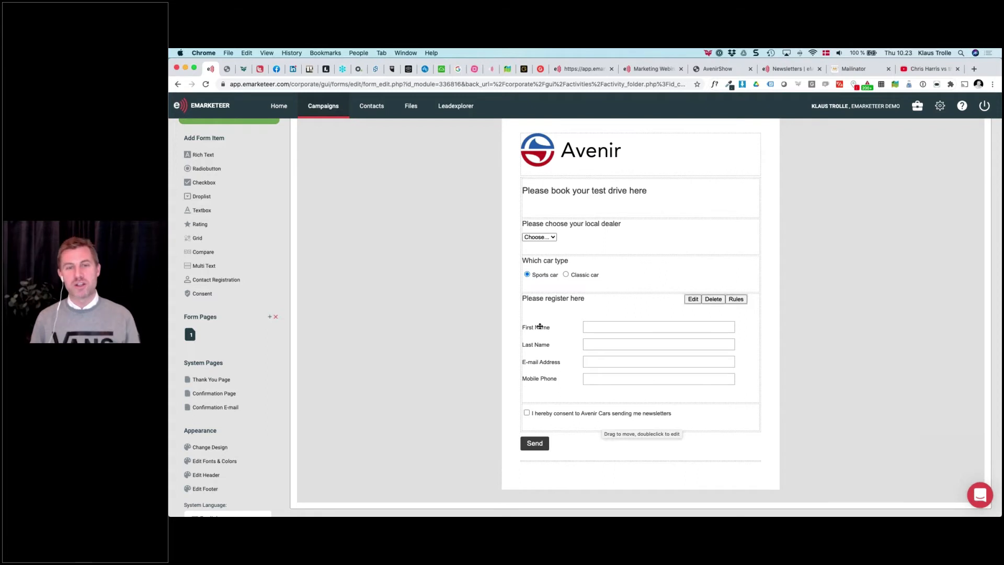
scroll(544, 329, up, 2)
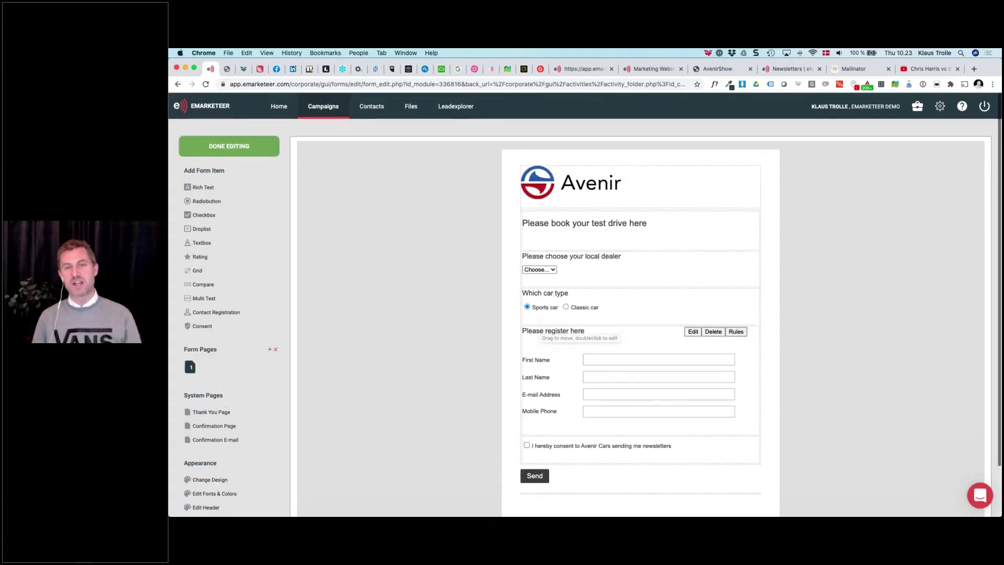
click(236, 147)
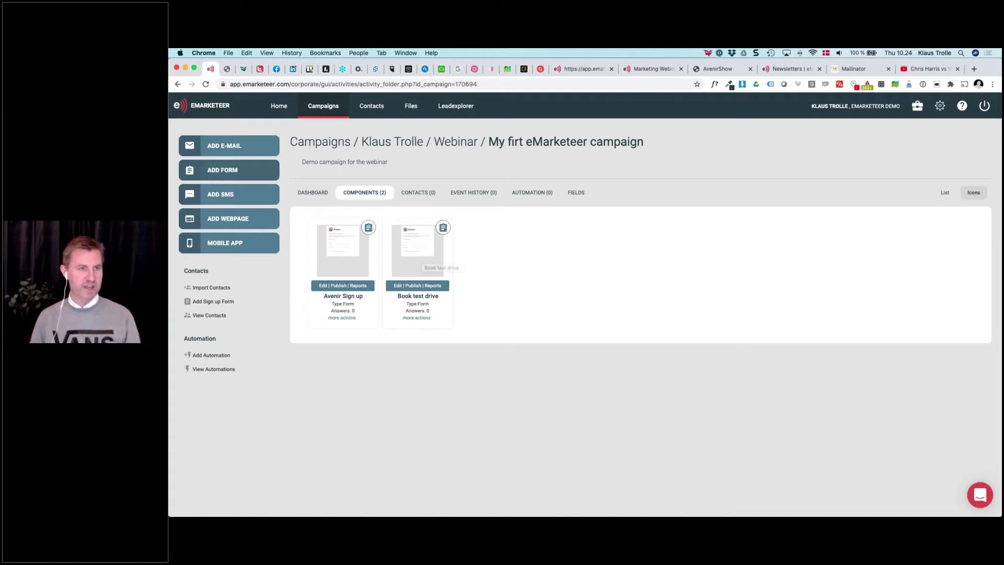
Add an e-mail named Welcome with subject 'Welcome to a world of cars'
click(230, 151)
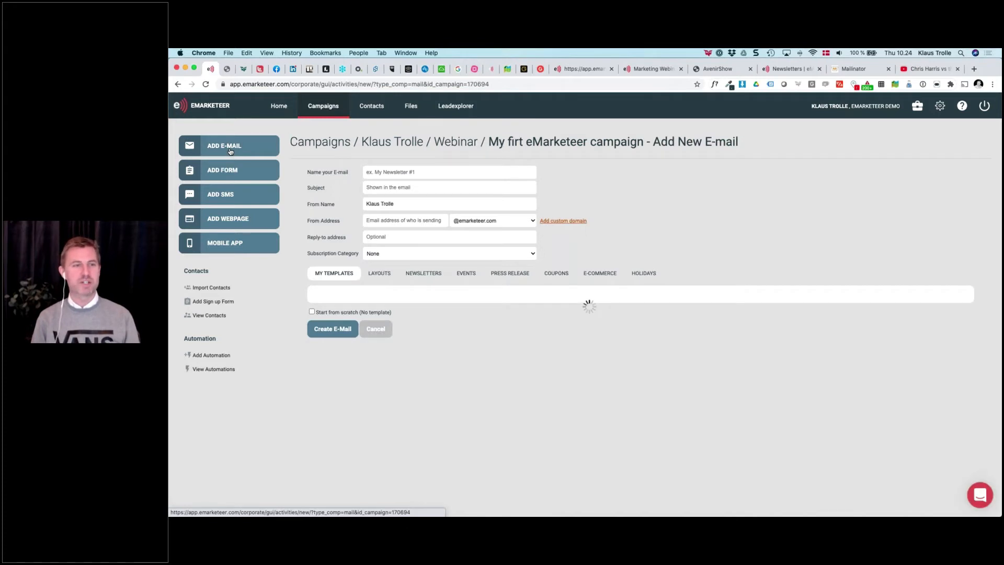
click(431, 173)
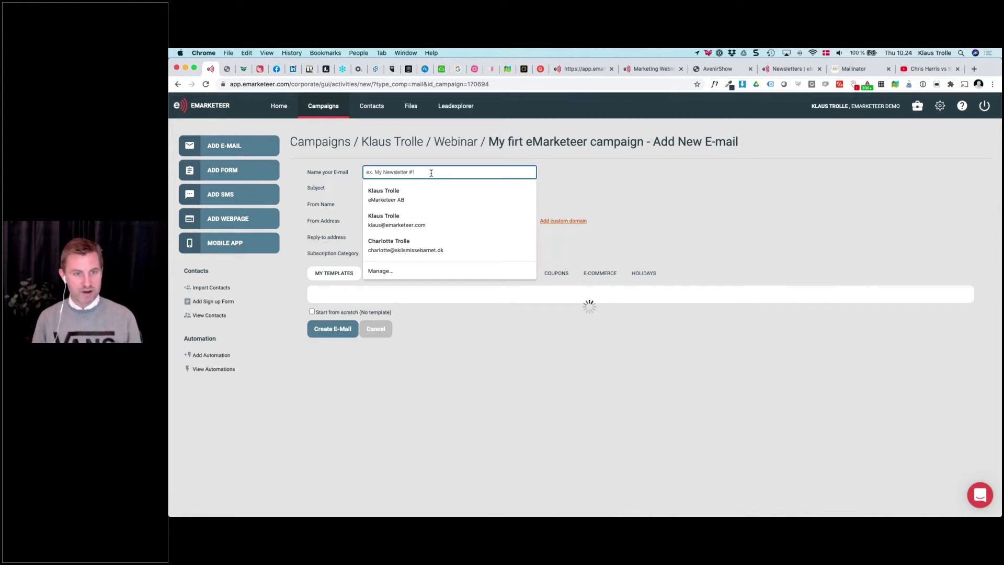
text(We)
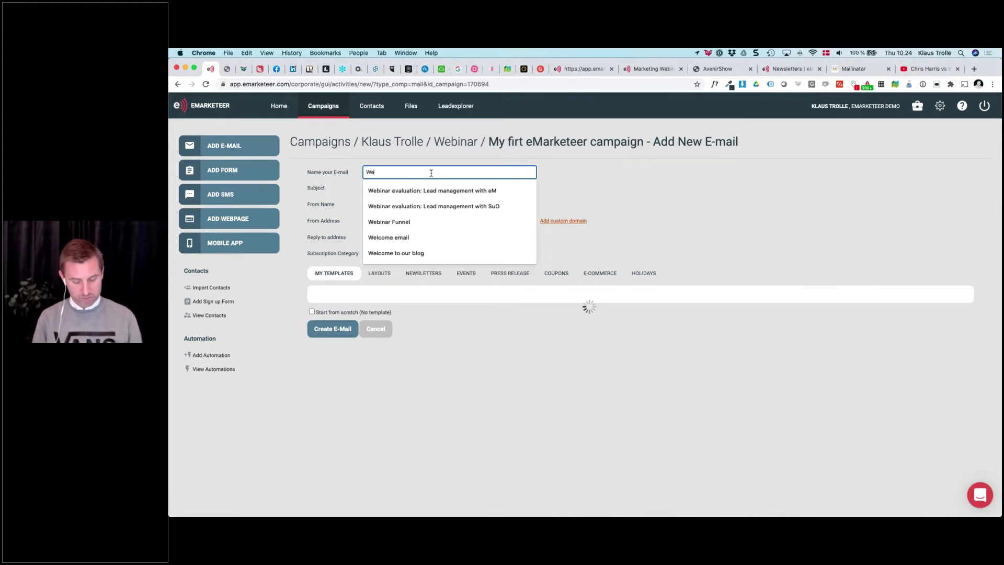
text(lcom)
key(Tab)
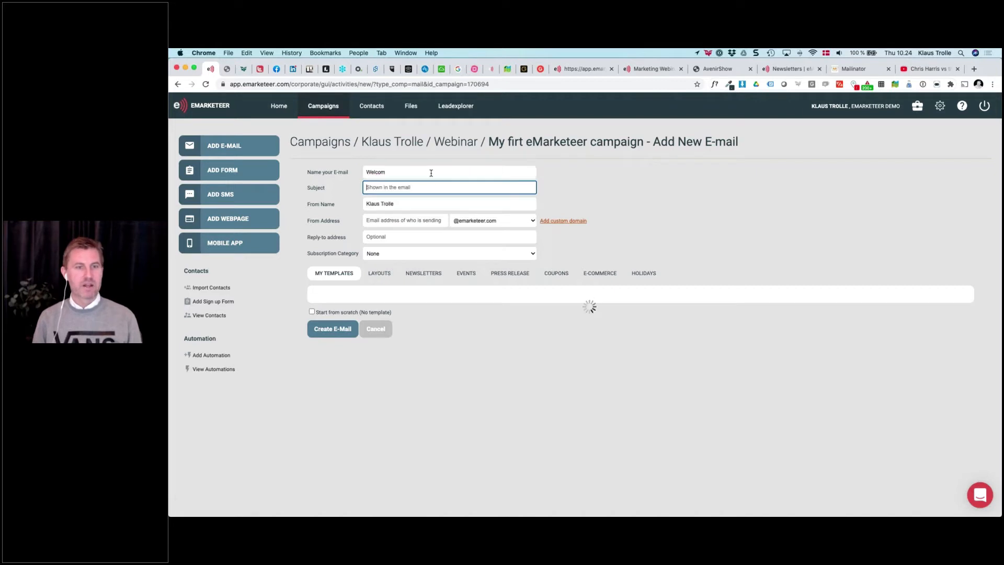
click(431, 173)
text(e)
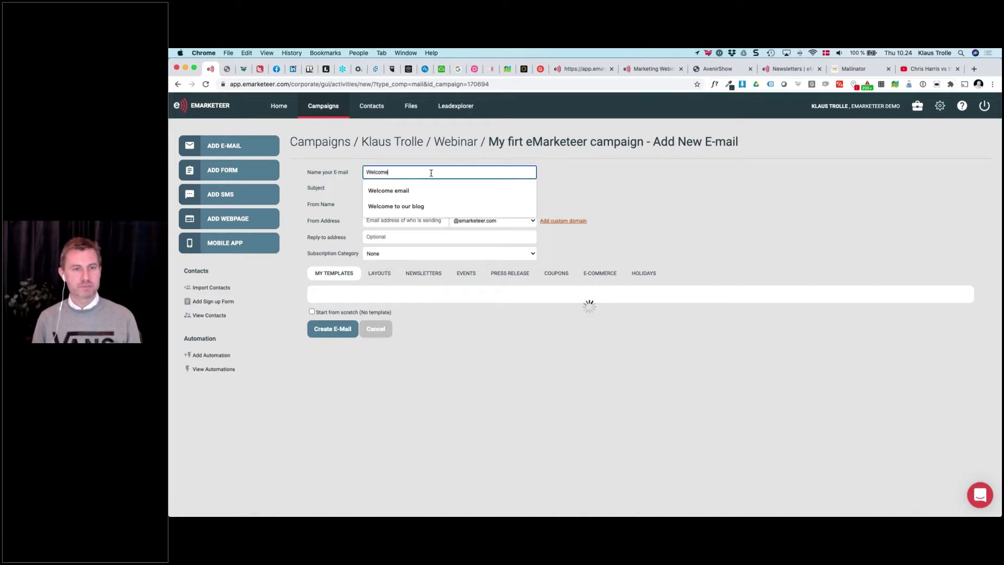
key(Tab)
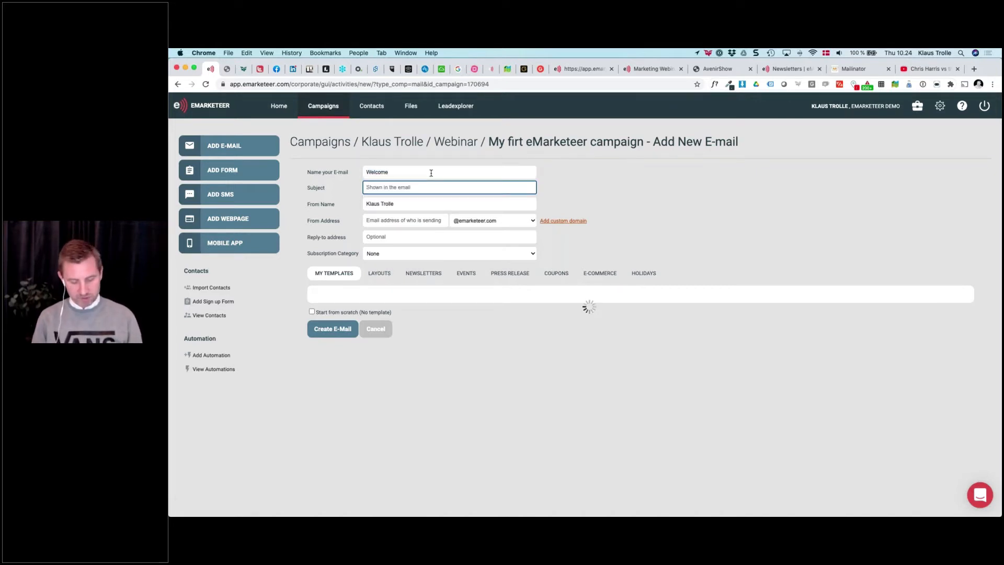
text(Welcom)
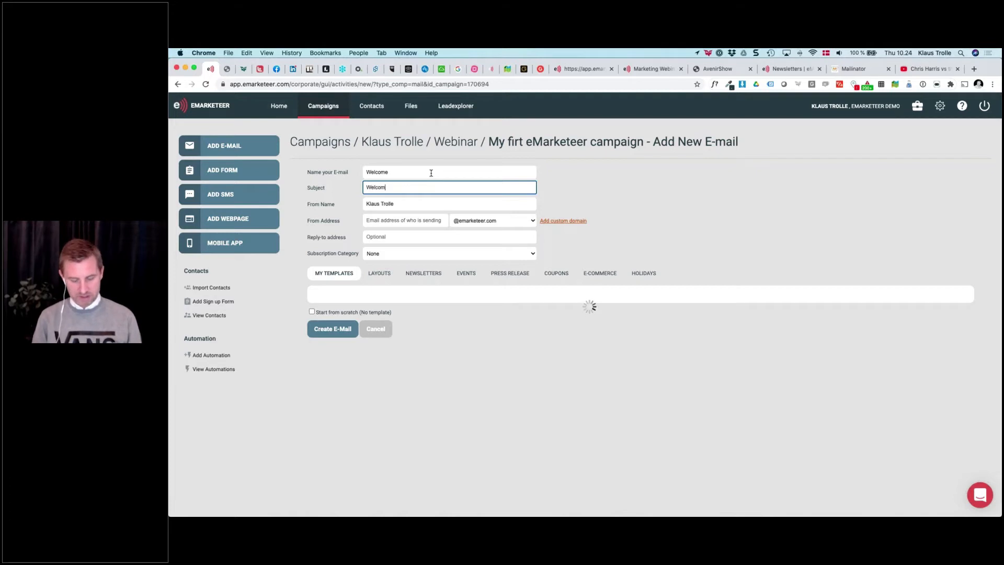
text(e to a world of cars)
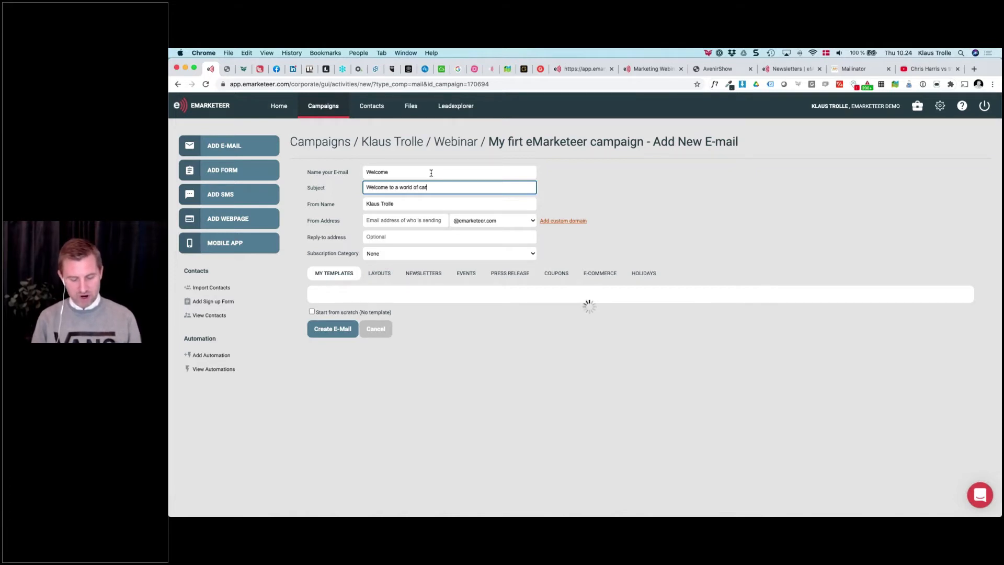
key(Tab)
text(Ave)
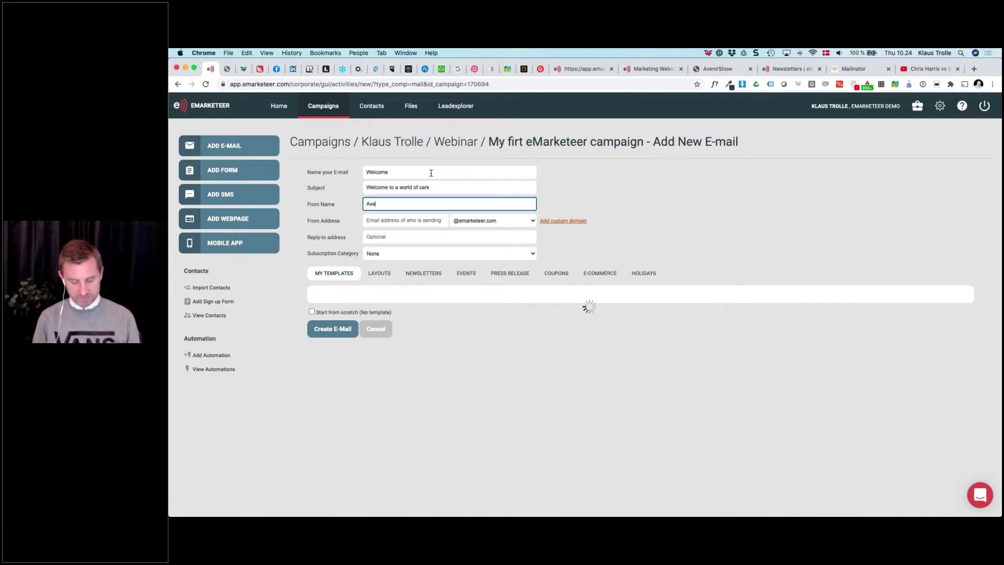
text(nir Cars)
key(Tab)
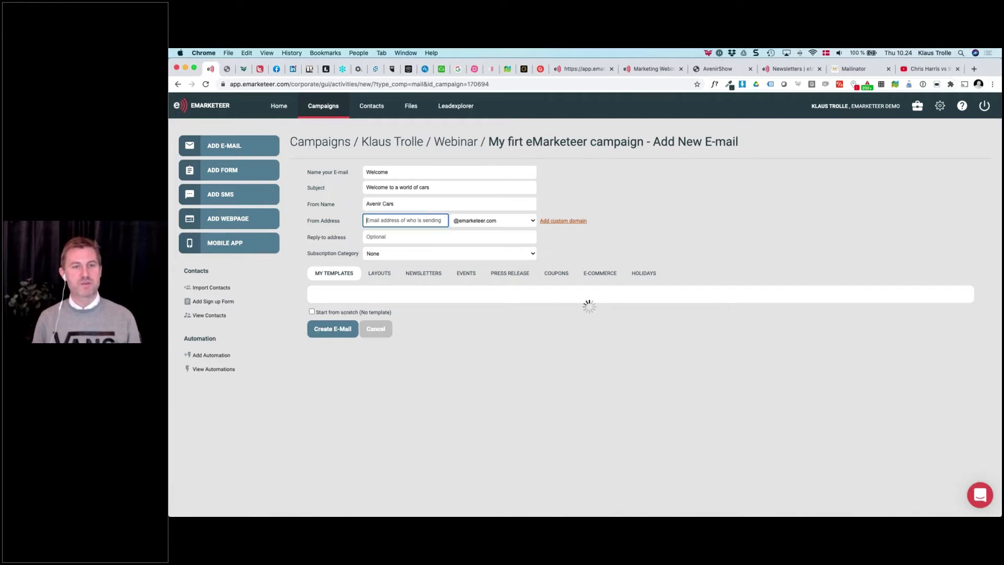
click(477, 220)
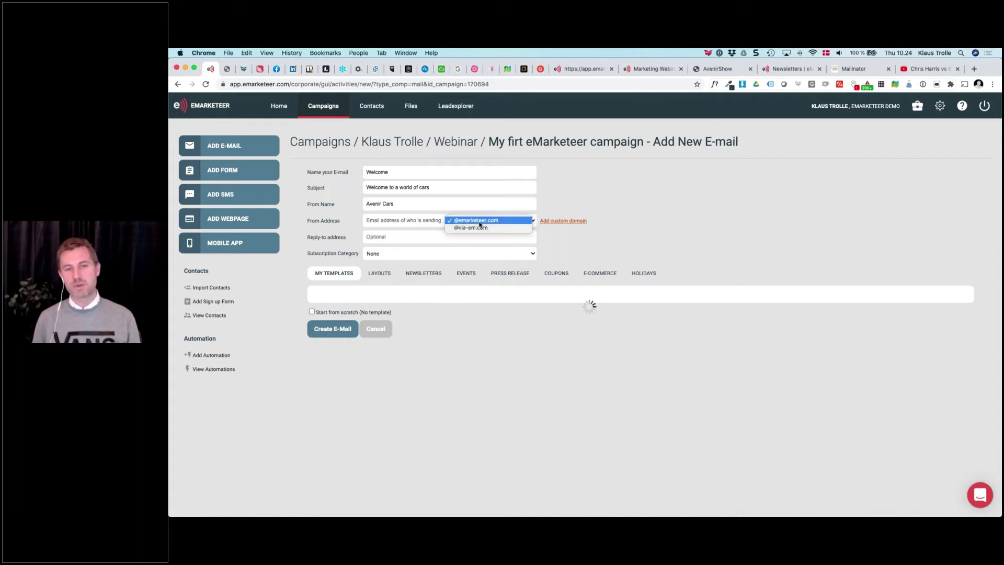
click(477, 220)
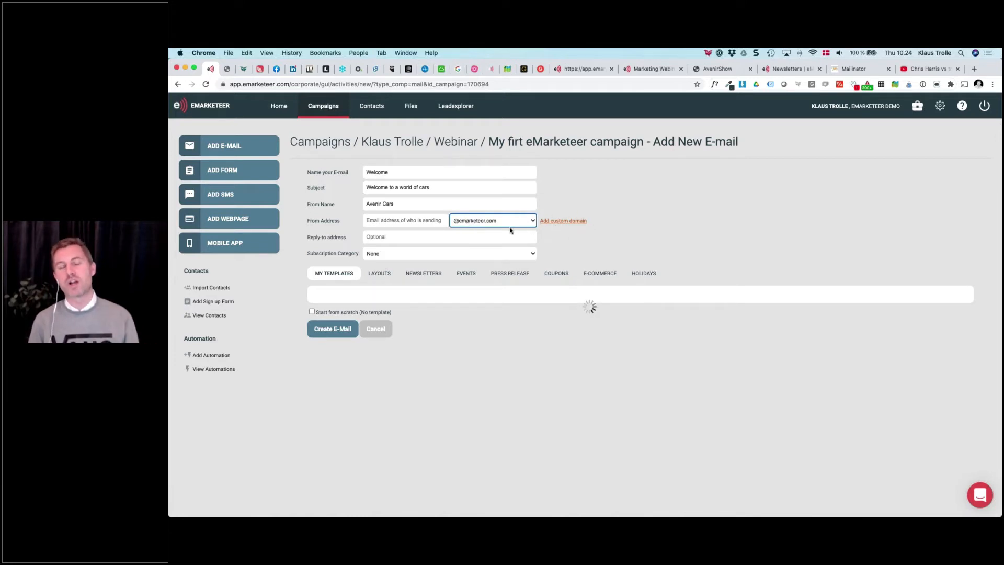
click(409, 219)
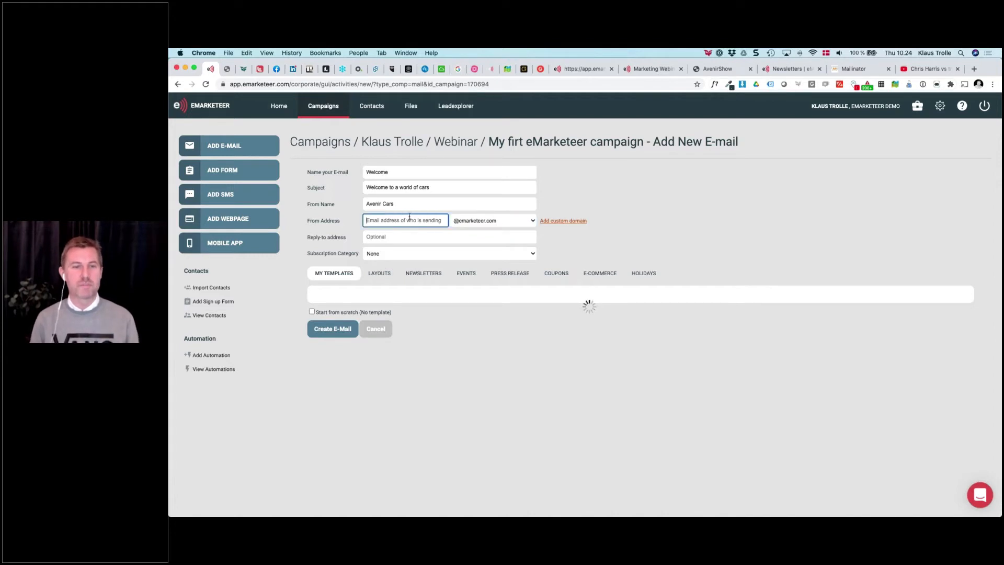
text(Avenir)
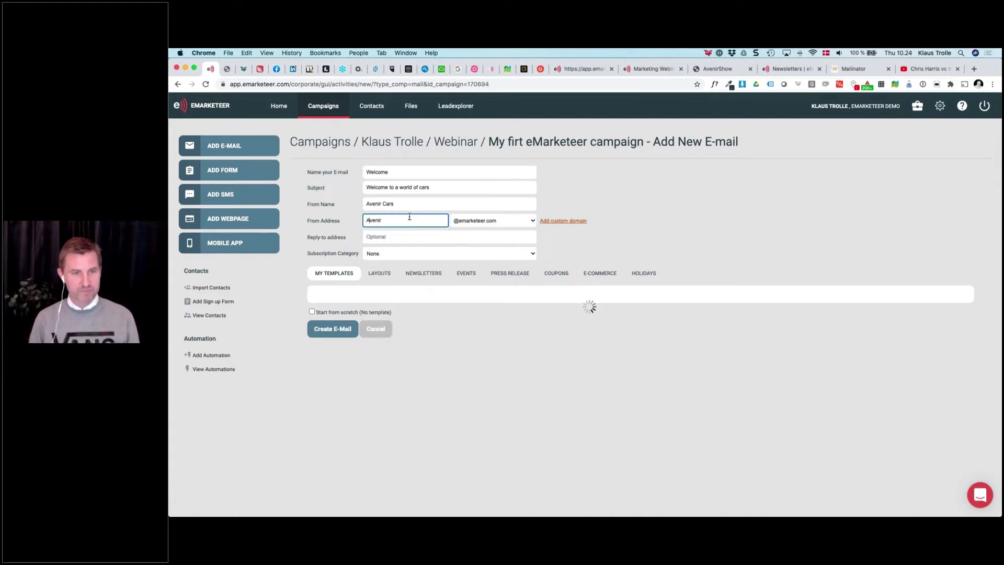
key(BackSpace)
text(a)
click(396, 238)
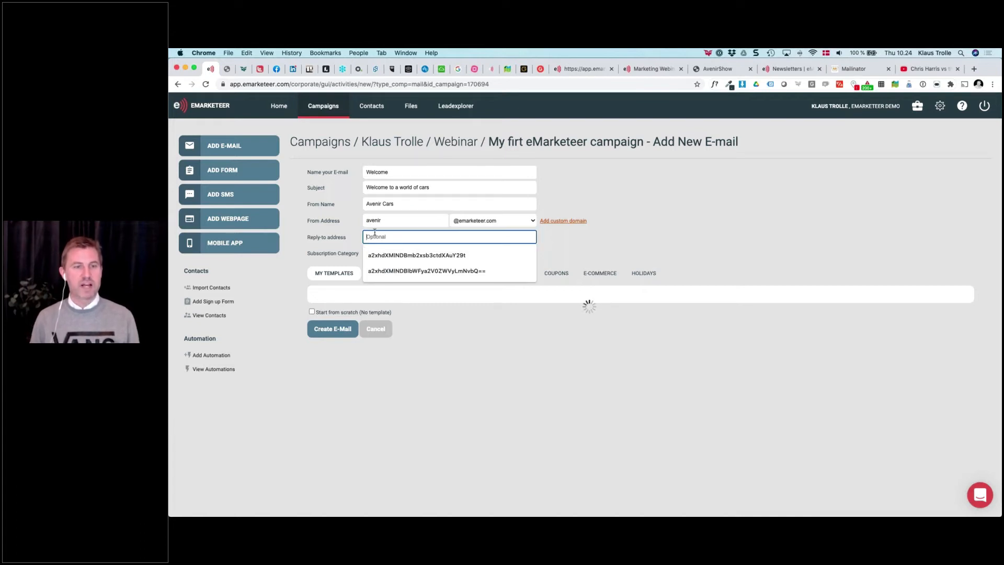
click(354, 238)
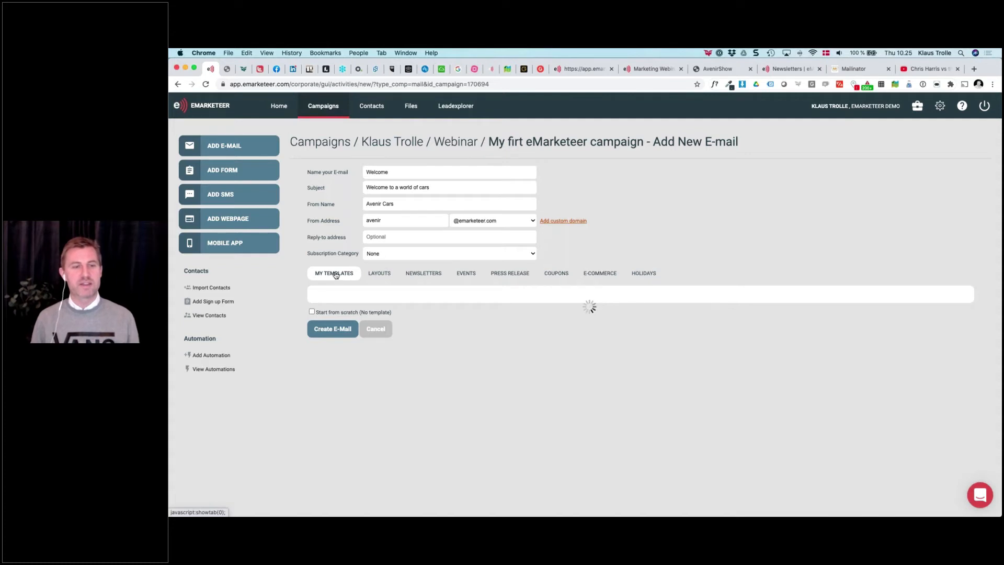
Choose Newsletter as the e-mail's subscription category
click(391, 255)
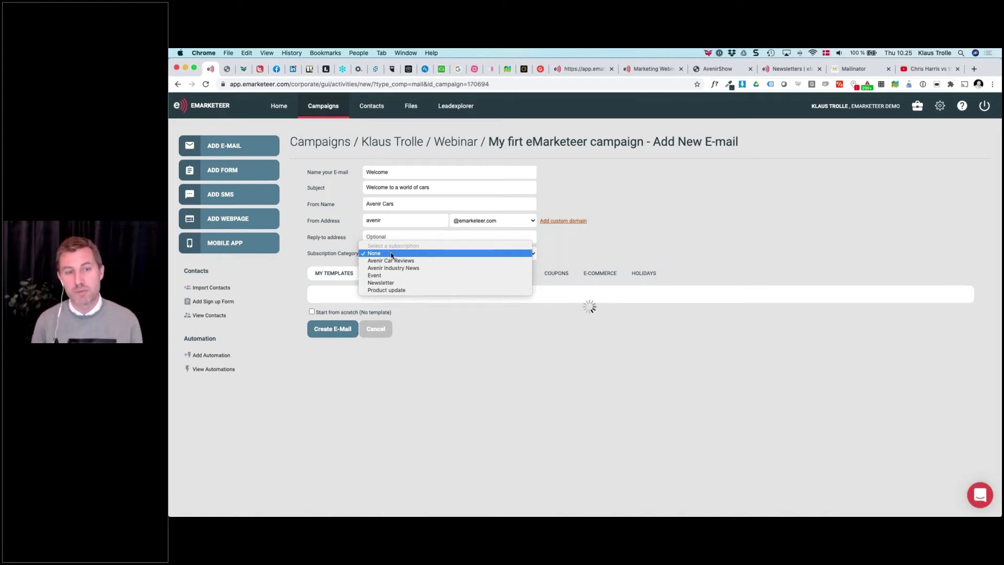
click(400, 281)
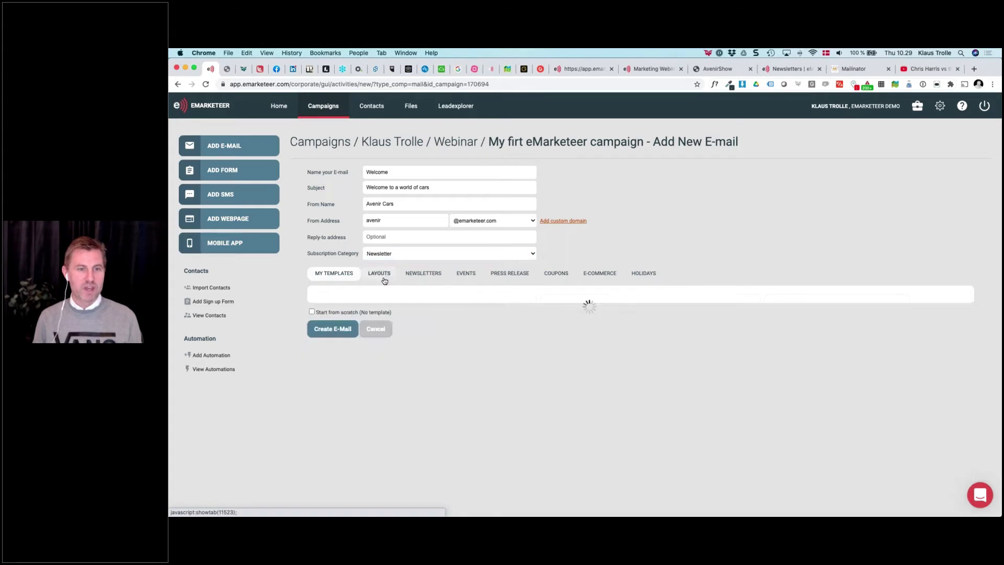
Pick the Newsletter 01 (R) layout and create the Welcome e-mail from it
click(379, 273)
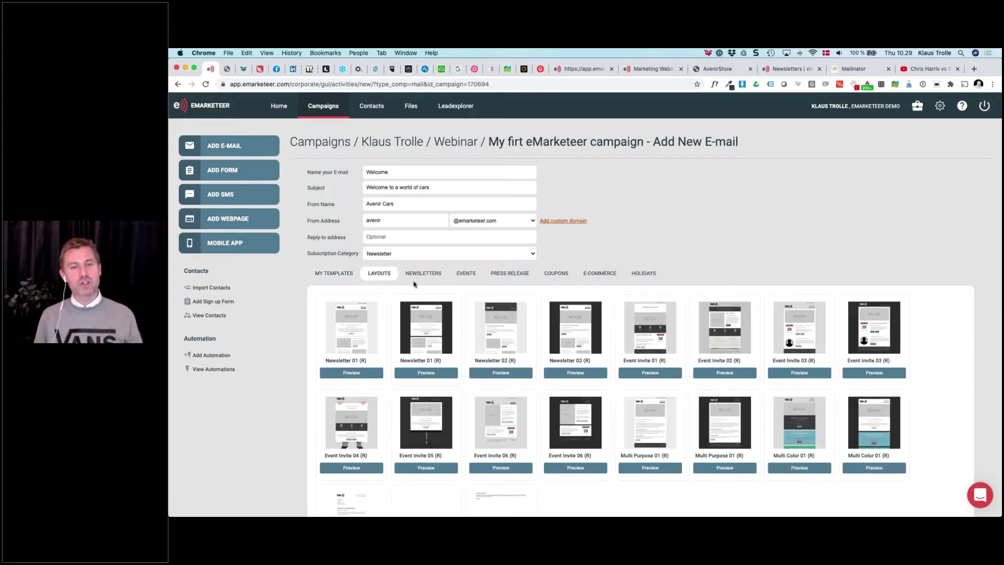
scroll(387, 340, down, 2)
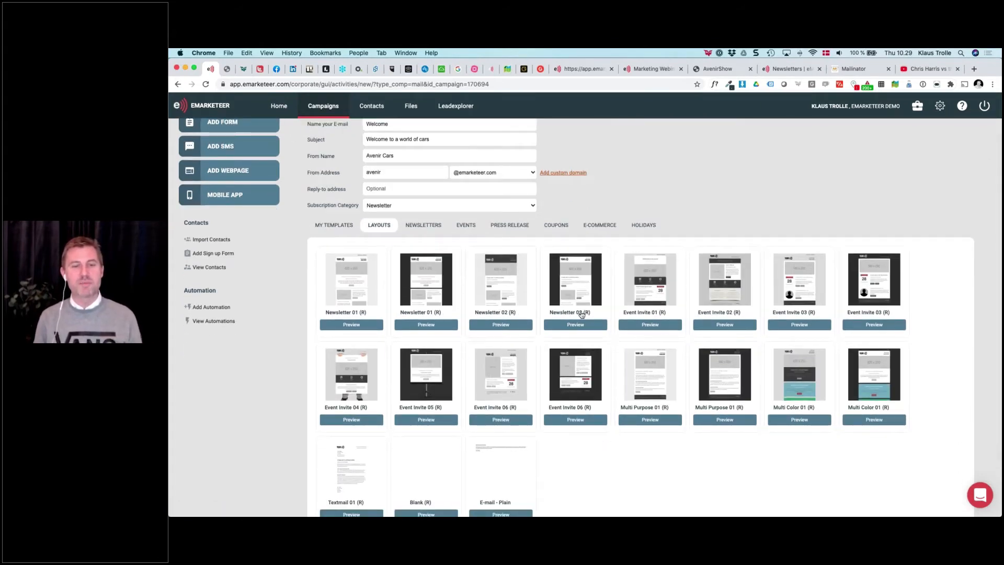
scroll(549, 328, up, 2)
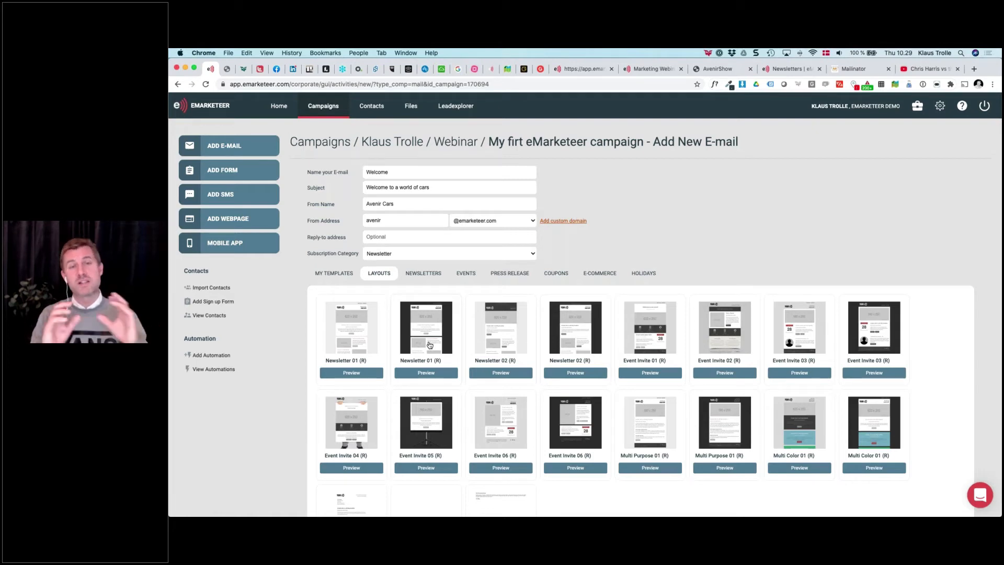
click(353, 329)
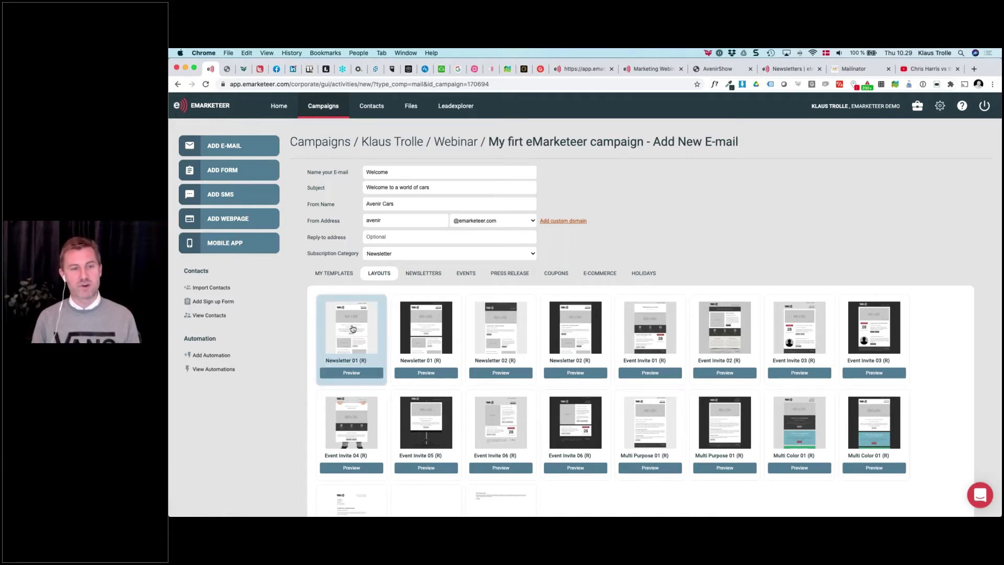
scroll(353, 329, down, 5)
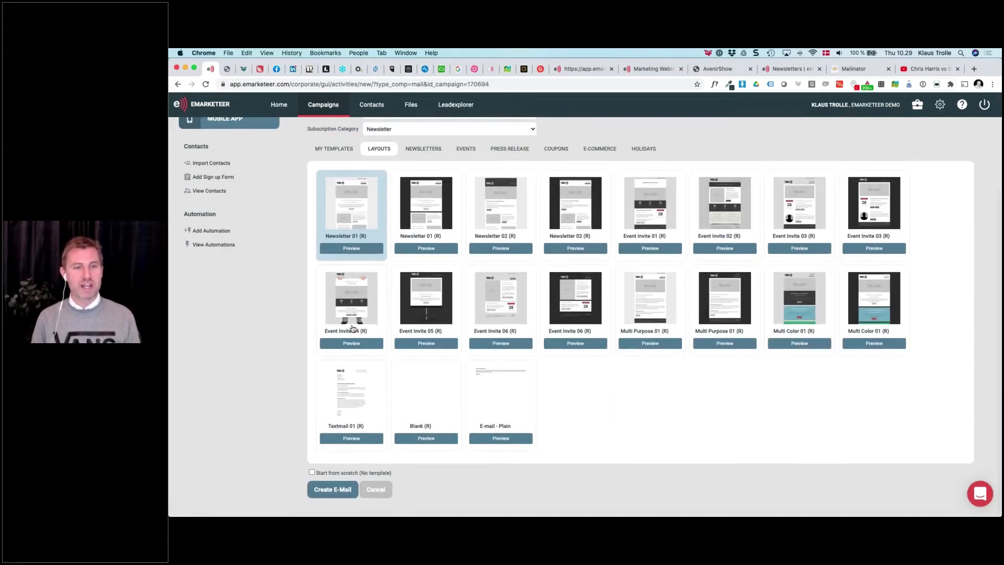
click(334, 496)
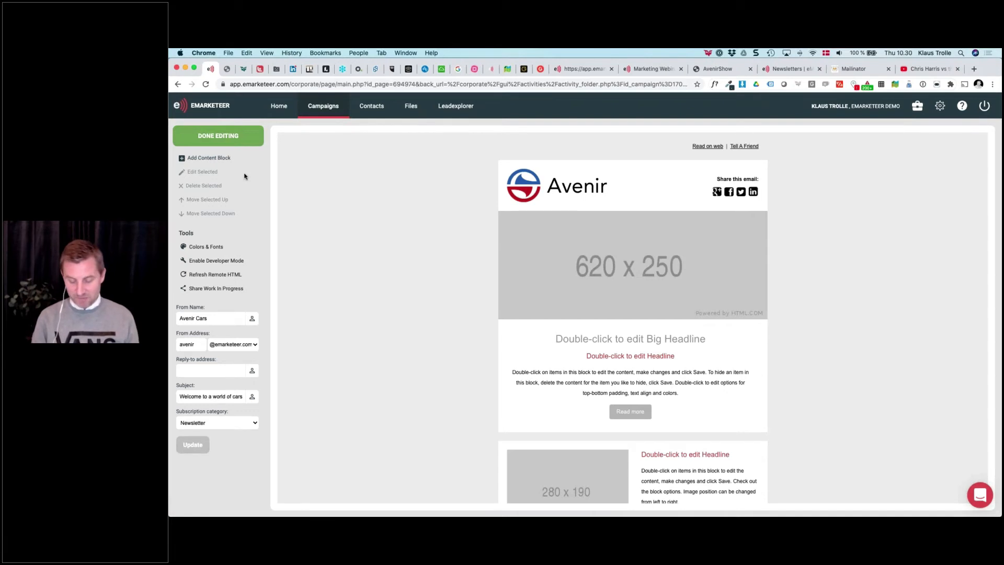
Zoom in and scroll through the new e-mail's Newsletter 01 (R) layout, then zoom back out
key(super+plus)
key(super+plus)
key(super+plus)
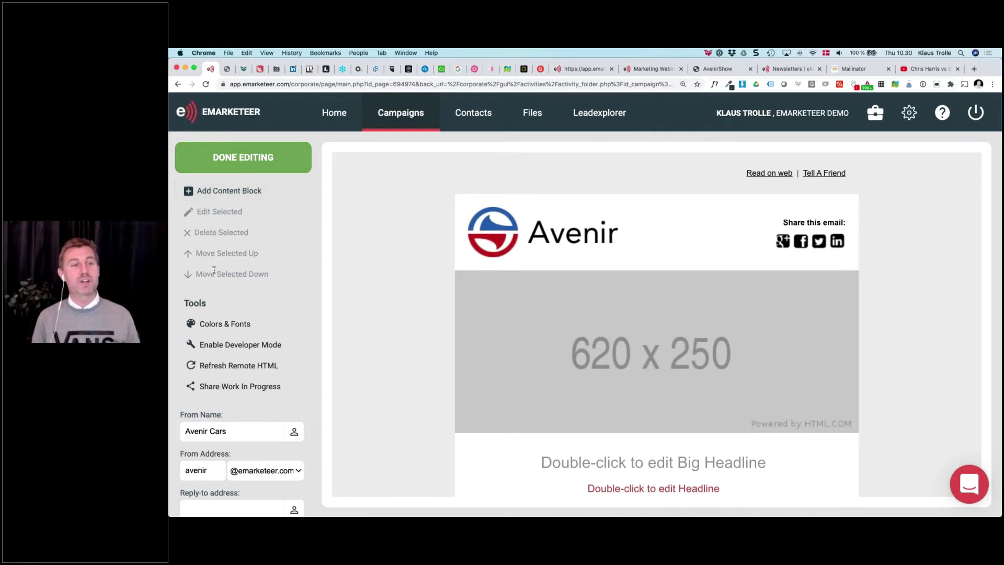
scroll(212, 267, down, 3)
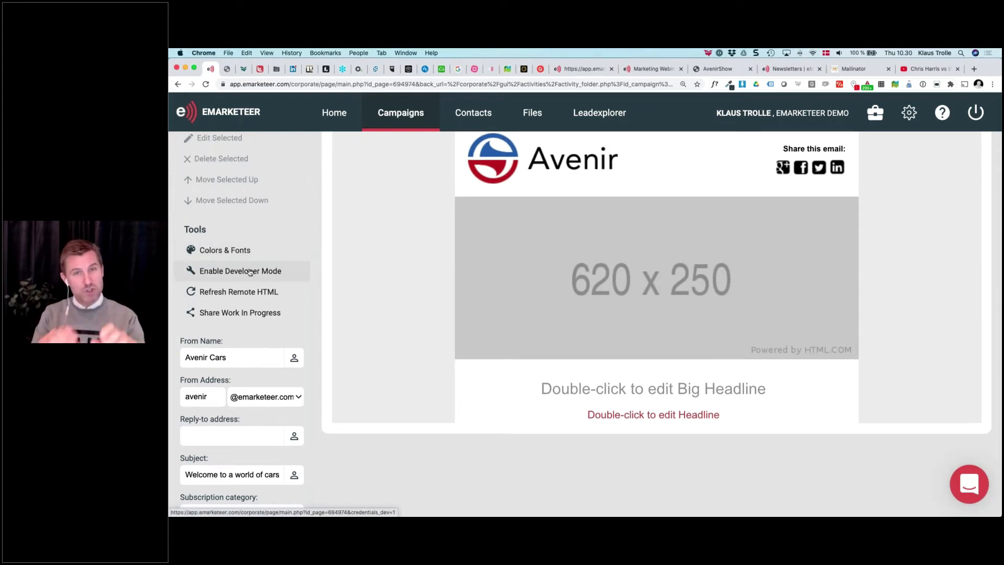
scroll(250, 271, down, 2)
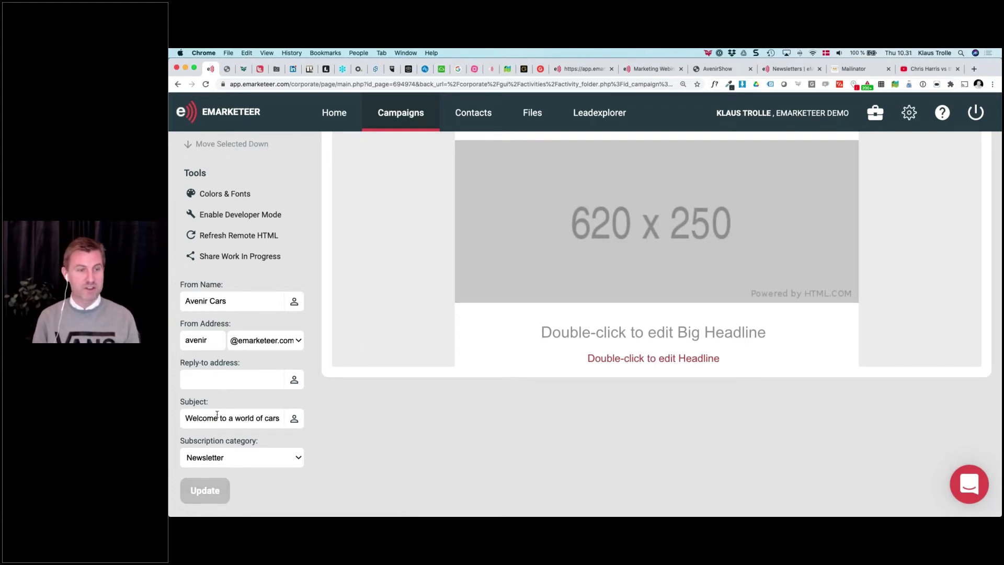
key(super+minus)
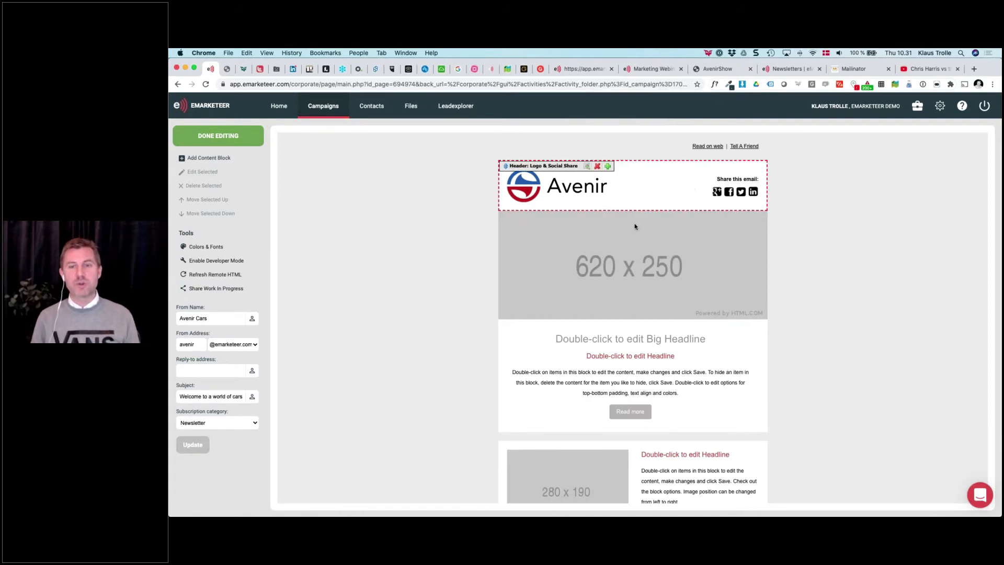
Delete the 300 x 400 Event image-and-text block and confirm the removal
scroll(629, 232, down, 3)
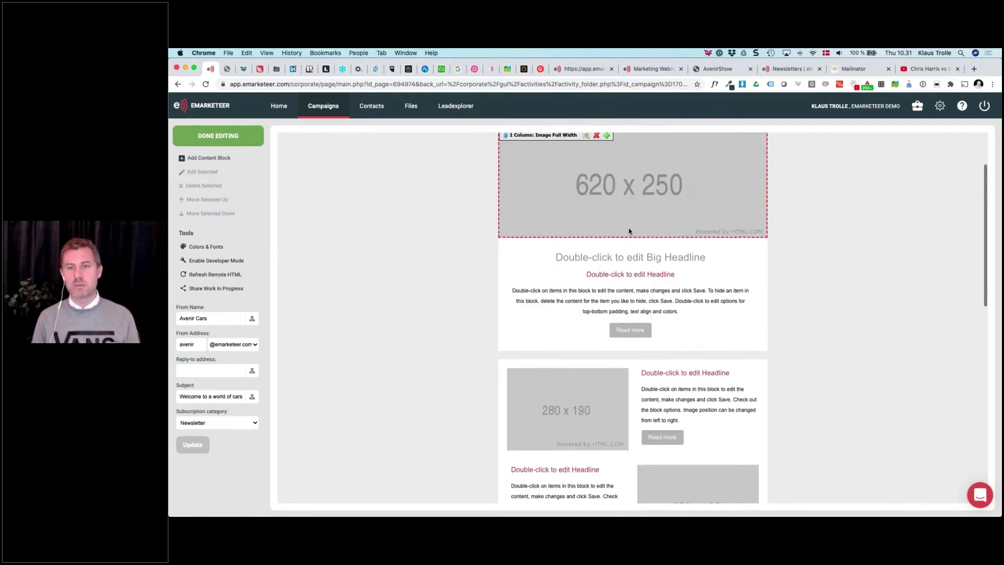
scroll(600, 349, down, 2)
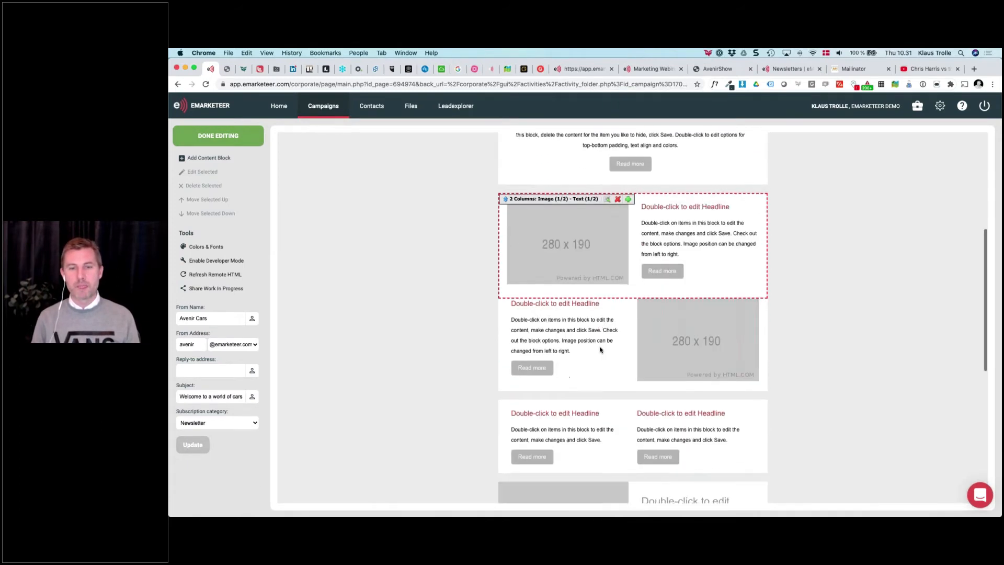
scroll(586, 324, up, 1)
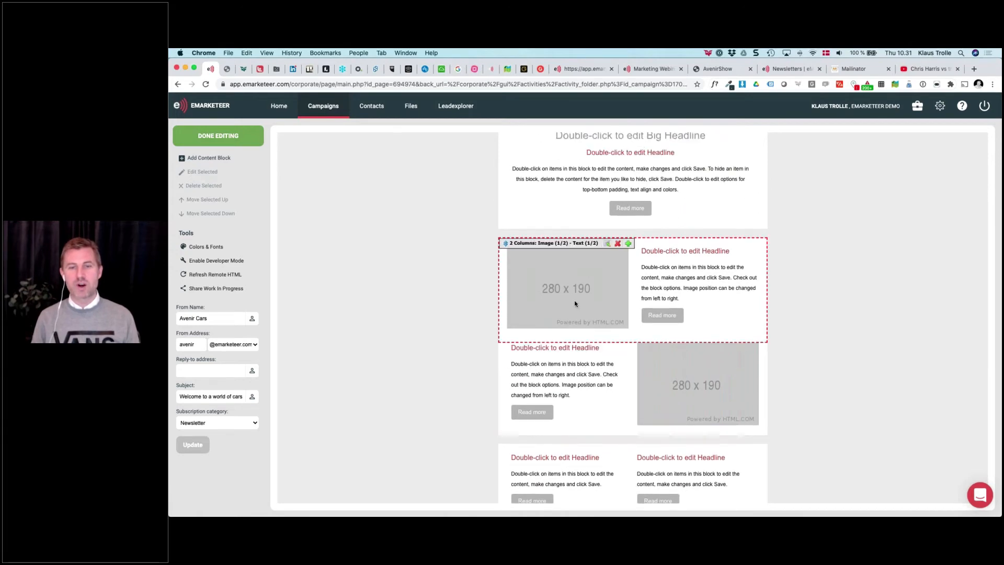
scroll(574, 300, up, 4)
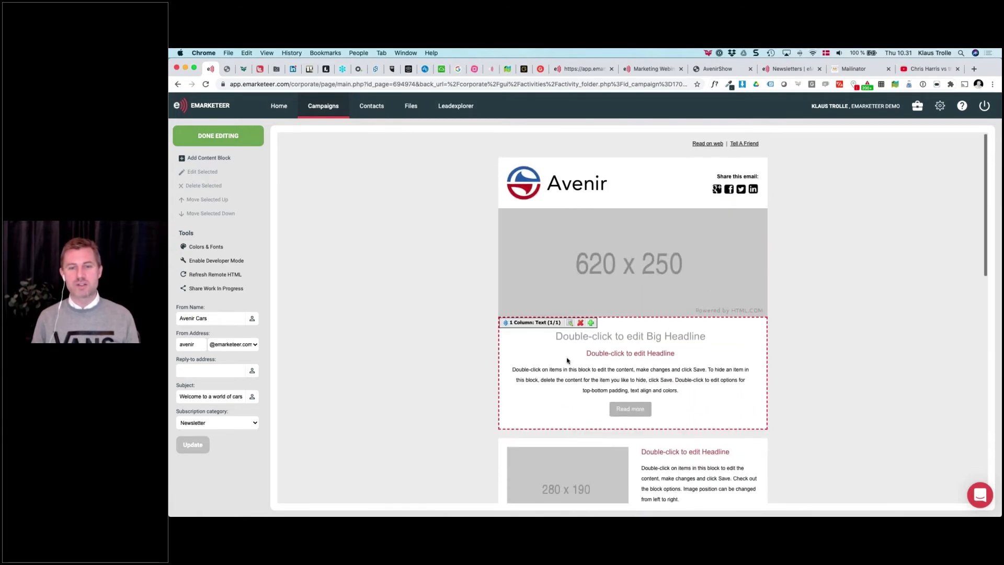
scroll(567, 361, down, 6)
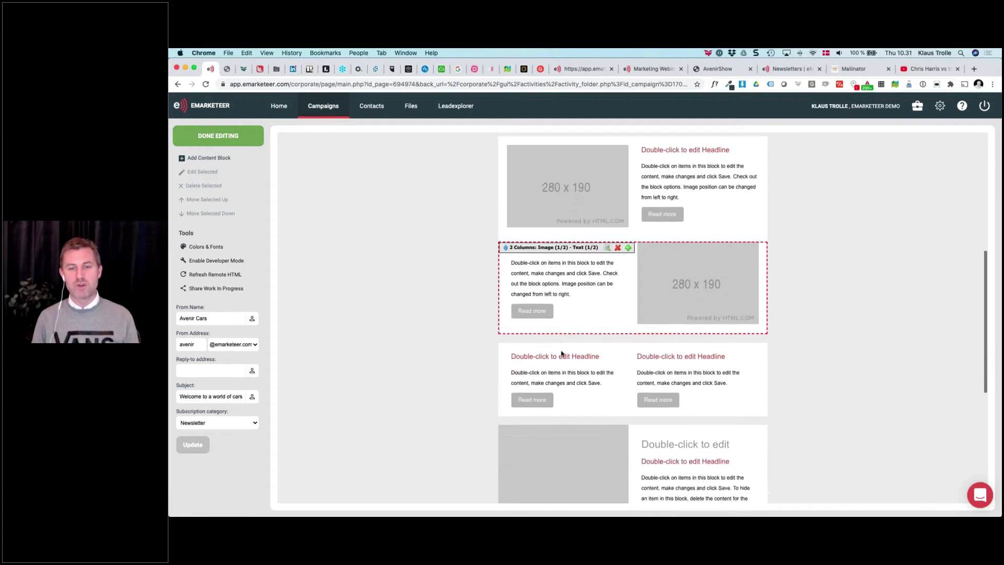
scroll(562, 353, down, 2)
scroll(562, 354, up, 2)
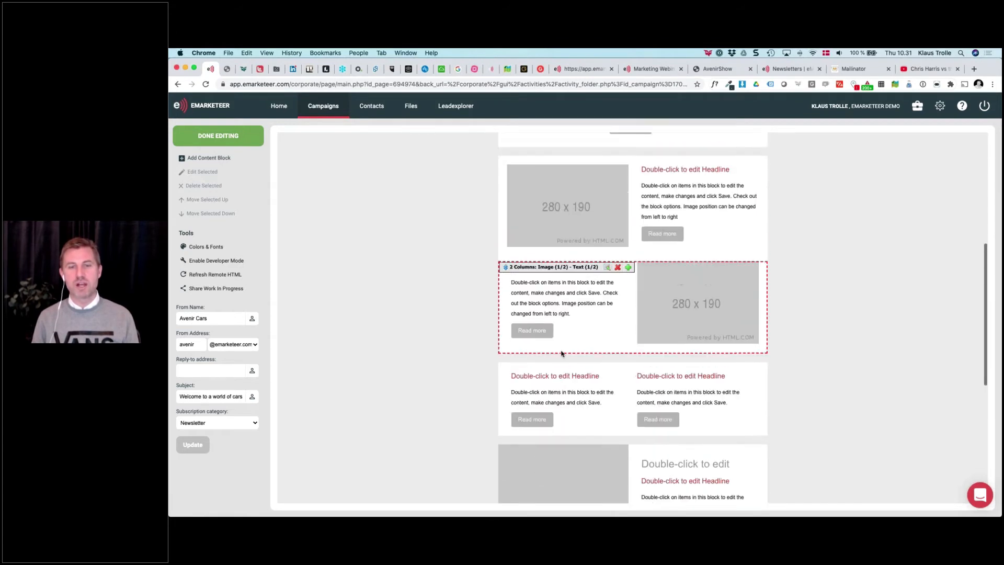
scroll(562, 353, up, 6)
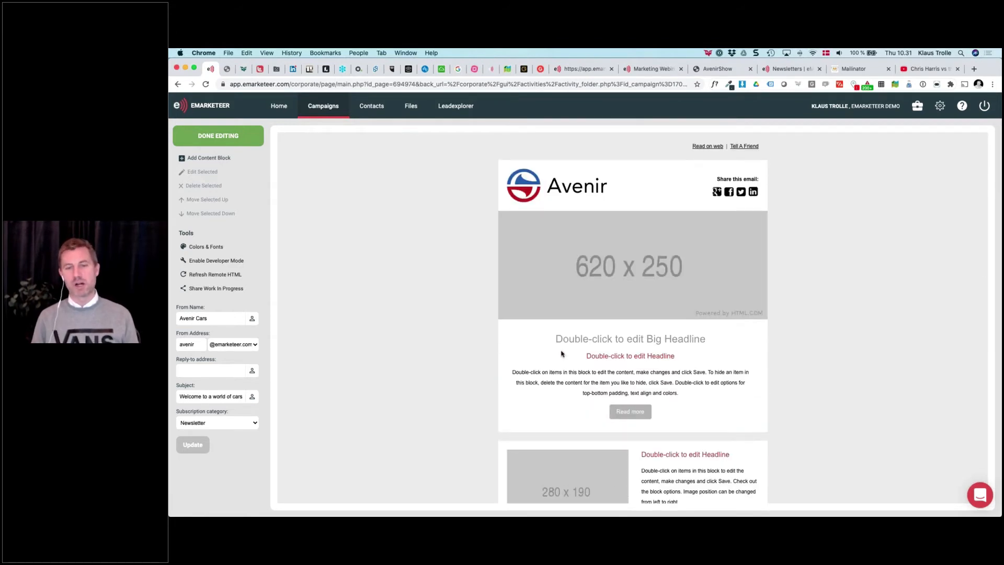
scroll(561, 354, down, 8)
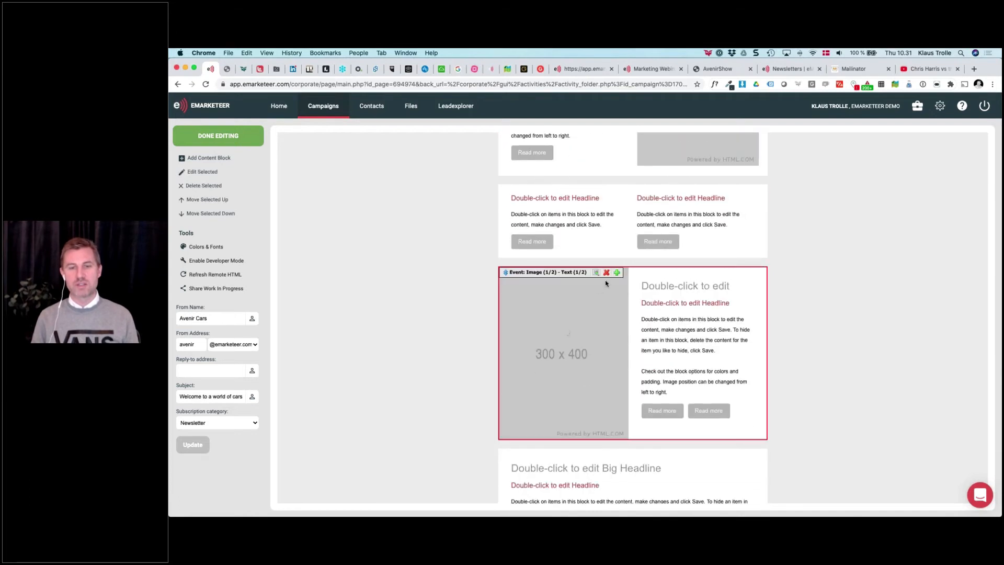
click(607, 273)
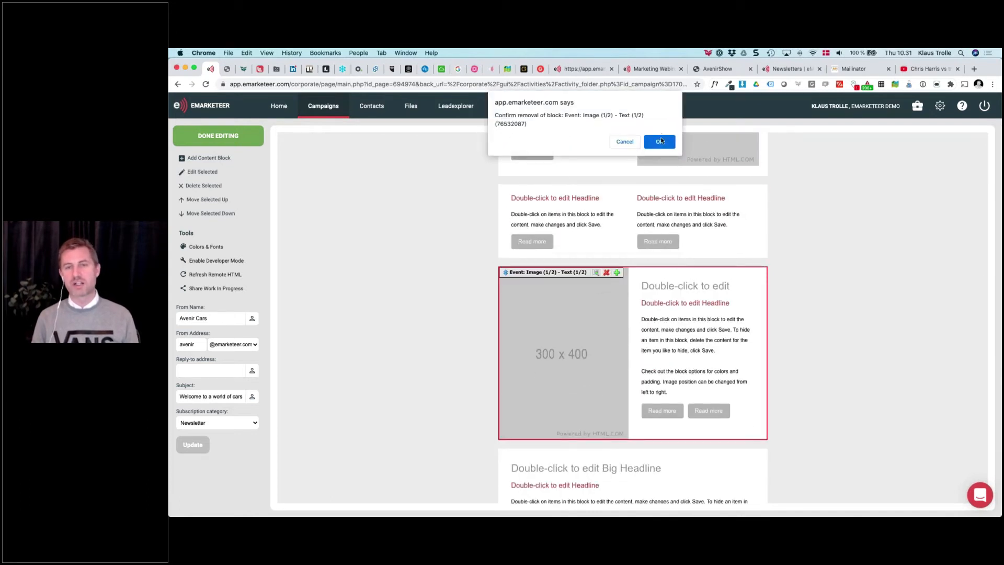
click(660, 141)
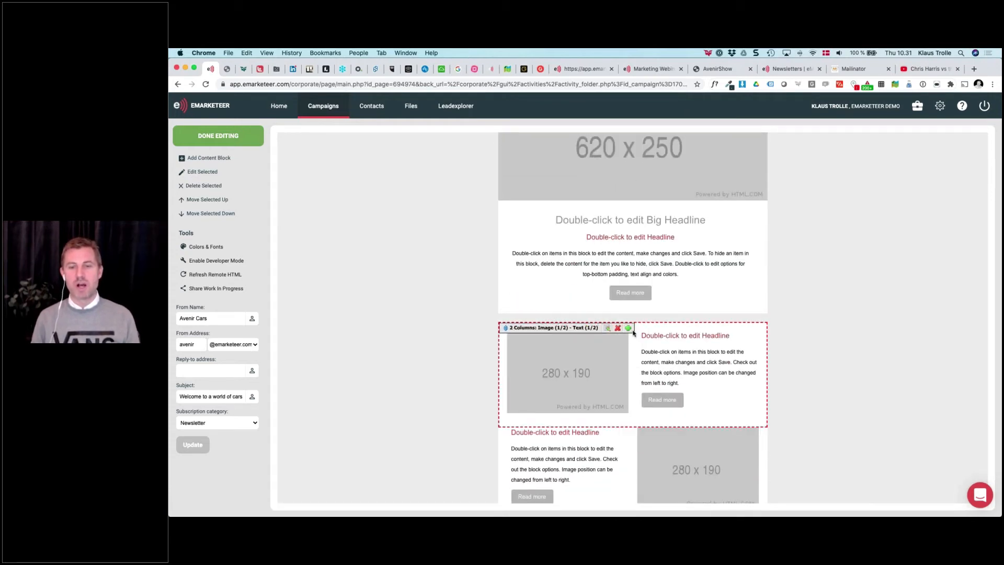
Browse the Add Content block list to find '2 Columns: 2 Images & 2 Texts'
click(629, 328)
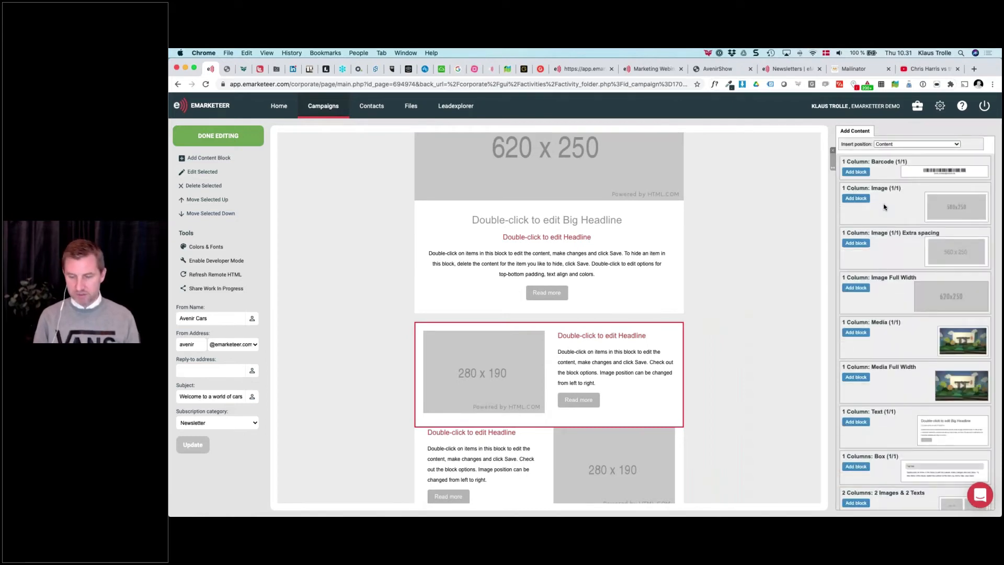
key(super+plus)
key(super+plus)
key(super+plus)
key(super+plus)
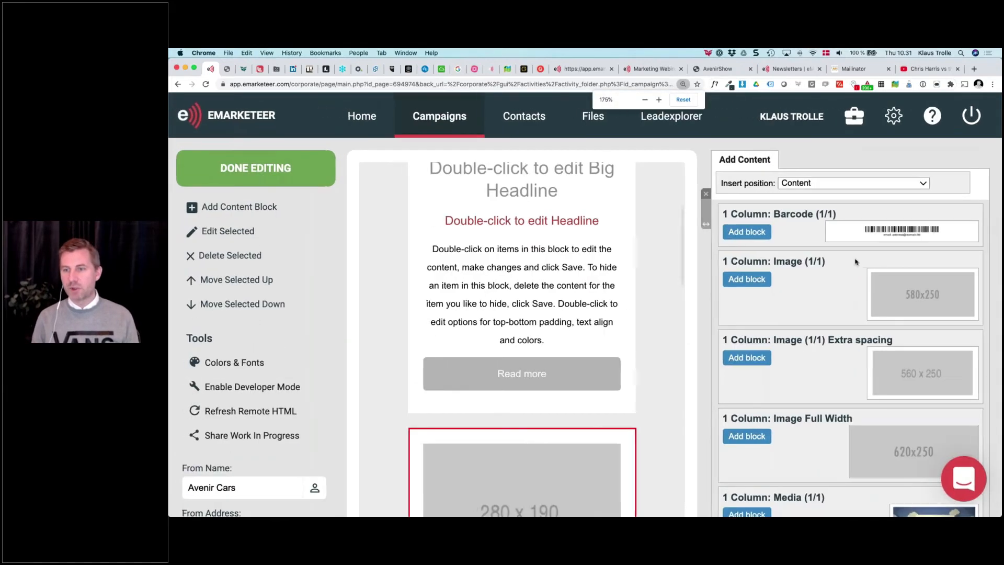
scroll(855, 262, down, 5)
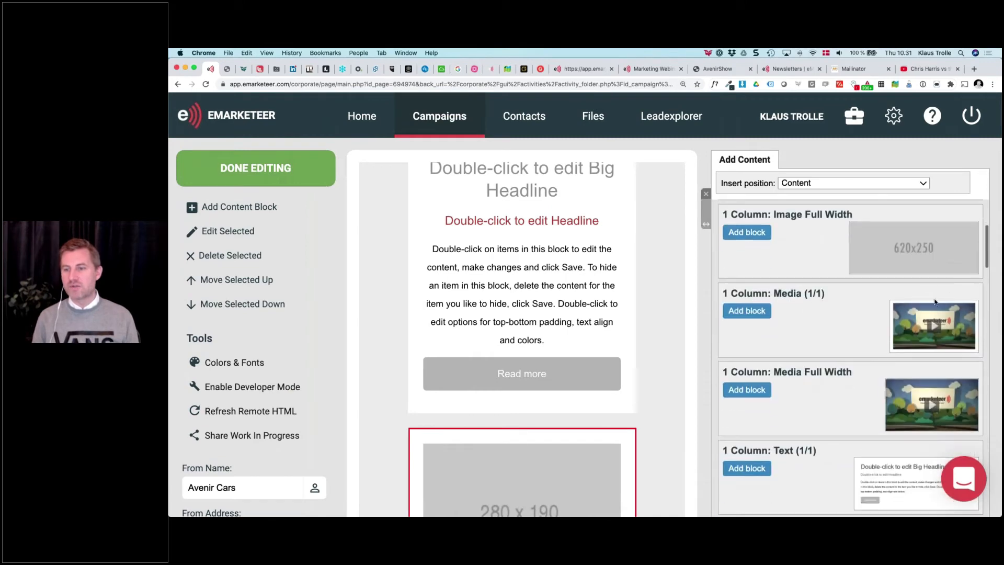
scroll(936, 302, down, 7)
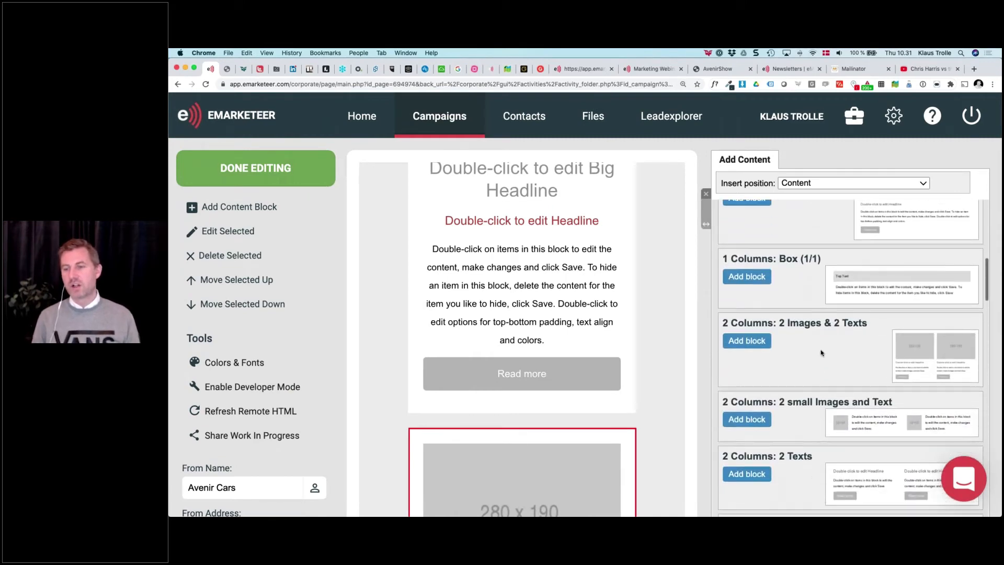
scroll(822, 353, down, 12)
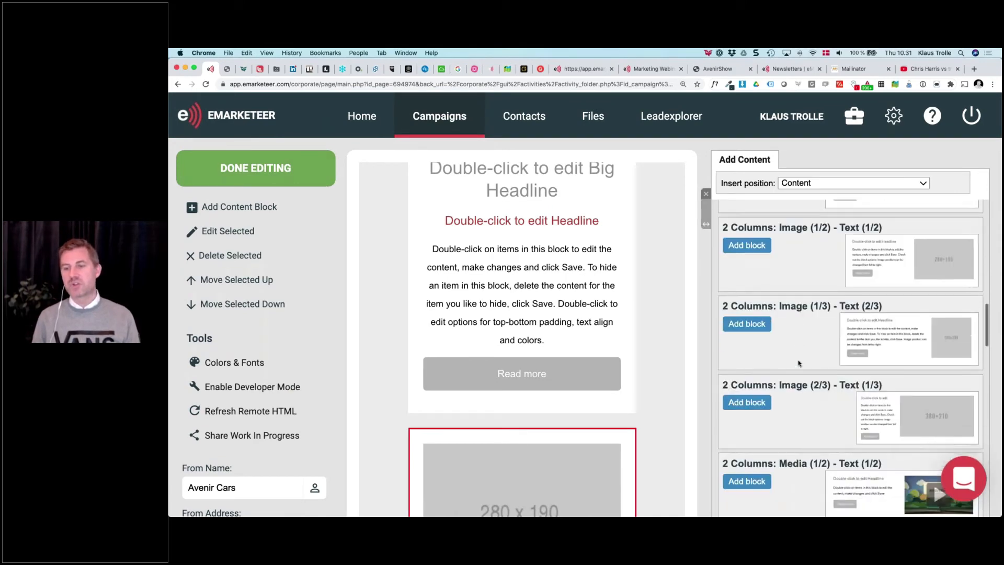
scroll(798, 363, down, 10)
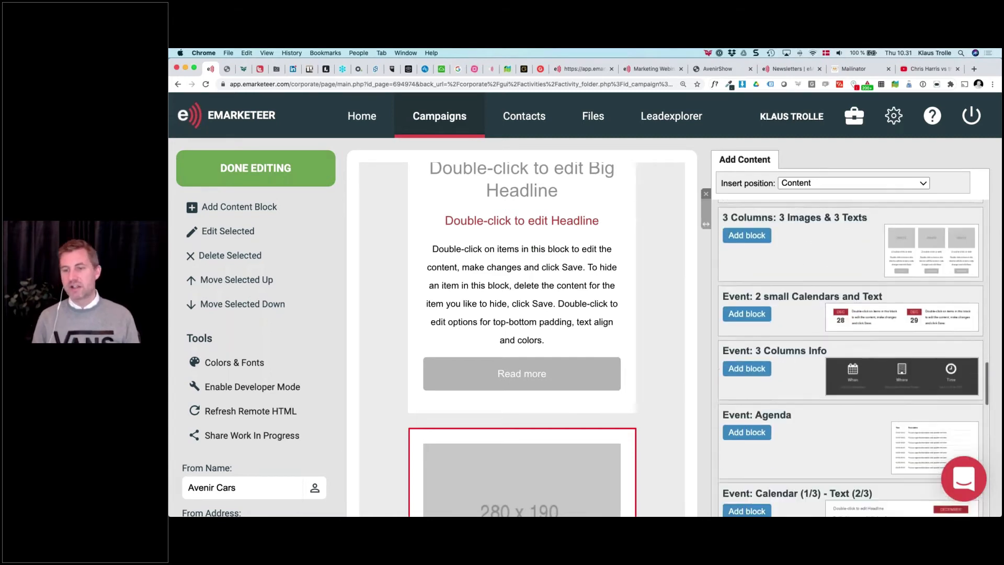
scroll(799, 361, down, 5)
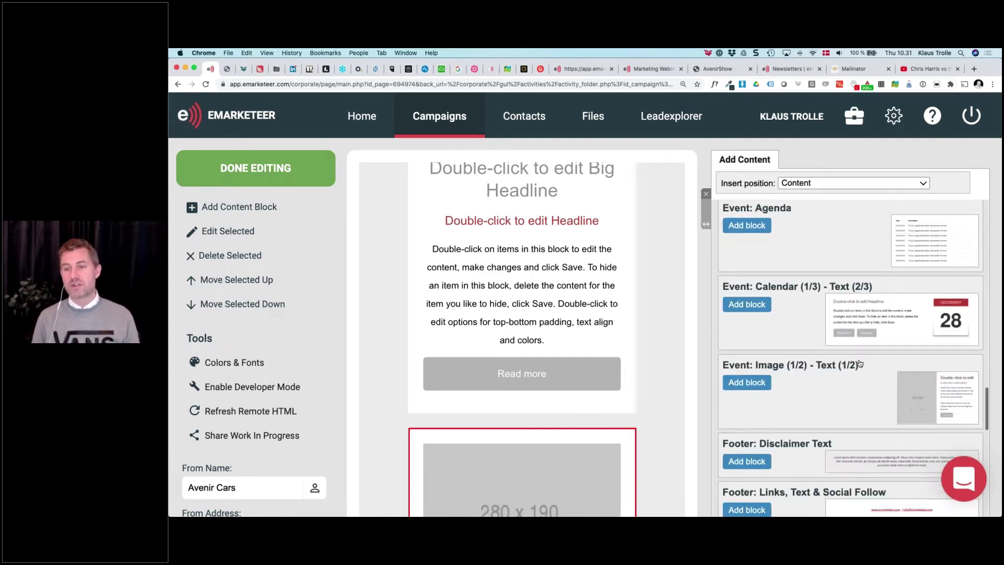
scroll(860, 363, down, 8)
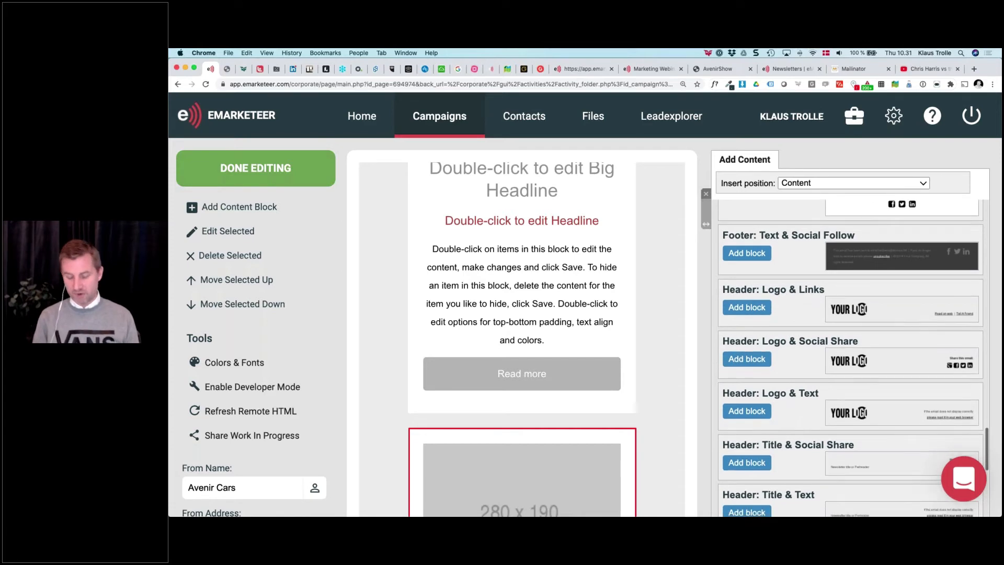
key(super+0)
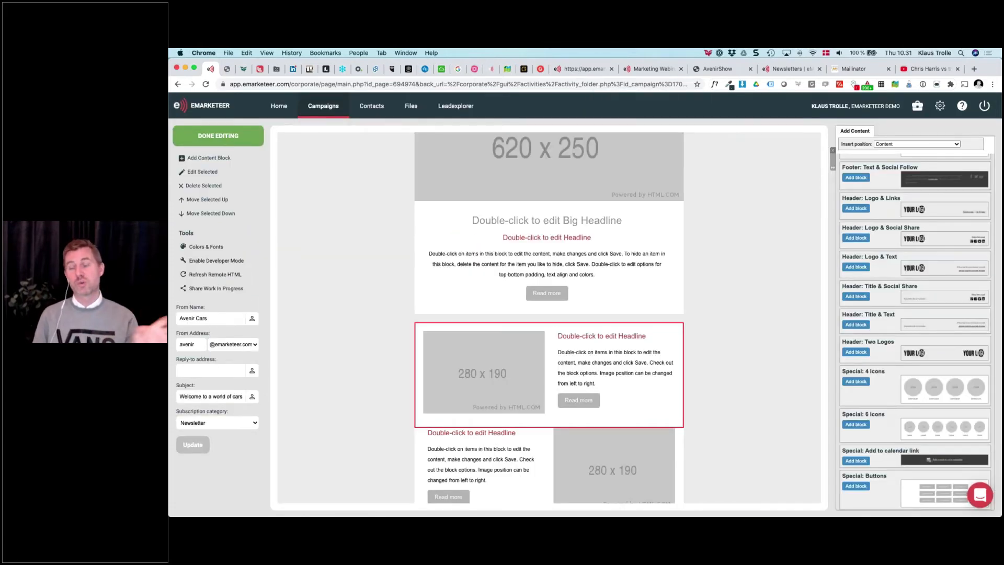
scroll(916, 332, up, 15)
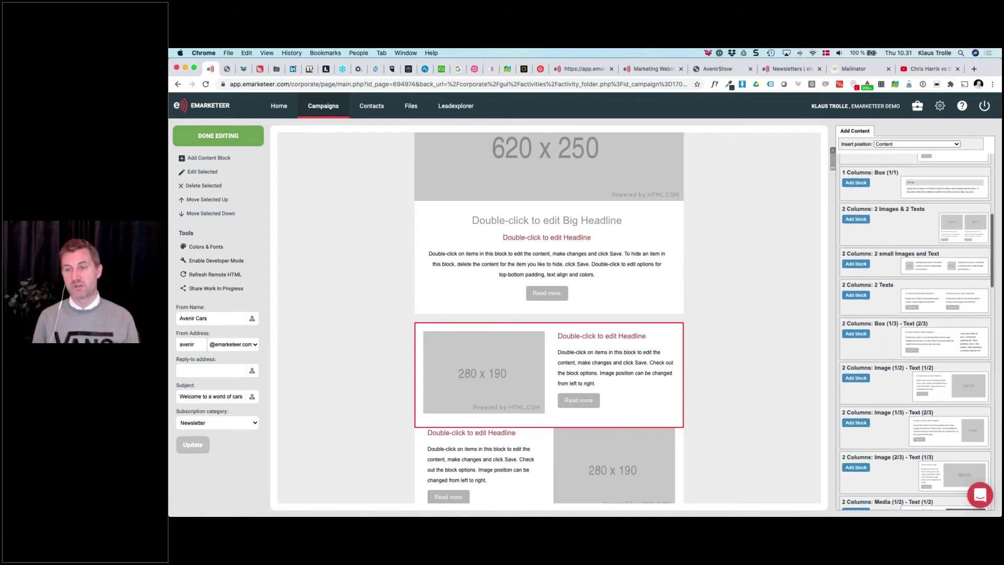
scroll(891, 335, up, 5)
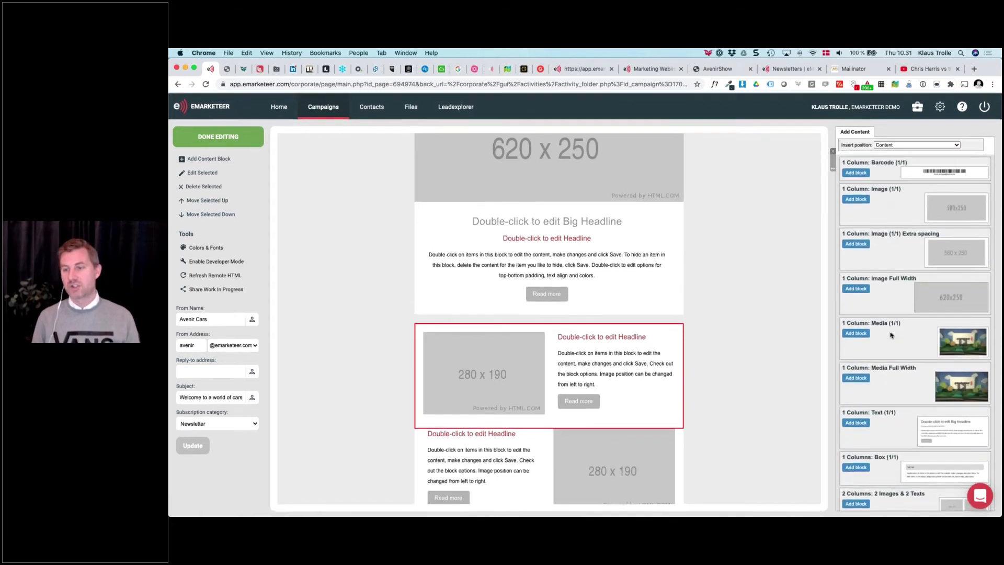
scroll(891, 335, down, 5)
Add the '2 Columns: 2 Images & 2 Texts' block to the e-mail and review it
click(862, 248)
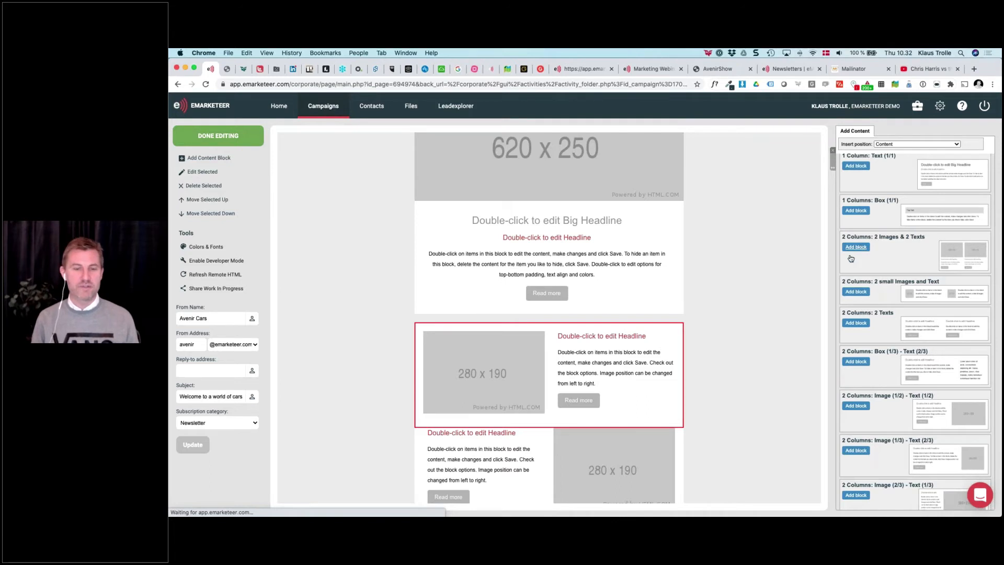
scroll(476, 272, down, 1)
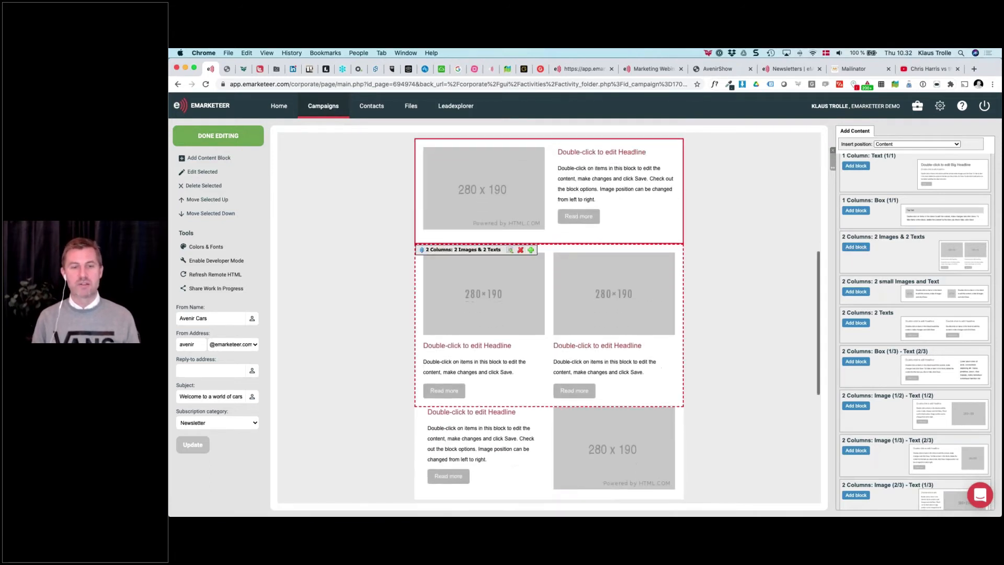
scroll(476, 309, up, 2)
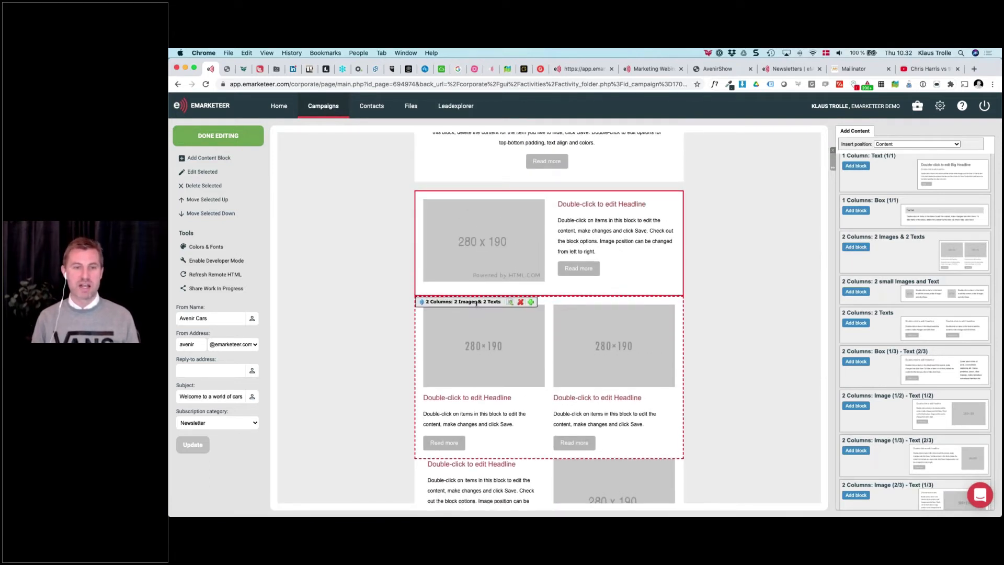
scroll(475, 222, up, 5)
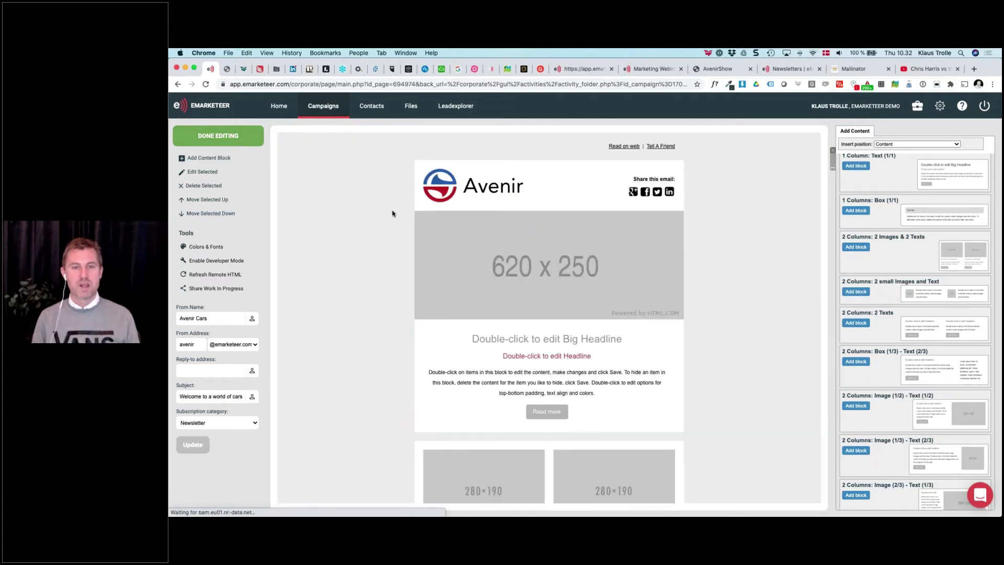
scroll(397, 219, up, 5)
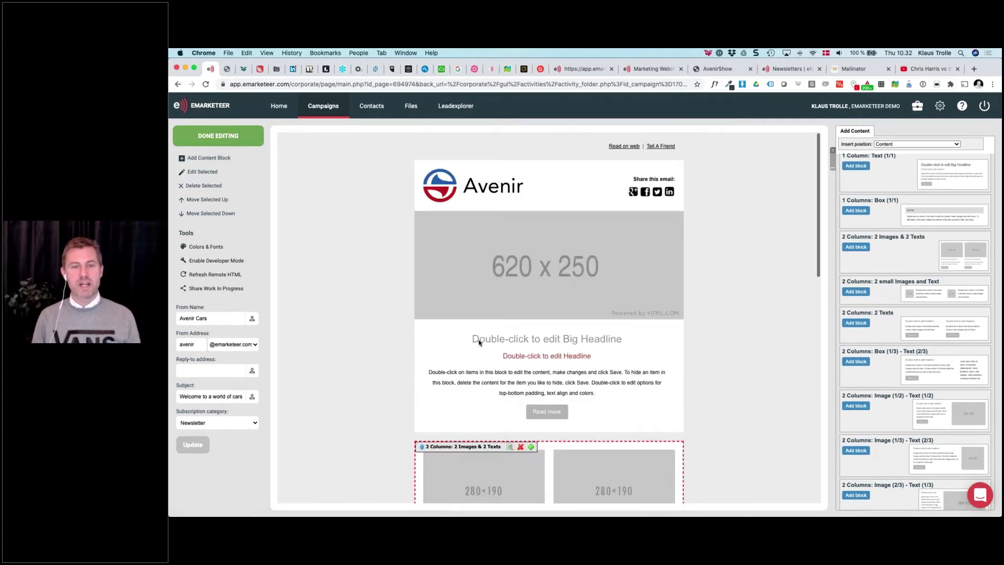
Replace the Big Headline placeholder with 'Welcome to a World of Cars!' and save
double_click(511, 343)
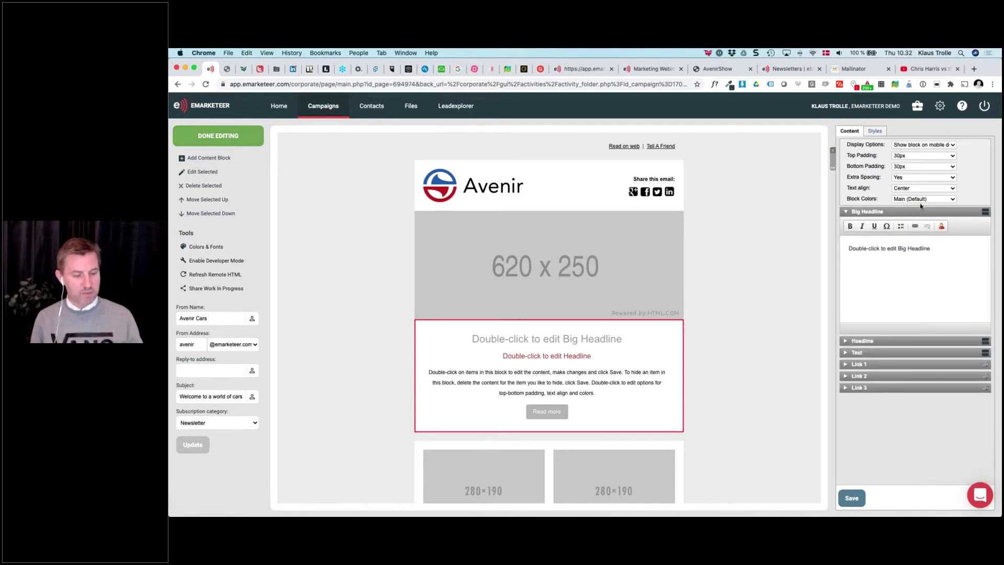
triple_click(898, 264)
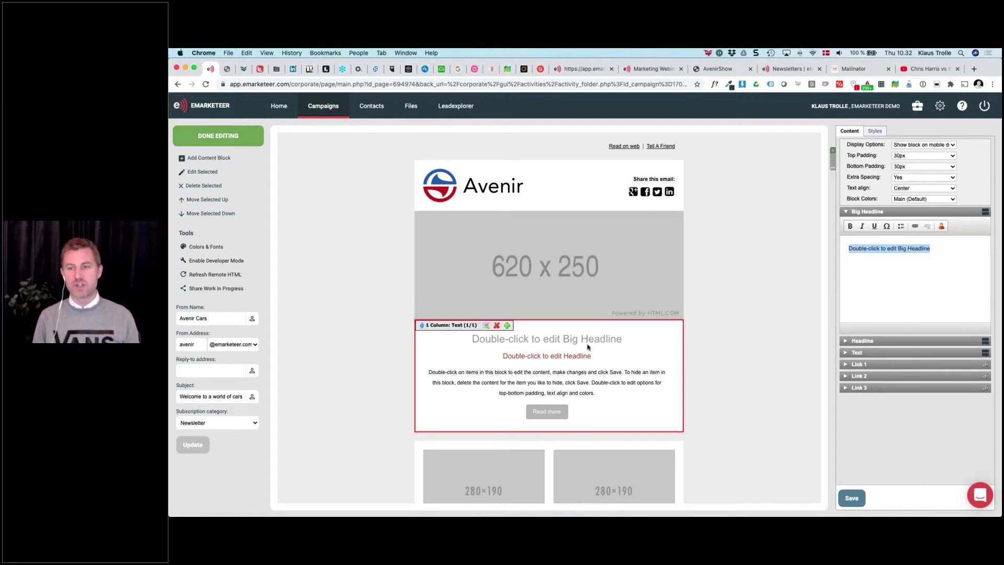
text(Welcome )
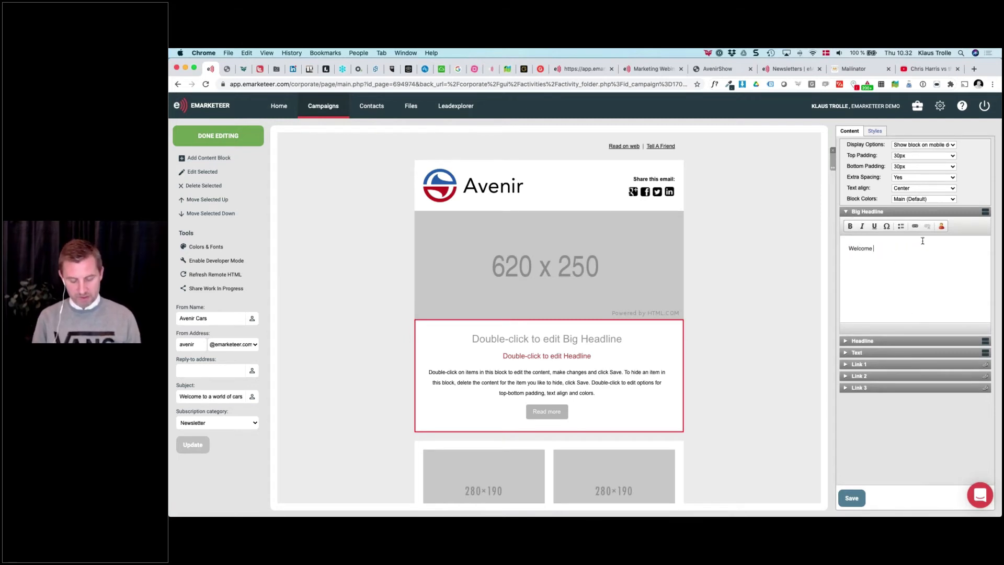
text(to a world of cars!)
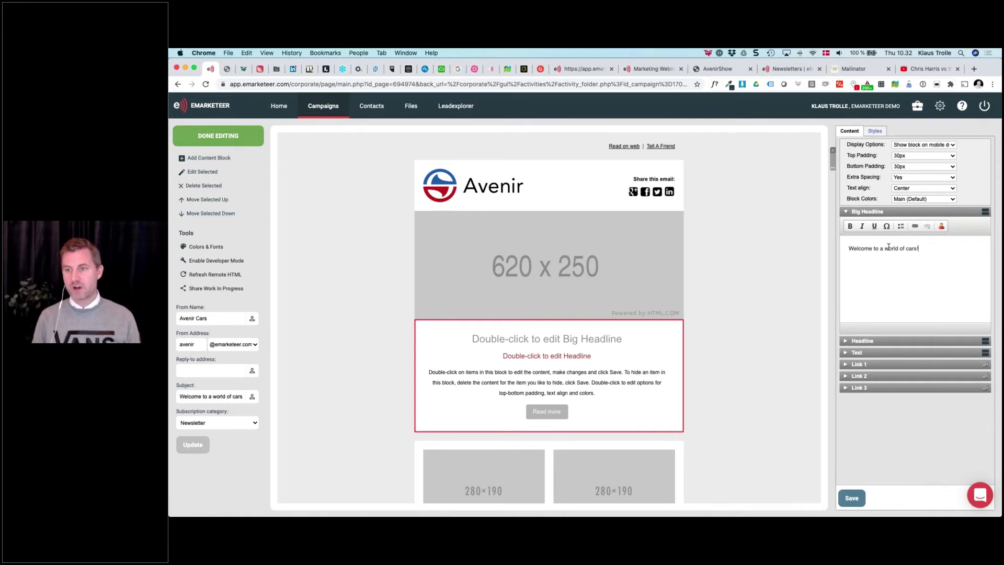
key(BackSpace)
text(W)
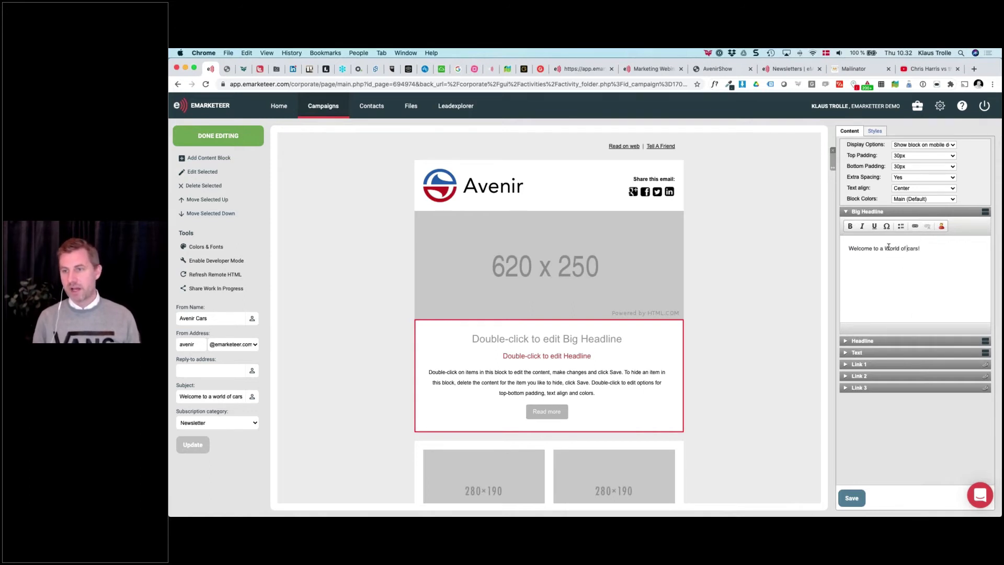
text(C)
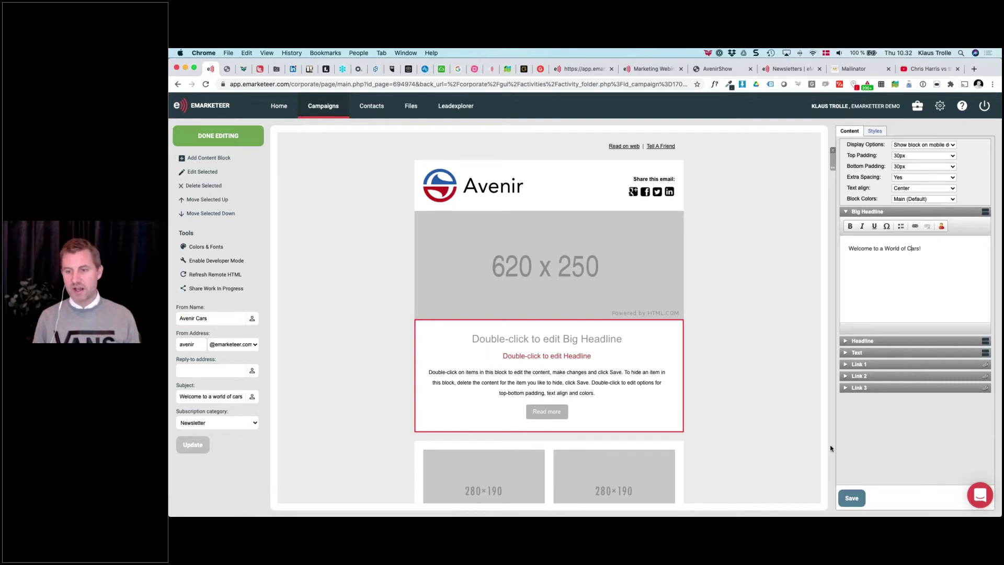
click(851, 498)
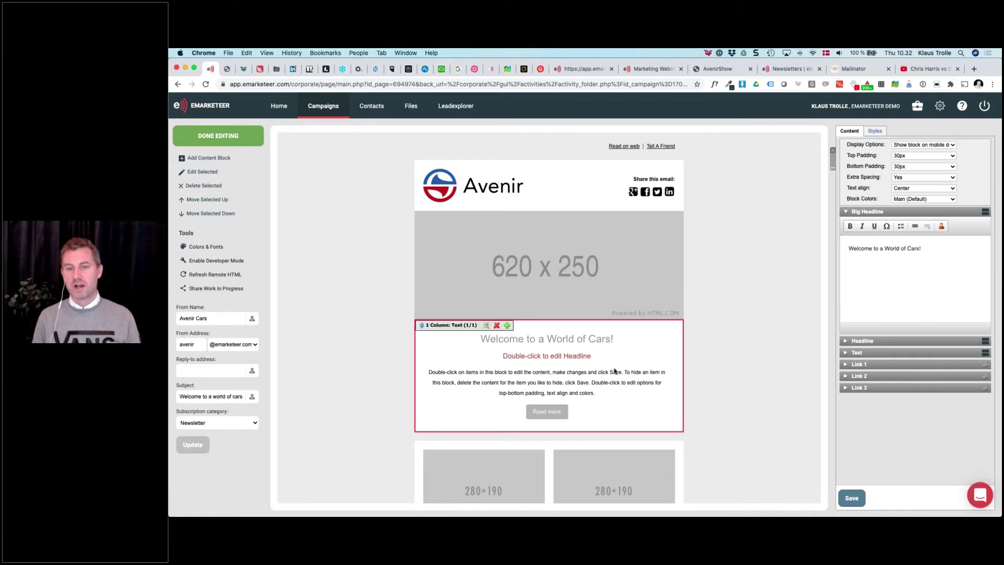
Change the sub-headline to 'Dear' followed by the contact's first-name merge tag
double_click(578, 356)
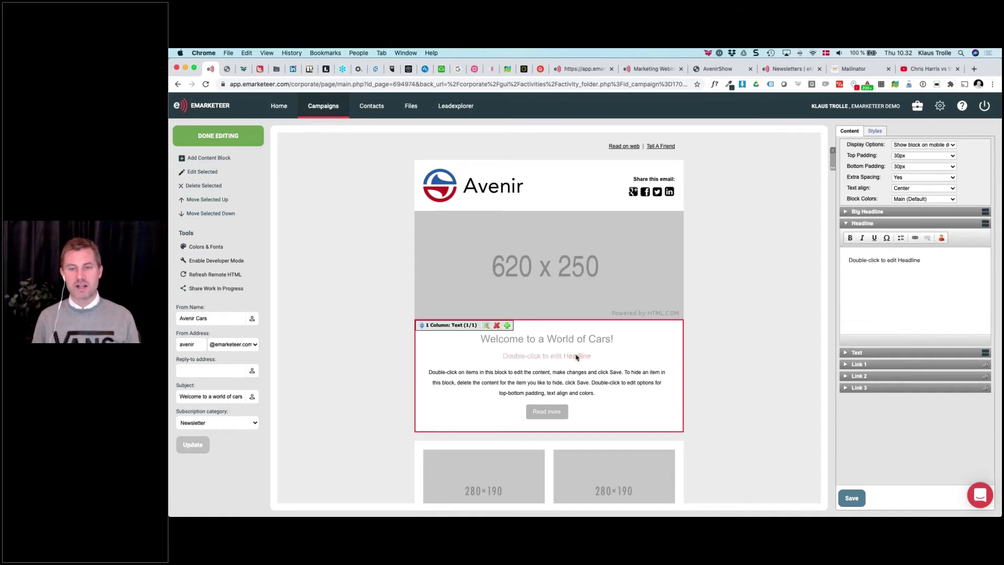
triple_click(854, 262)
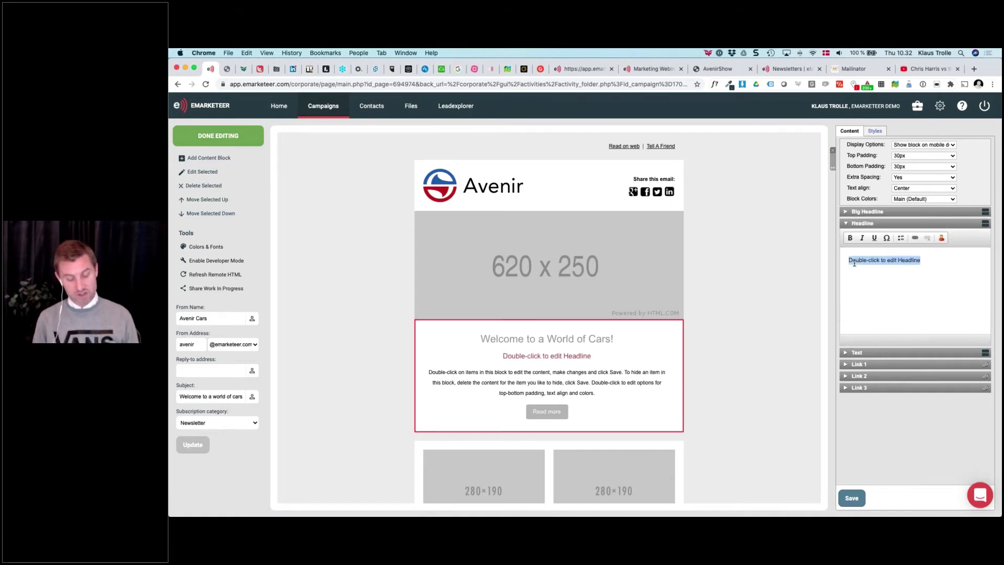
text(Dear)
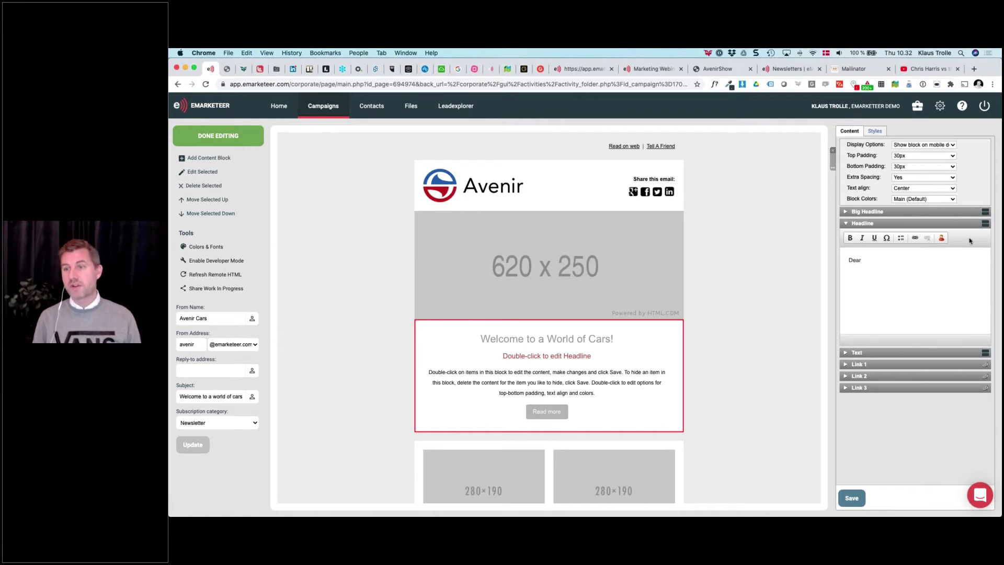
click(942, 239)
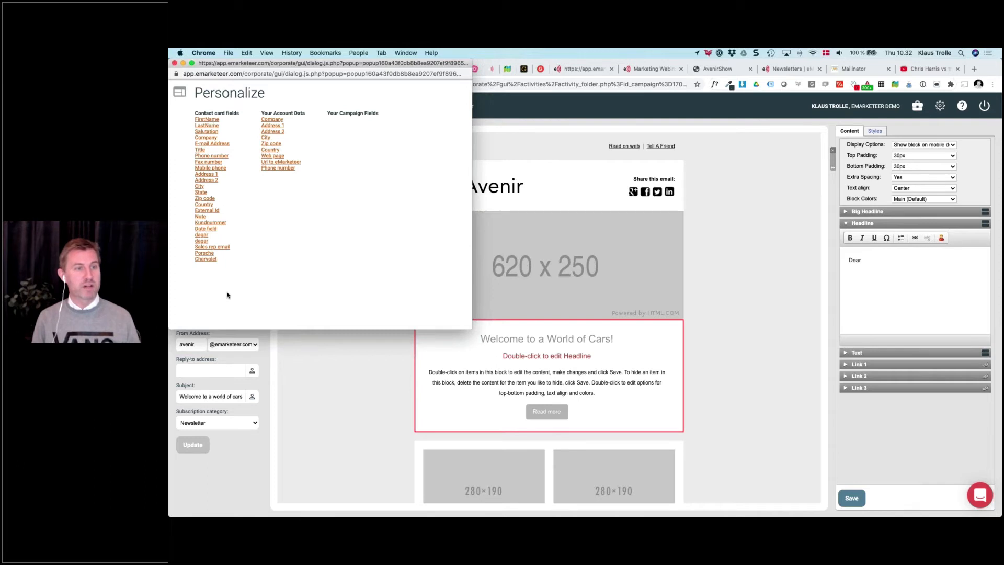
click(207, 120)
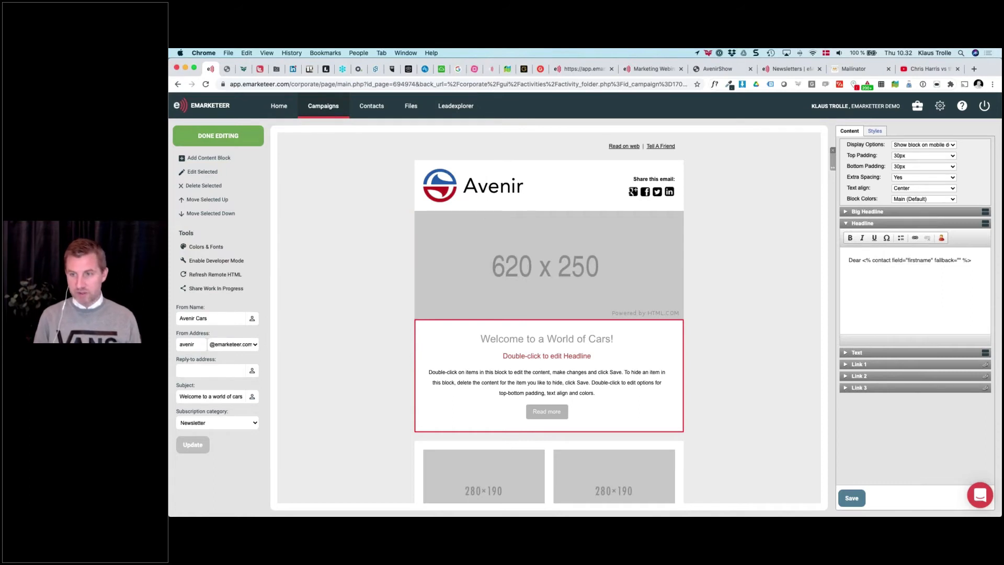
key(super+z)
key(super+z)
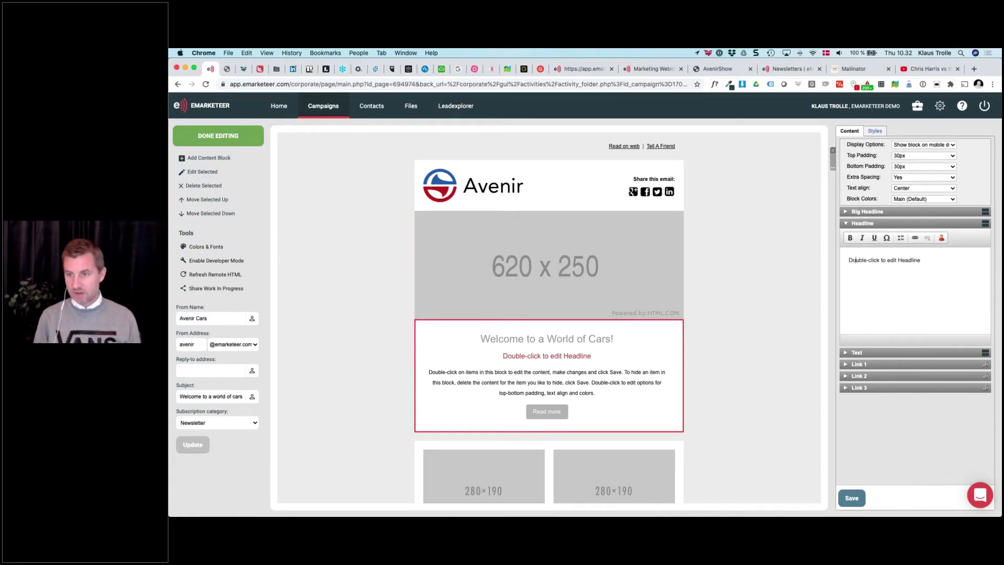
key(super+shift+z)
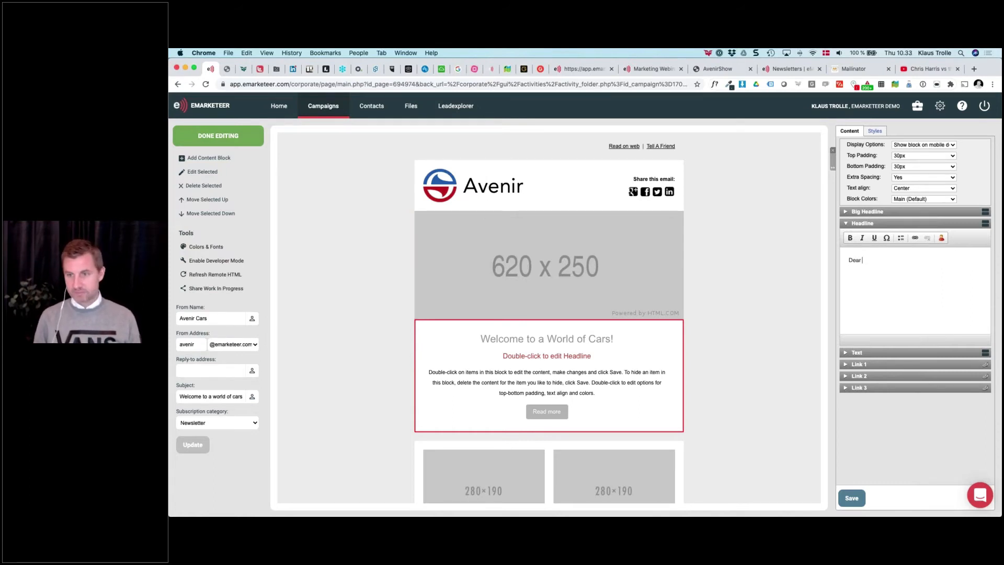
key(super+shift+z)
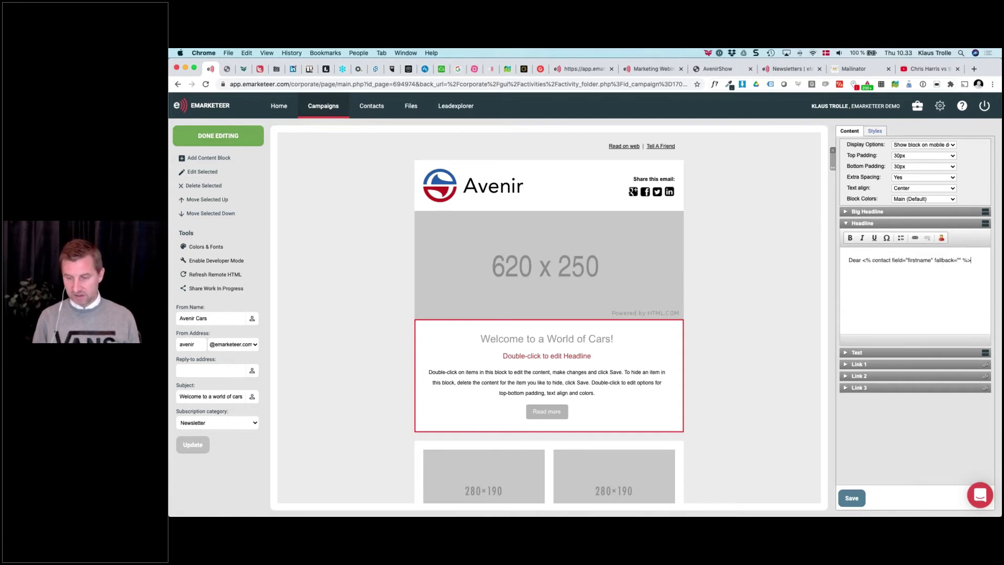
Set the first-name tag's fallback to 'Reader' and save the headline
key(super+equal)
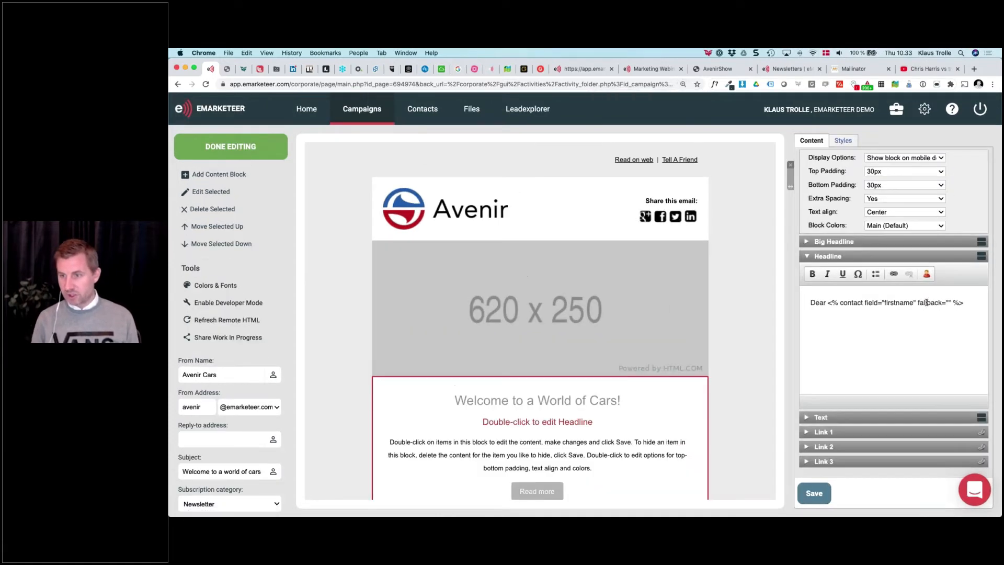
click(946, 302)
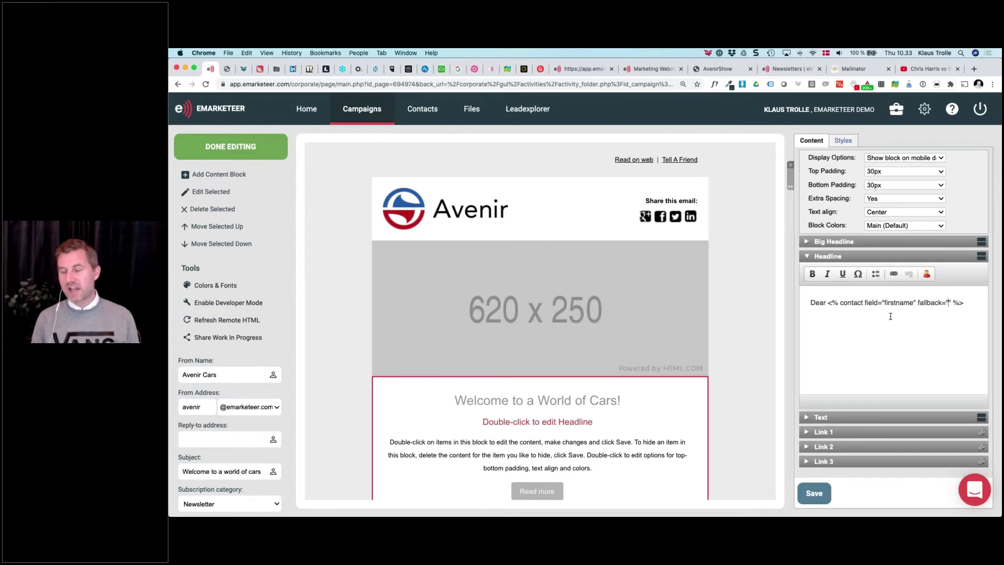
double_click(894, 302)
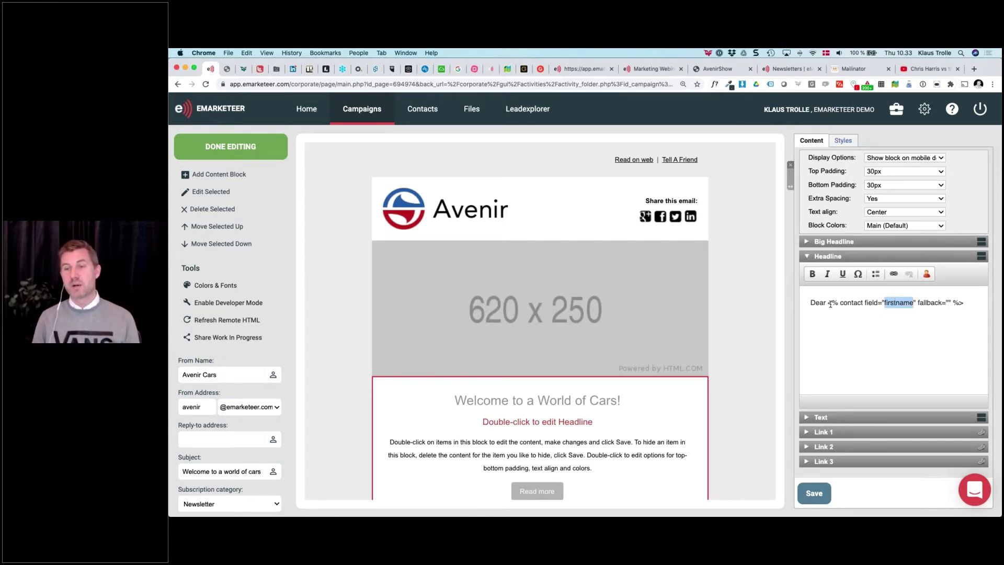
click(948, 302)
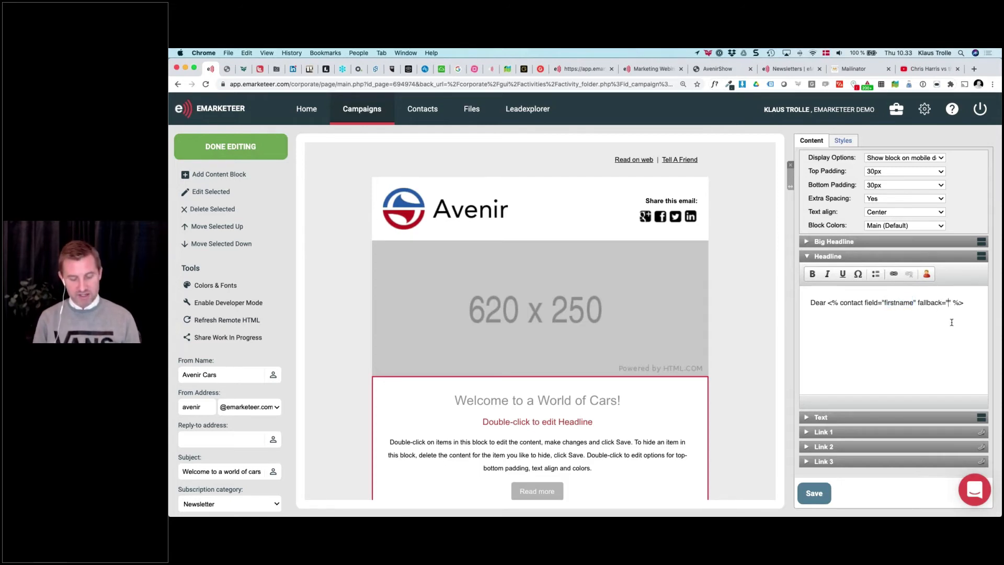
text(Reader,)
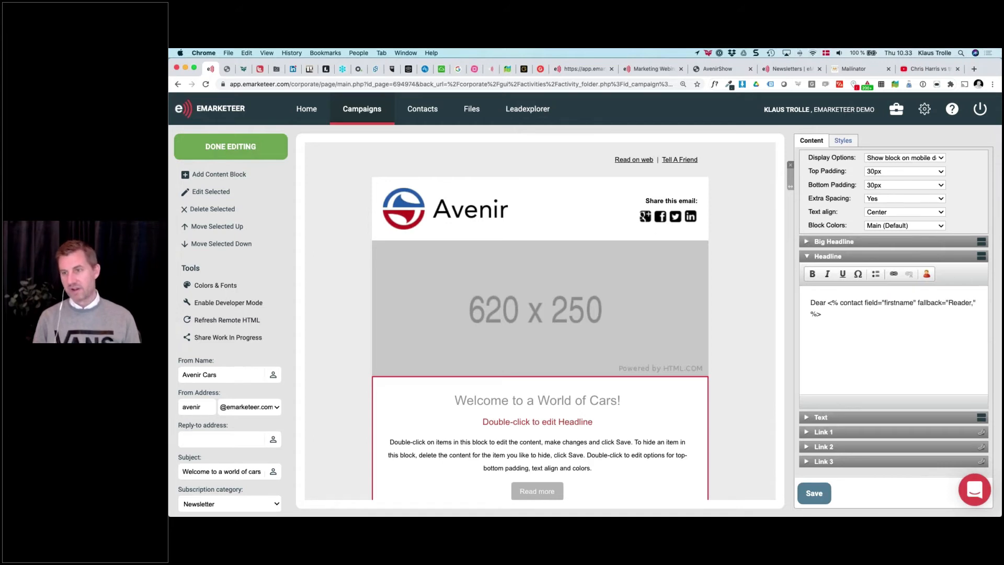
key(shift+alt+Left)
text(Car Lover)
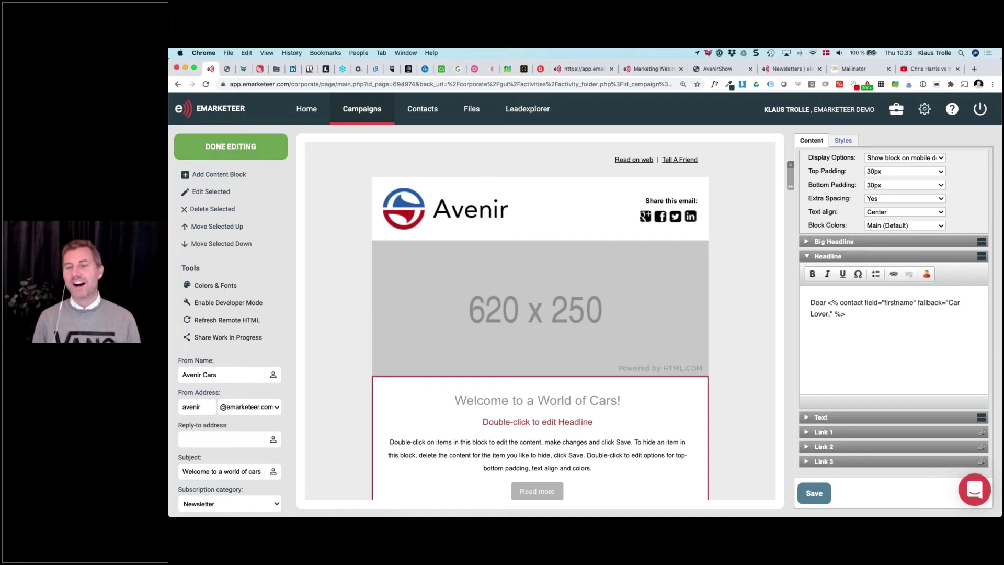
key(shift+alt+Left)
key(shift+alt+Left)
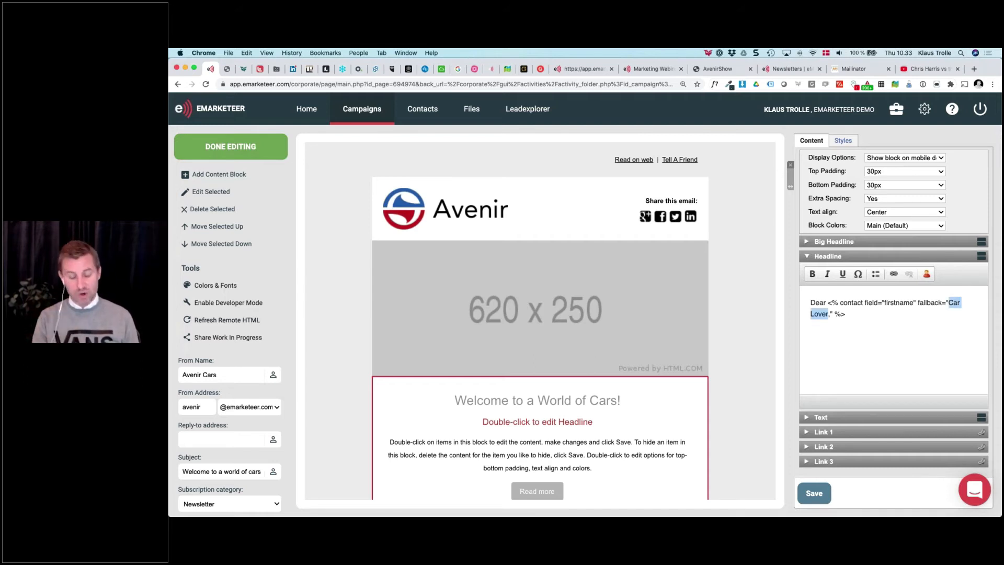
text(Reader)
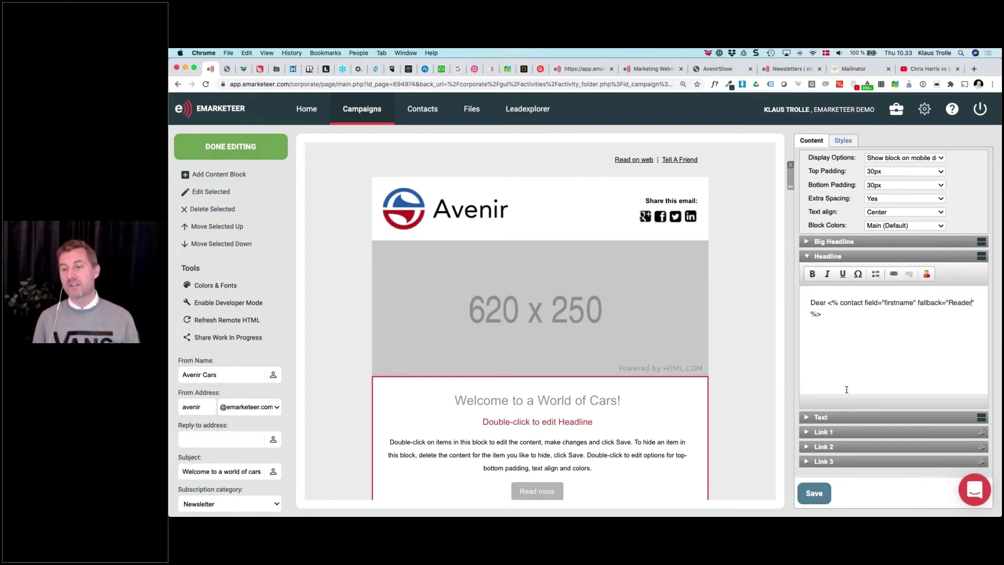
click(814, 494)
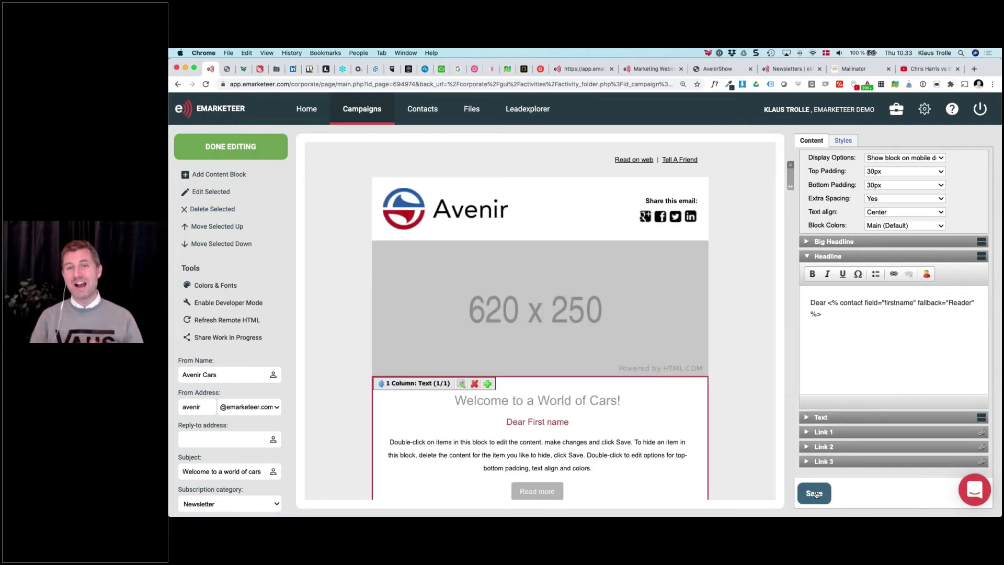
key(super+minus)
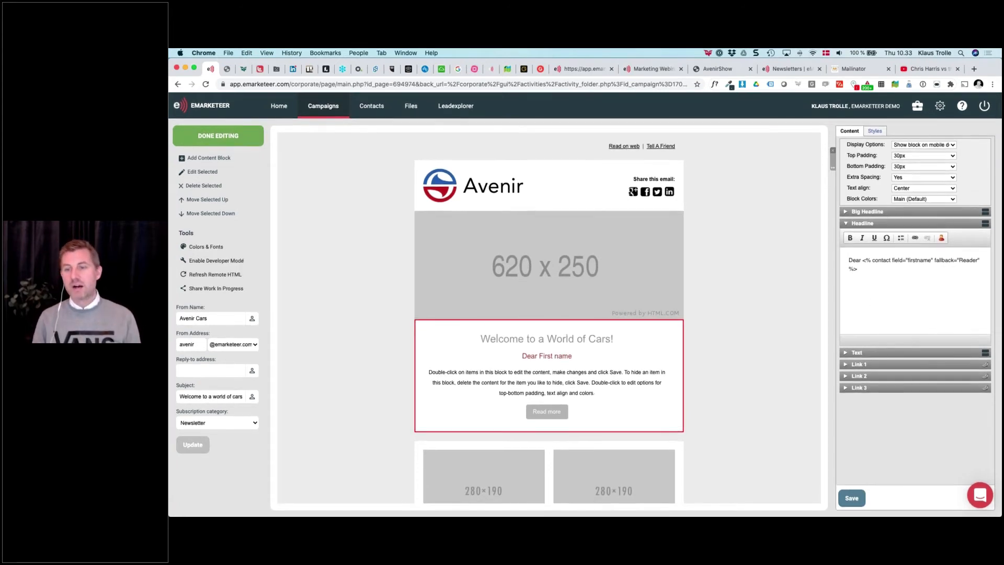
Change the first button's caption from 'Read more' to 'Book test drive' and save
double_click(547, 410)
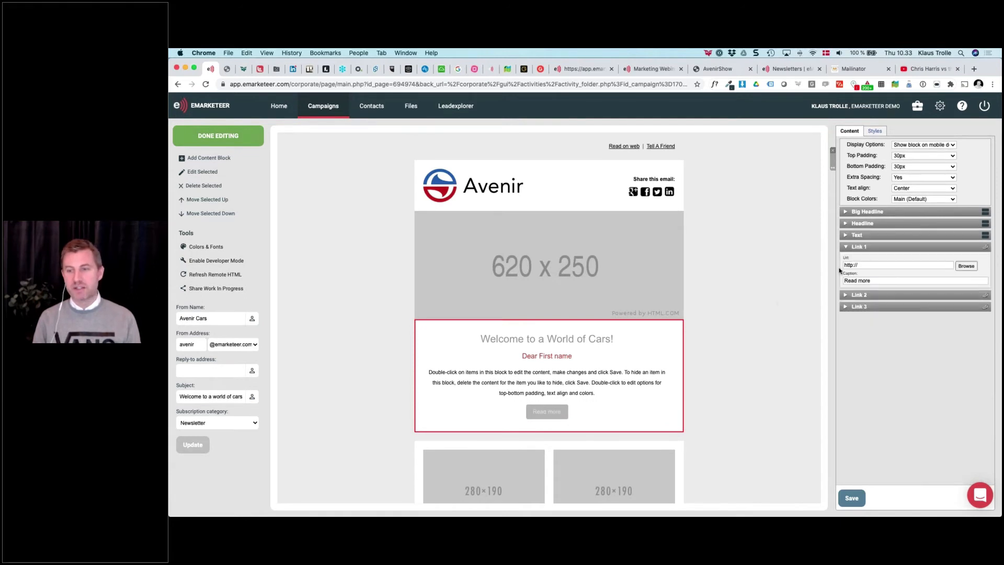
double_click(888, 278)
click(888, 278)
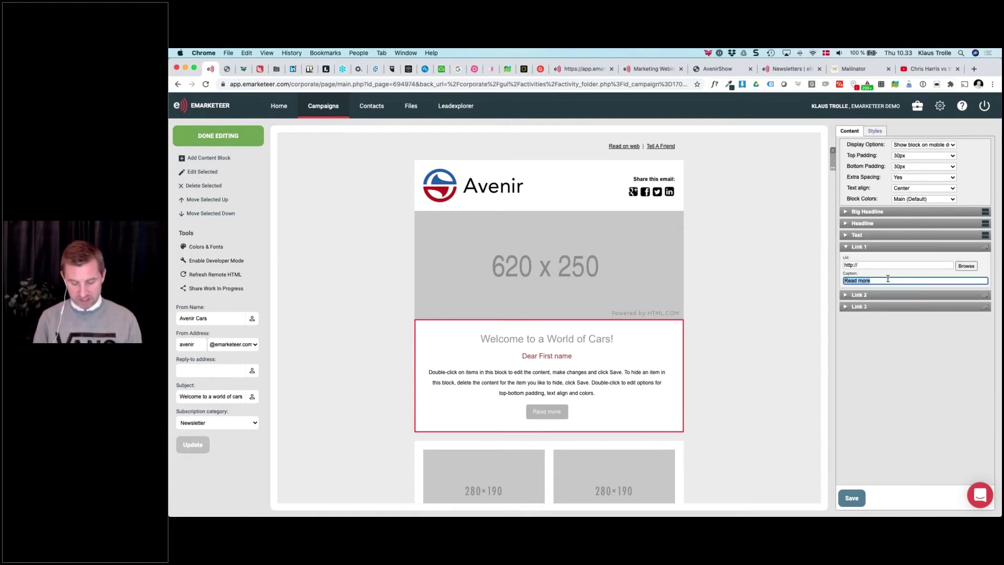
text(Book test drive)
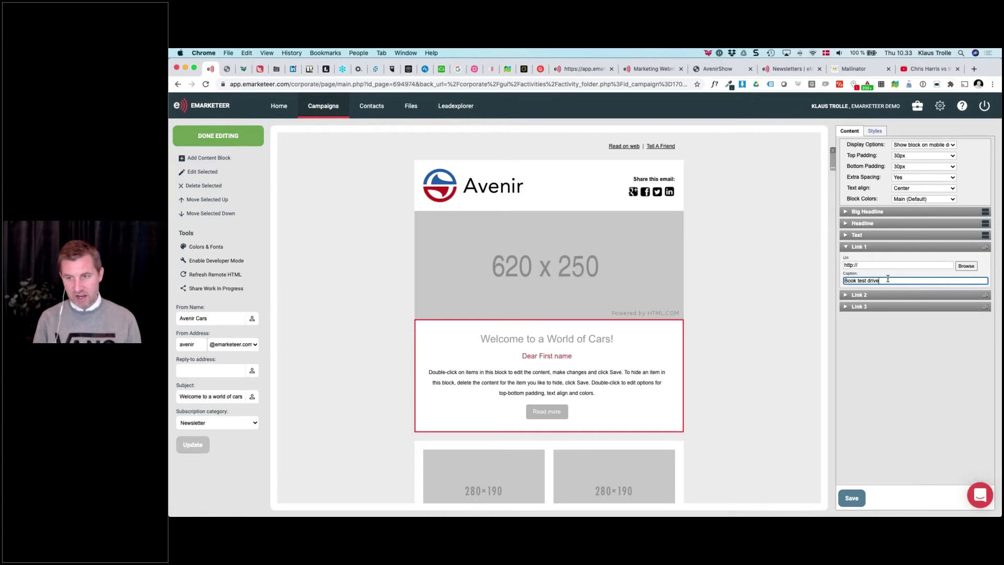
click(851, 498)
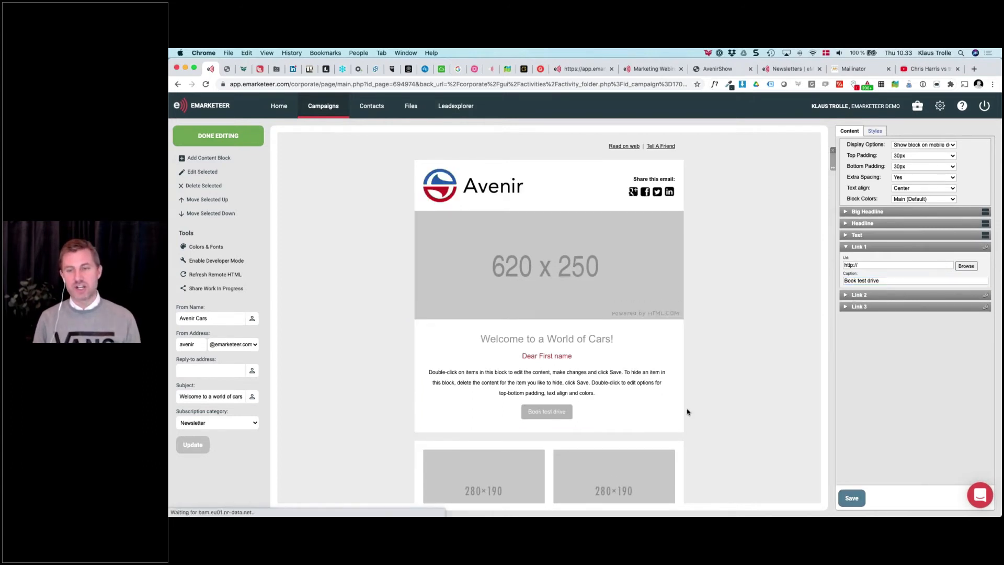
Caption the second link's button 'Button 2' and save it
click(846, 295)
click(856, 291)
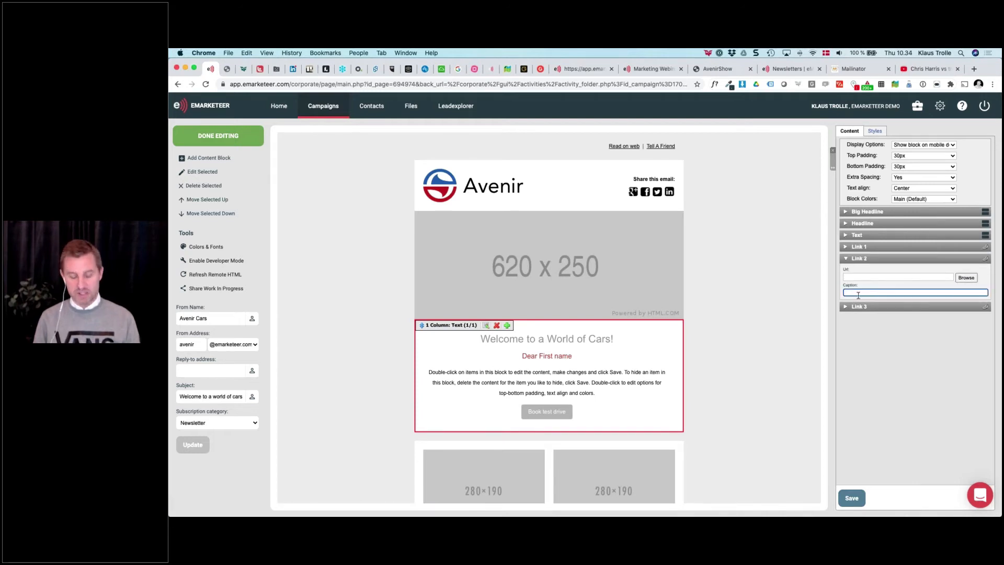
text(Button 2)
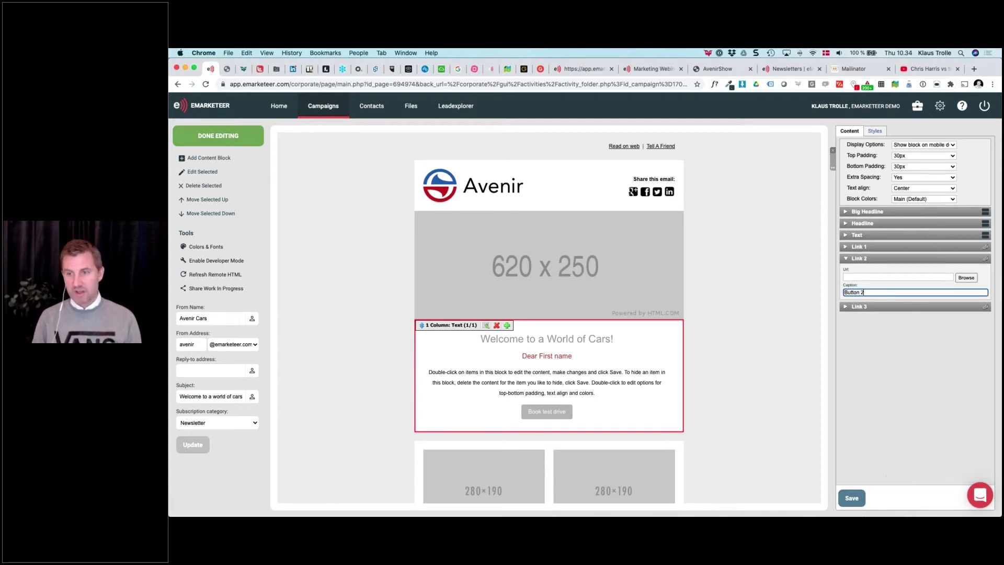
click(844, 496)
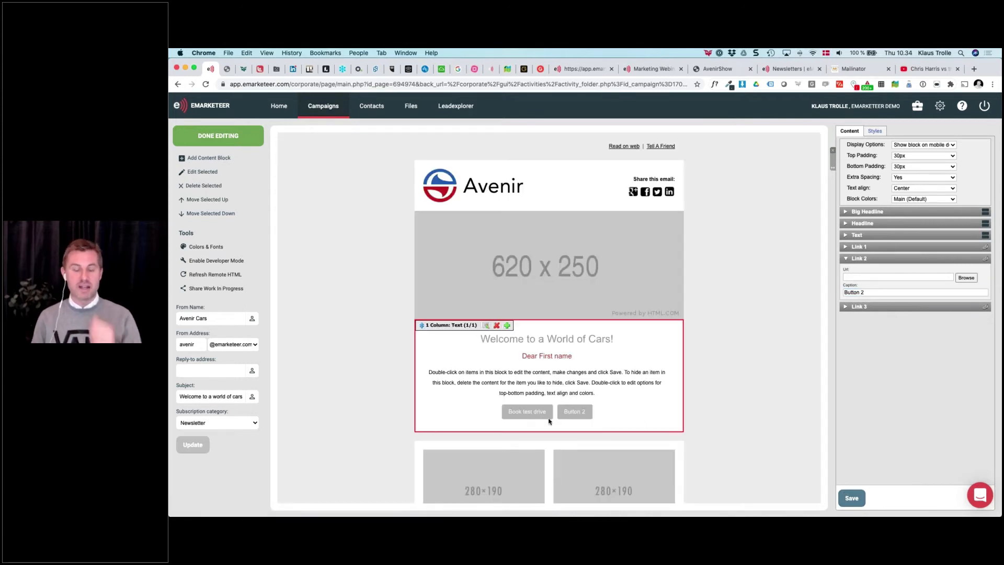
scroll(550, 406, down, 1)
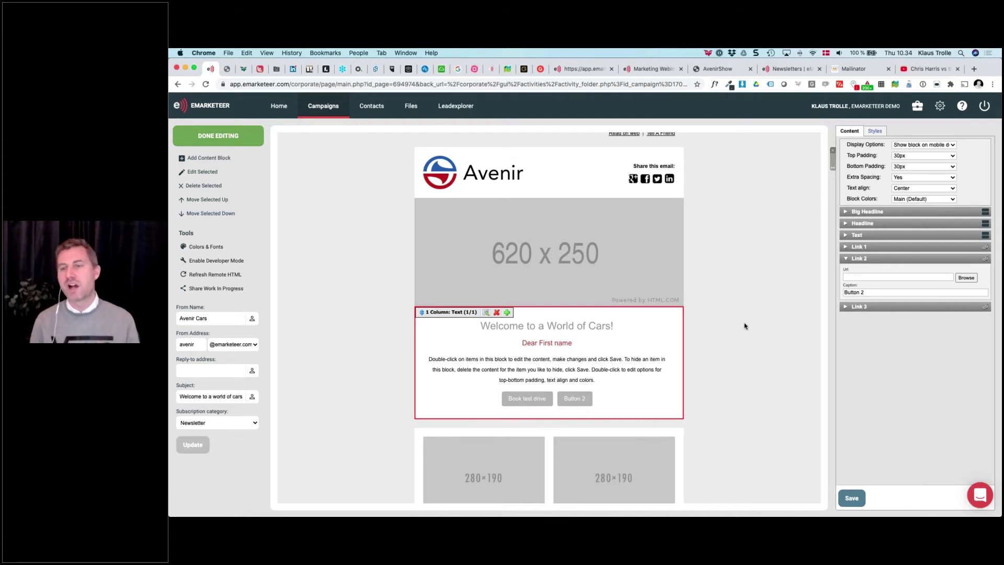
scroll(731, 324, up, 1)
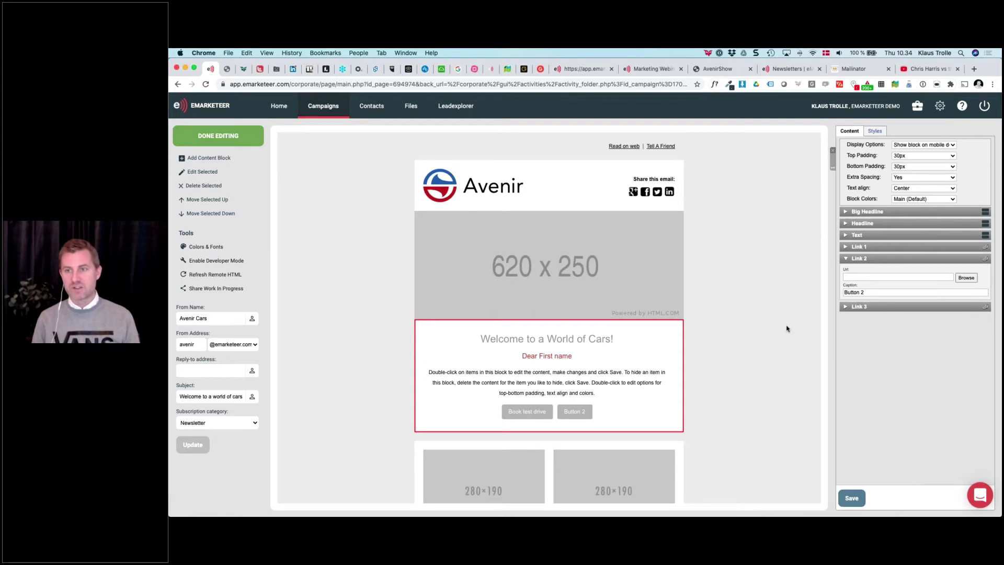
click(856, 235)
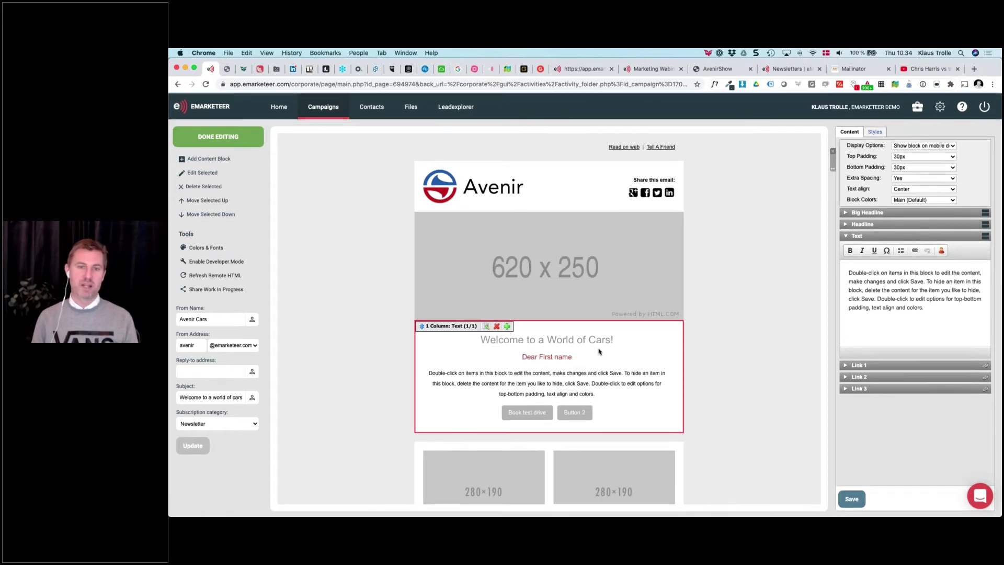
Select the 620 x 250 hero image and browse the file library as thumbnails without choosing a file
click(541, 277)
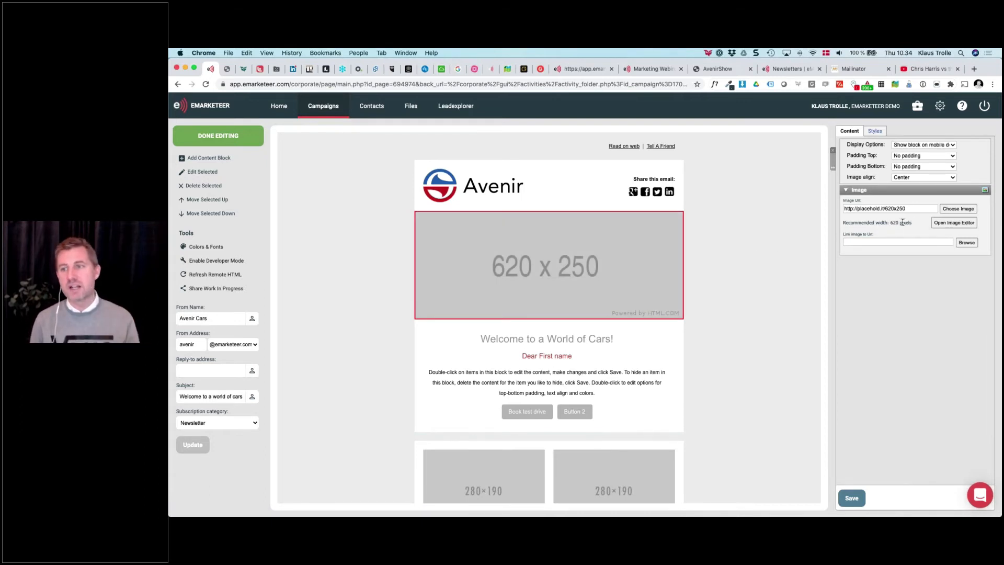
click(958, 208)
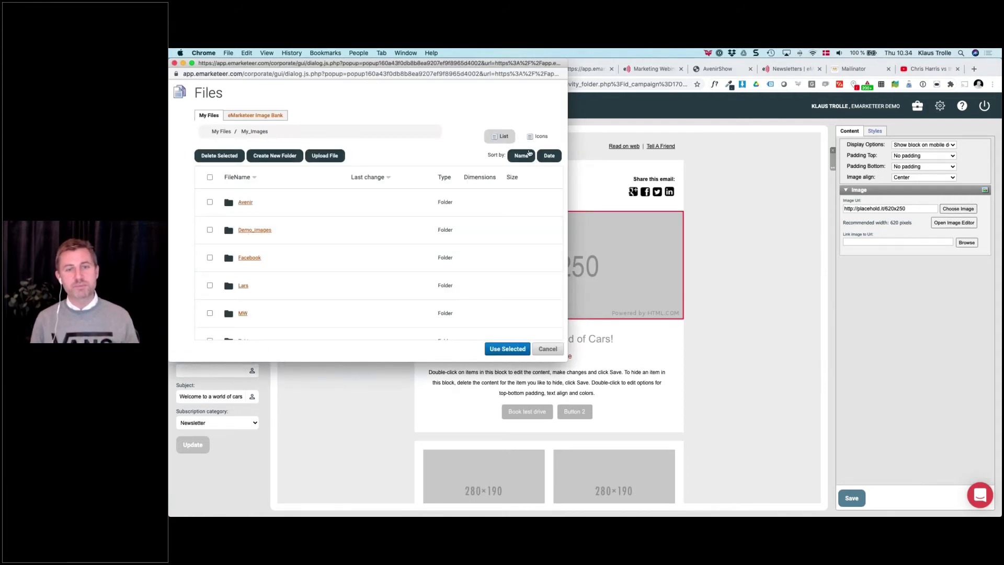
click(531, 138)
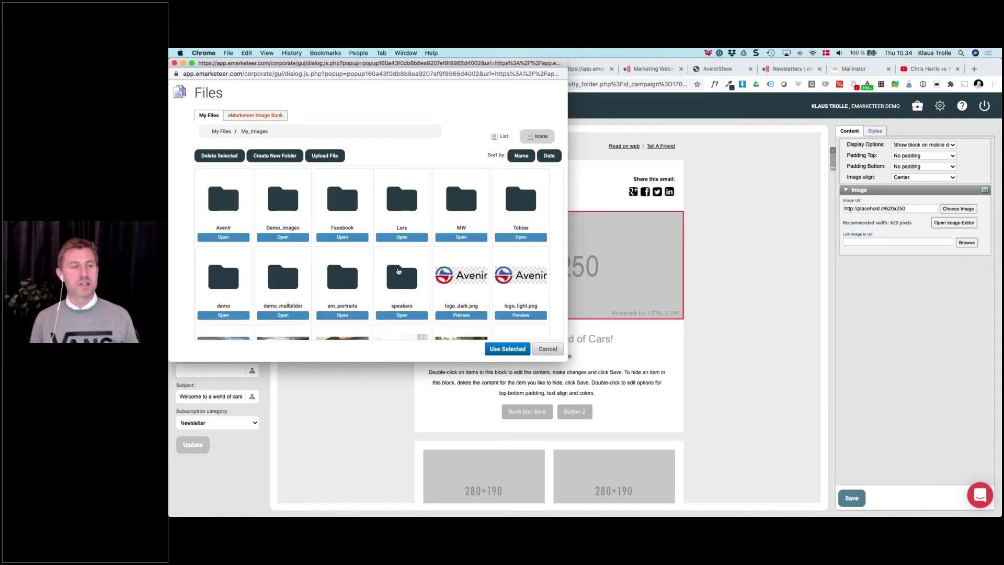
click(548, 348)
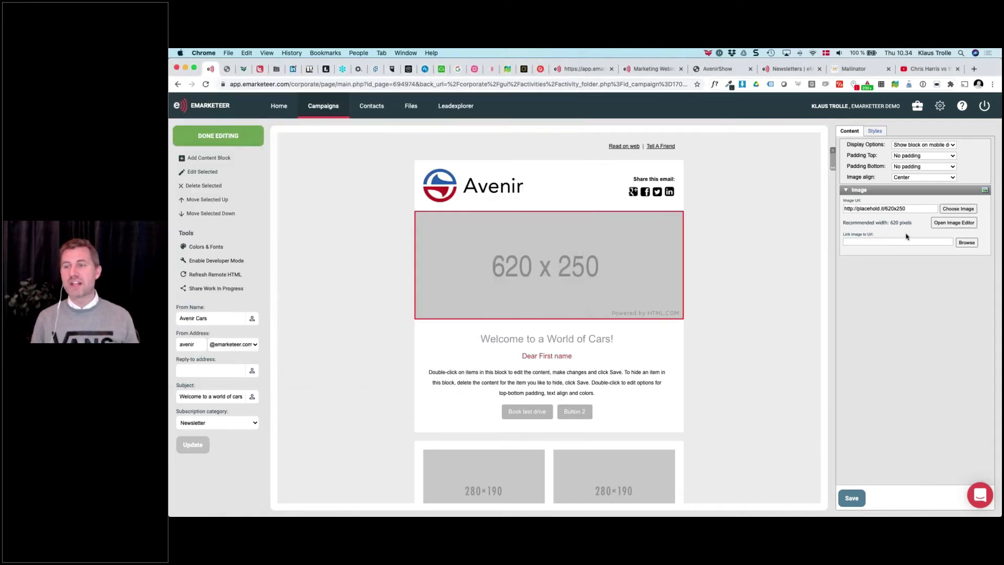
In the image editor, search backgrounds for 'news', apply the NEWS ESSENTIALS photo and save
click(950, 226)
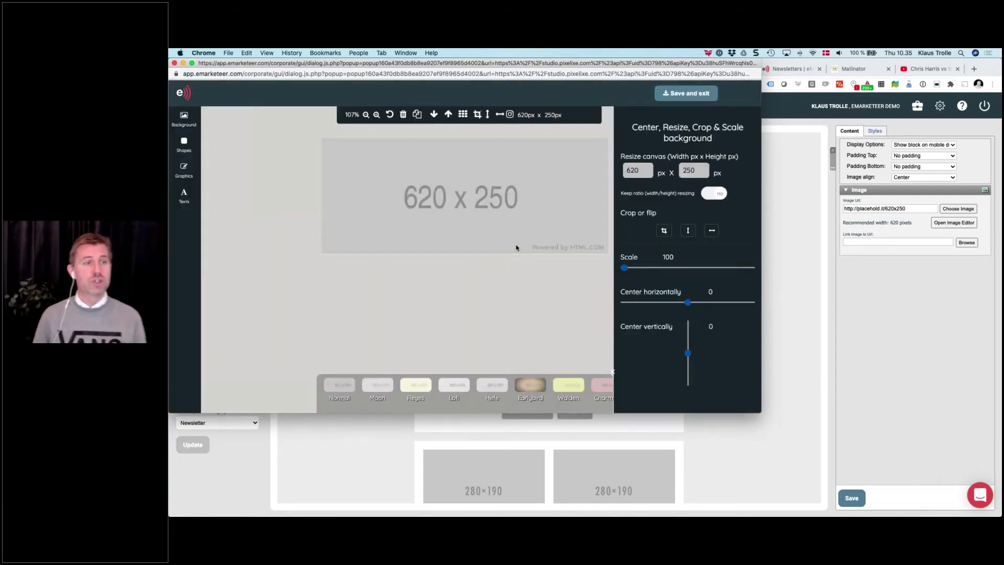
click(184, 118)
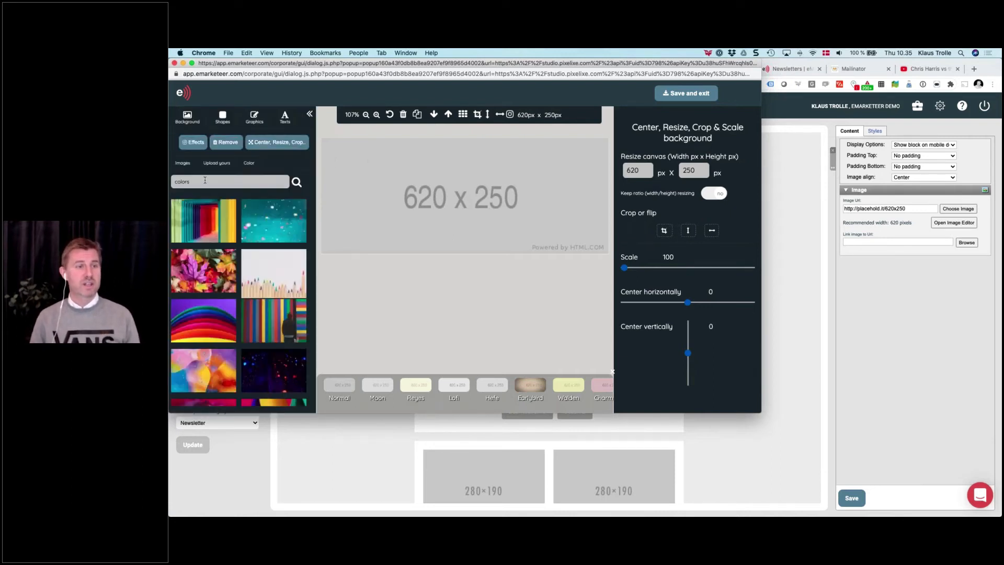
click(205, 180)
key(super+a)
text(news)
key(Return)
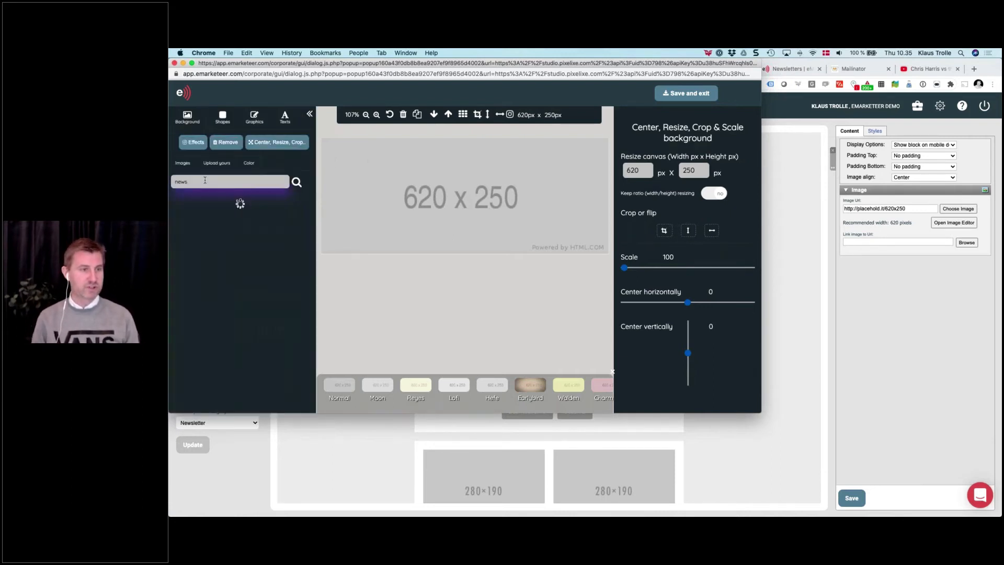
scroll(211, 272, down, 10)
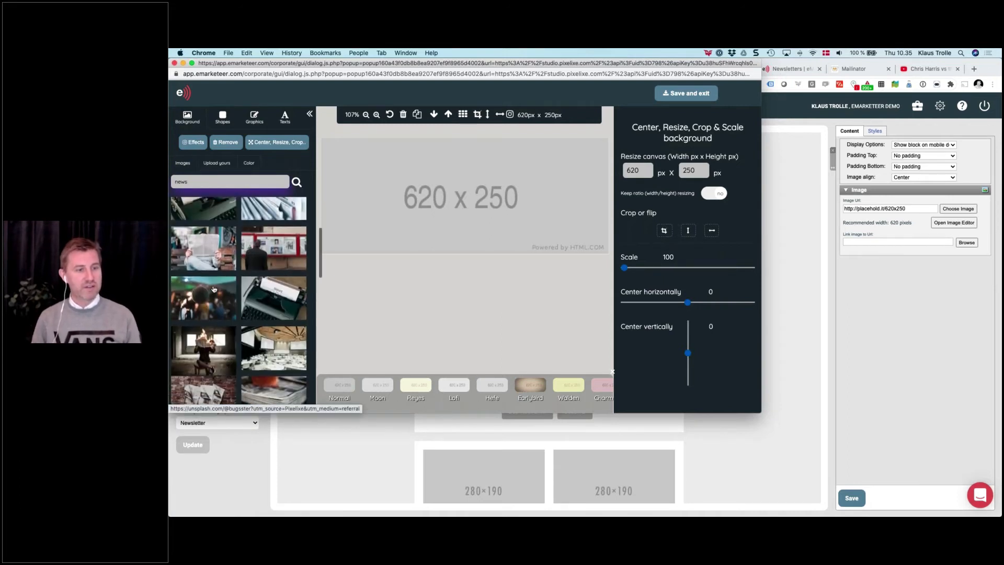
scroll(213, 289, down, 5)
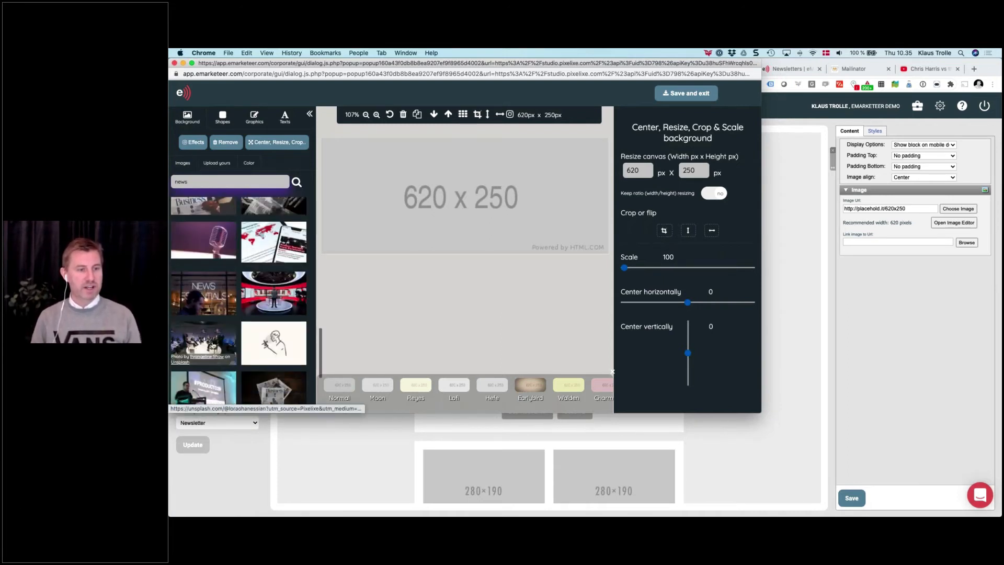
scroll(211, 346, up, 1)
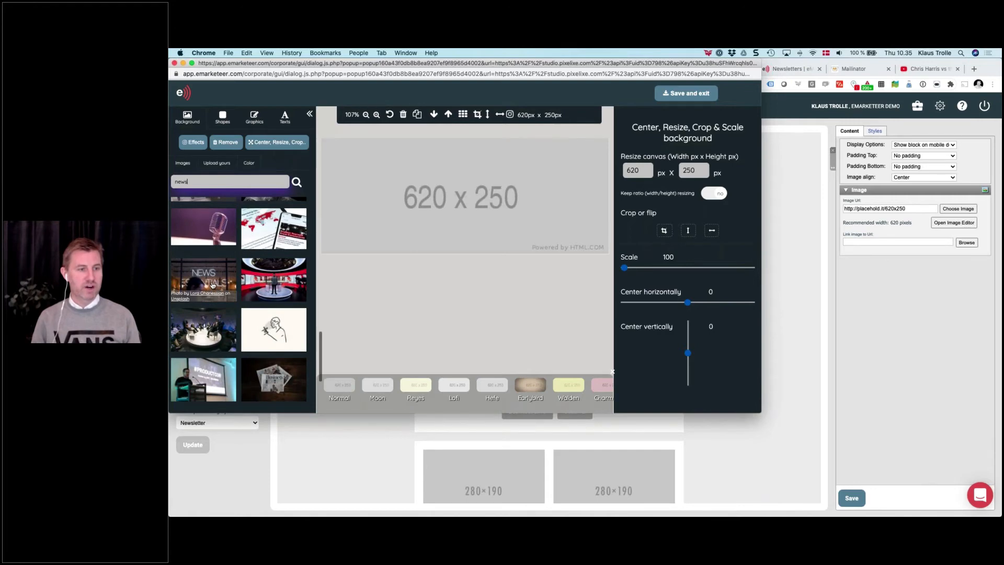
click(204, 280)
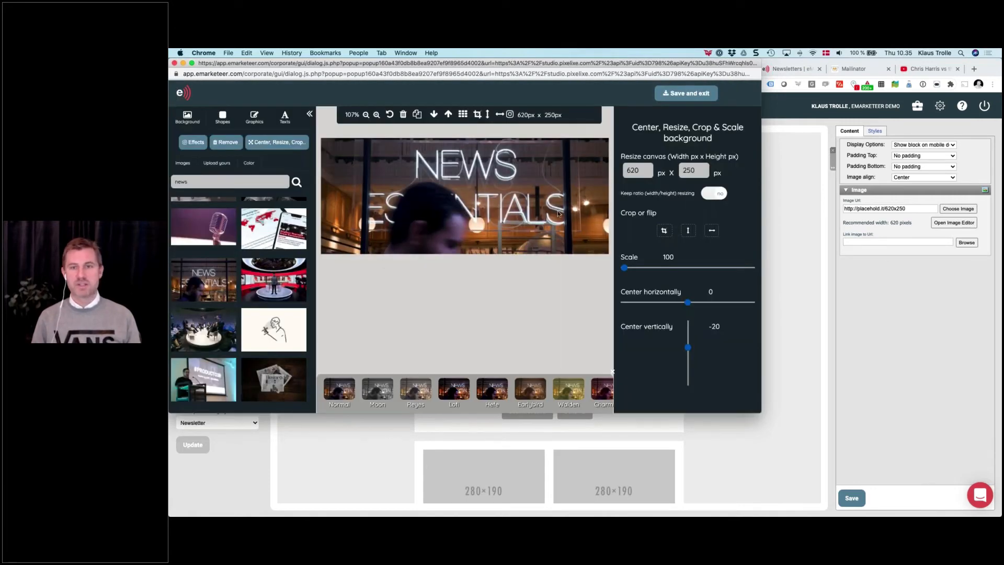
click(686, 94)
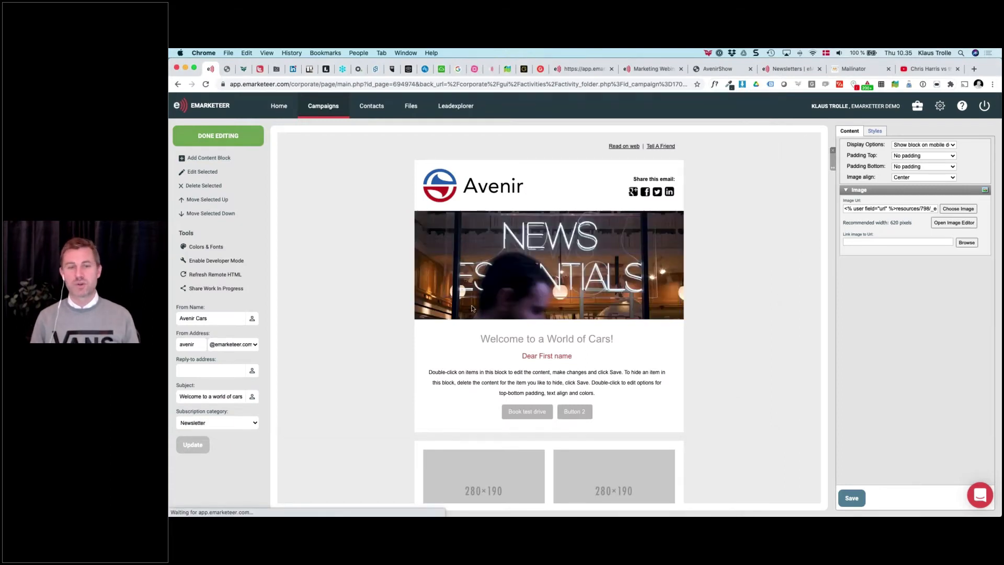
Search 'car' in the left image's editor, apply the red Mustang photo and save
scroll(589, 270, down, 4)
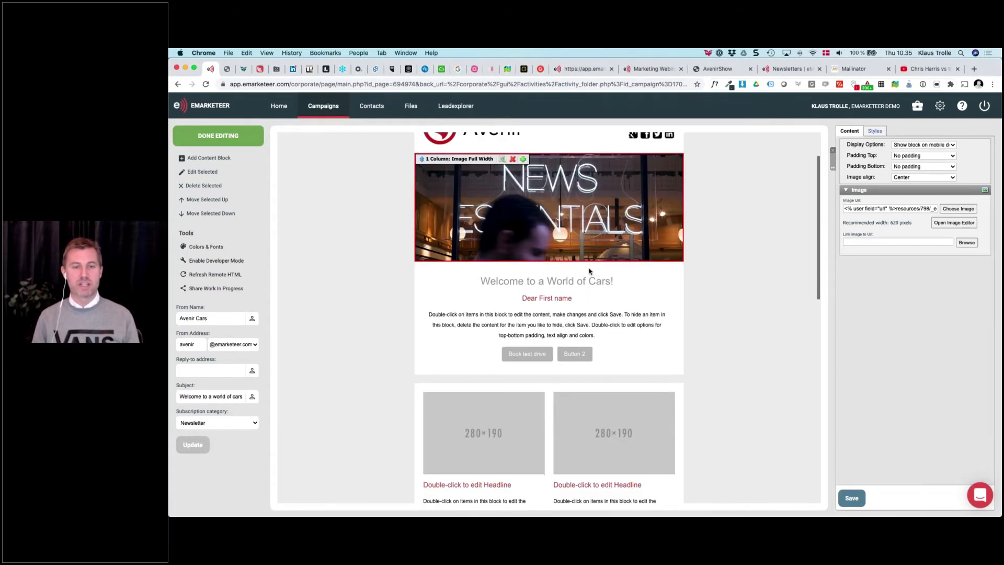
scroll(495, 353, down, 2)
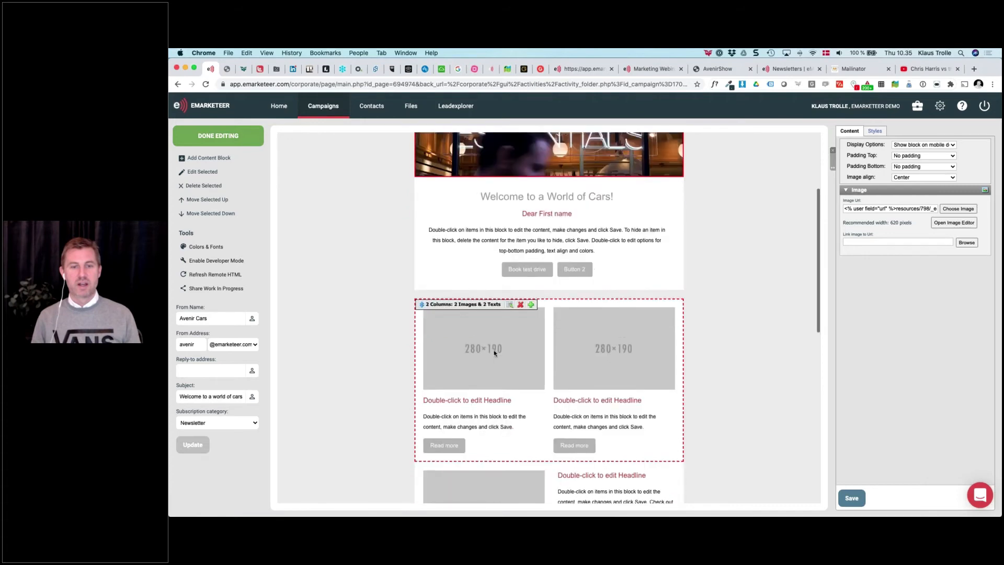
click(472, 327)
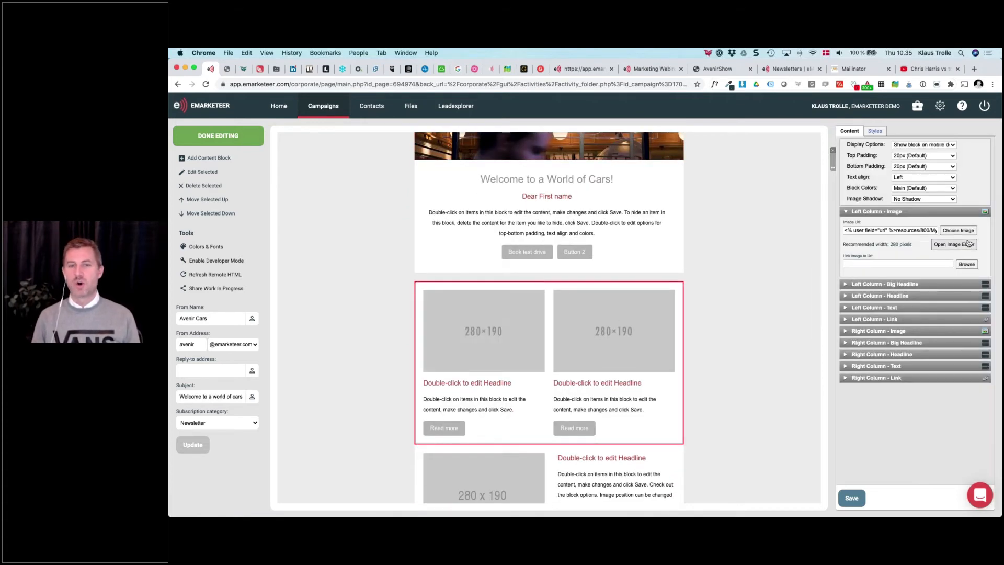
click(968, 244)
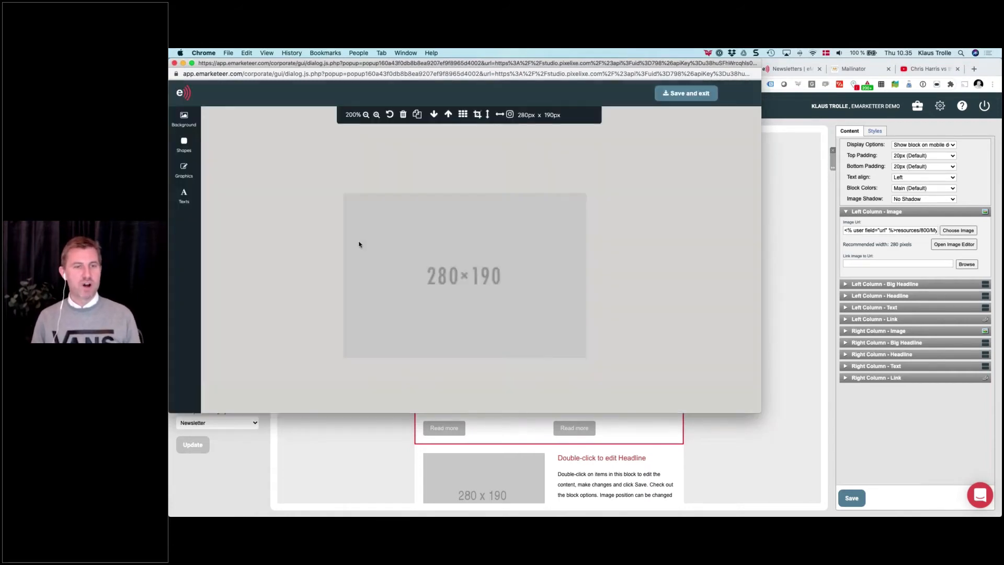
click(186, 126)
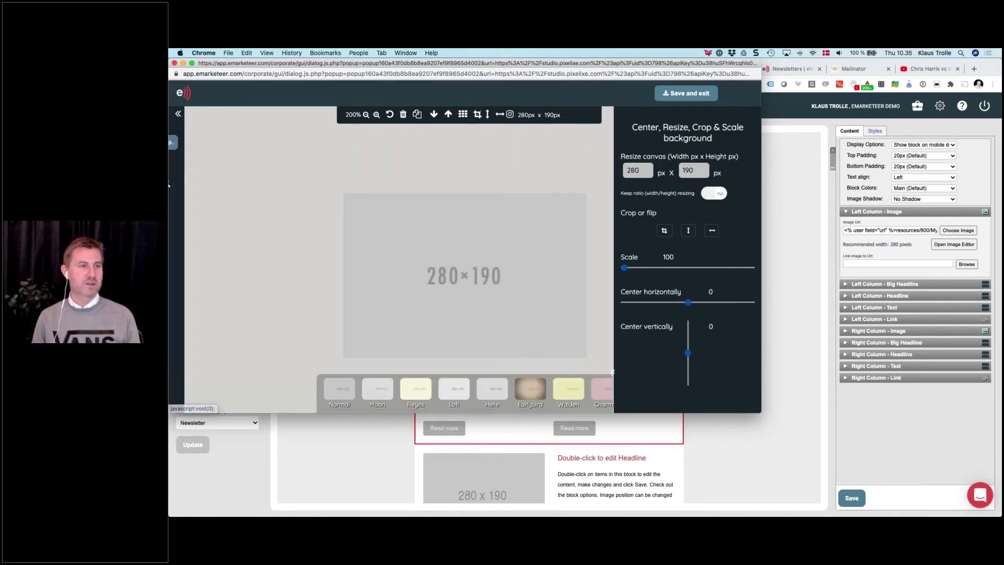
click(205, 181)
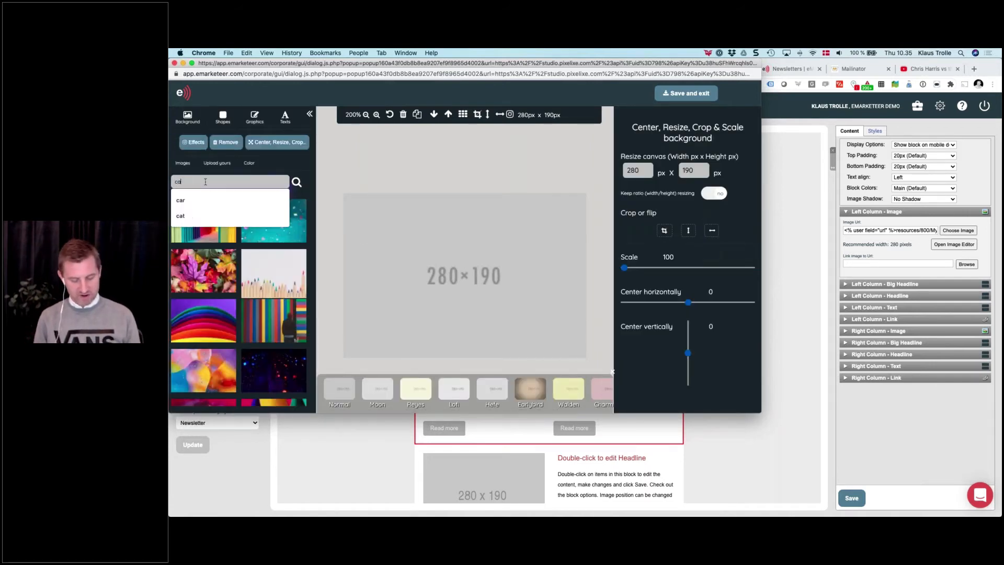
text(car)
key(Return)
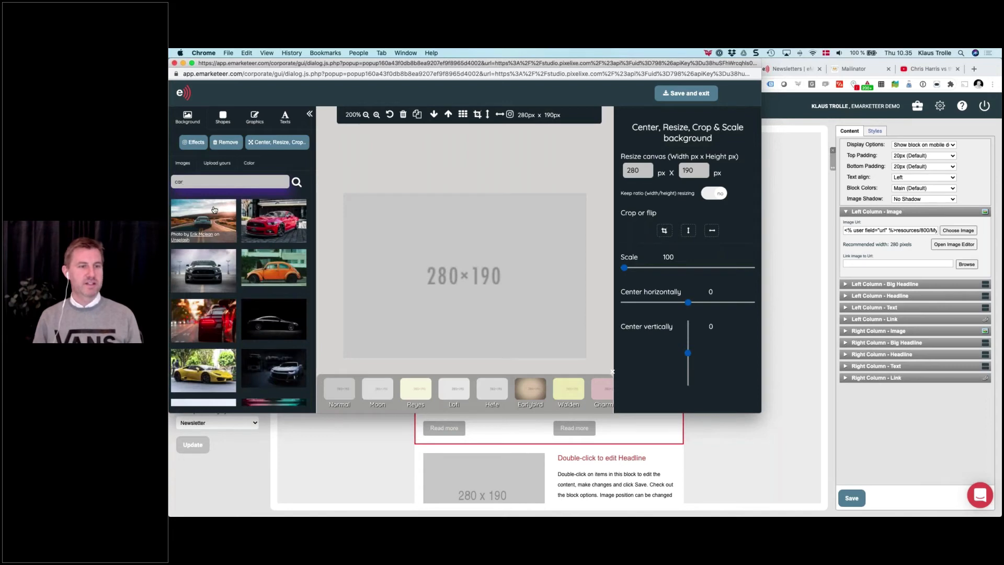
scroll(215, 287, down, 2)
scroll(261, 269, up, 2)
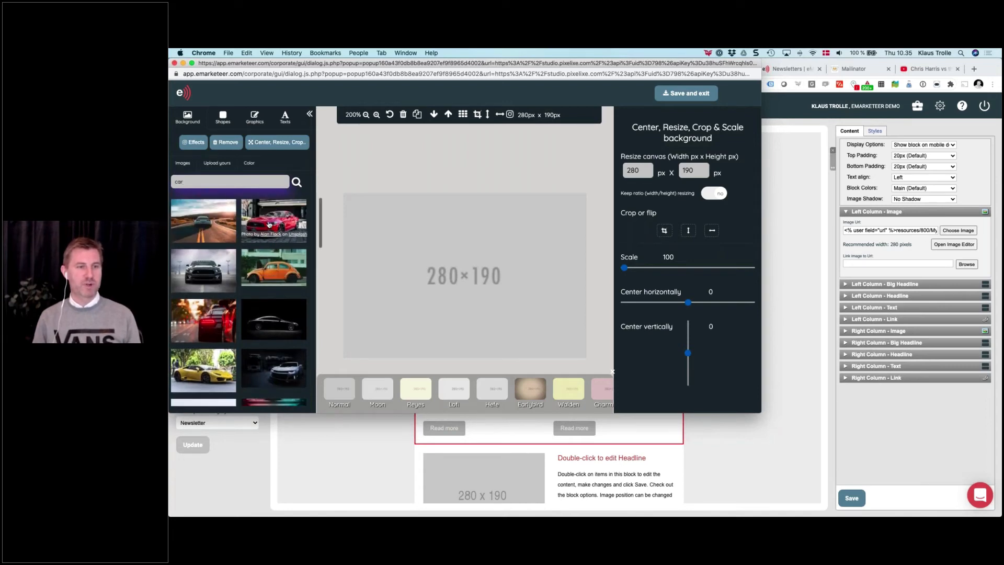
click(269, 225)
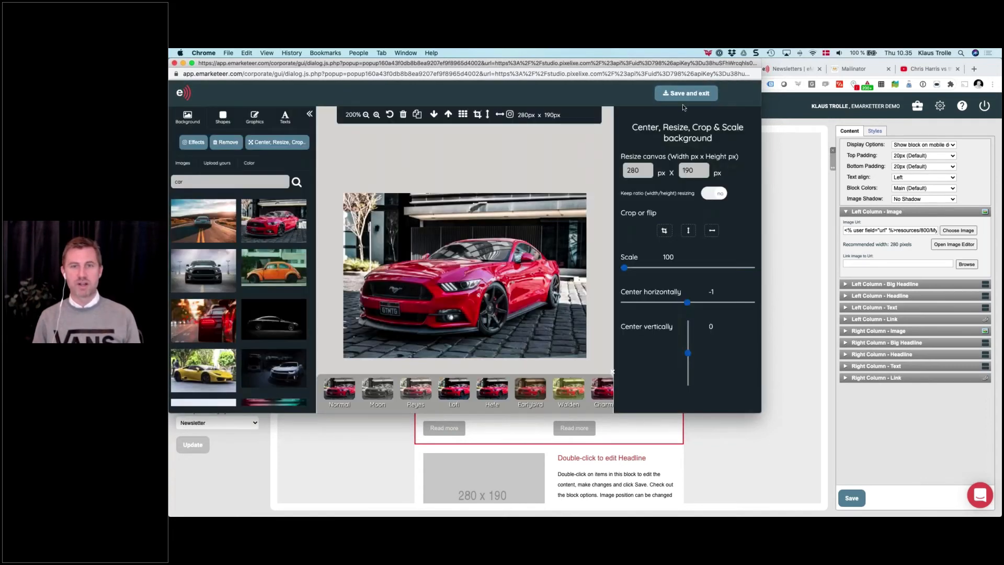
click(685, 94)
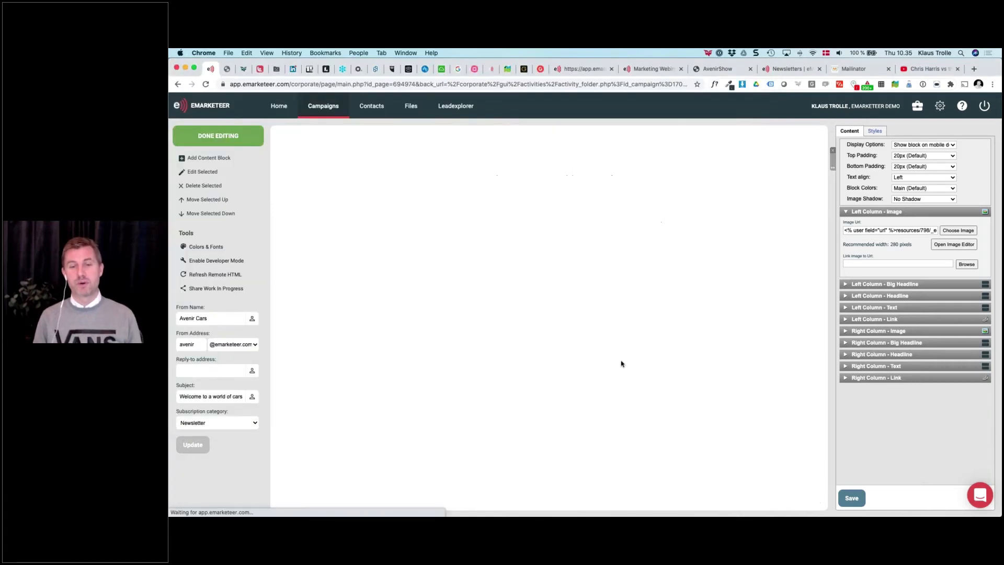
scroll(622, 363, down, 5)
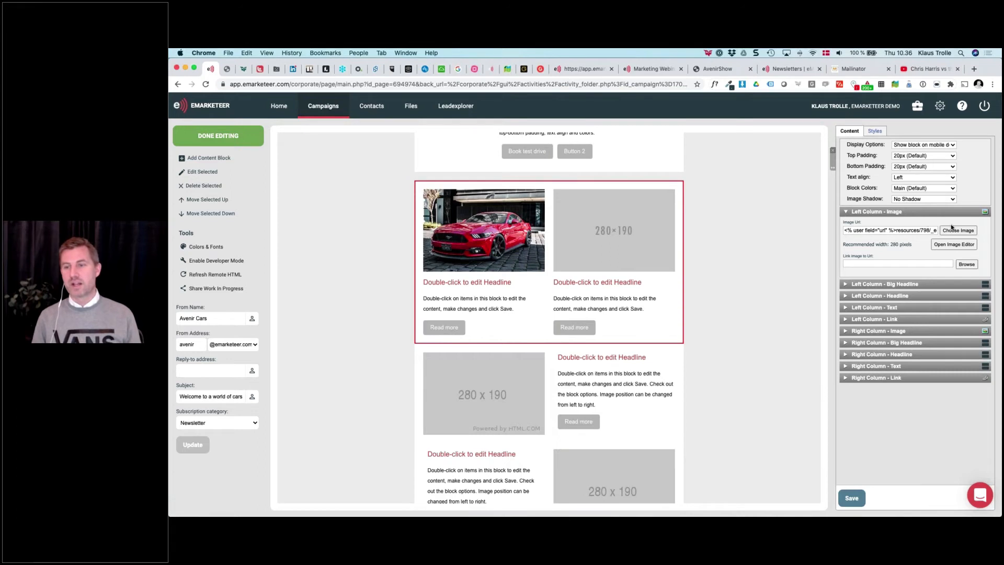
In the right column image's editor, search for 'classic car' photos
click(952, 331)
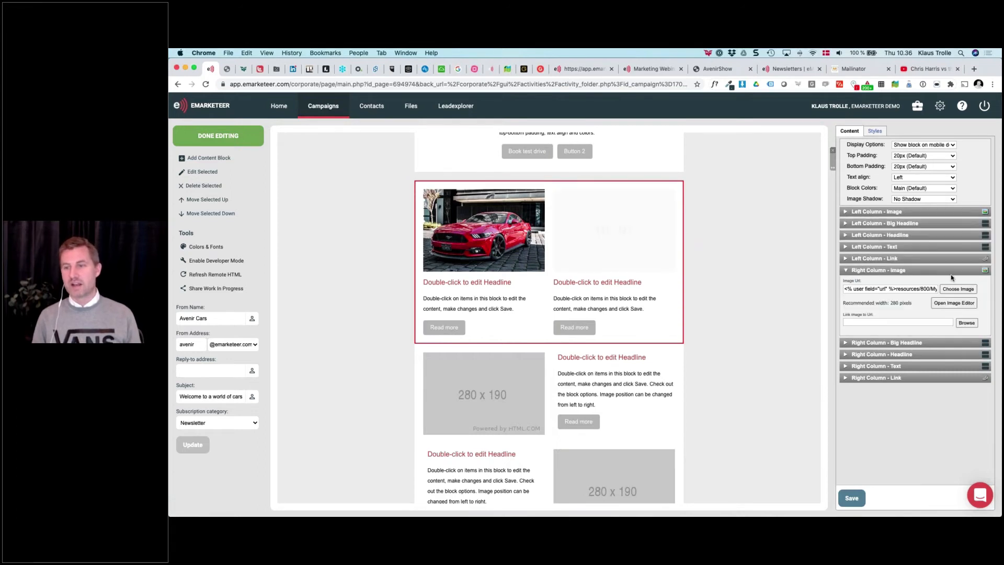
click(960, 305)
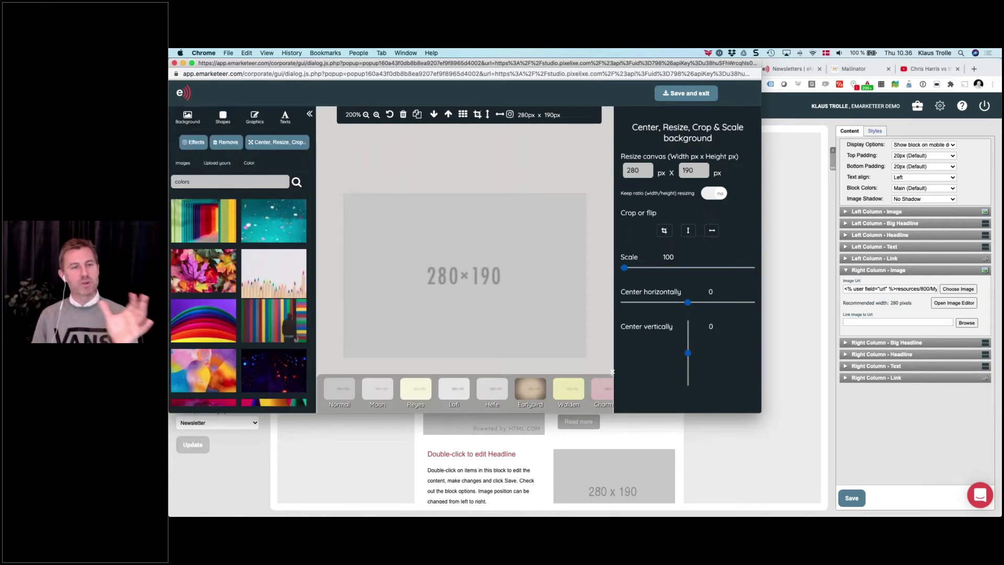
click(211, 177)
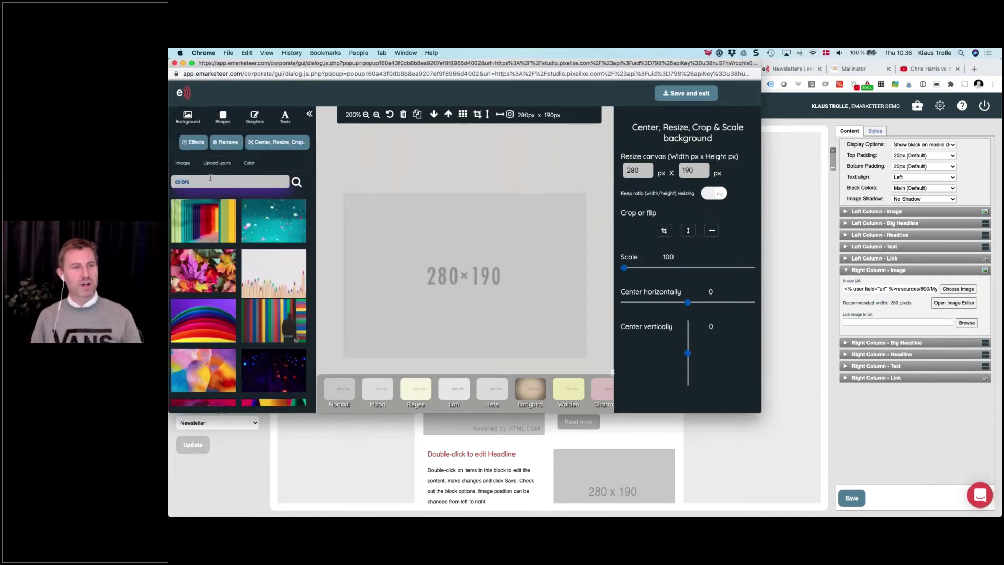
text(classic car)
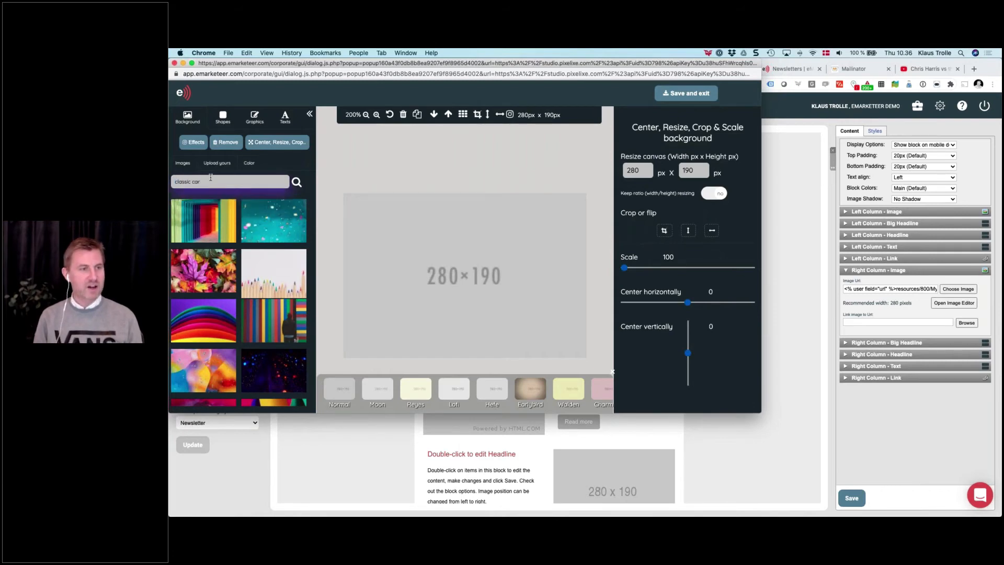
key(Return)
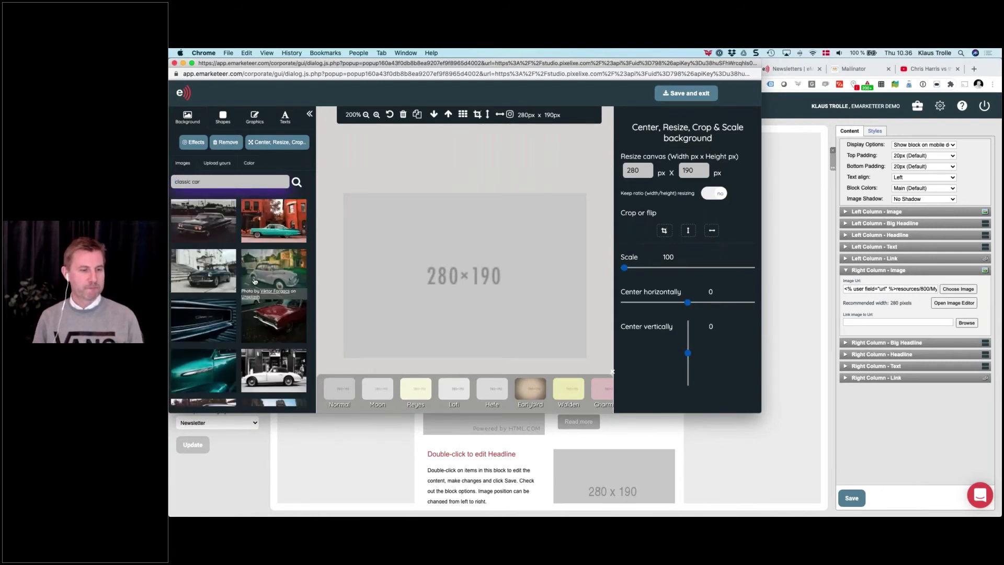
scroll(254, 281, down, 1)
click(255, 303)
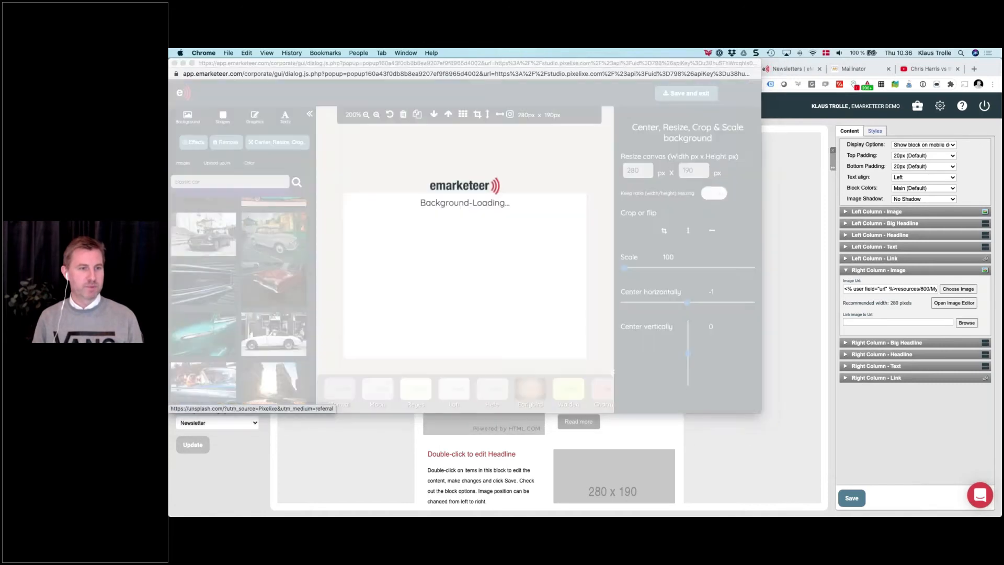
Return from the photo credit page, apply the dark classic car photo and save
click(256, 258)
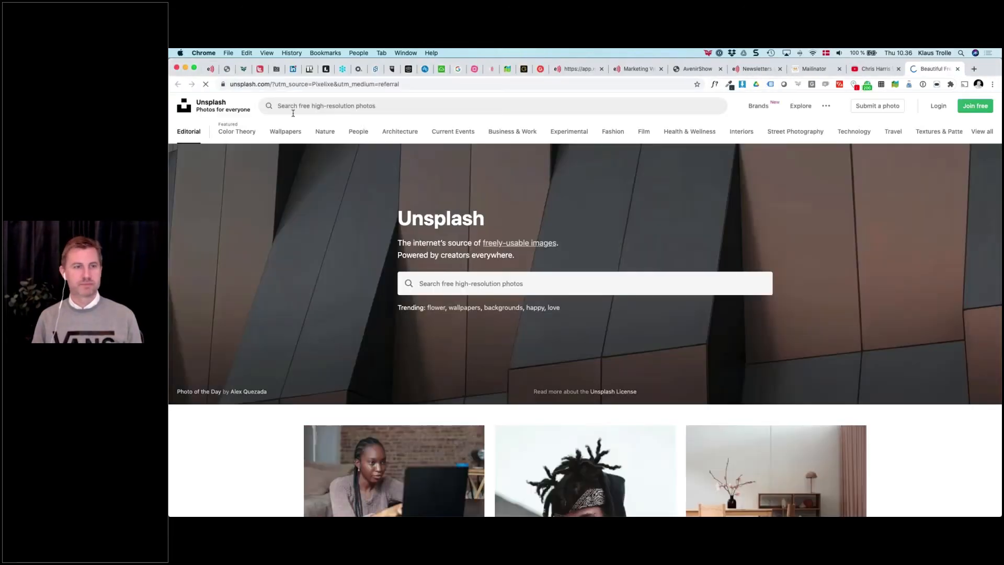
key(super+w)
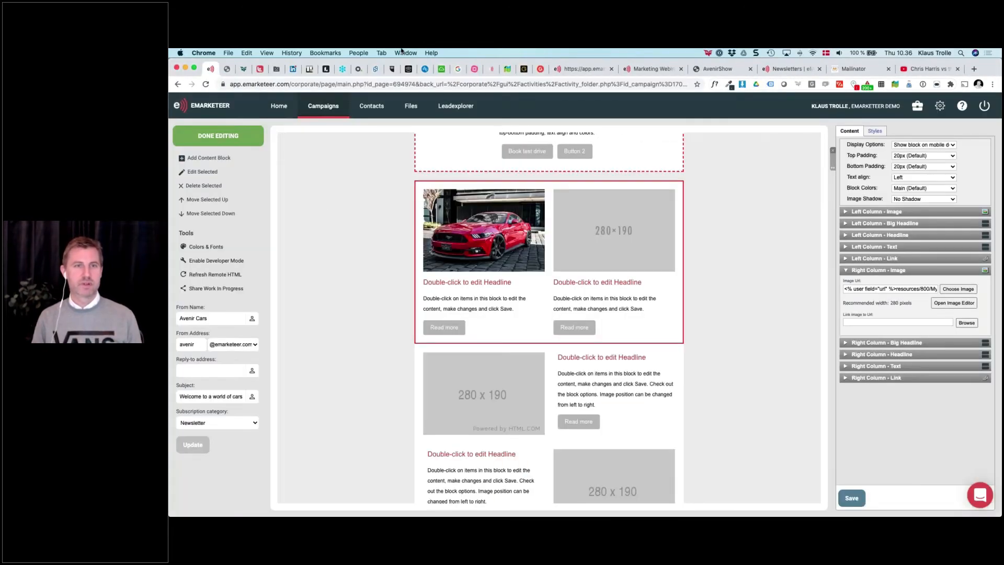
click(406, 53)
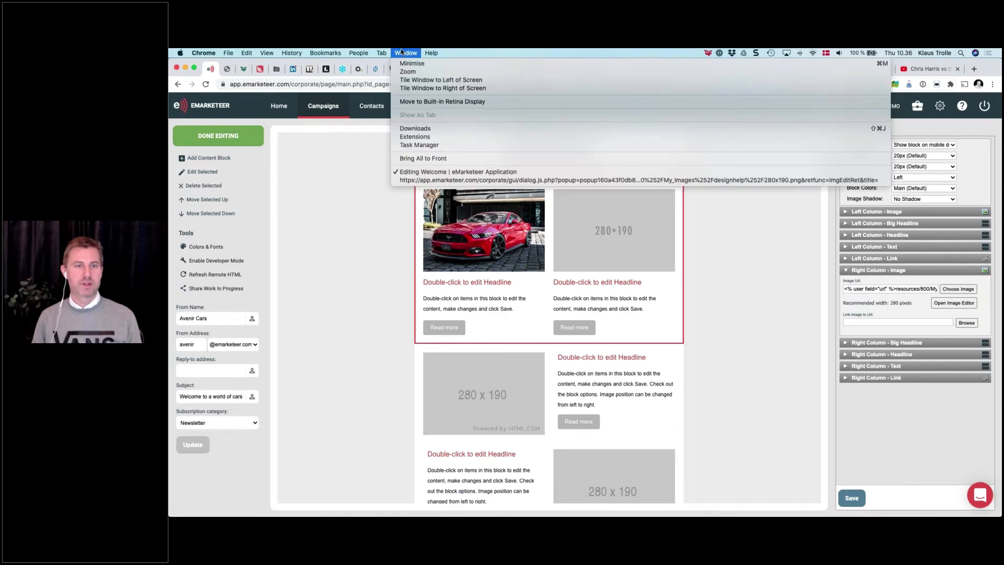
click(428, 180)
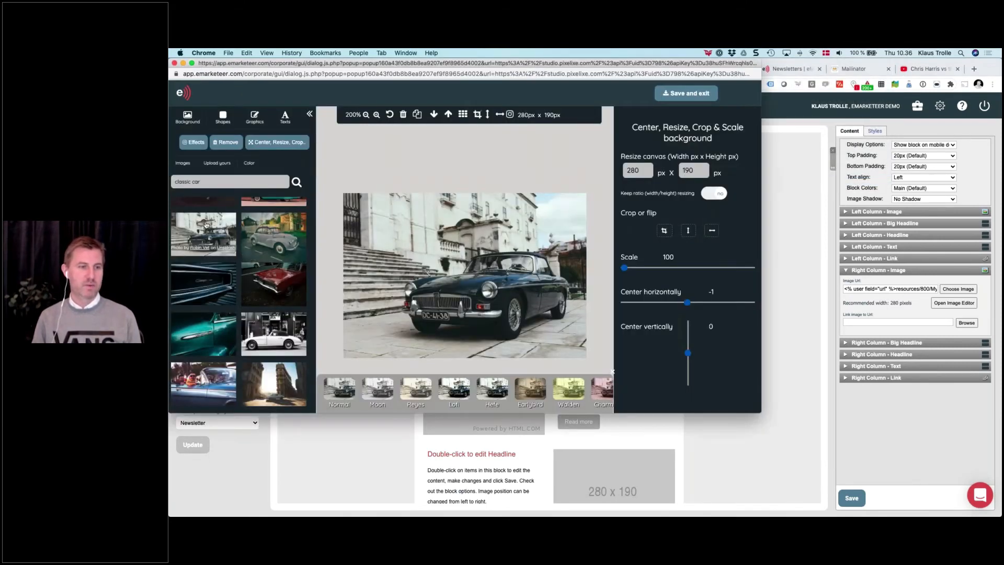
click(272, 235)
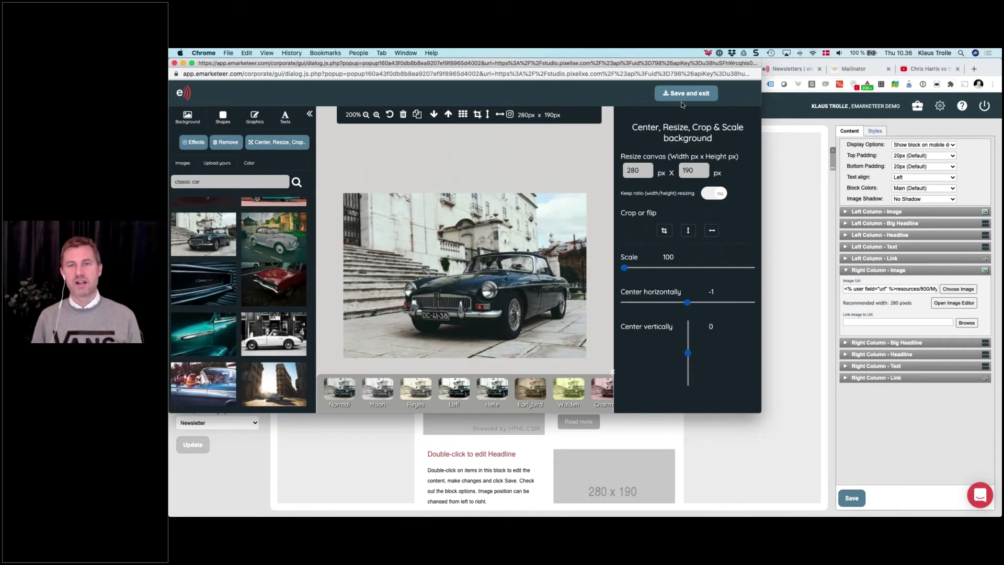
click(682, 95)
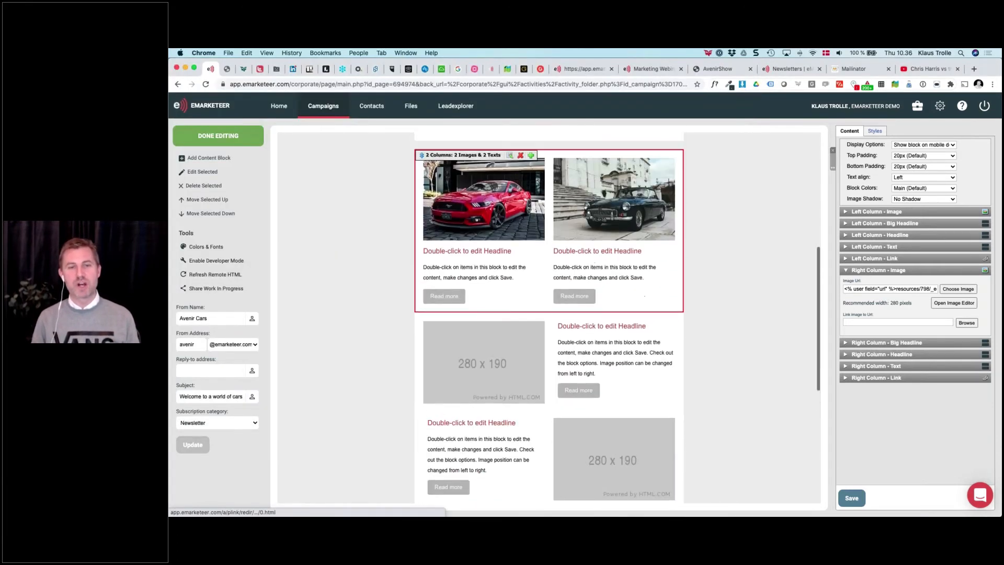
Link the left Read more button to avenir.com/sport and the right one to avenir.com/classic, then save
scroll(571, 363, up, 2)
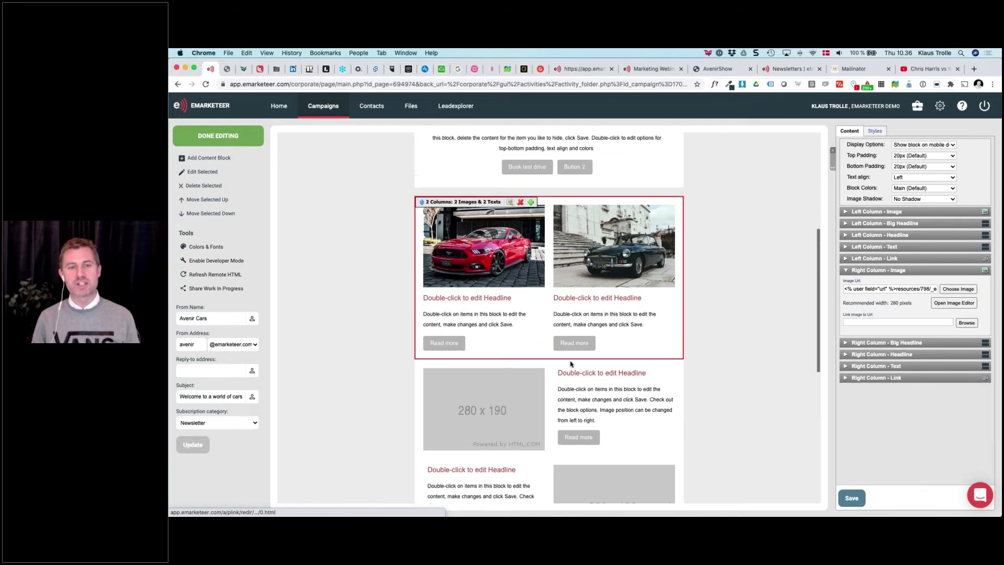
double_click(447, 344)
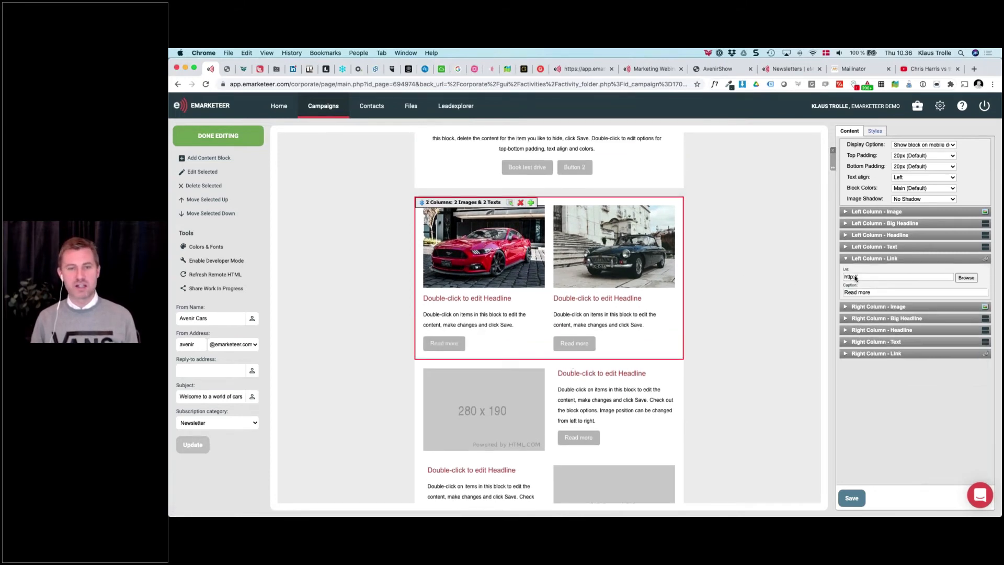
click(879, 278)
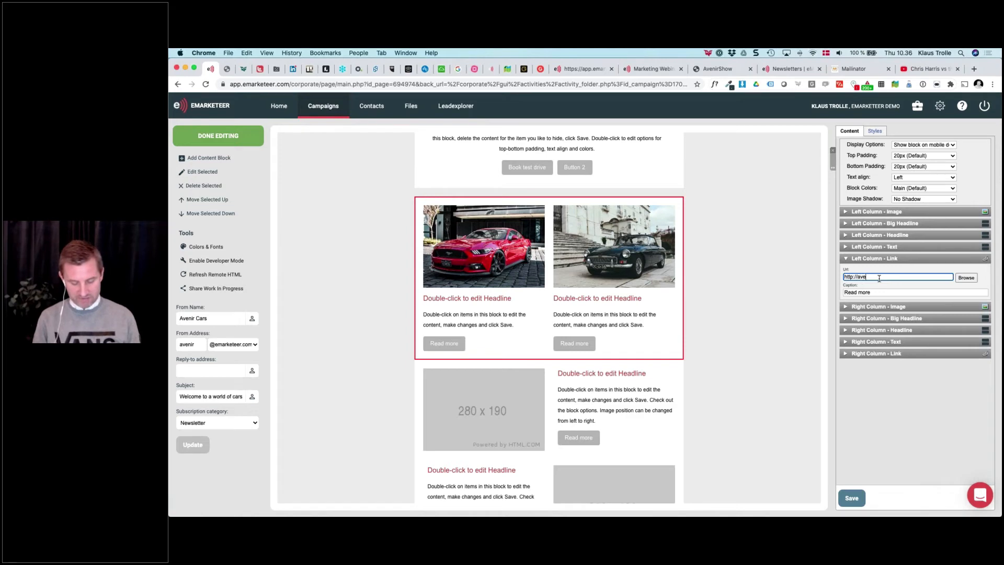
text(avenir.com/spo)
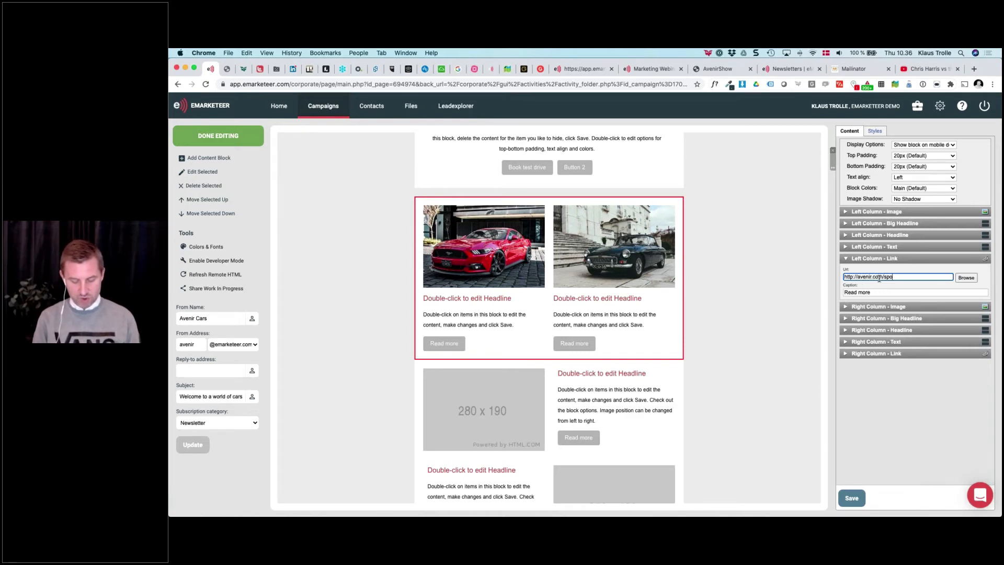
text(rt)
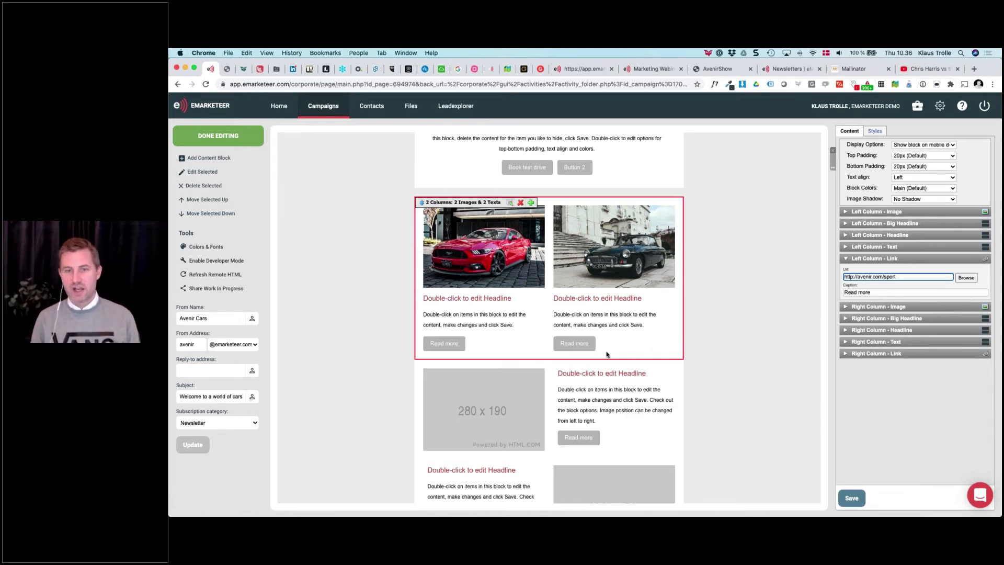
click(575, 343)
click(869, 333)
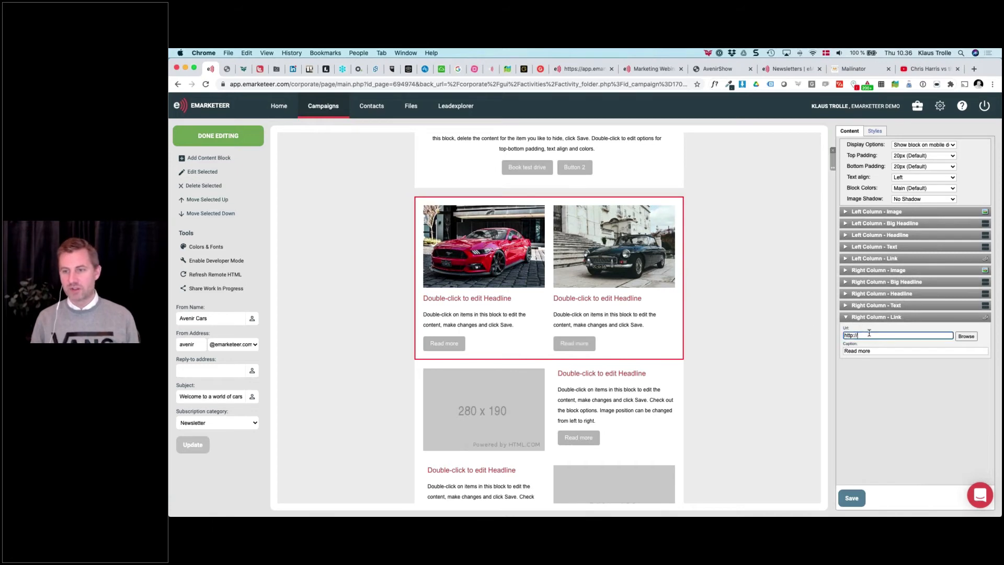
text(avenir.com)
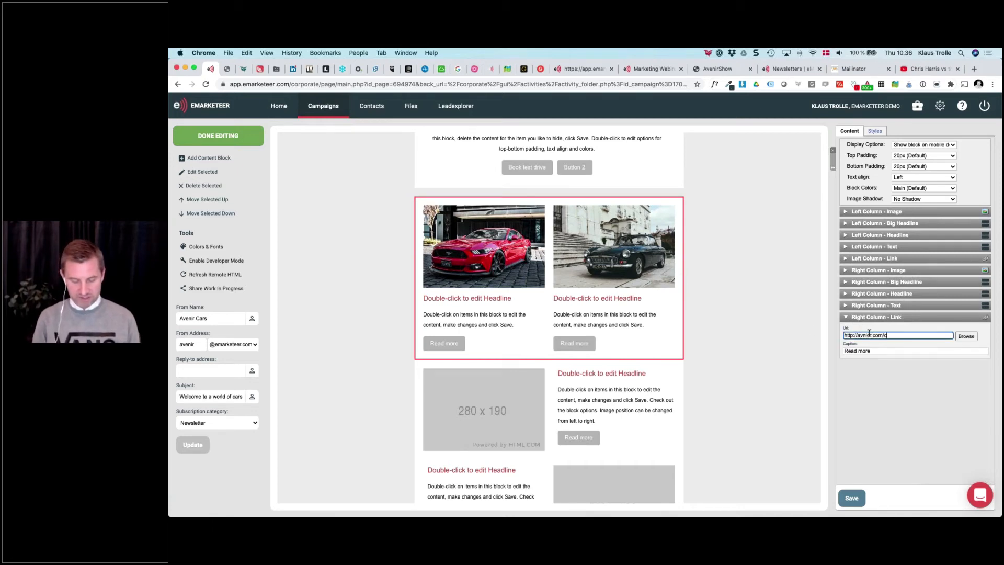
text(/classic)
click(851, 499)
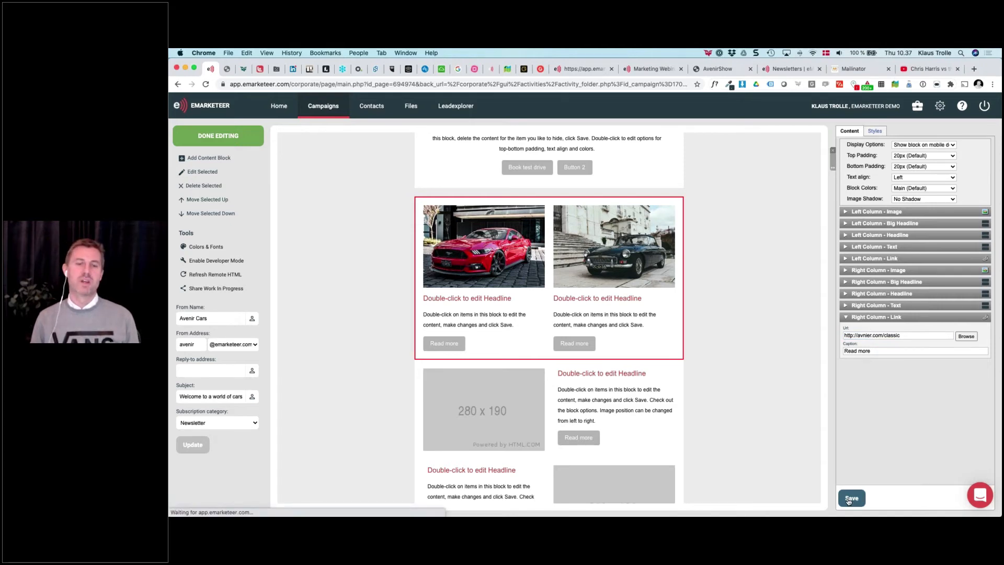
scroll(532, 422, up, 5)
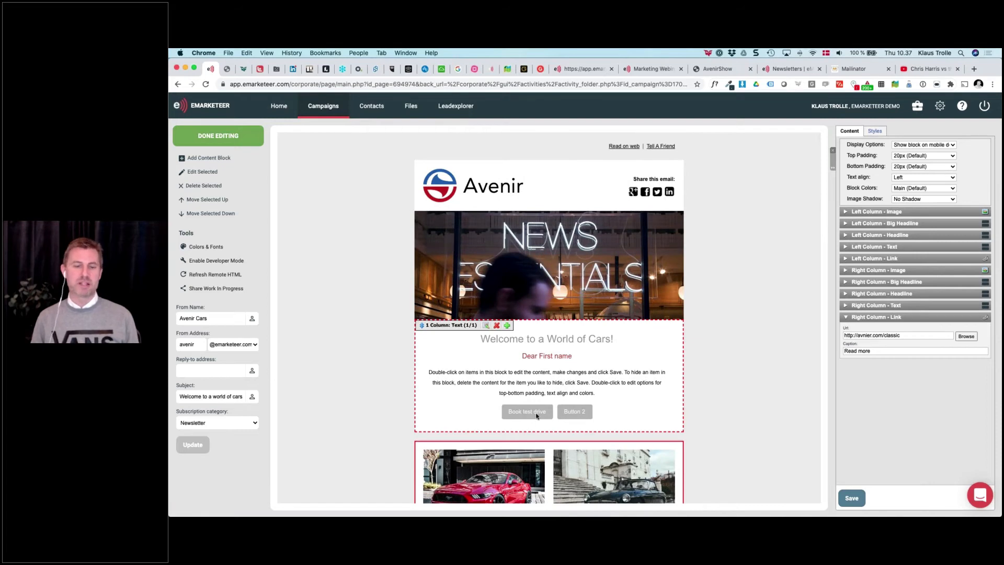
Zoom the page to 150% and open the email's Styles, checking the headline colour
click(540, 406)
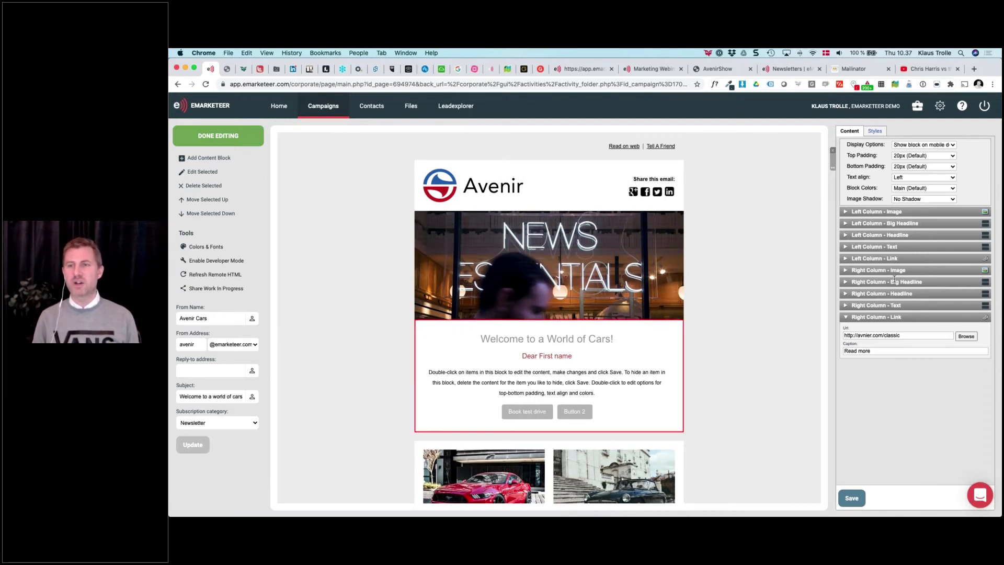
key(super+plus)
key(super+plus)
key(super+plus)
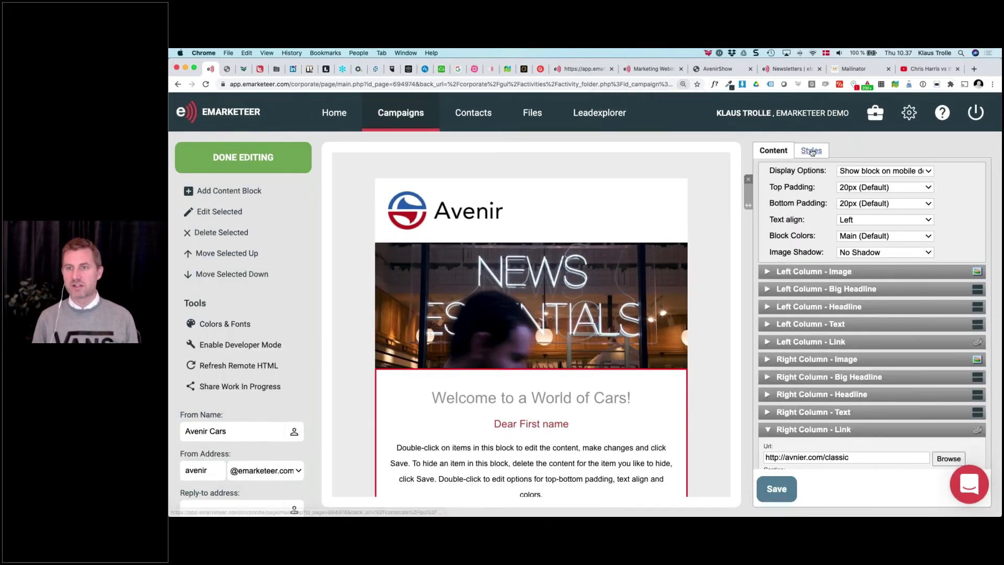
click(811, 151)
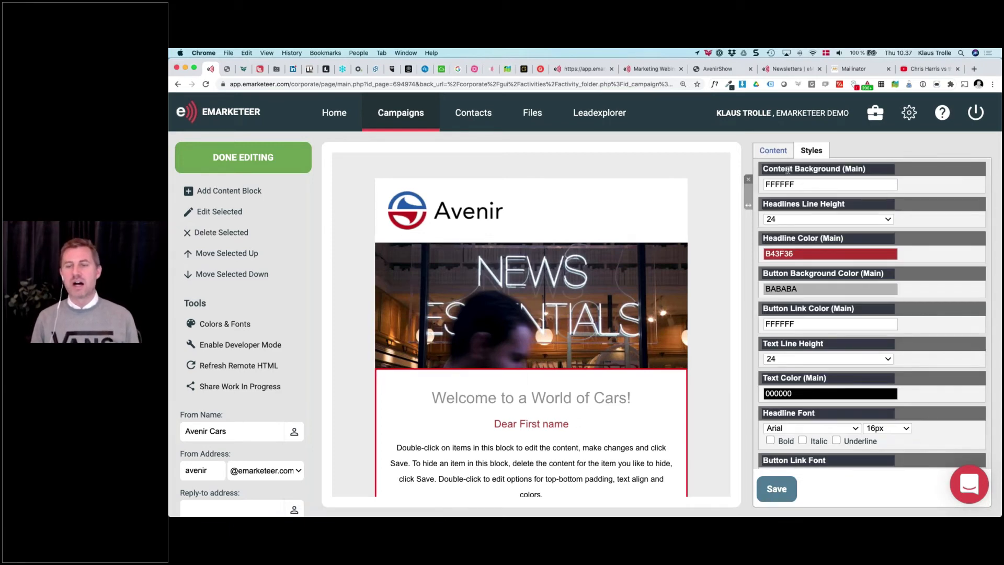
scroll(814, 172, down, 3)
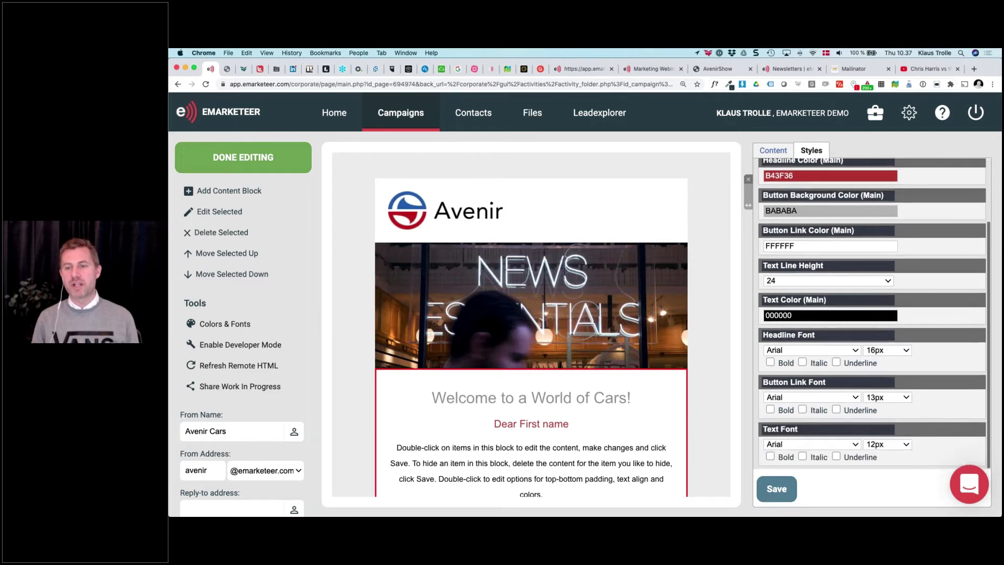
scroll(814, 297, up, 3)
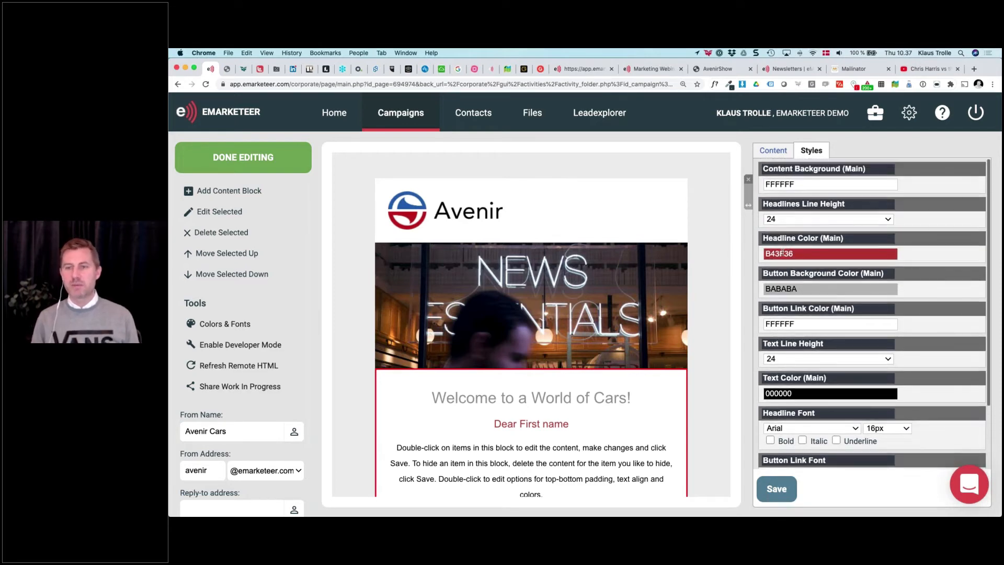
click(780, 253)
key(super+c)
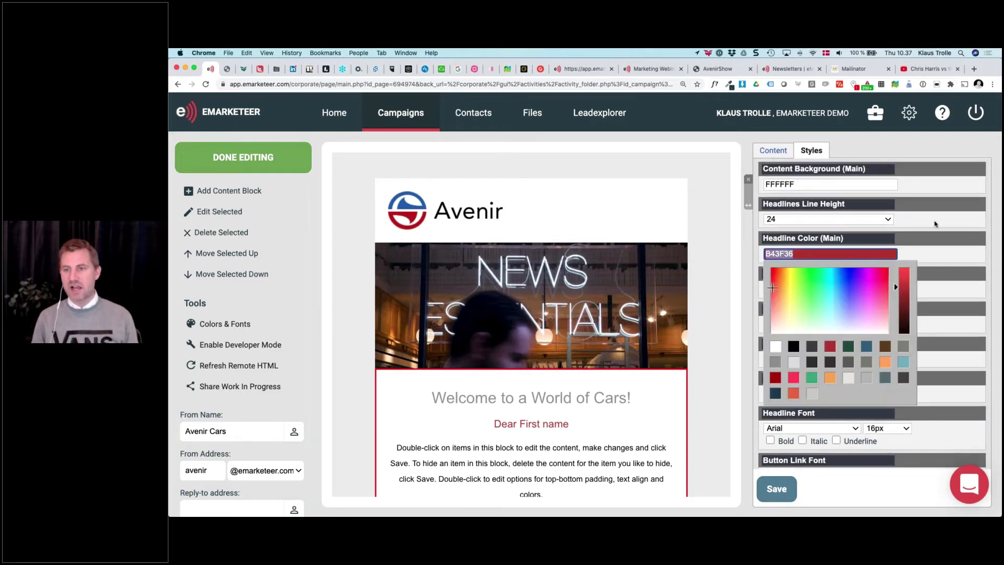
click(935, 224)
Change the button background colour from grey BABABA to red B43F36 and review the email zoomed out
click(822, 289)
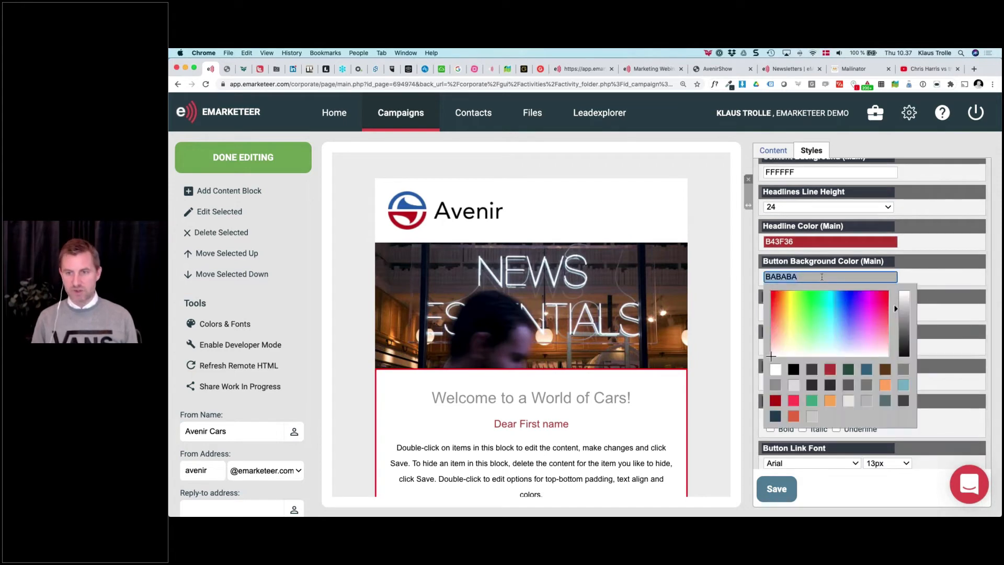
key(super+v)
click(924, 277)
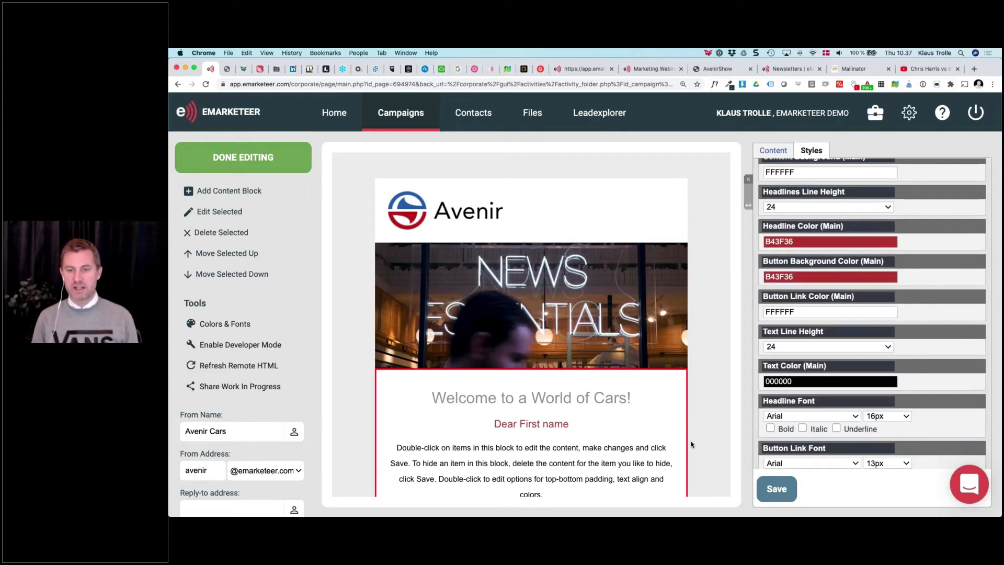
scroll(691, 445, down, 3)
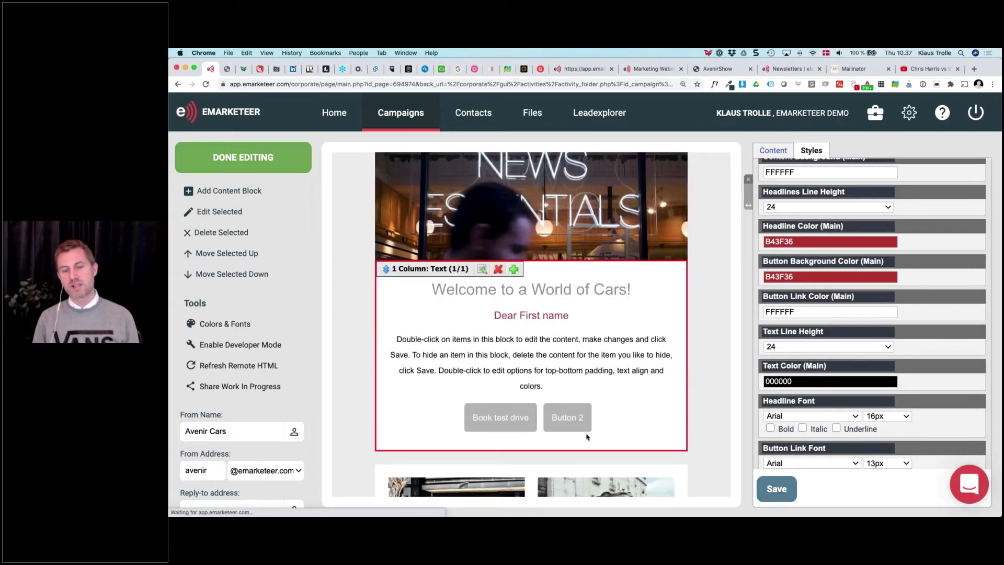
scroll(586, 435, down, 3)
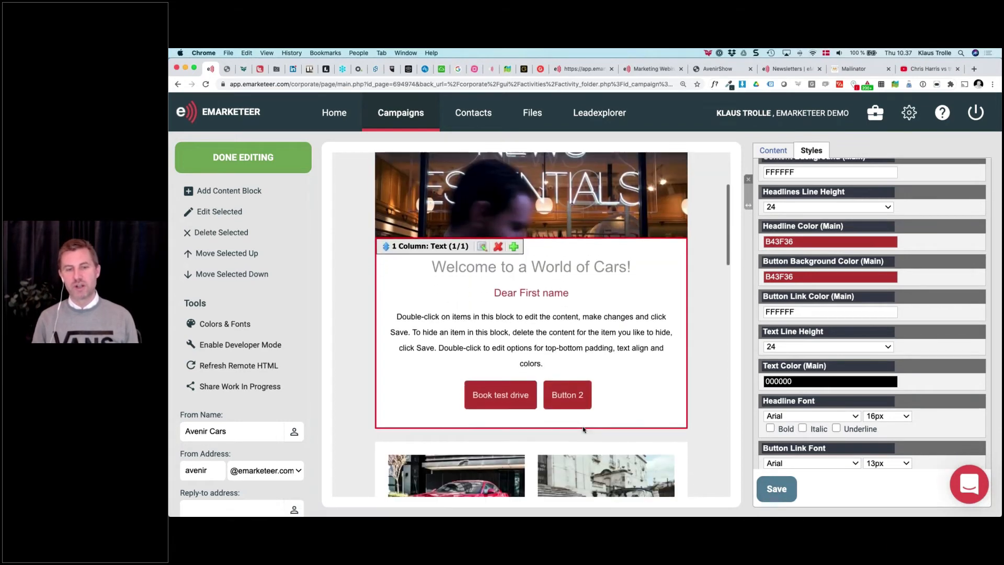
scroll(572, 389, down, 6)
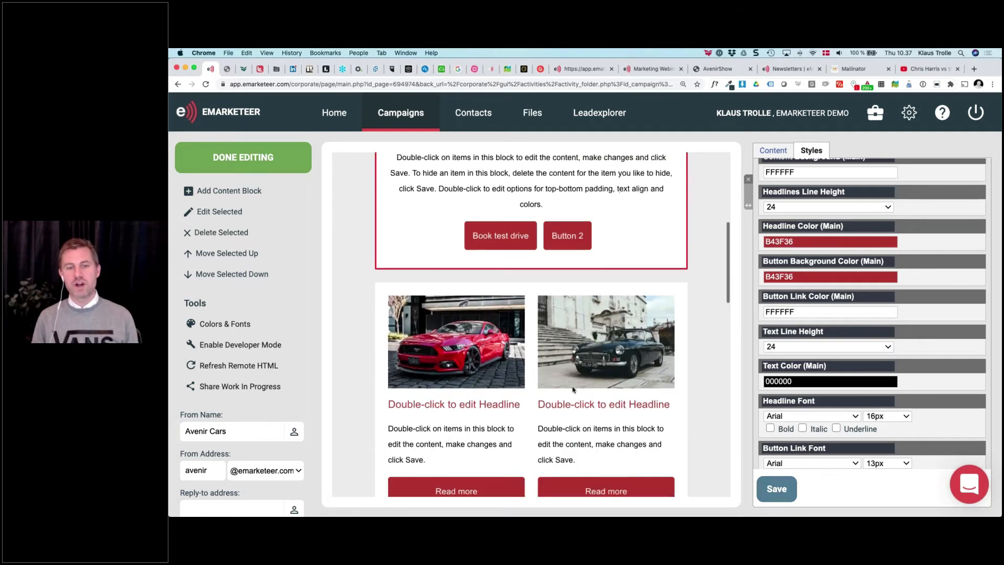
scroll(539, 250, up, 2)
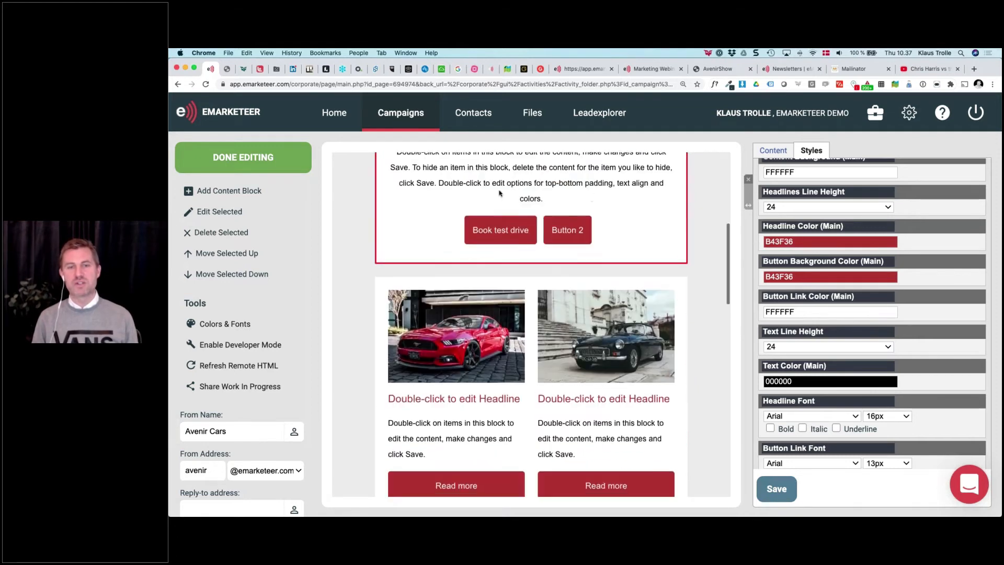
scroll(463, 401, down, 3)
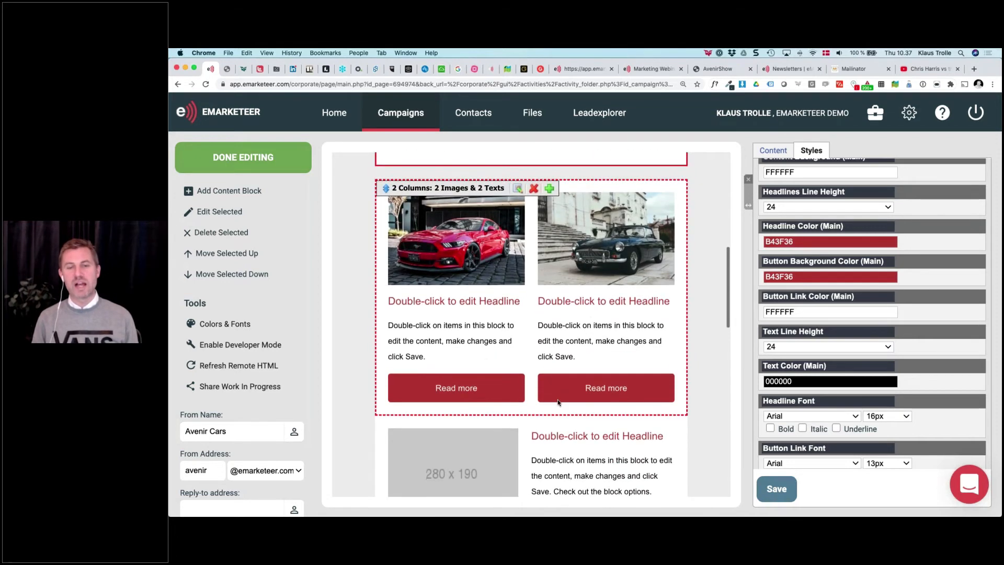
scroll(463, 402, down, 4)
scroll(663, 288, up, 3)
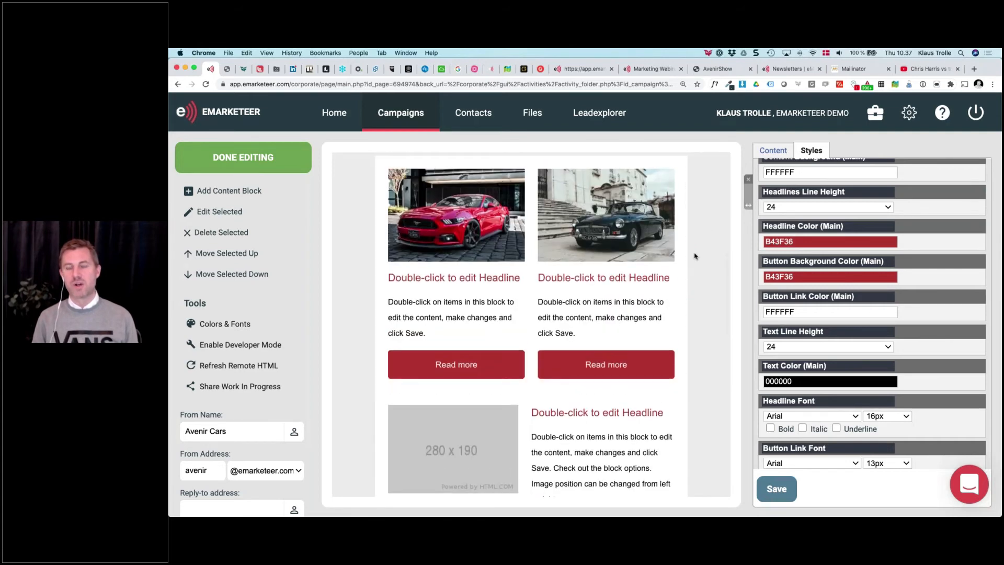
key(super+minus)
key(super+minus)
key(super+minus)
Switch the side panel to Content and select a block to show its settings
scroll(733, 257, up, 5)
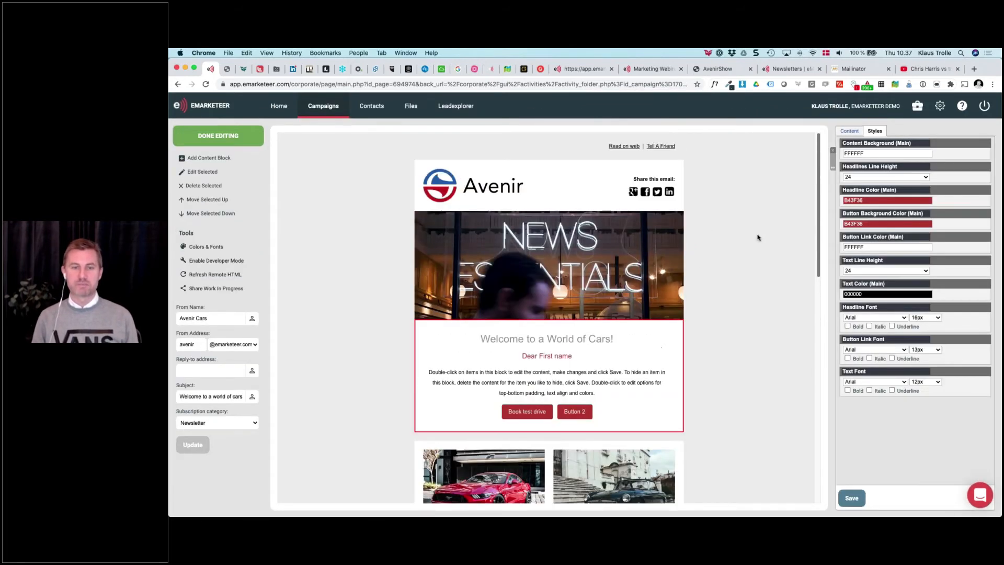
click(850, 131)
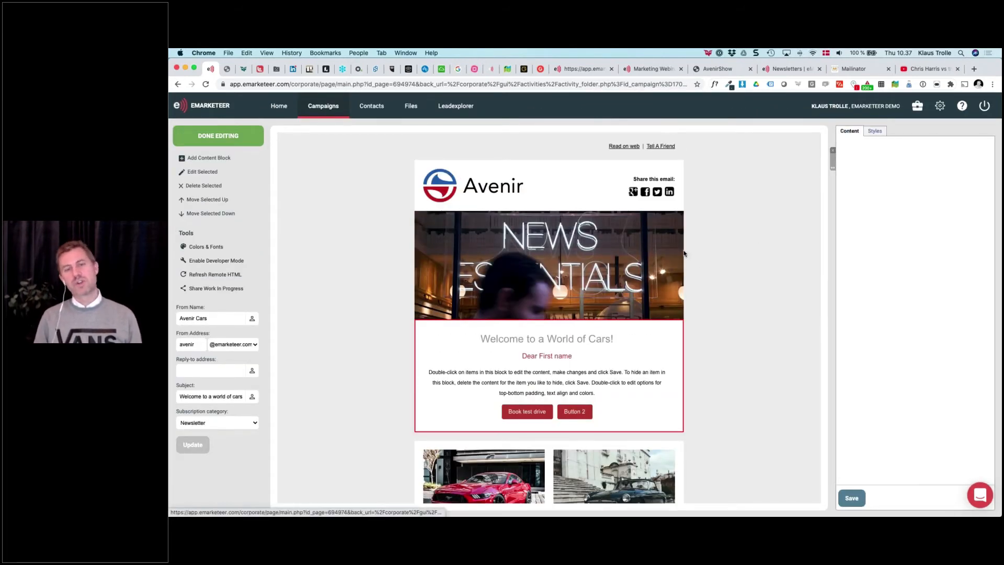
click(650, 253)
scroll(664, 293, down, 3)
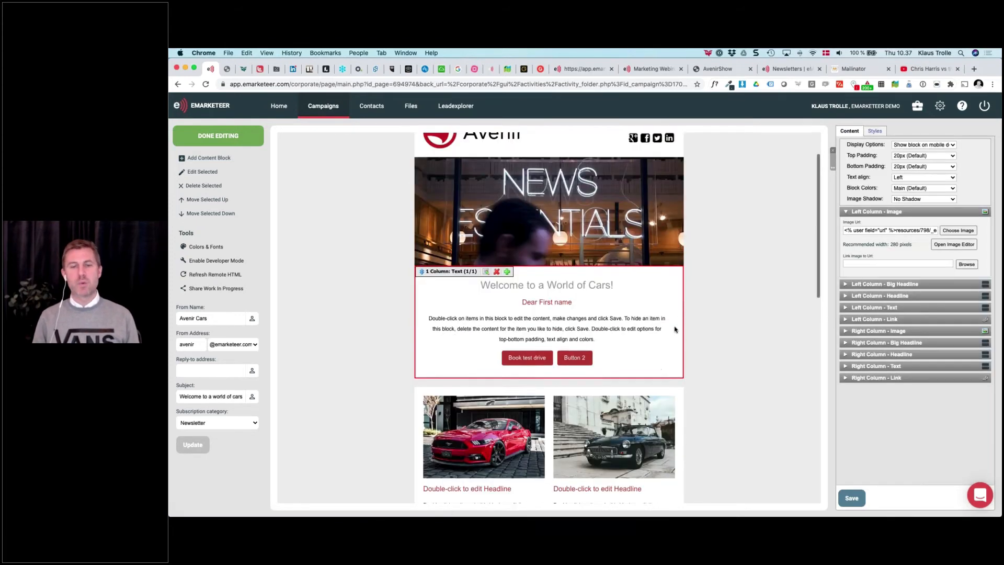
scroll(675, 329, up, 3)
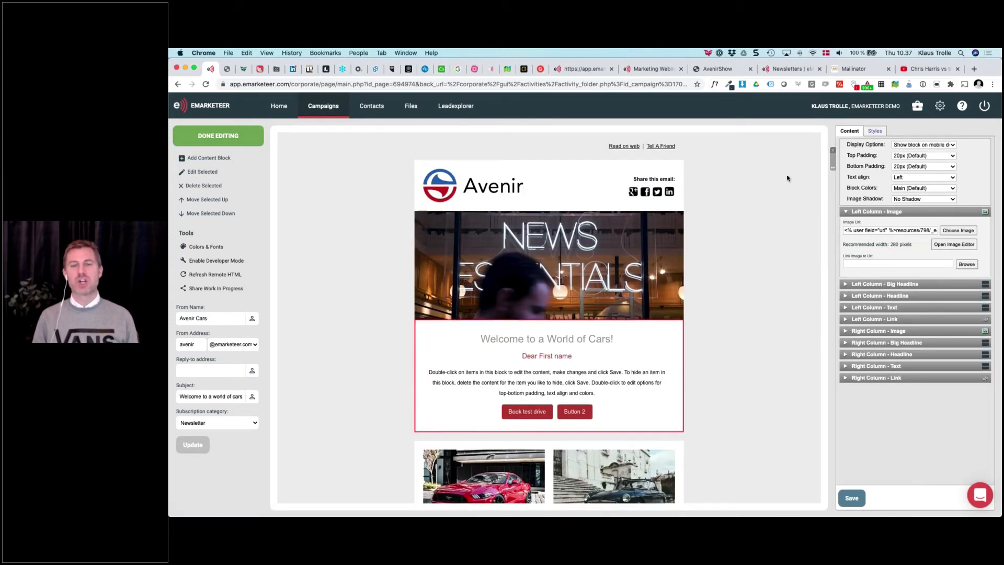
Narrow the preview to mobile width, scroll through the reflowed email, then restore full width
drag(830, 170, 477, 230)
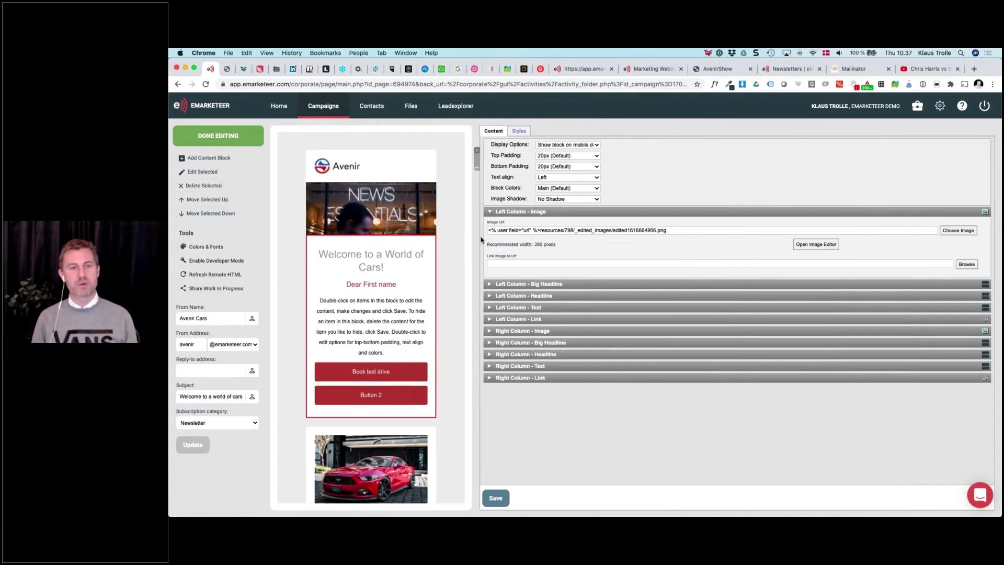
scroll(398, 330, down, 1)
scroll(397, 333, down, 10)
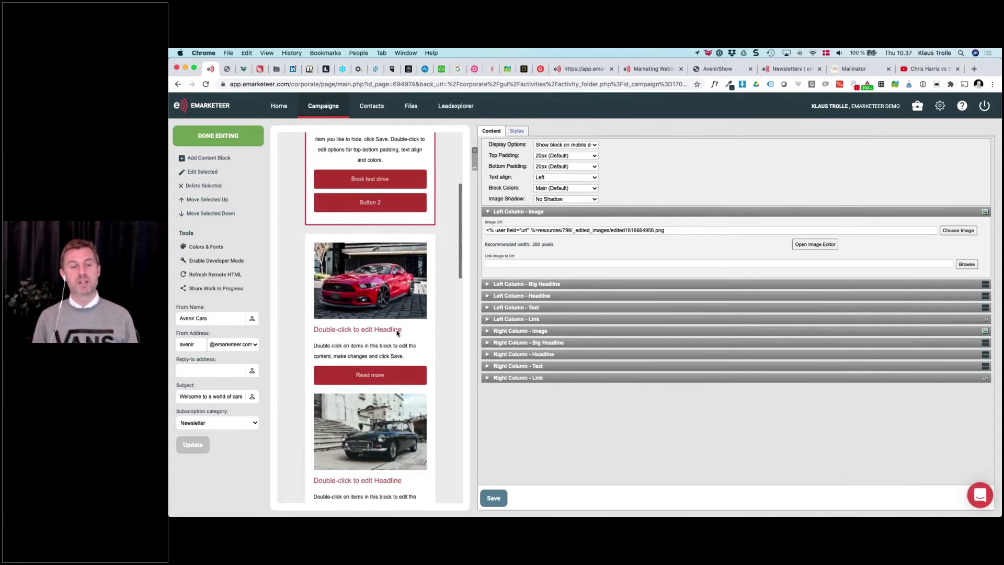
scroll(395, 345, up, 5)
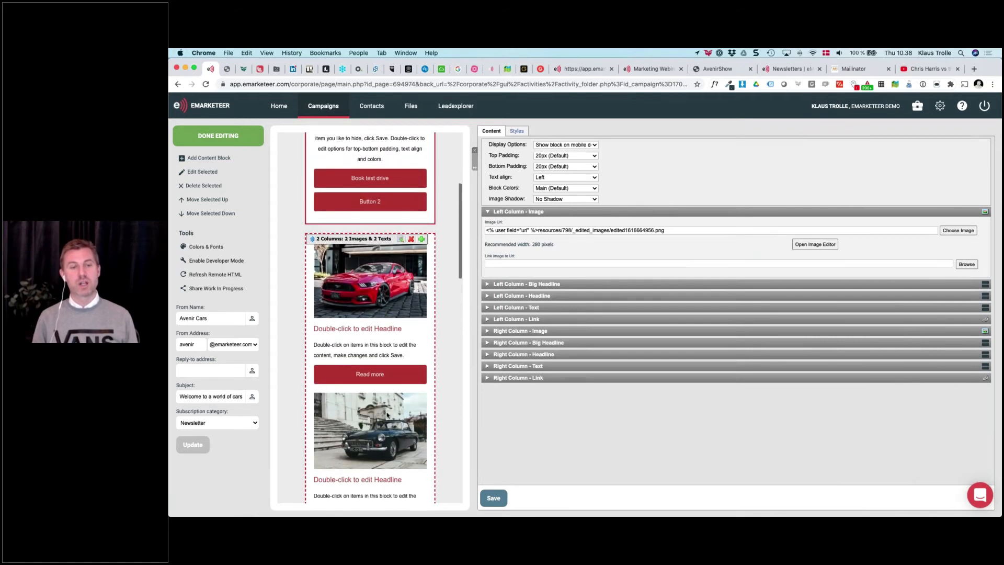
scroll(386, 405, down, 3)
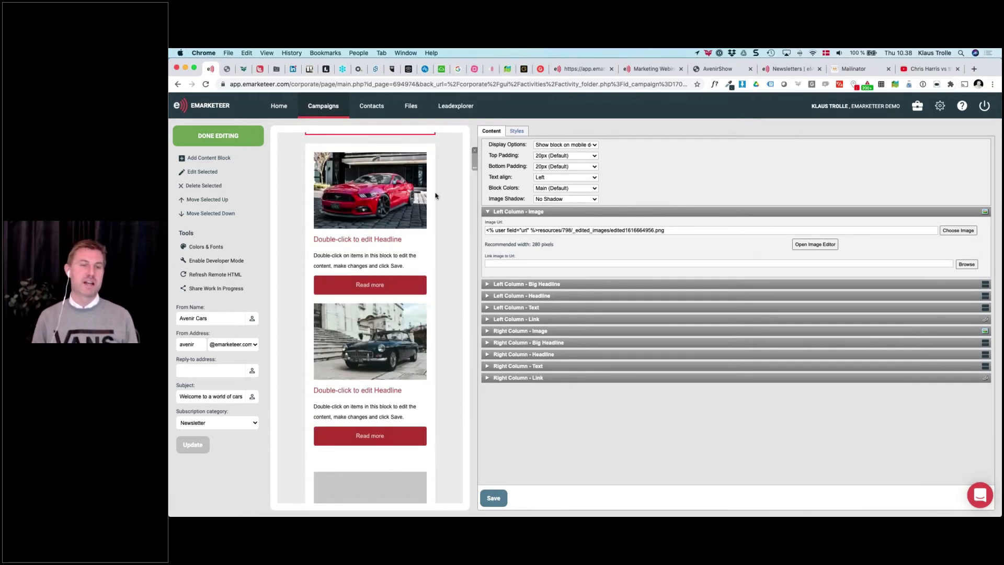
scroll(437, 195, up, 8)
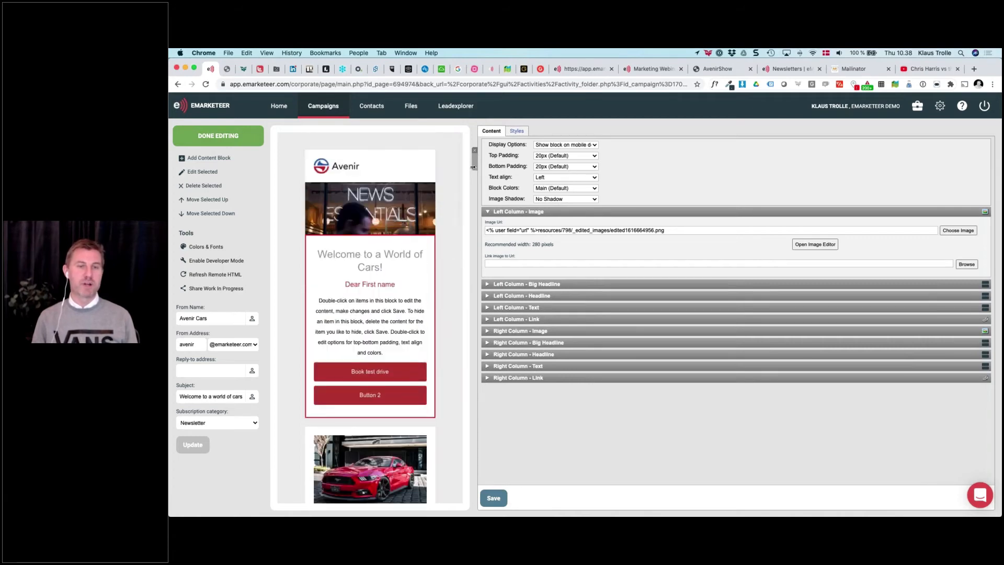
drag(474, 166, 605, 170)
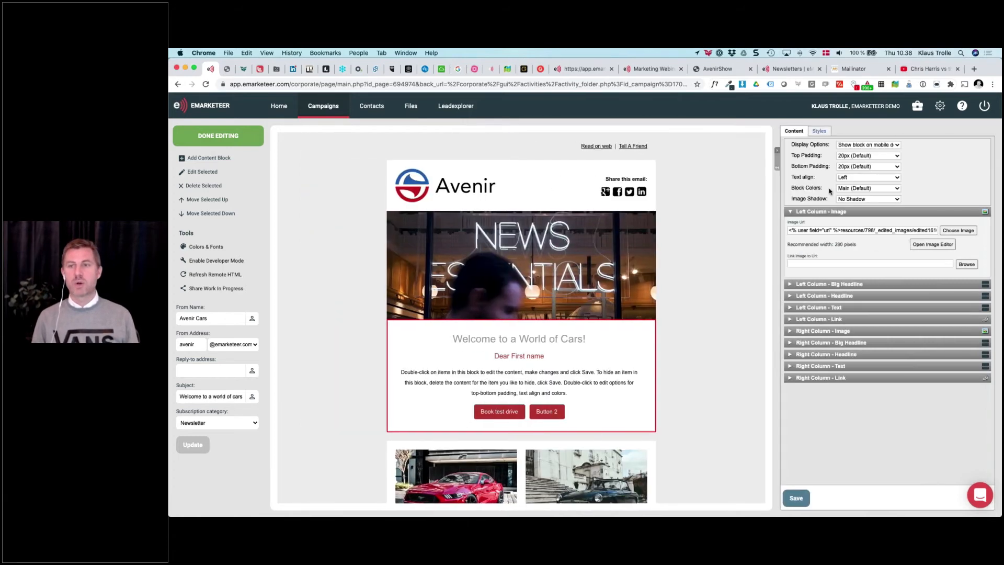
scroll(623, 280, down, 2)
scroll(624, 283, up, 3)
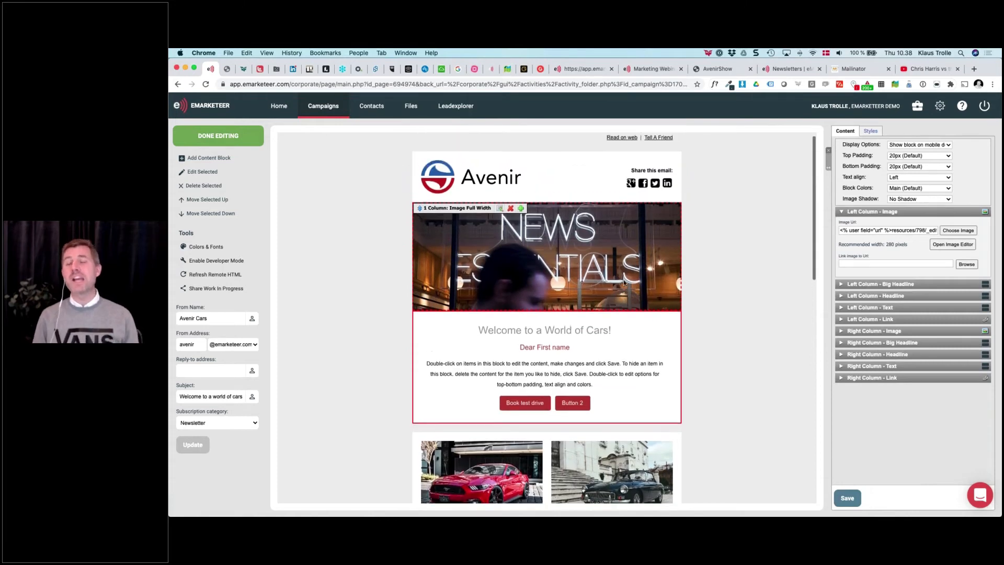
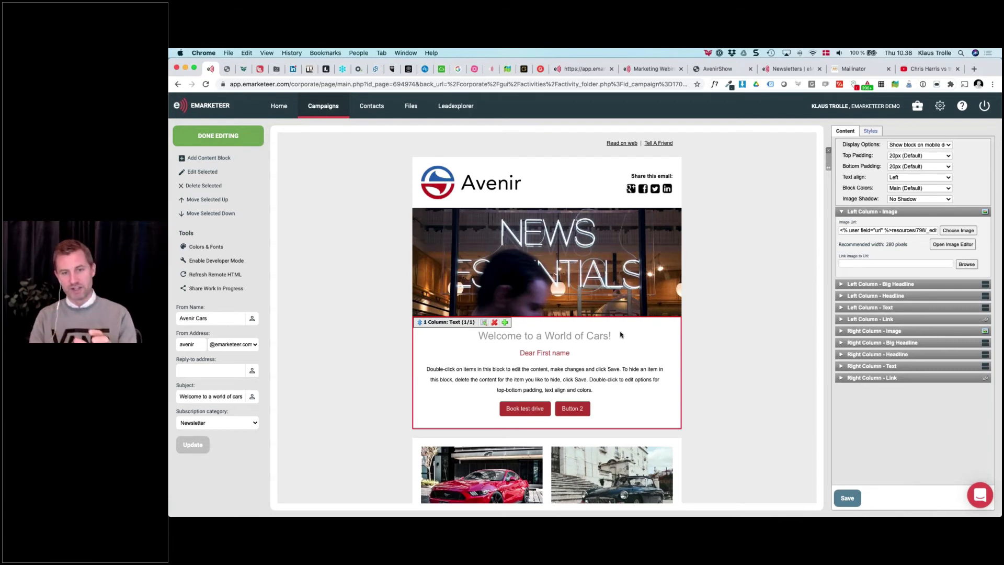
Open the footer Big Headline block's settings and check its Display Options, leaving it shown on mobile
scroll(621, 335, down, 10)
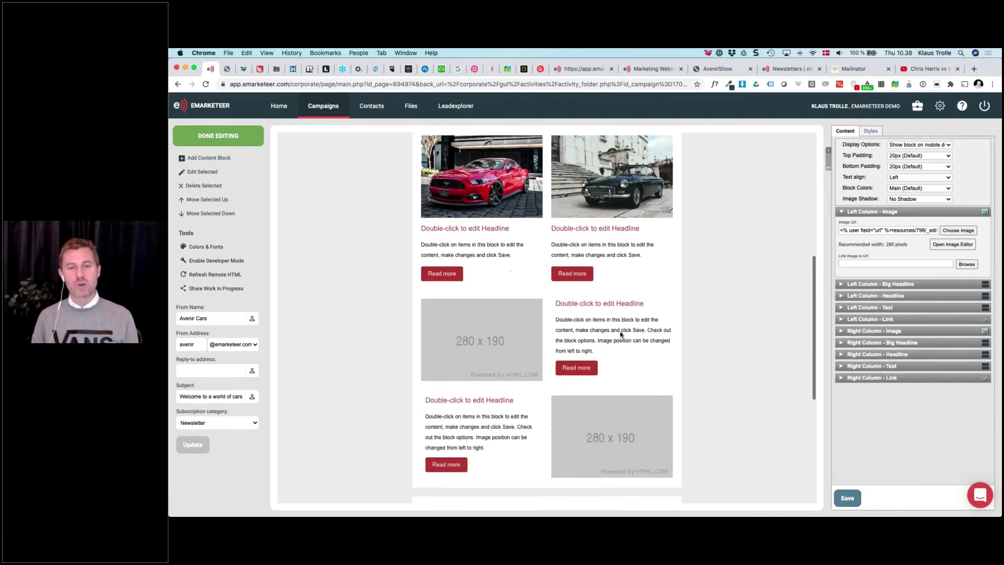
scroll(433, 321, down, 5)
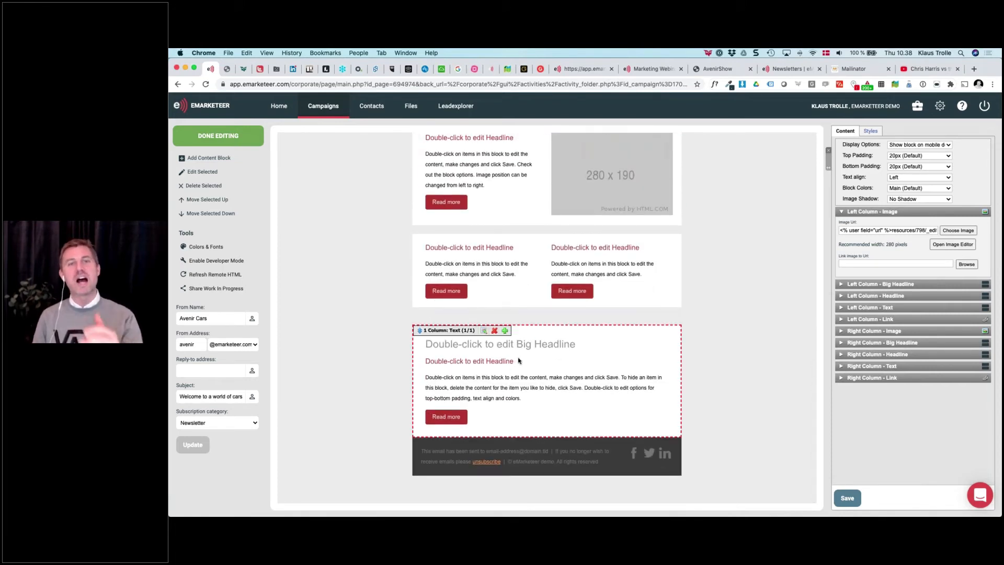
double_click(536, 349)
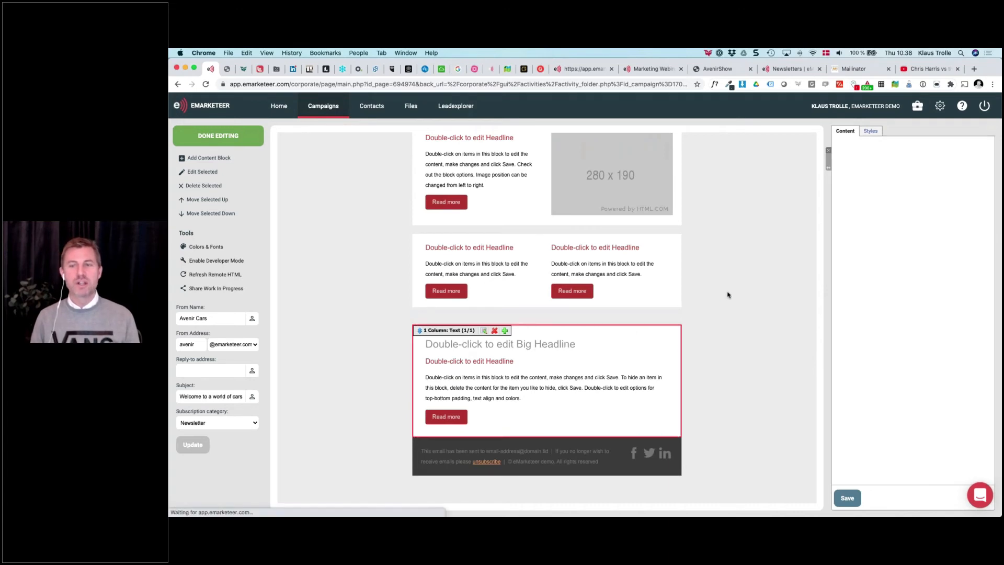
key(super+plus)
key(super+plus)
key(super+plus)
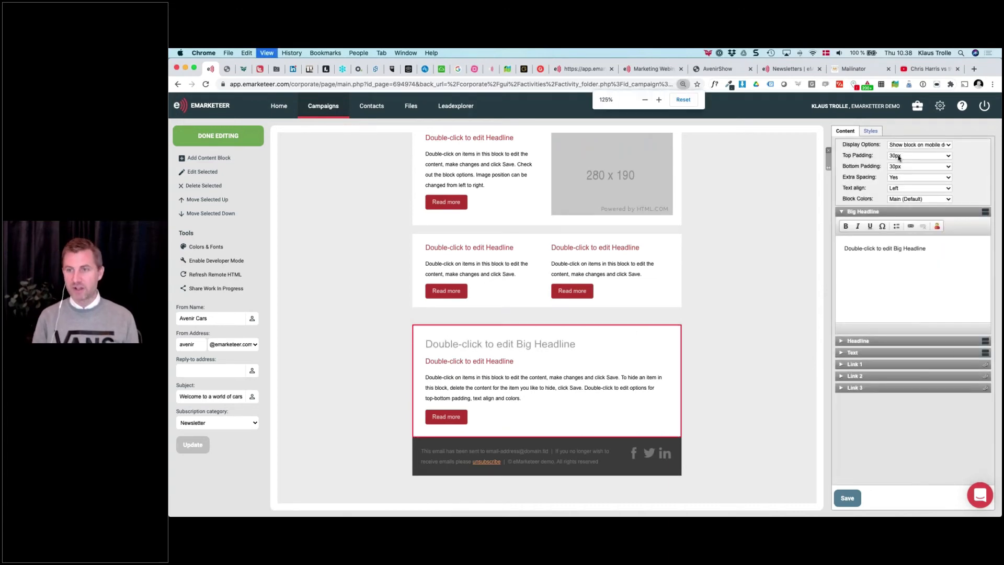
key(super+plus)
click(864, 186)
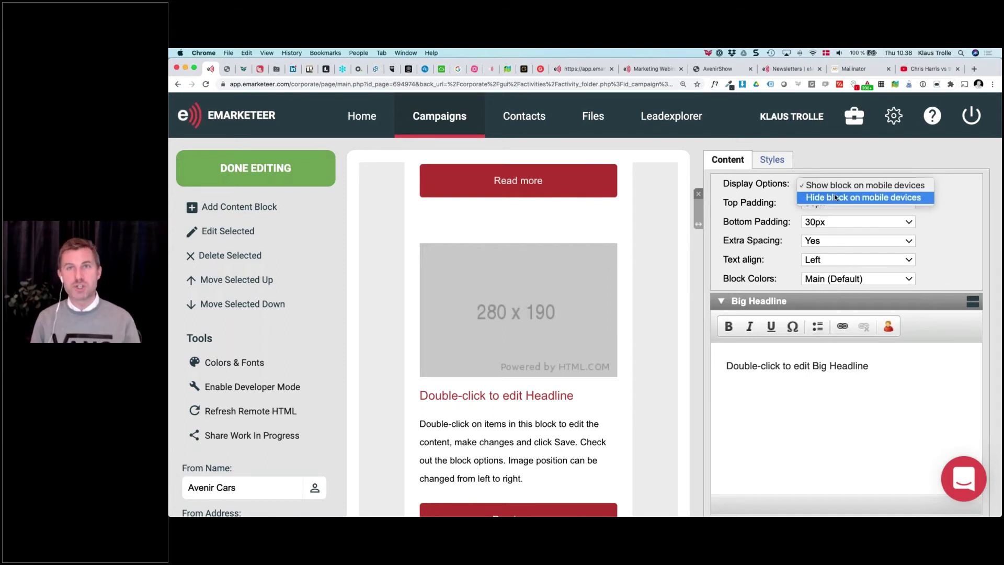
click(770, 185)
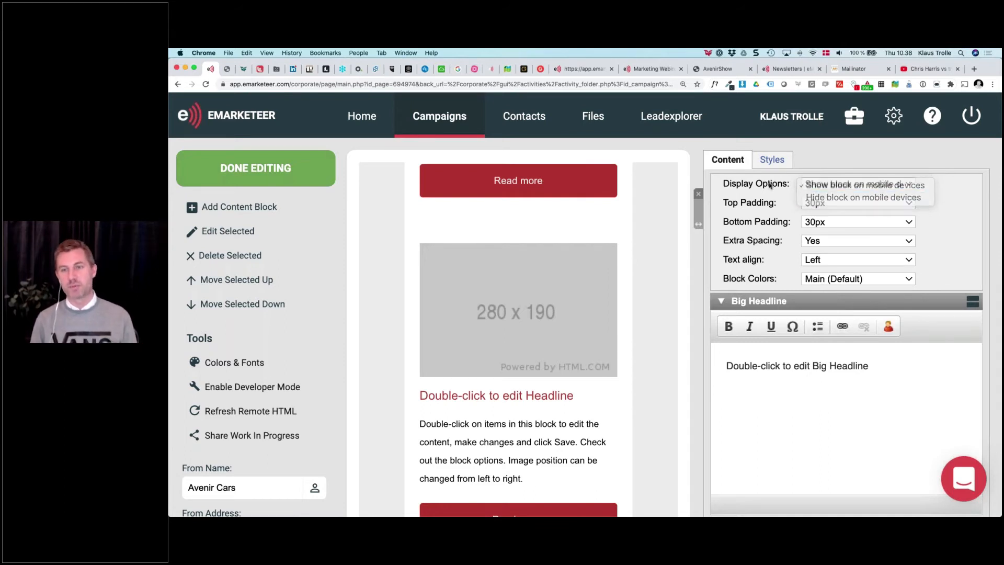
key(super+minus)
key(super+minus)
key(super+minus)
key(super+minus)
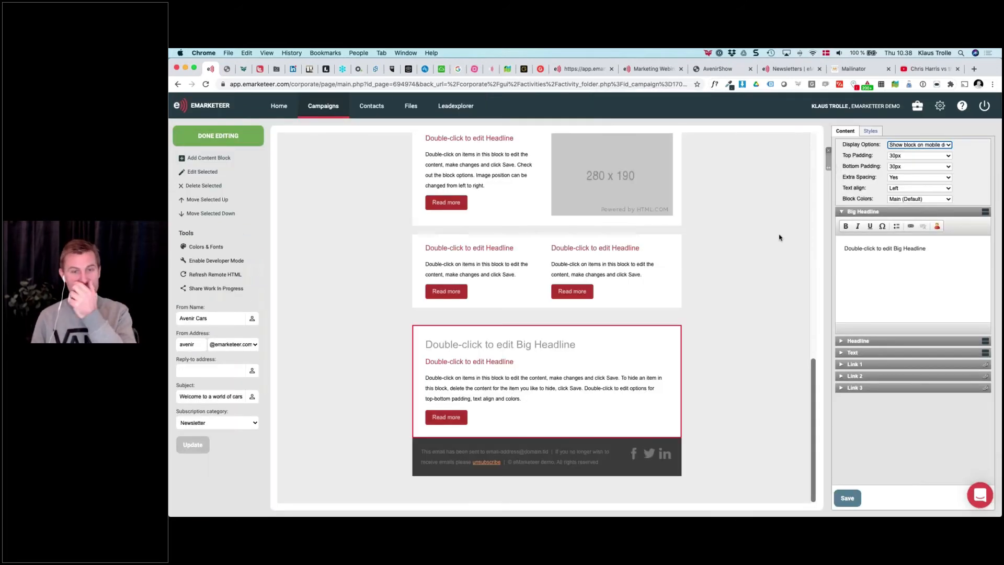
scroll(724, 289, up, 5)
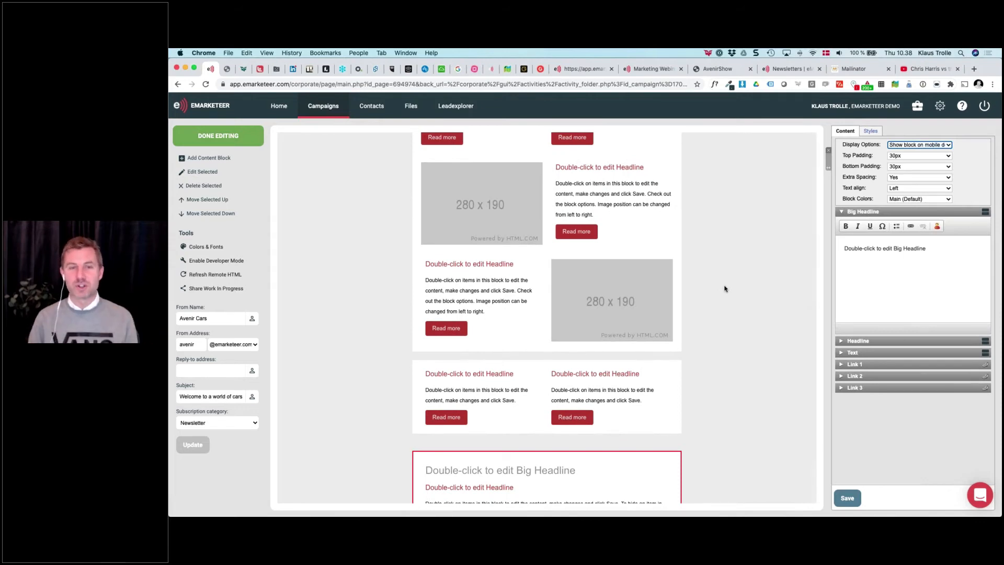
scroll(724, 289, up, 15)
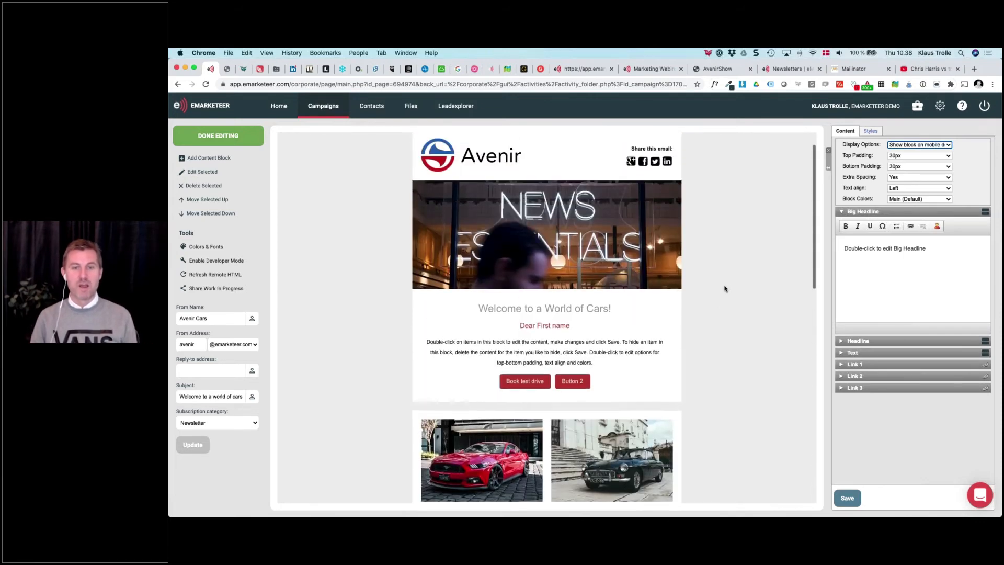
scroll(724, 289, up, 2)
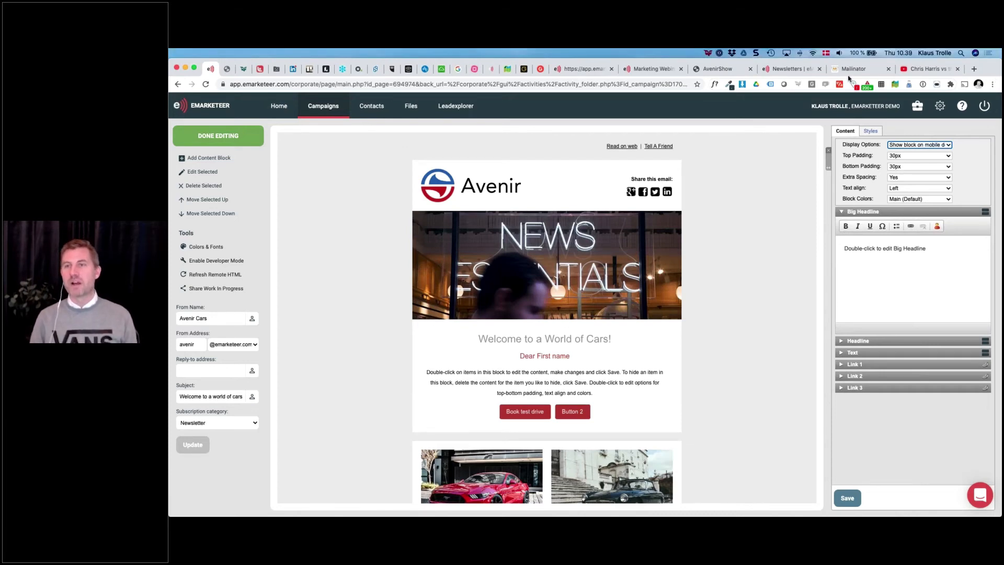
scroll(622, 293, down, 2)
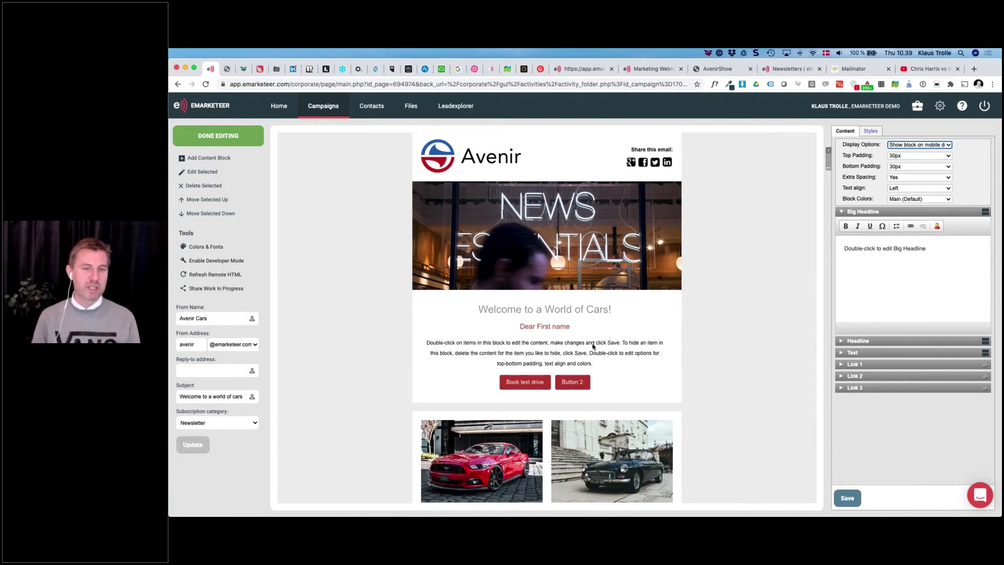
scroll(593, 345, down, 1)
click(563, 323)
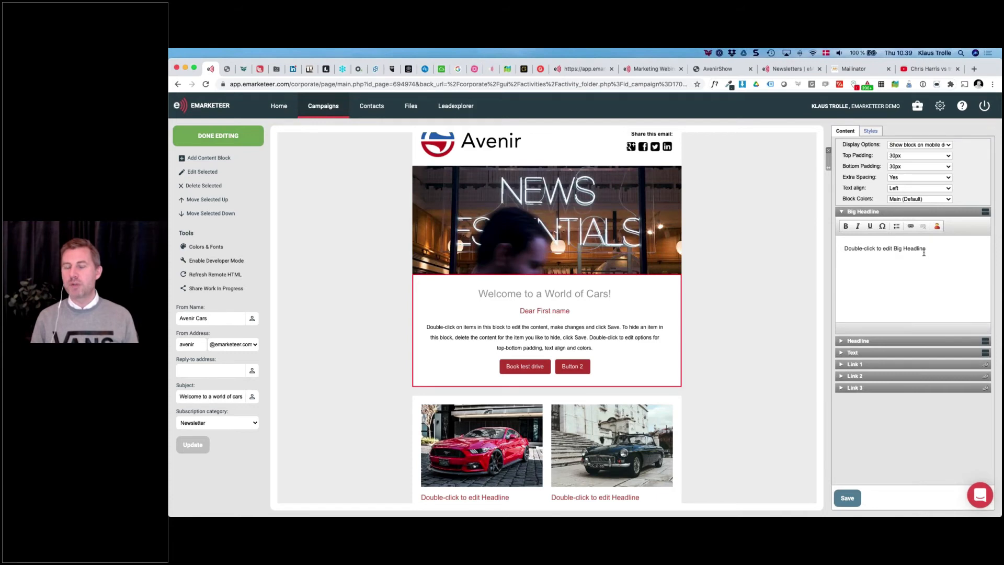
scroll(613, 351, down, 4)
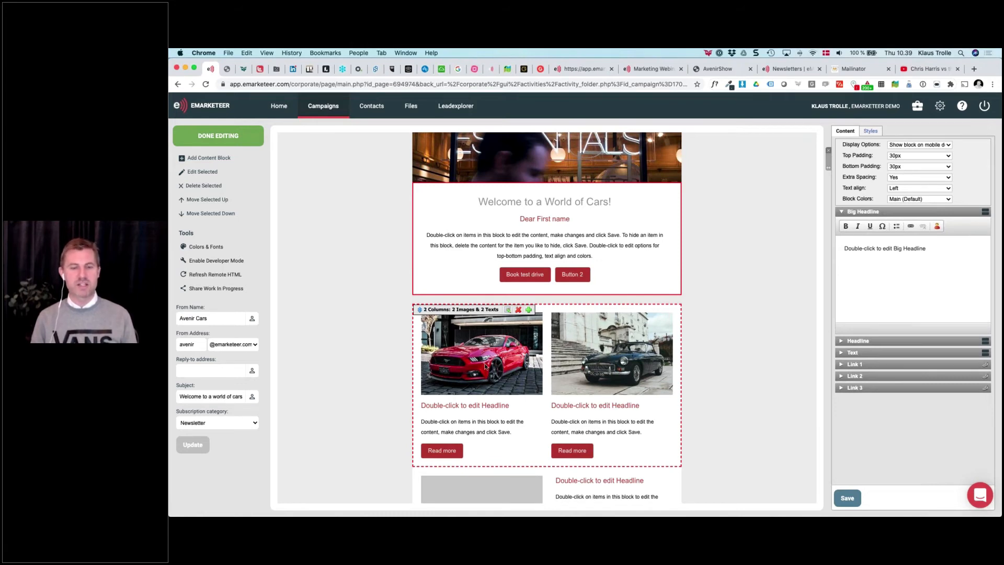
scroll(486, 366, down, 2)
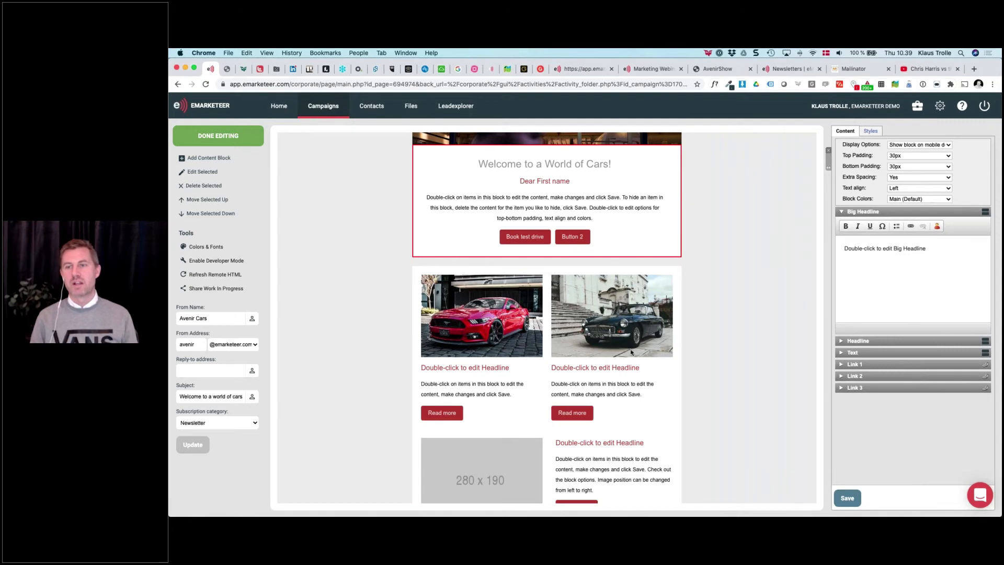
scroll(609, 357, down, 2)
scroll(538, 329, up, 5)
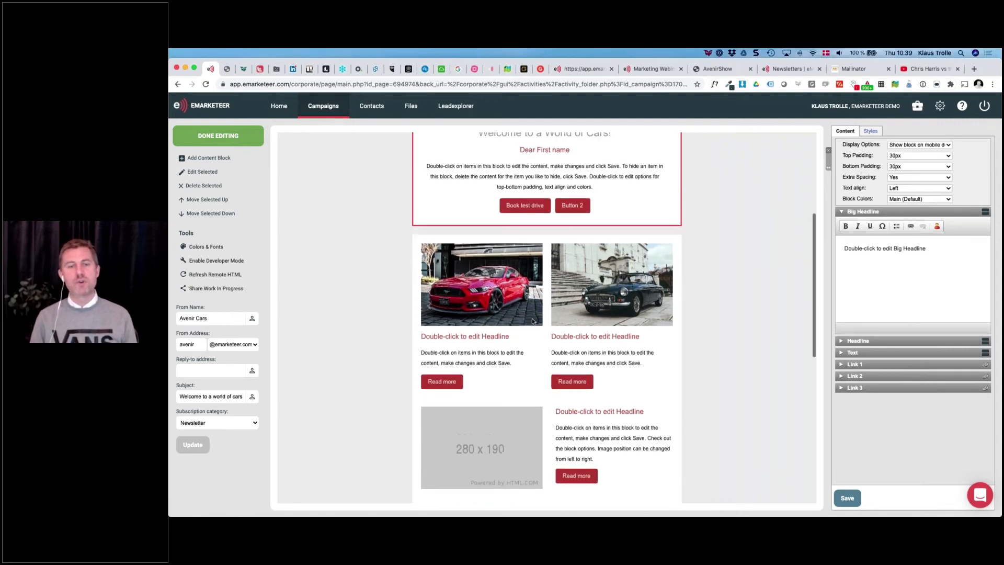
scroll(538, 330, down, 2)
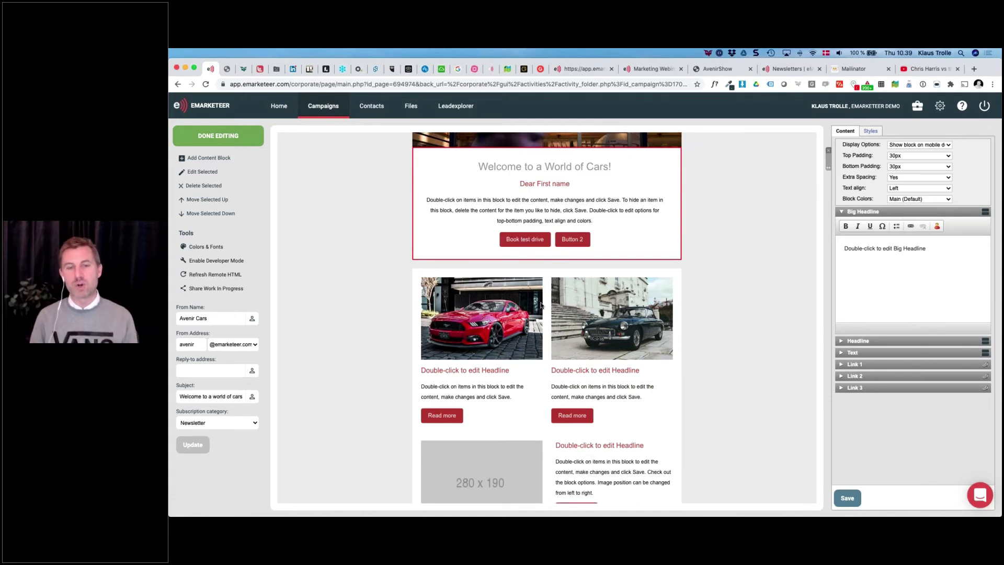
mouse_move(554, 304)
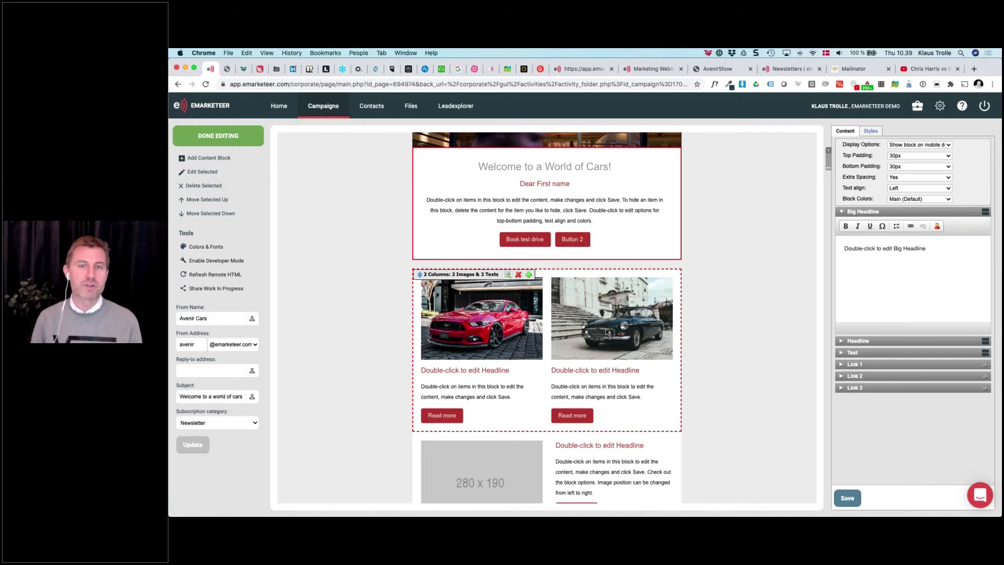
scroll(607, 332, down, 2)
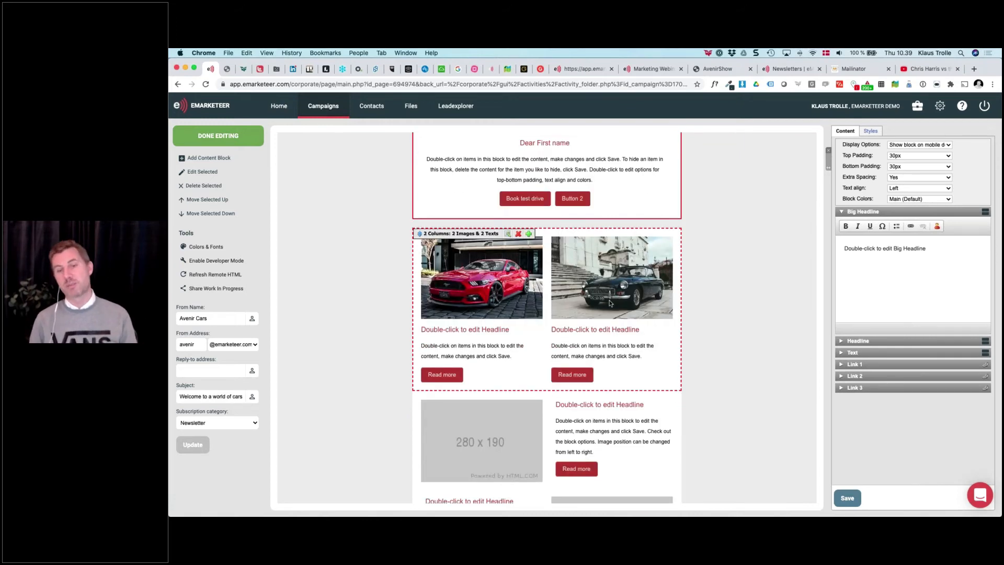
scroll(609, 303, down, 5)
scroll(617, 301, up, 15)
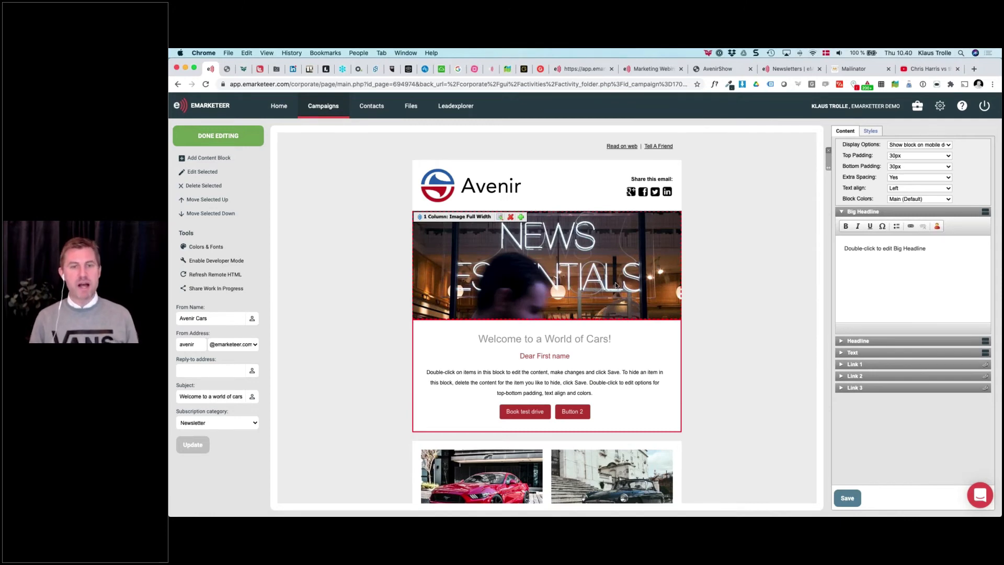
scroll(631, 296, down, 5)
scroll(607, 367, down, 4)
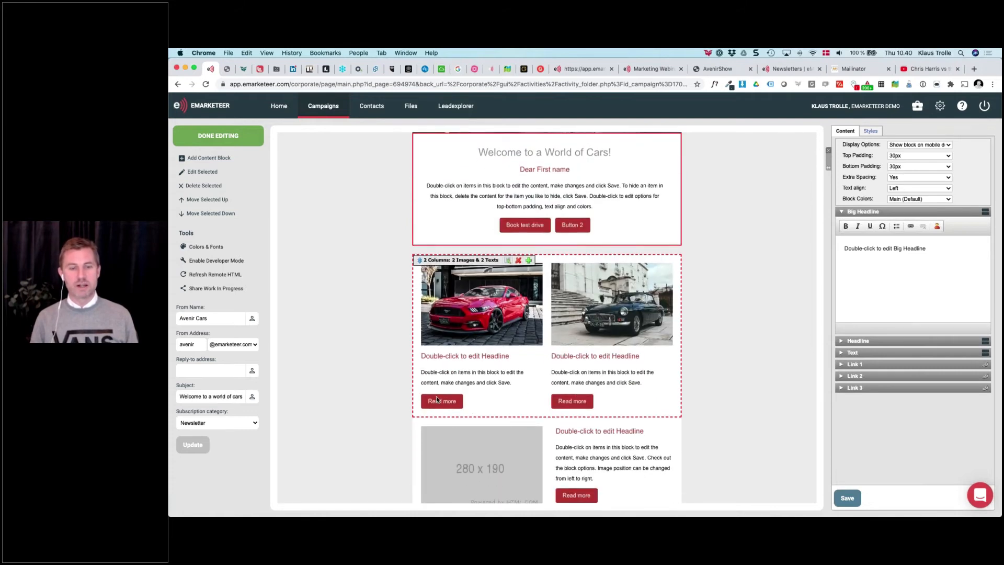
Change the car block's button captions to 'Sports cars' and 'Classic Cars' and save
click(443, 402)
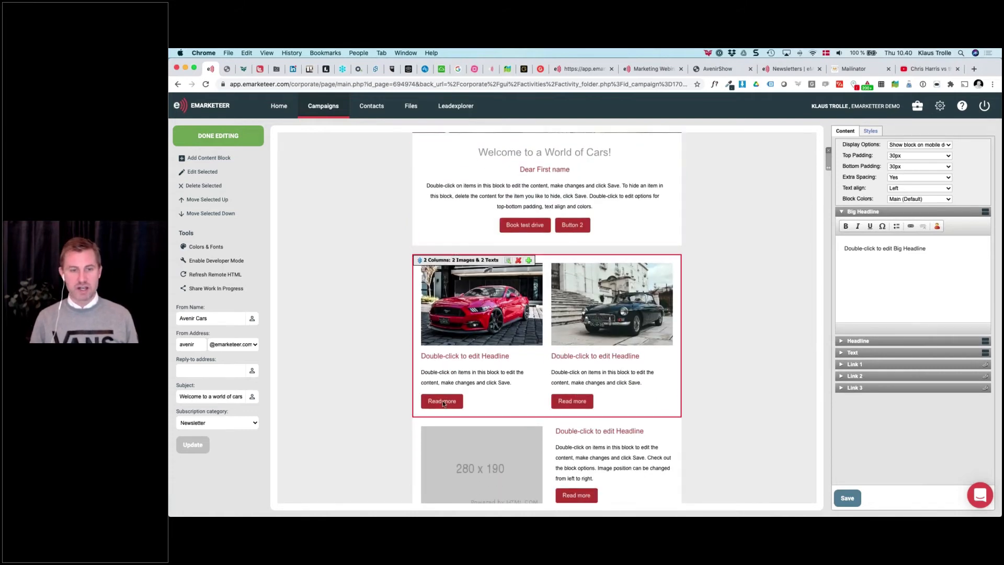
double_click(443, 402)
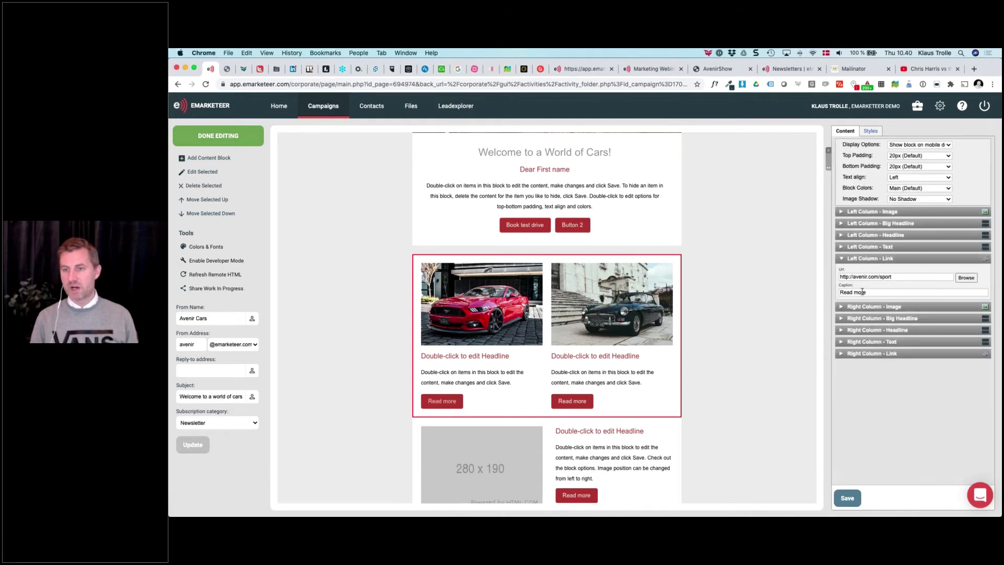
triple_click(862, 292)
text(Sports cars)
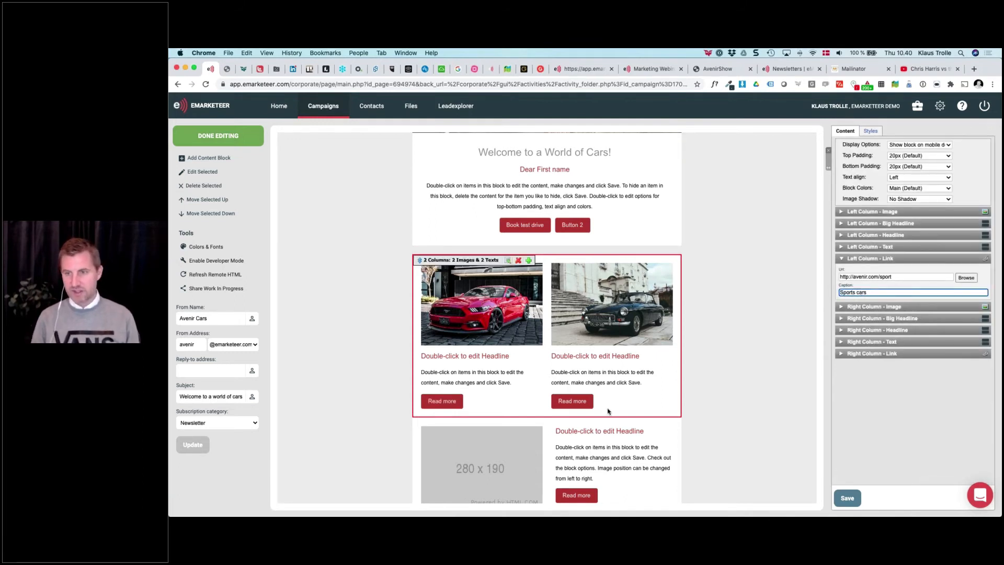
double_click(572, 401)
triple_click(857, 351)
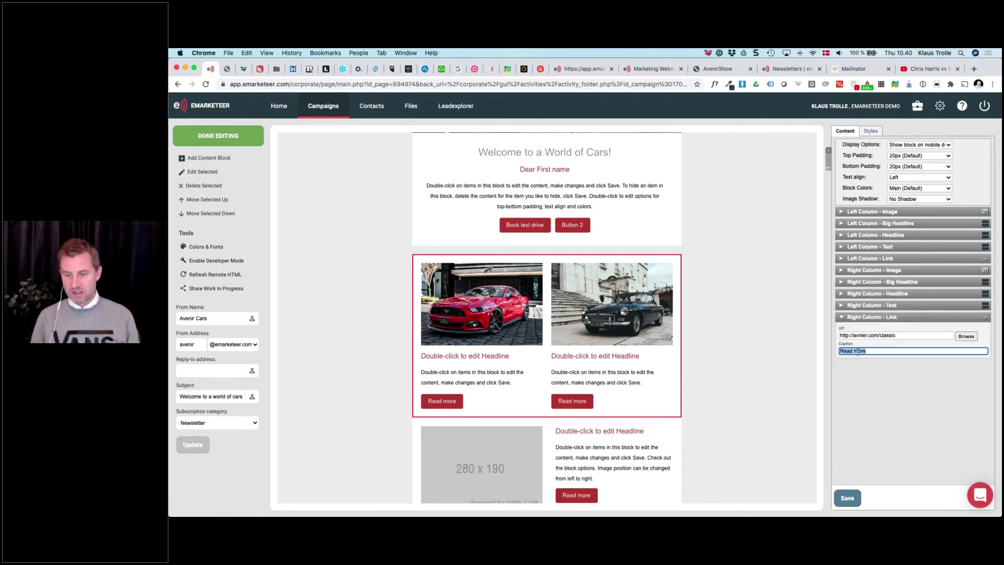
text(Classic Cars)
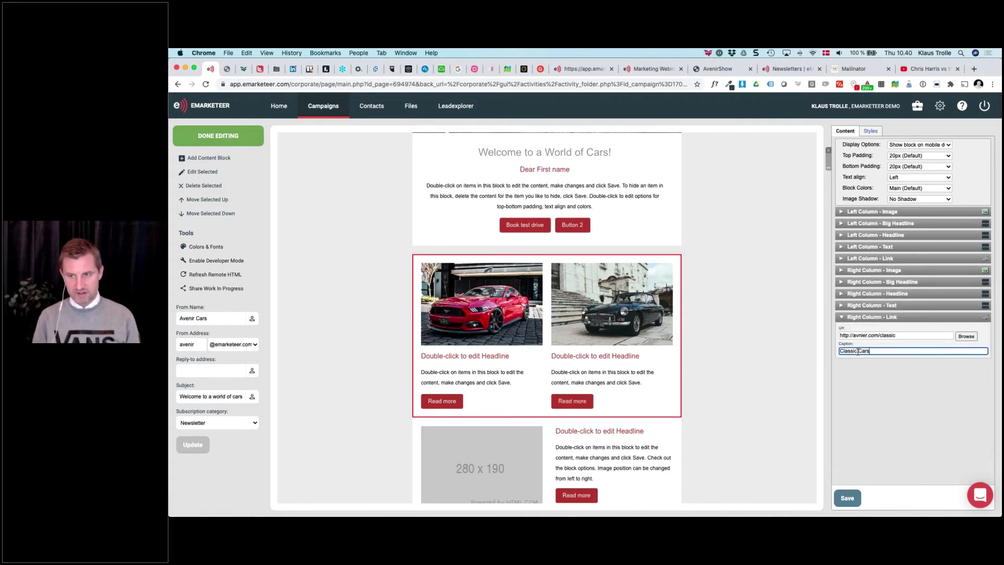
click(847, 498)
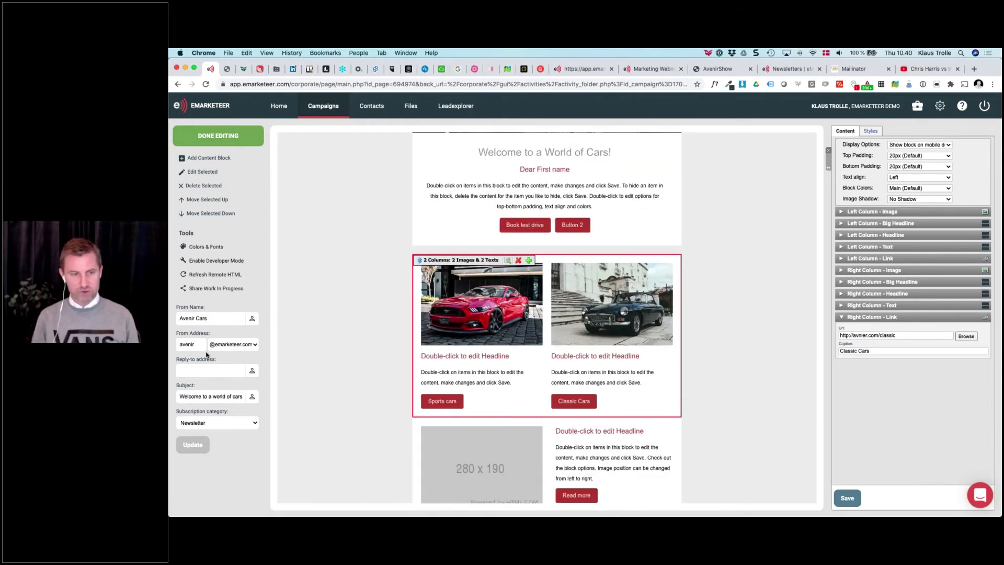
key(super+plus)
key(super+plus)
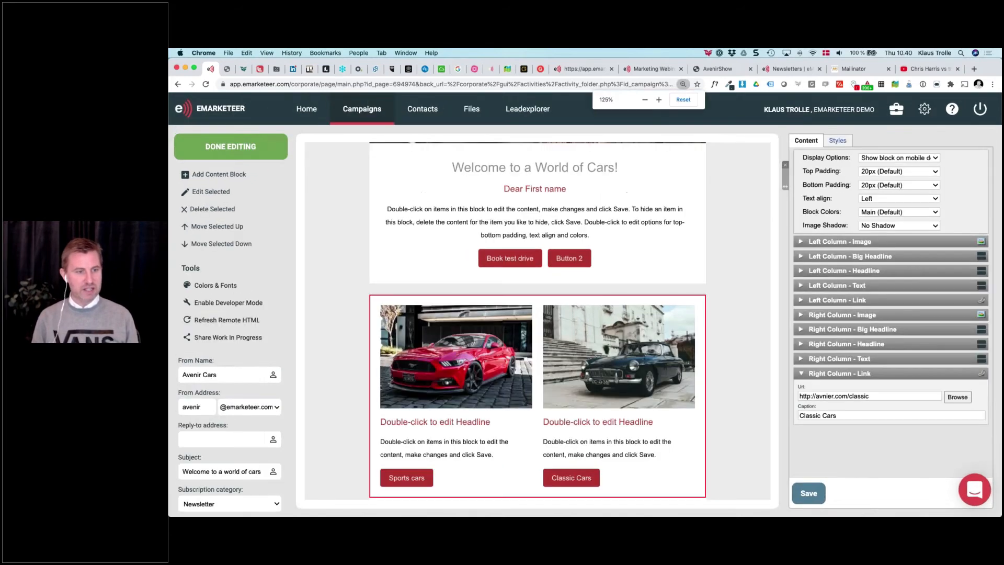
Set the subject to 'Welcome' + FirstName field + 'to a world of cars' and update it
scroll(538, 320, down, 1)
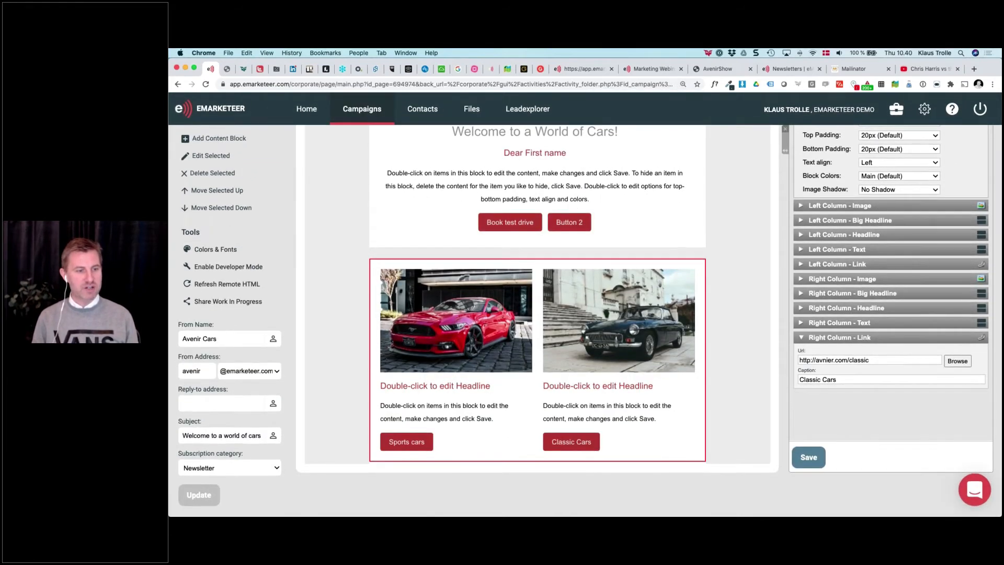
click(192, 435)
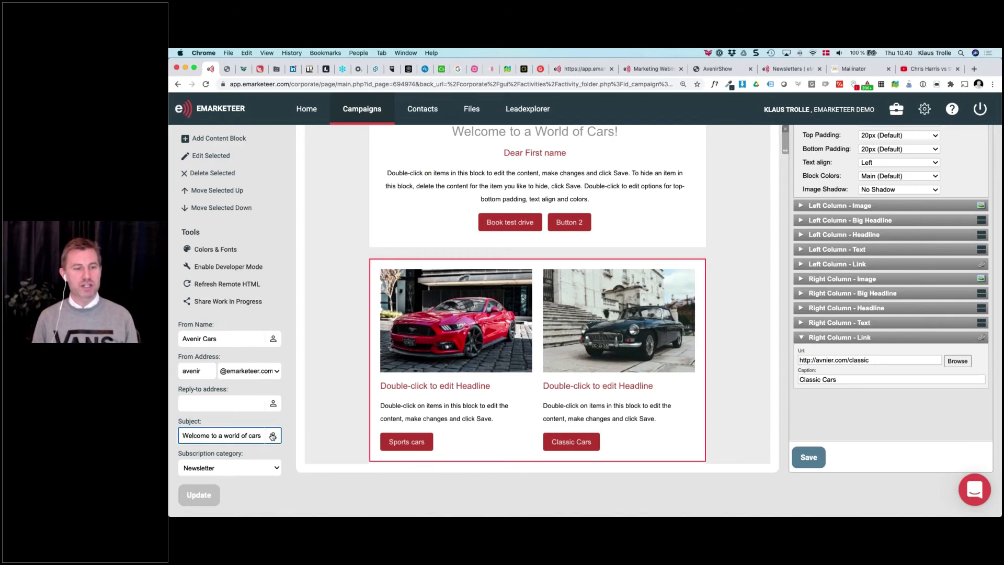
key(super+a)
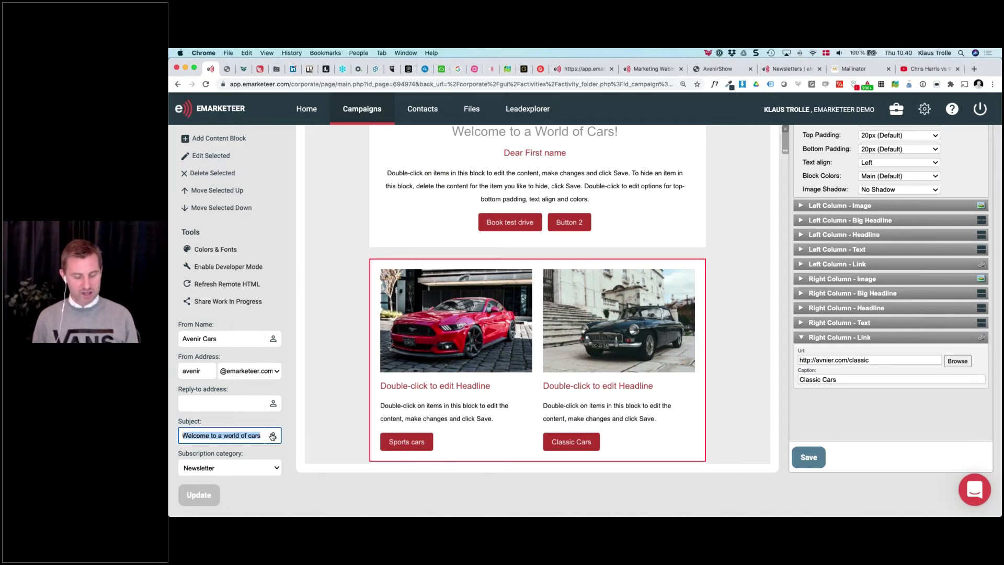
text(Wel)
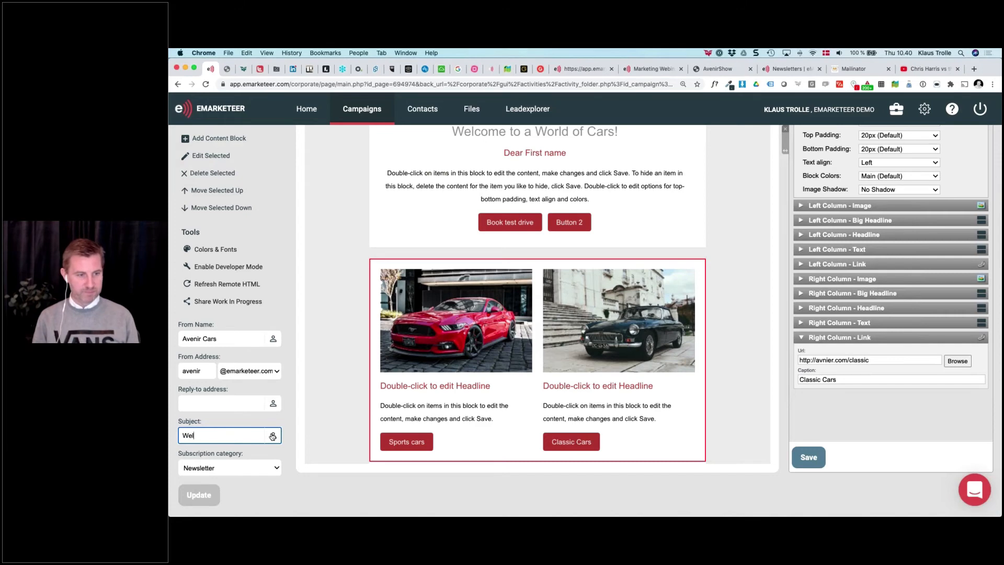
text(come)
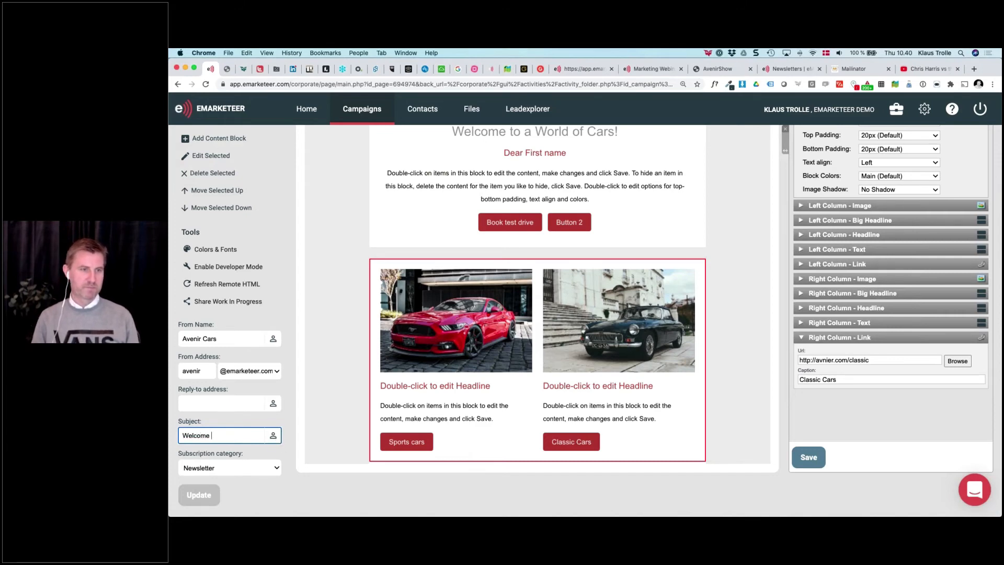
click(230, 249)
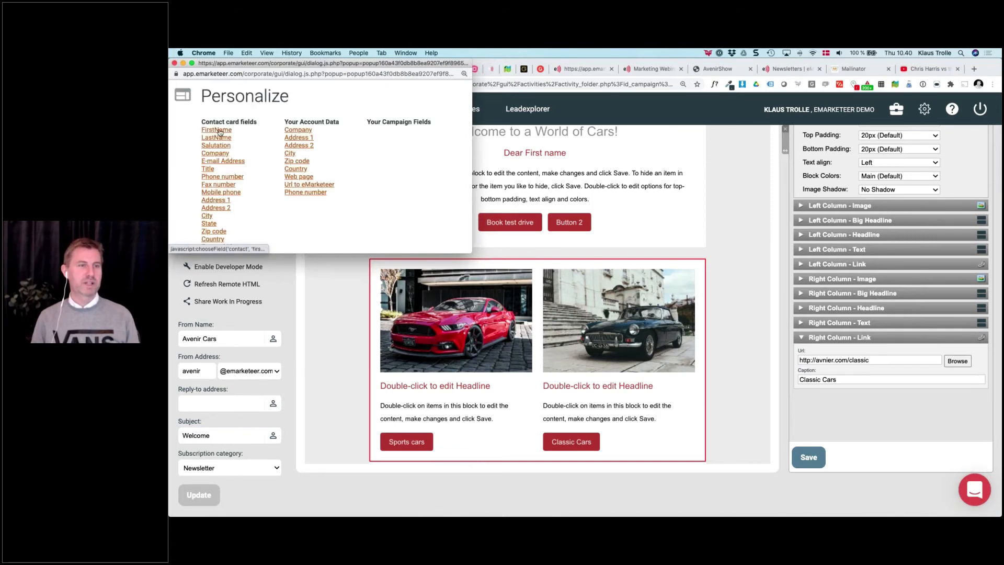
click(219, 132)
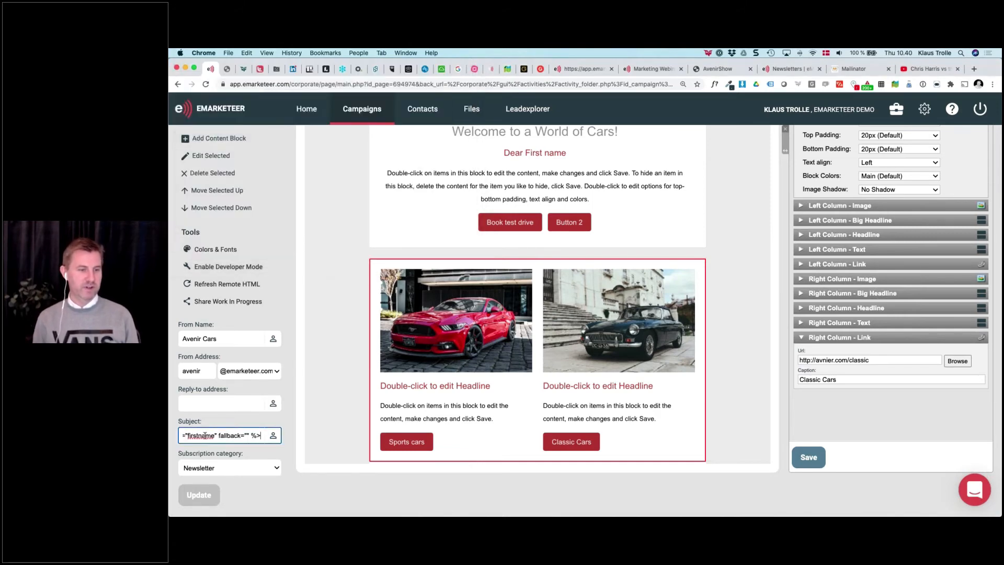
text(to a world)
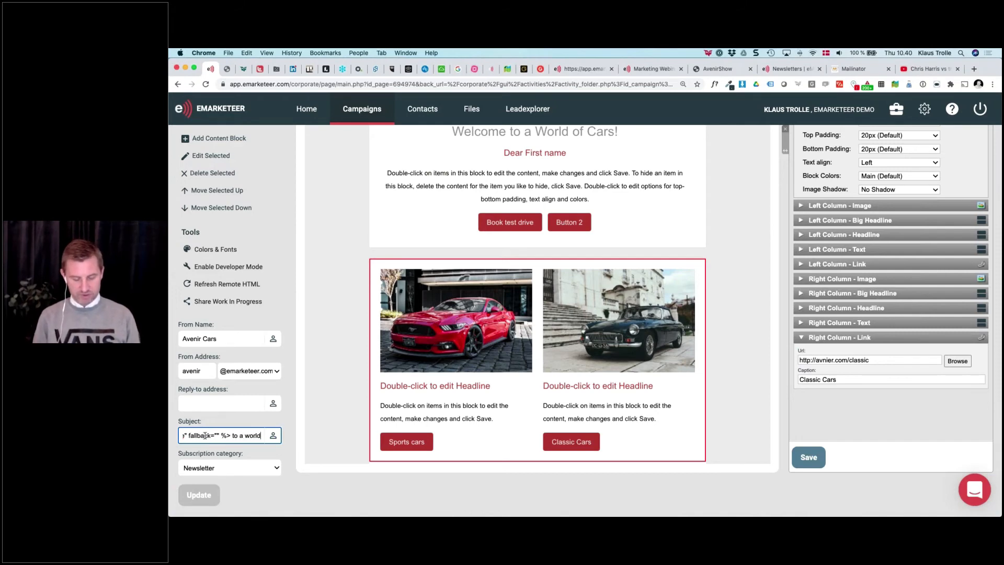
text( of cars)
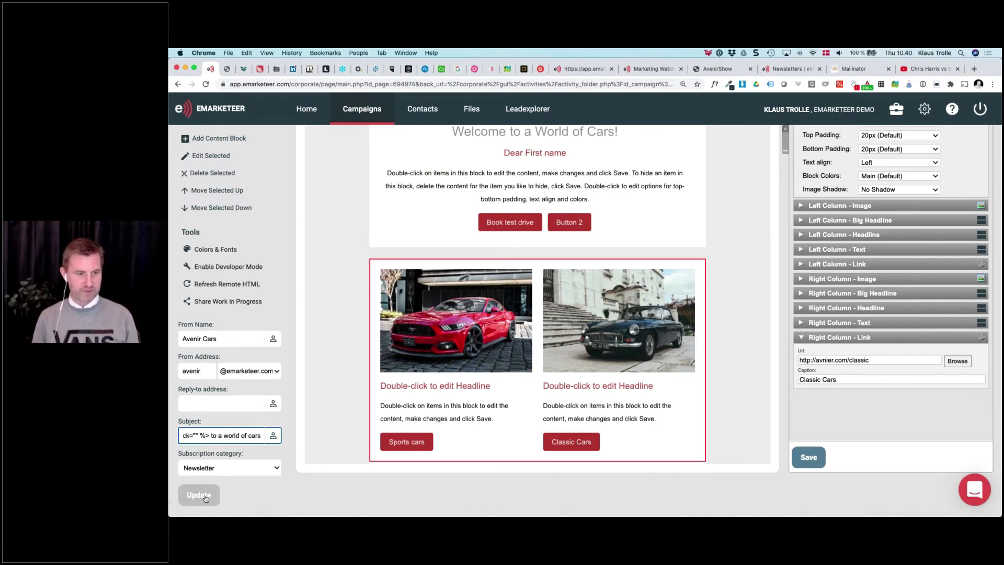
click(206, 496)
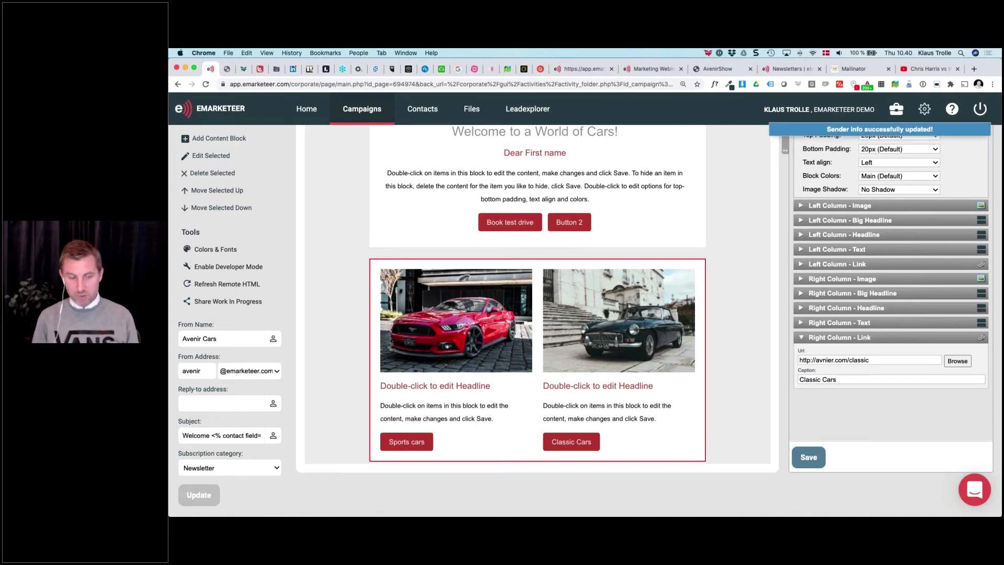
key(super+0)
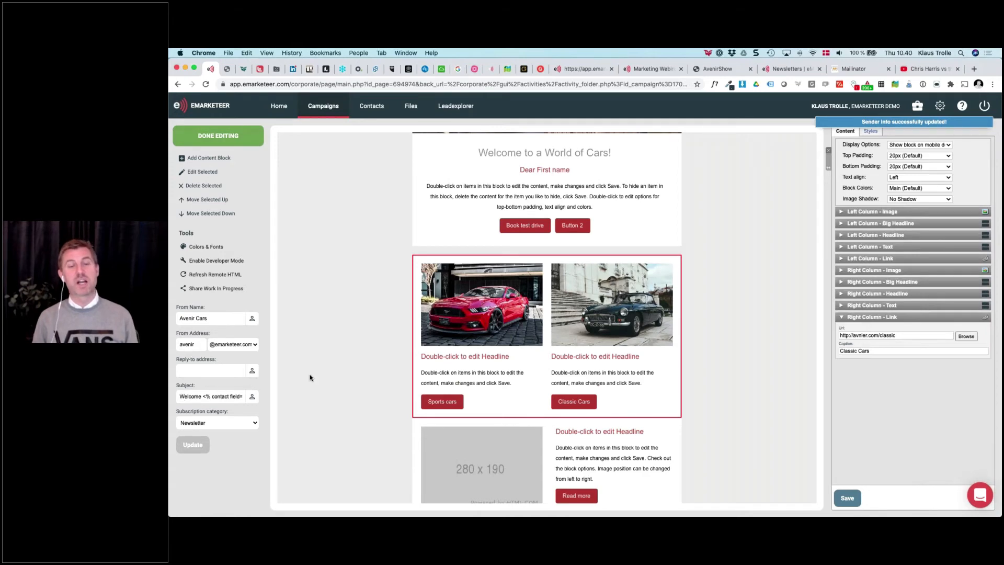
scroll(310, 377, up, 1)
scroll(310, 377, up, 5)
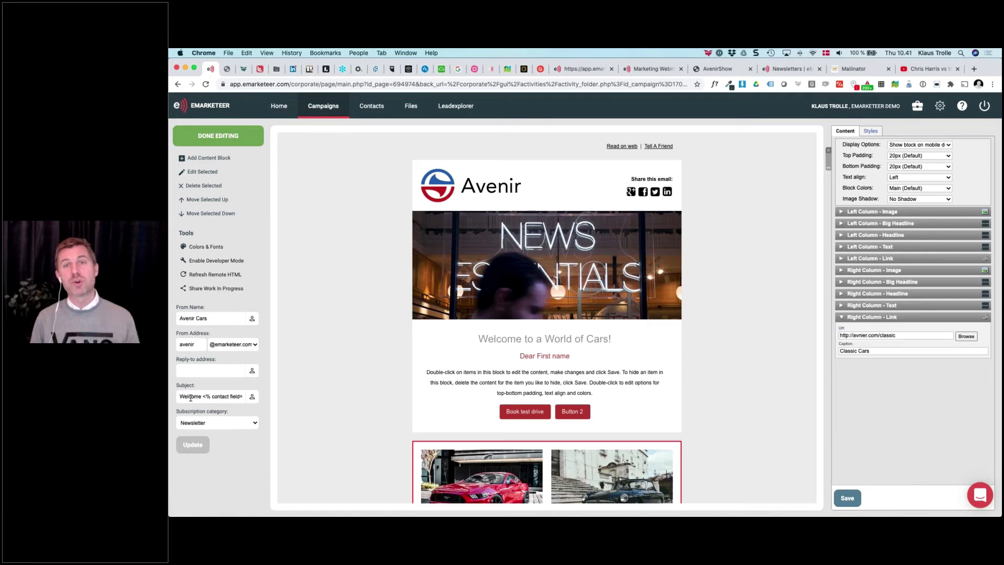
click(177, 399)
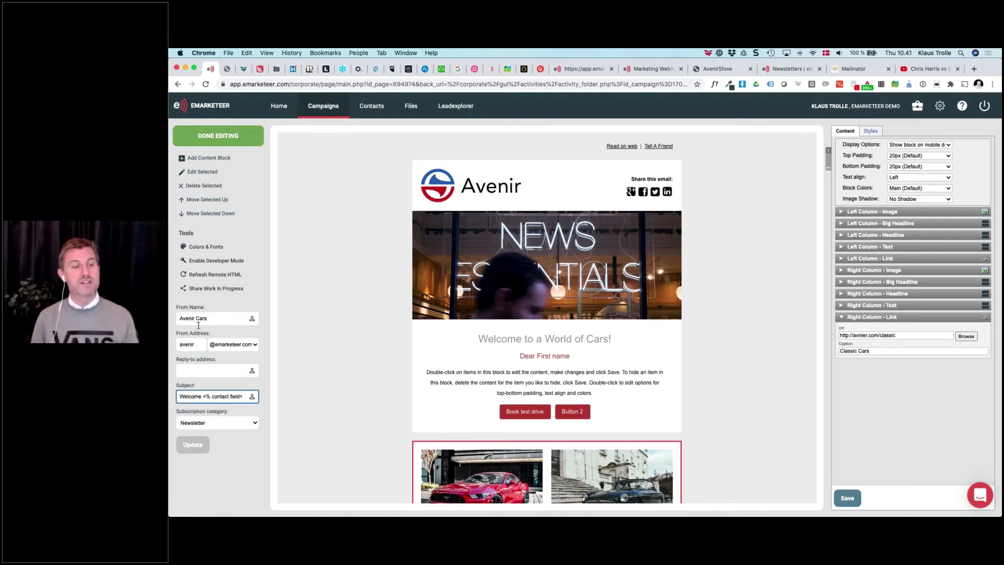
triple_click(196, 398)
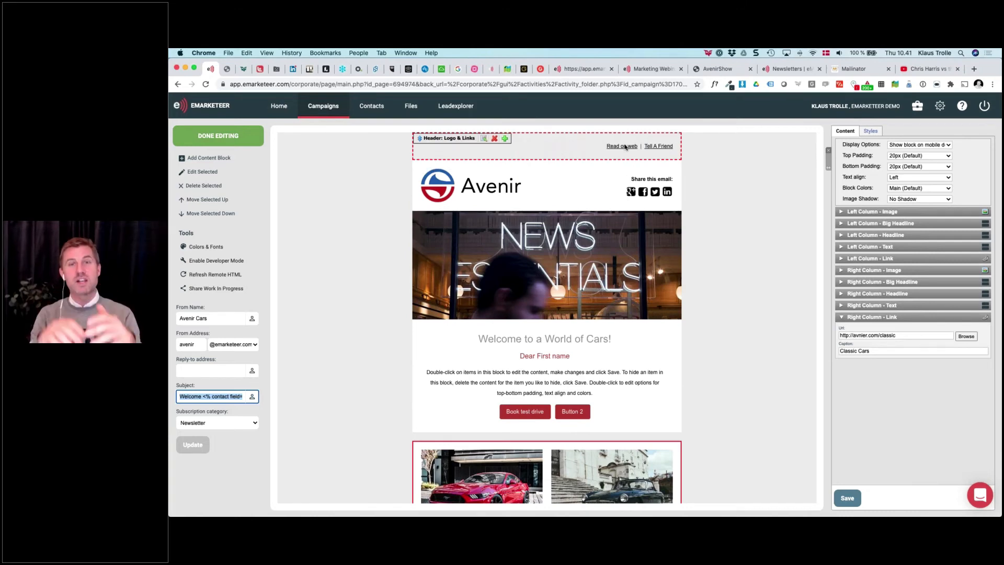
Add a Special: Preheader block, move it above the Read on web header, and open it
click(506, 139)
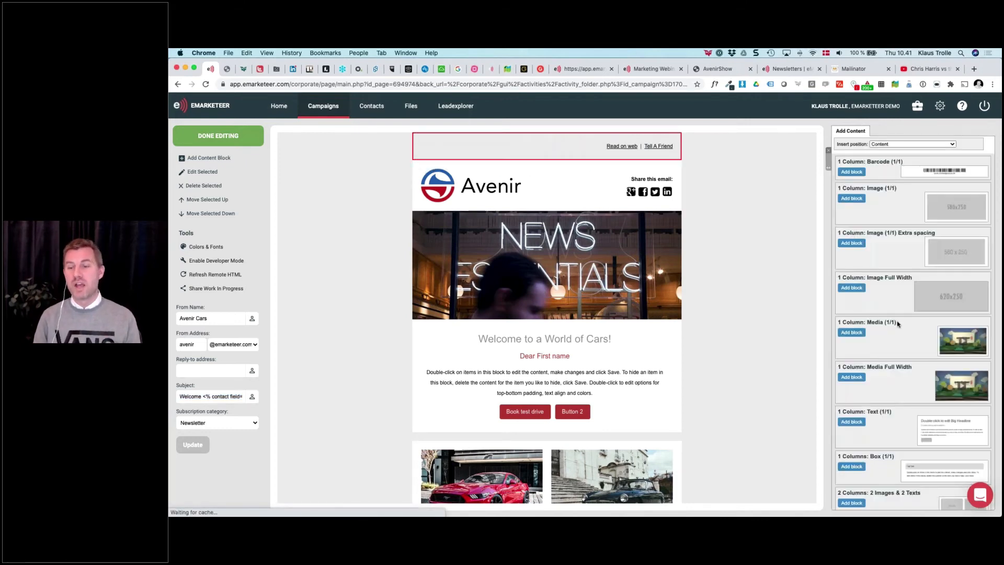
scroll(898, 324, down, 15)
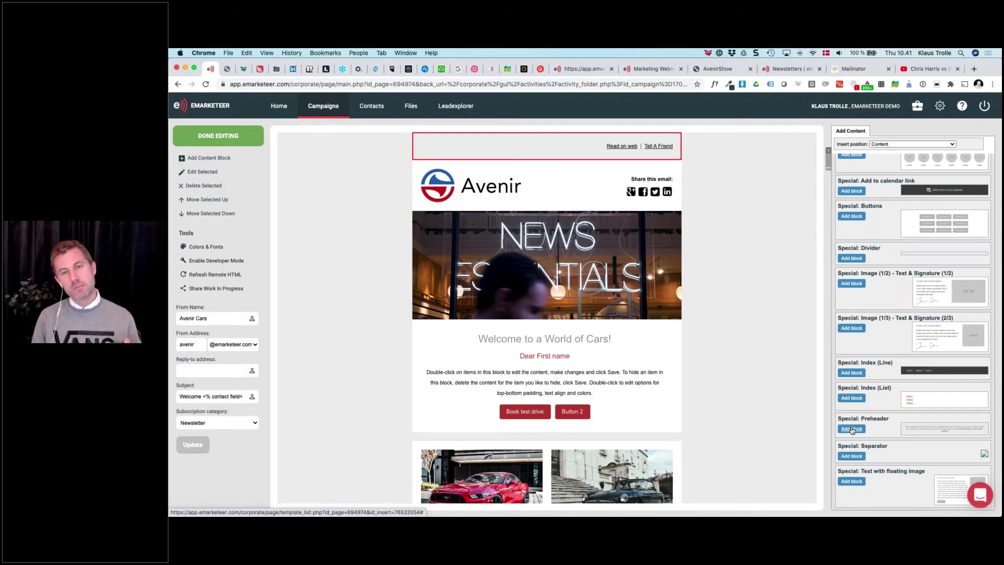
click(853, 430)
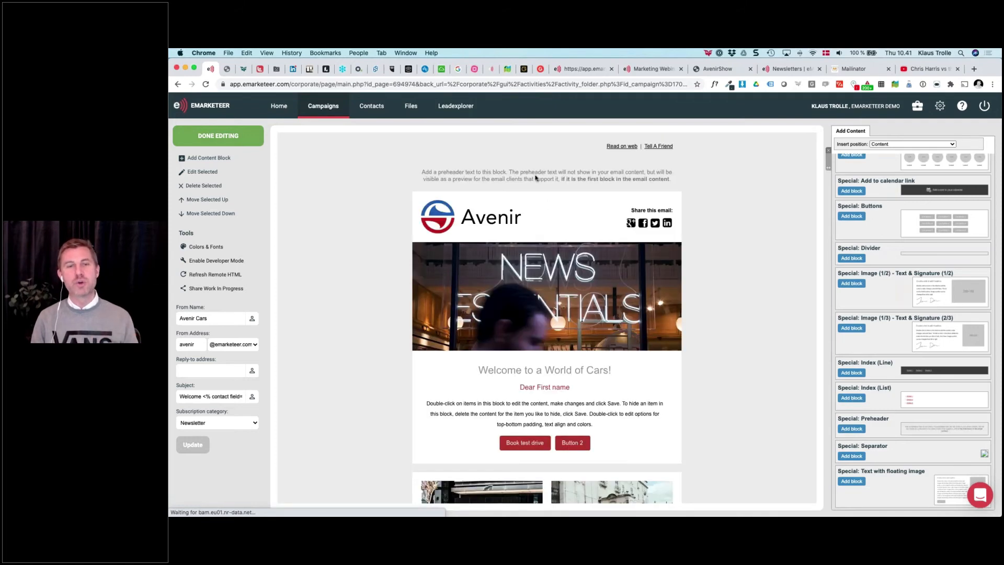
drag(462, 166, 463, 142)
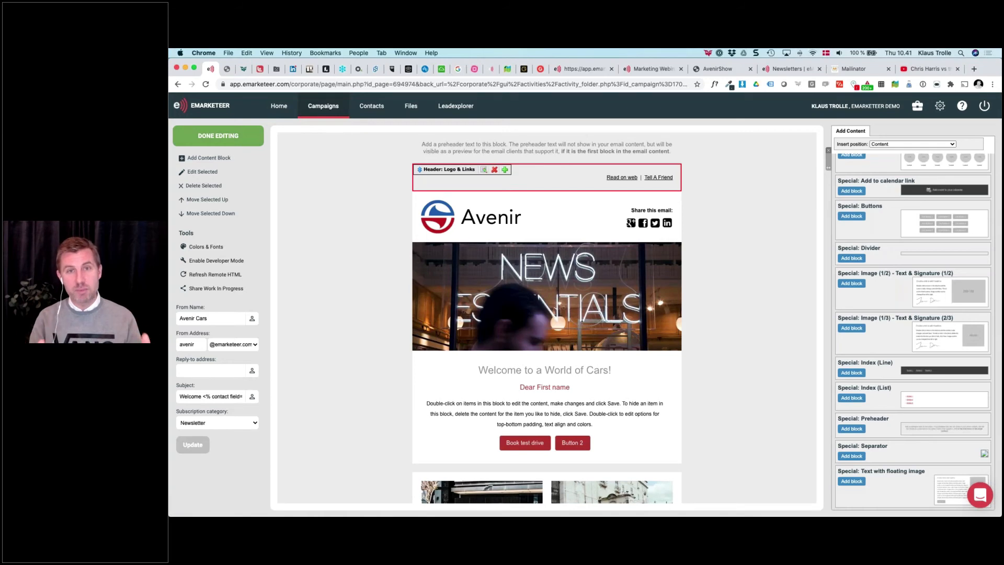
mouse_move(548, 149)
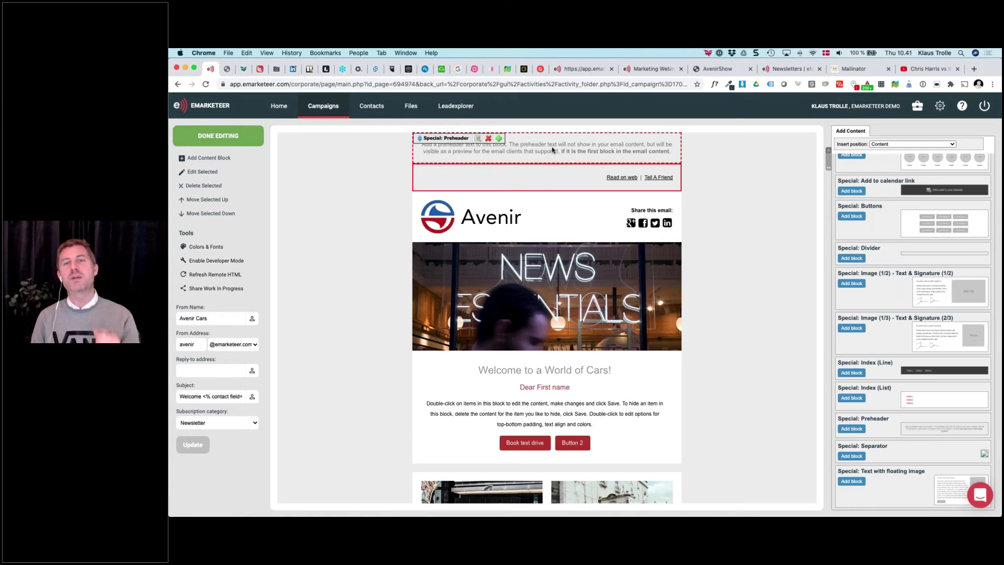
double_click(552, 151)
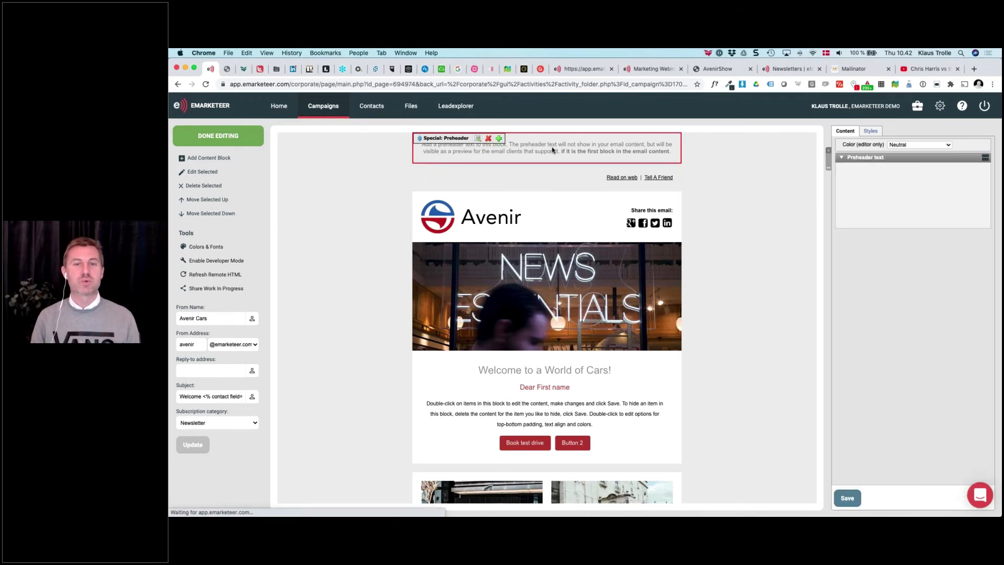
Replace the preheader placeholder with 'We're thrilled to show you what we have in store.' and apply it
triple_click(871, 210)
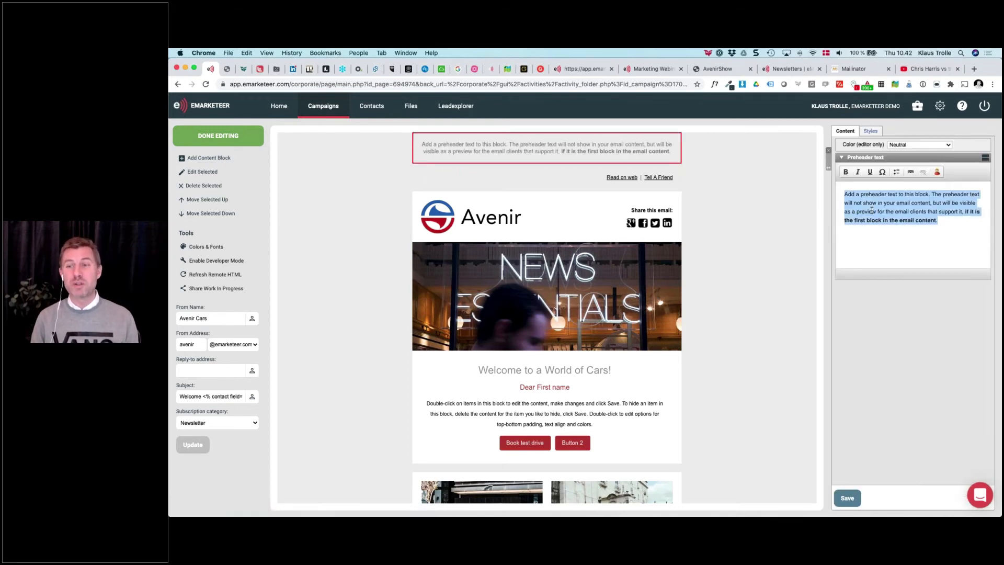
click(179, 400)
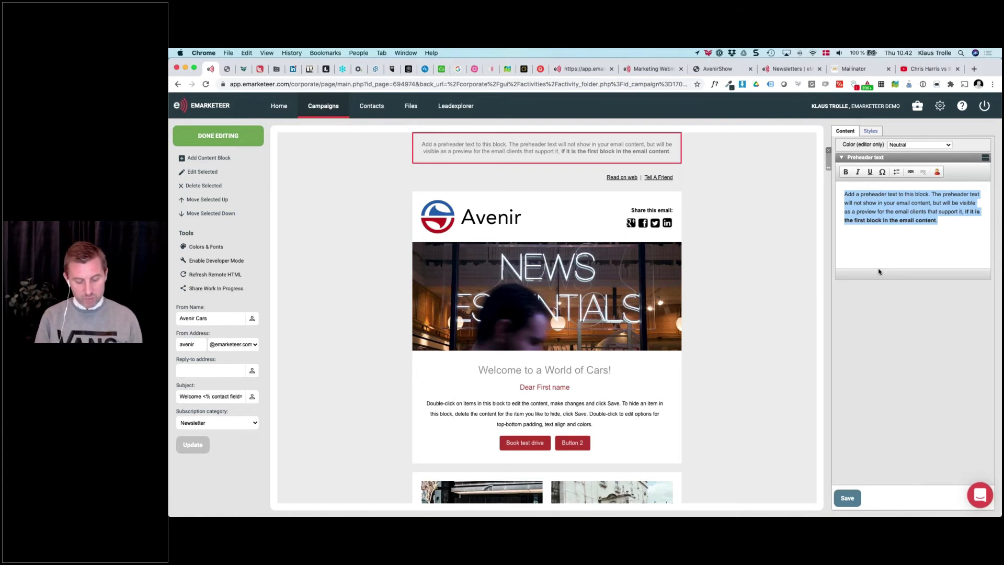
text(We're thrilled to)
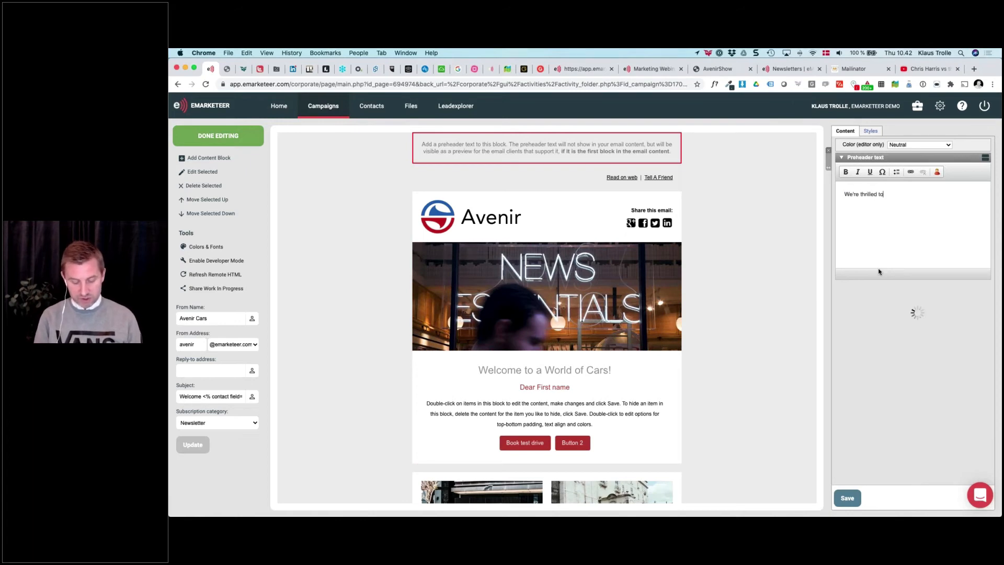
text( show you what we )
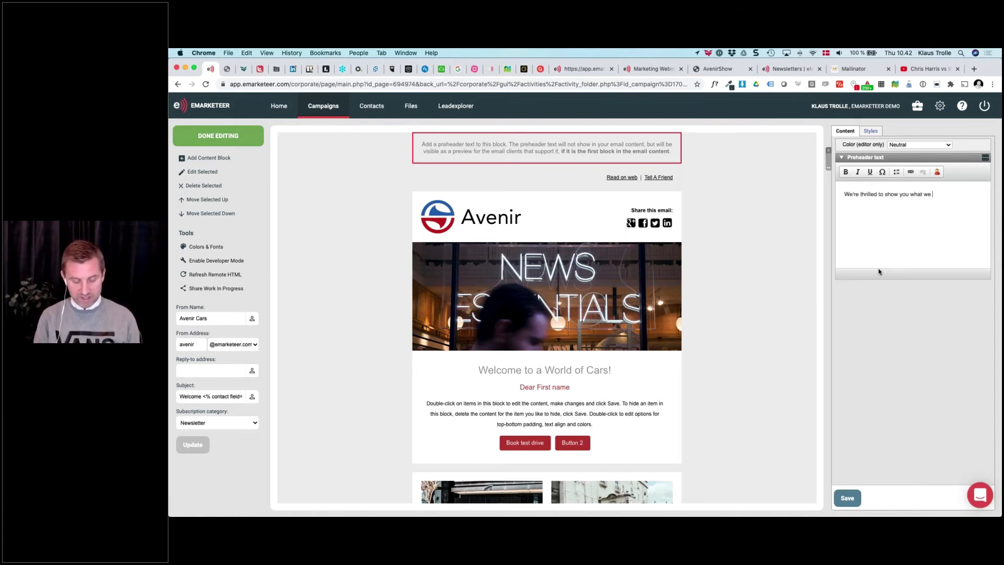
text(havbe in sotre)
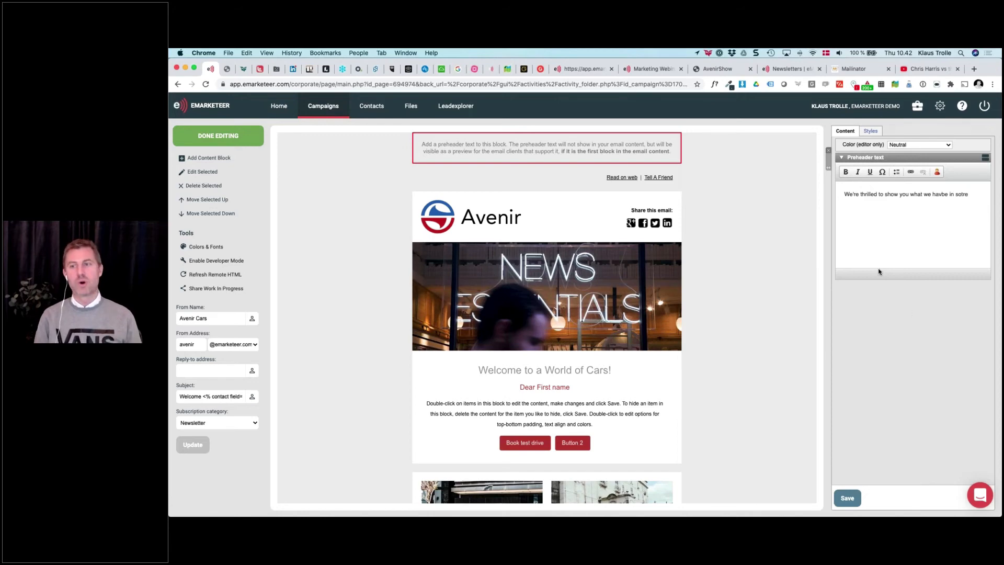
key(BackSpace)
key(BackSpace)
key(BackSpace)
key(BackSpace)
text(tore)
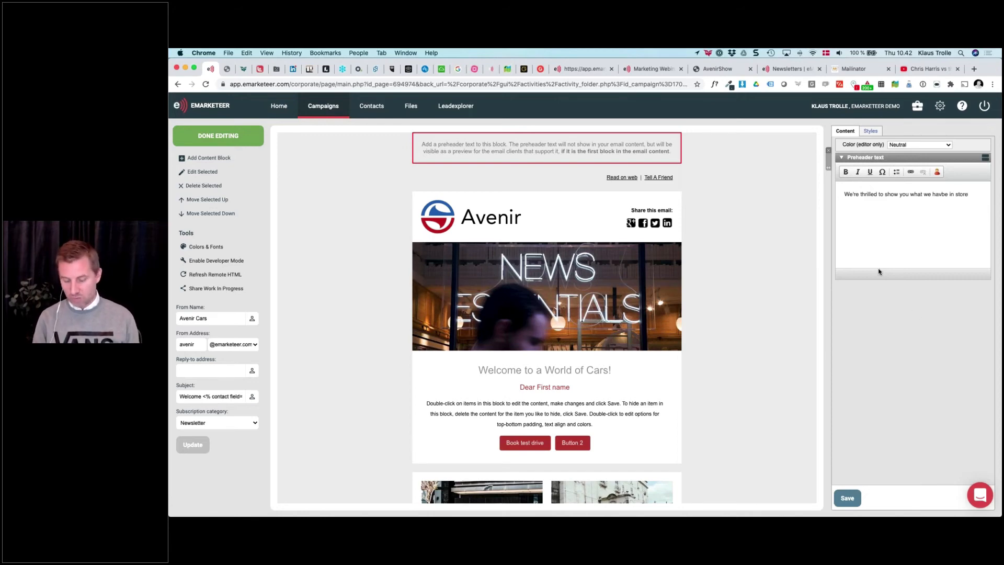
text(.)
click(847, 499)
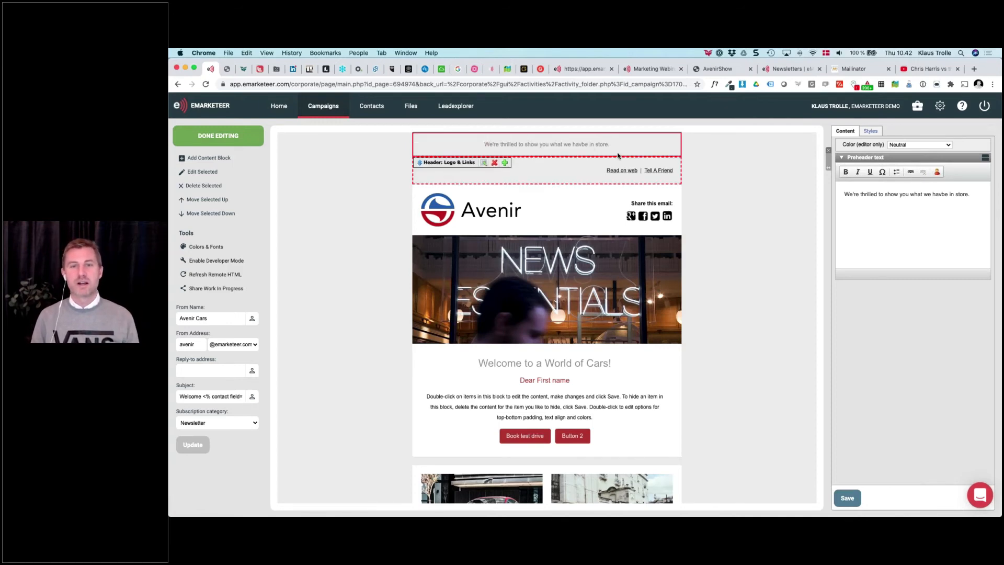
Fix the 'havbe' typo, save the preheader, and widen the settings panel
click(944, 195)
key(BackSpace)
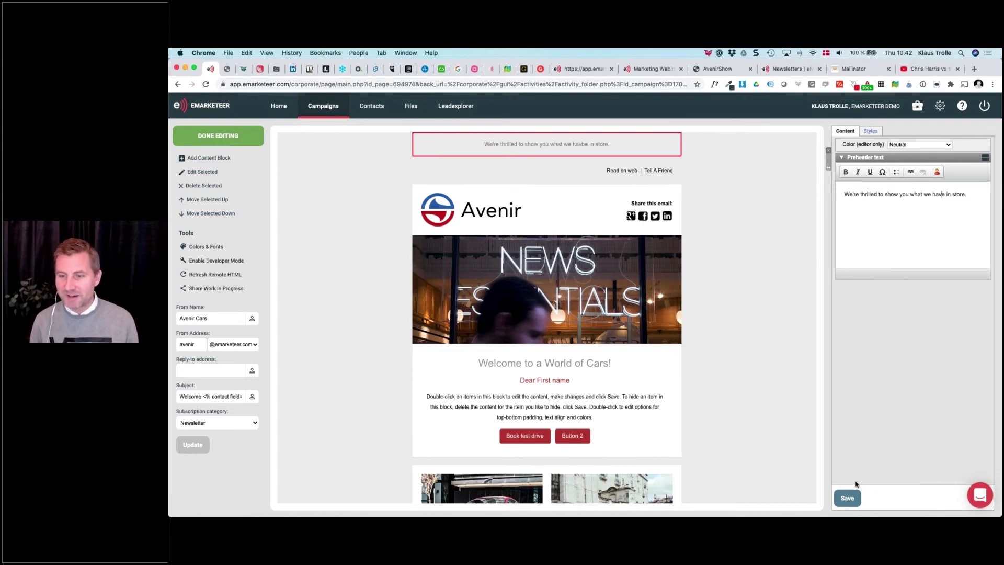
click(848, 498)
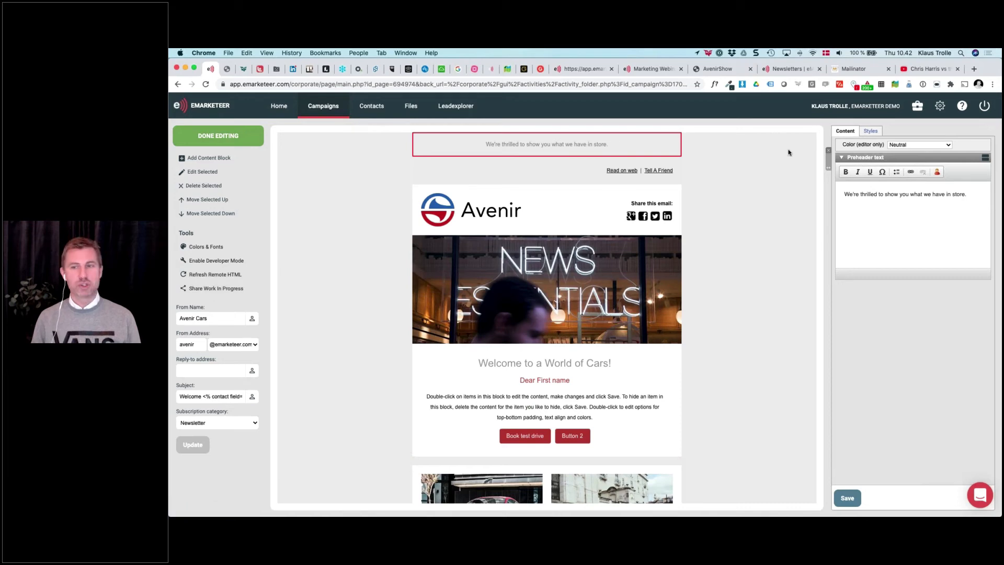
drag(829, 165, 768, 172)
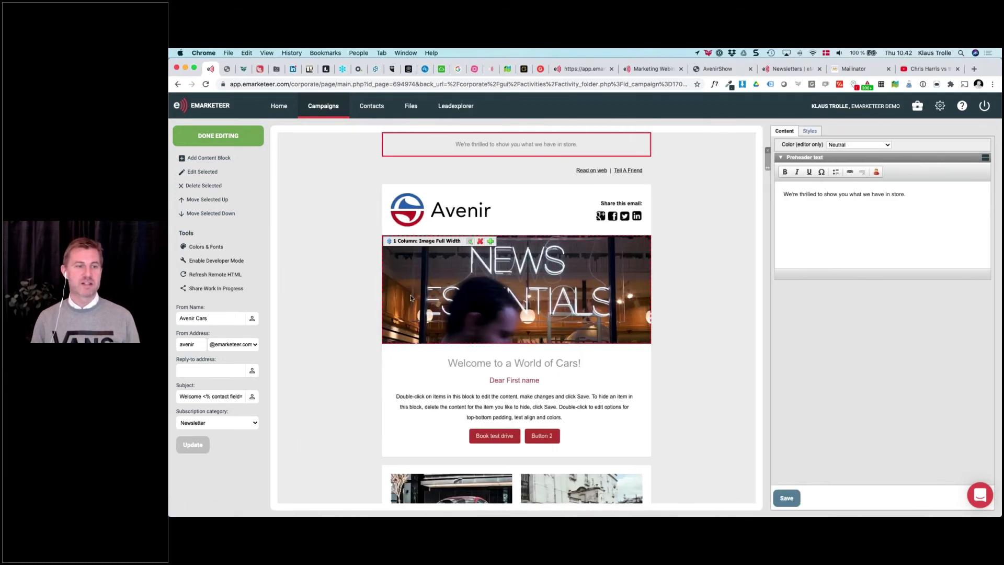
Copy the Welcome email's Share Work In Progress link
click(206, 289)
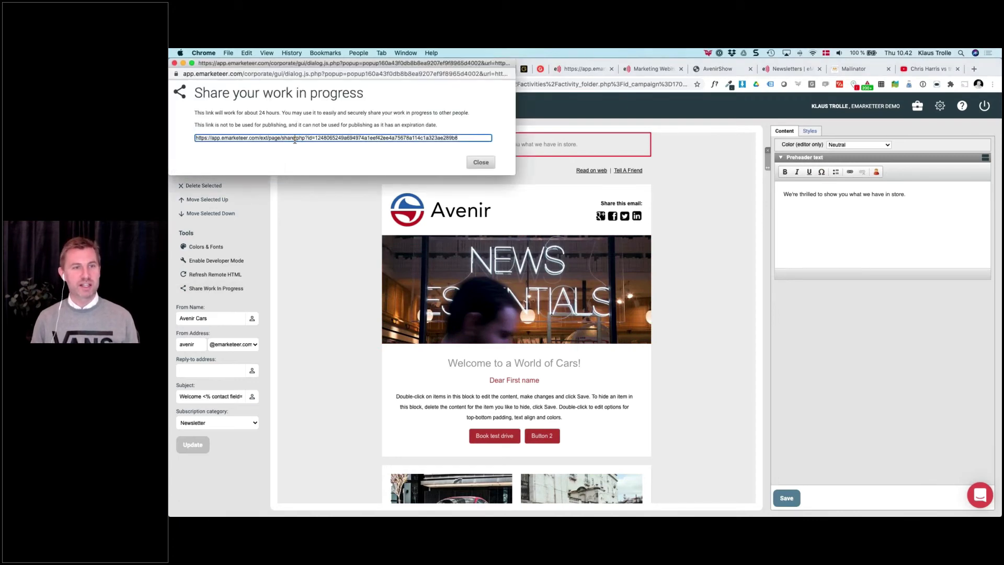
key(super+c)
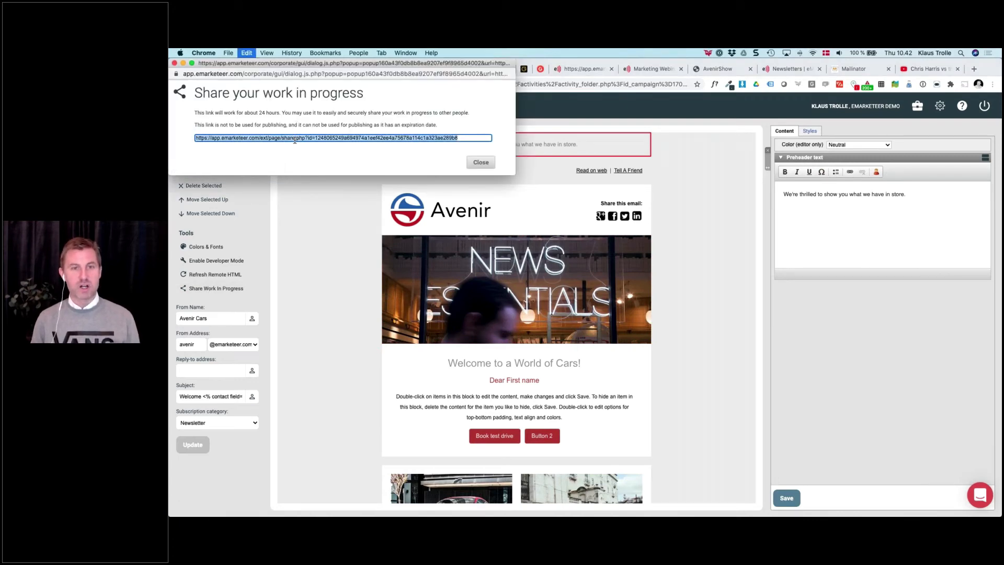
click(480, 162)
Load the shared link in a new browser tab and scroll through the email preview
click(974, 69)
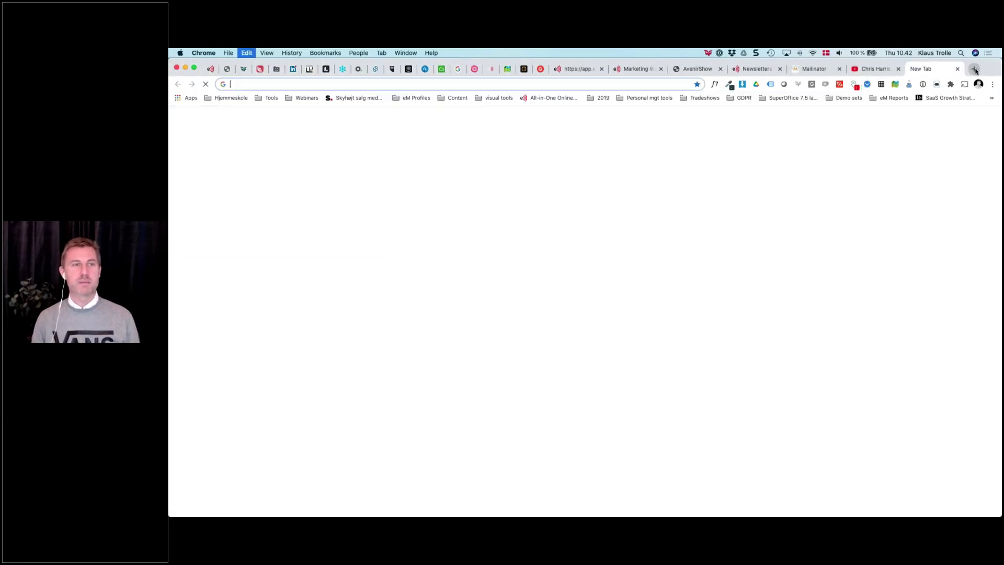
key(super+v)
key(Return)
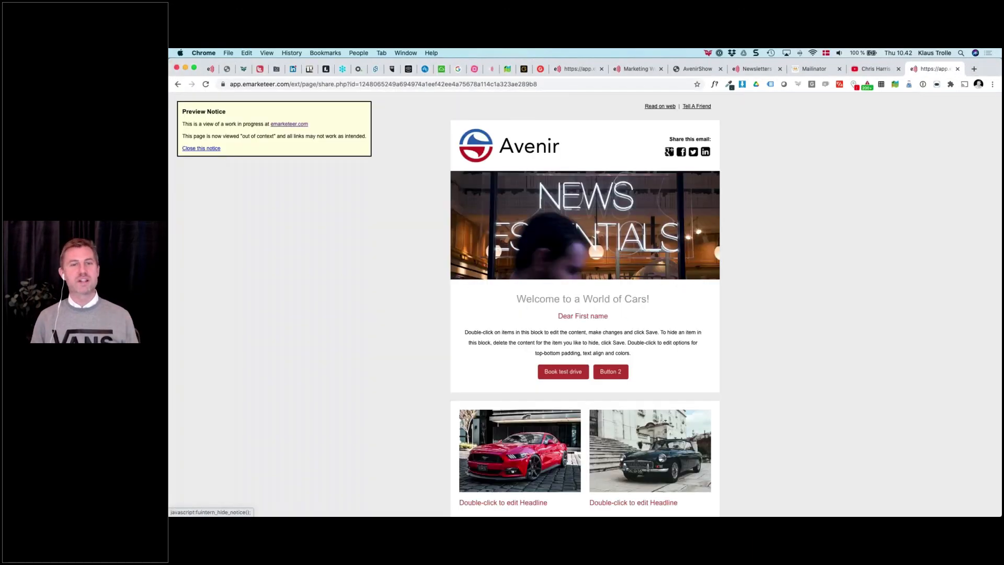
click(201, 148)
scroll(409, 381, down, 6)
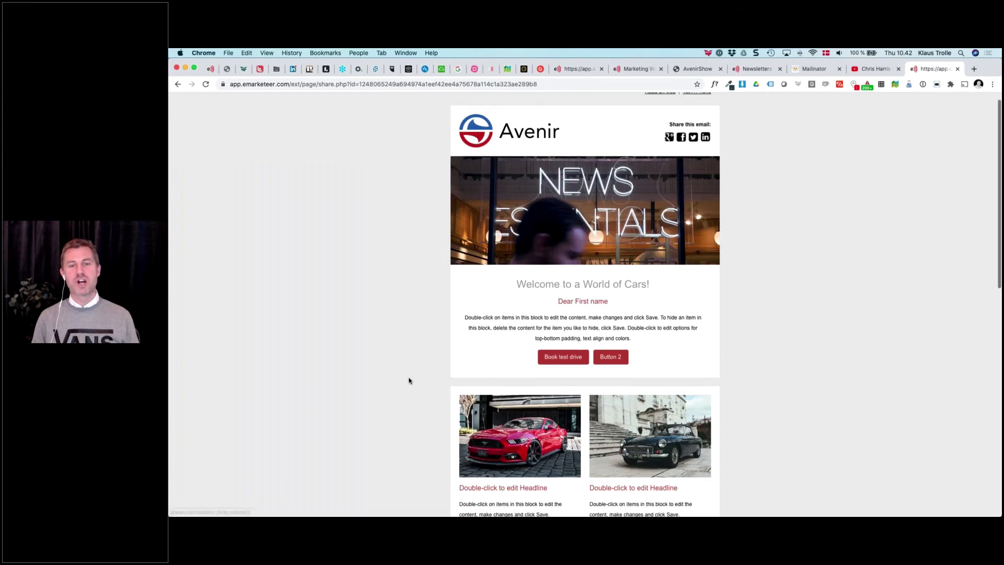
scroll(410, 381, up, 6)
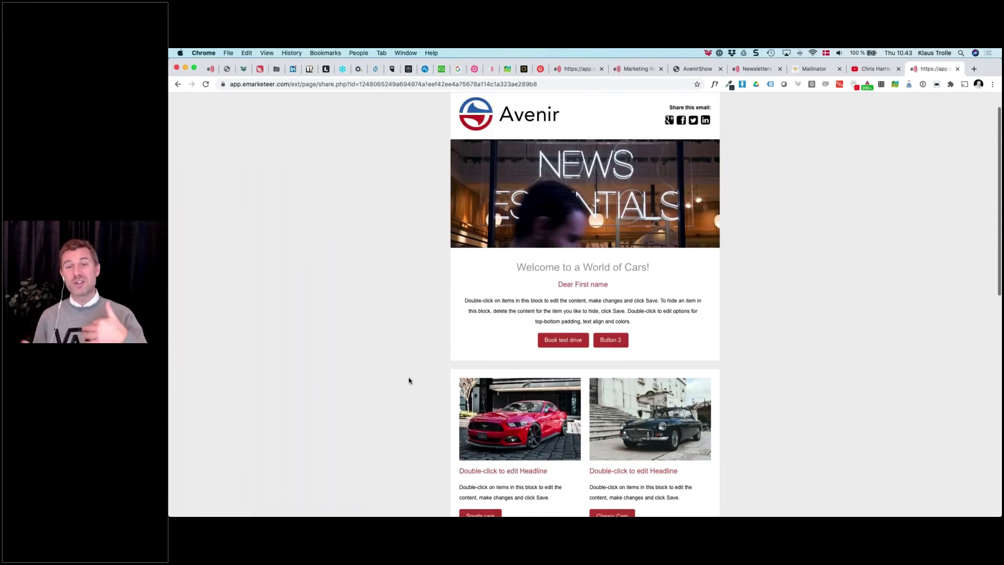
scroll(426, 363, up, 1)
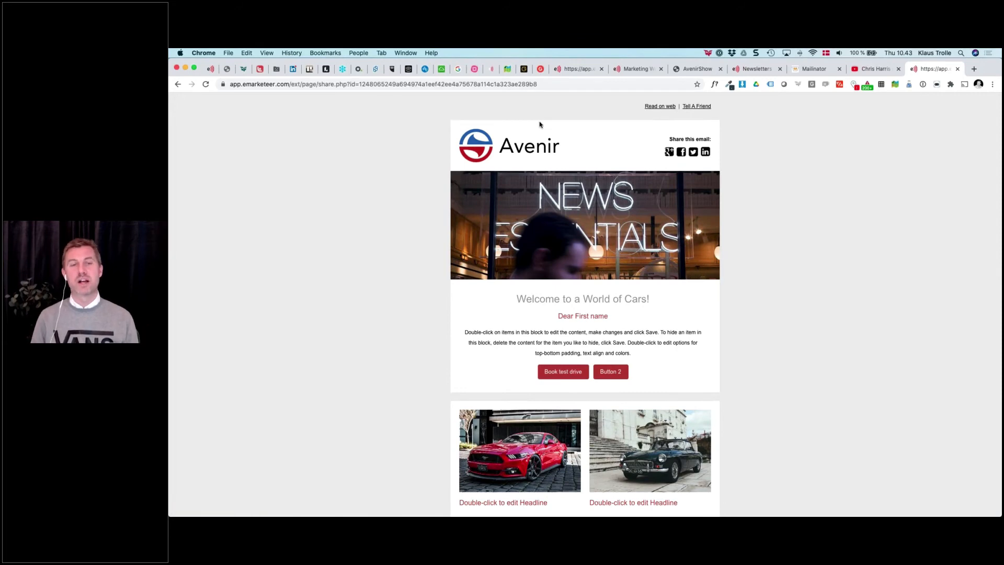
scroll(547, 280, down, 6)
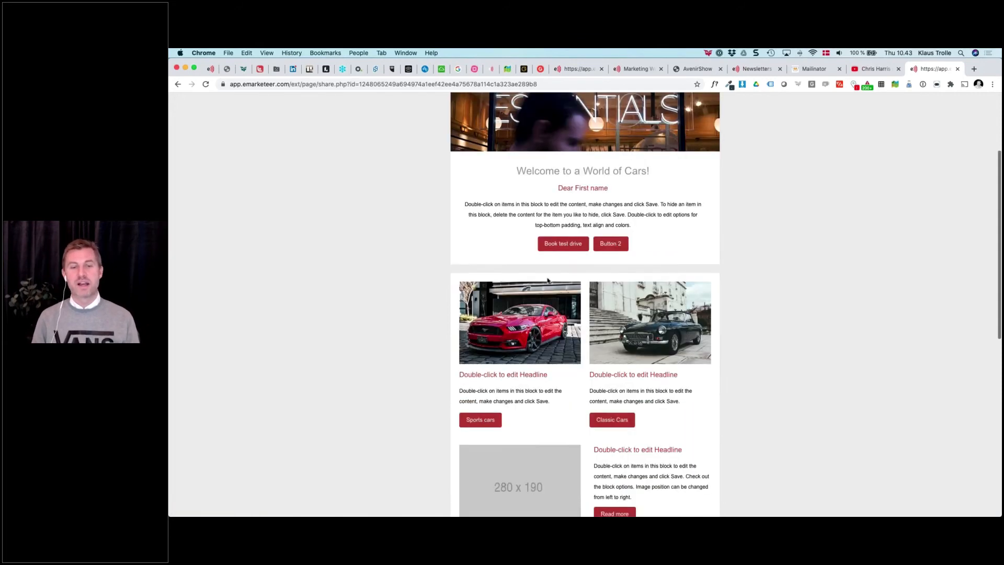
scroll(532, 377, up, 6)
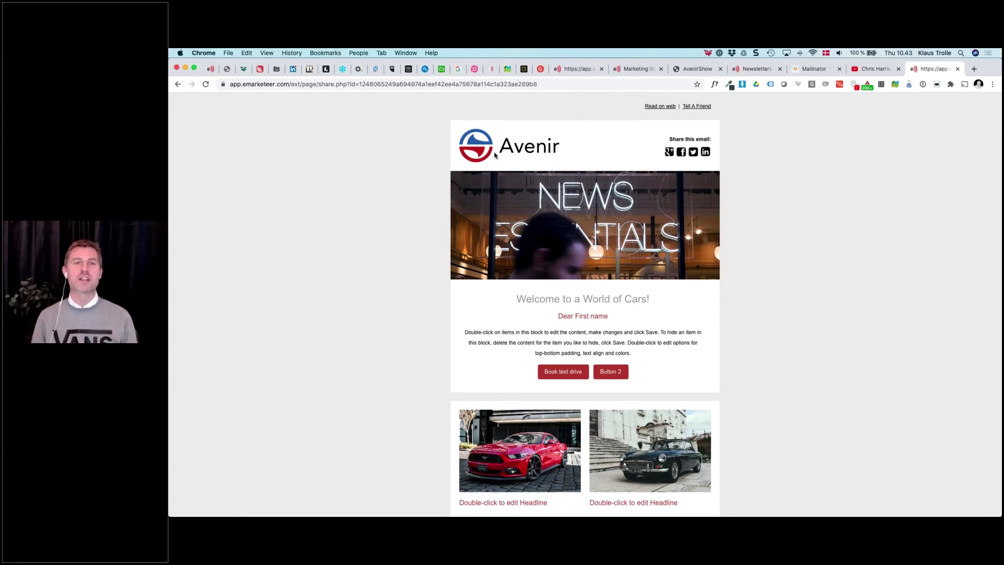
Finish editing the Welcome email and tick off the WELCOME step on the slides
click(211, 70)
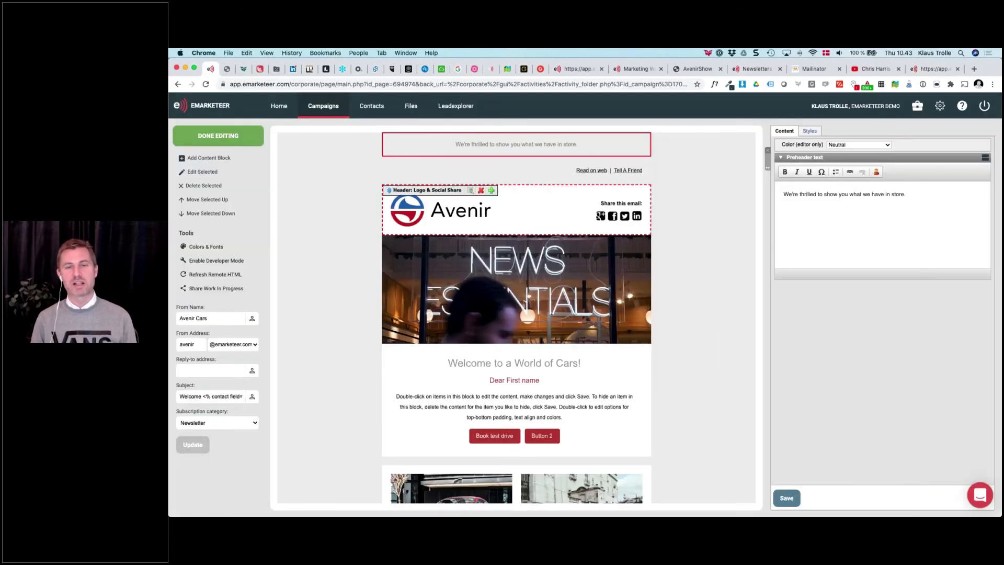
click(218, 136)
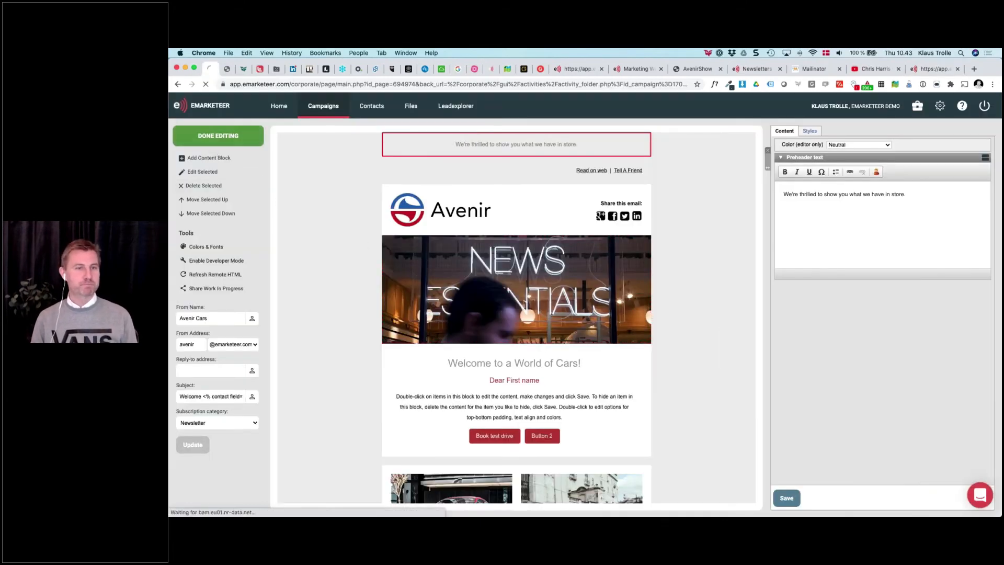
key(super+Tab)
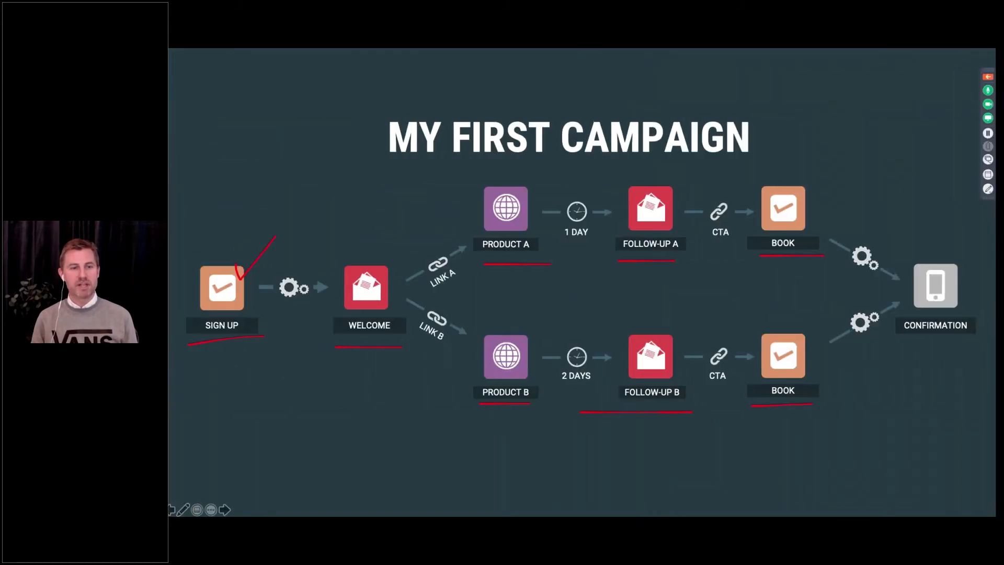
drag(387, 256, 395, 282)
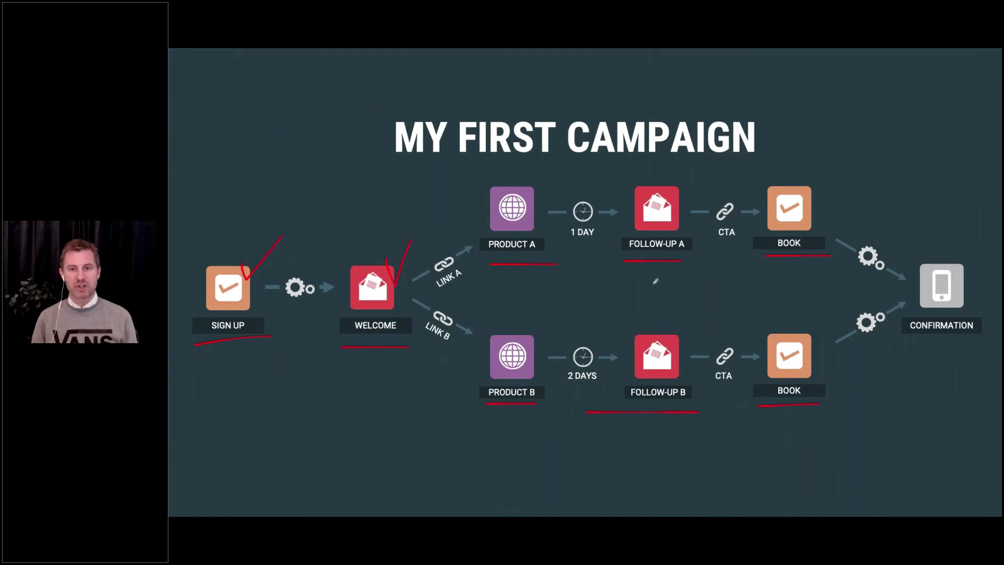
key(super+Tab)
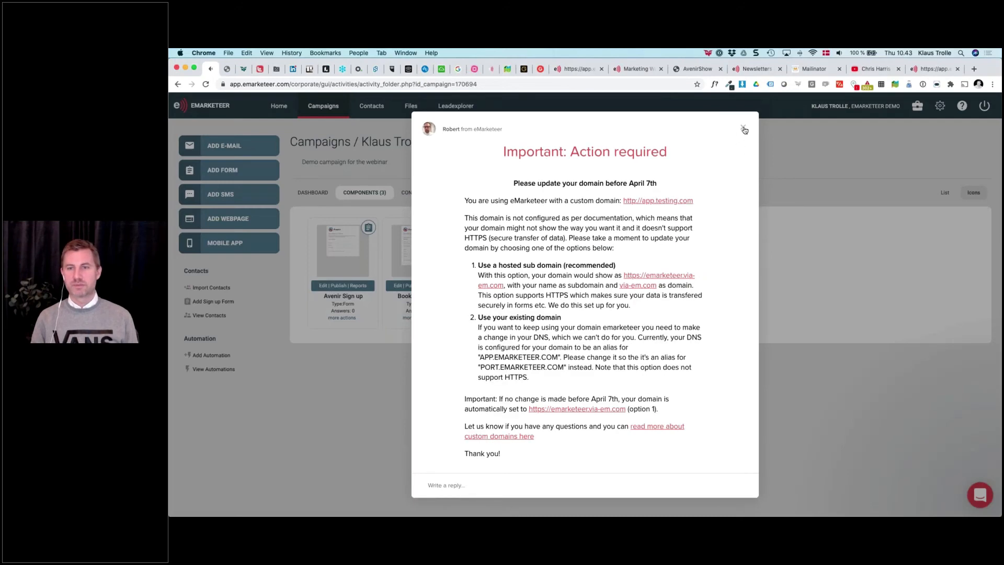
Dismiss the domain notice, refresh Components, and copy the Welcome email
click(743, 128)
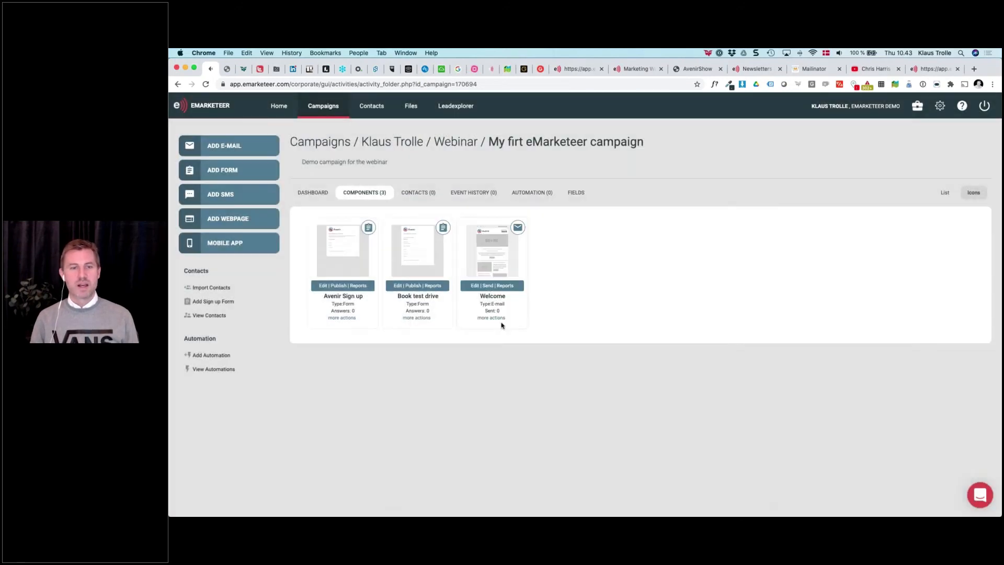
click(371, 198)
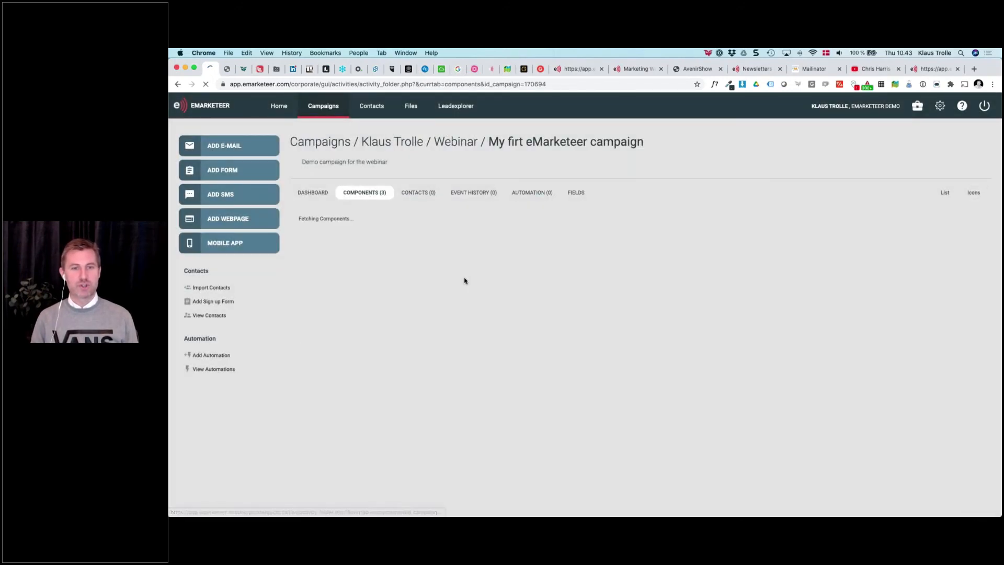
click(491, 317)
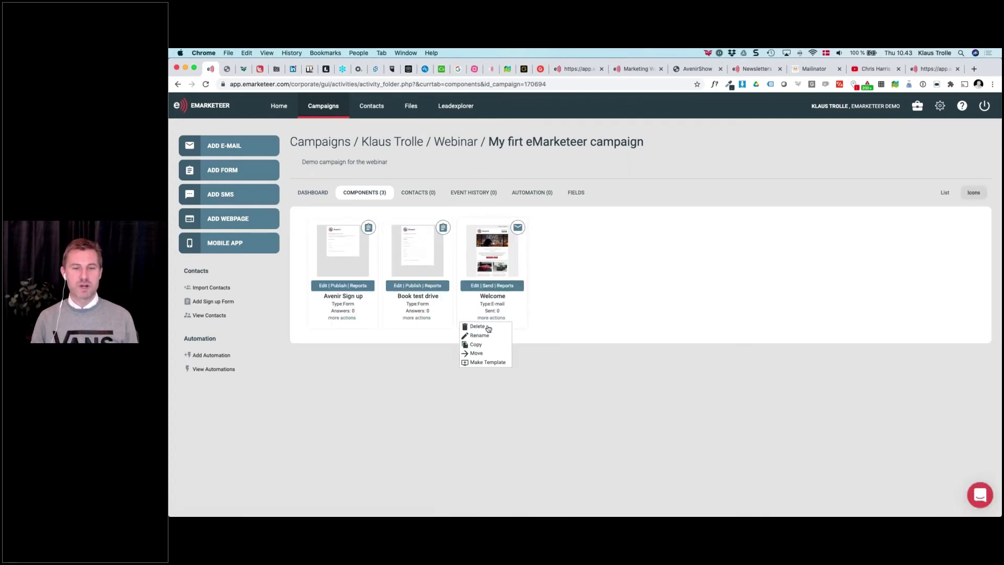
click(484, 345)
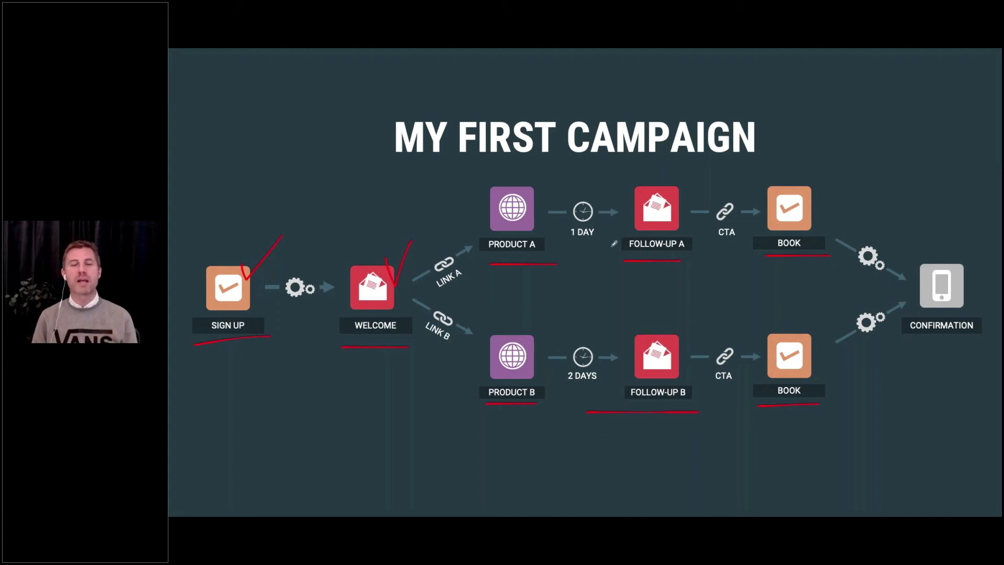
key(ctrl+Right)
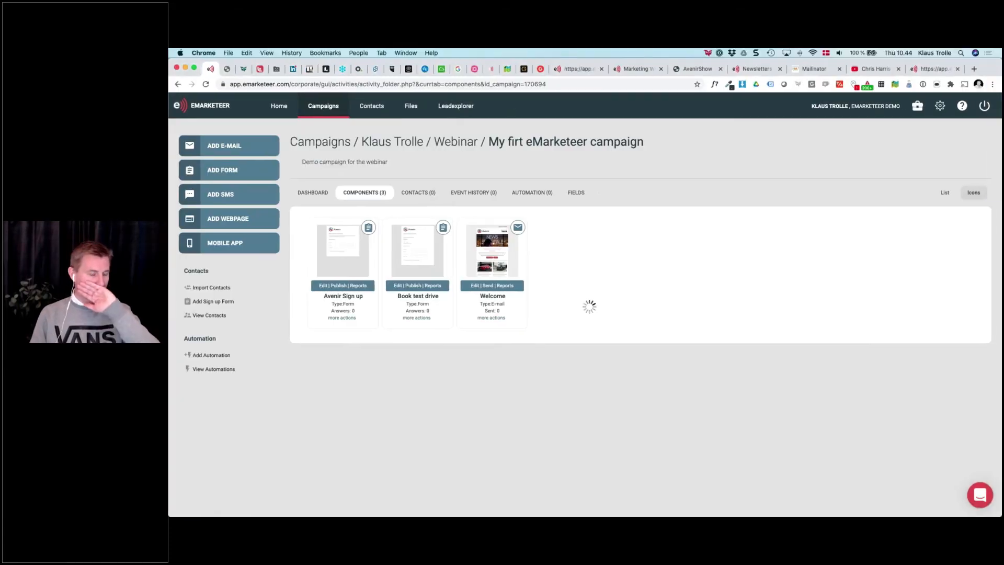
Refresh the Components tab until the Copy of Welcome card appears
click(375, 194)
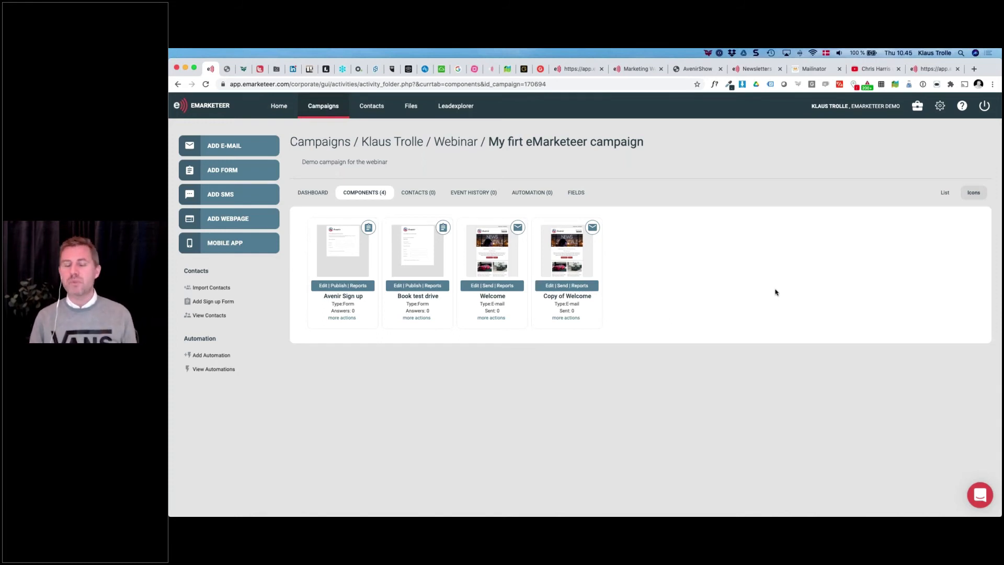
Rename Copy of Welcome to 'Follow-up: Sports cars'
click(568, 319)
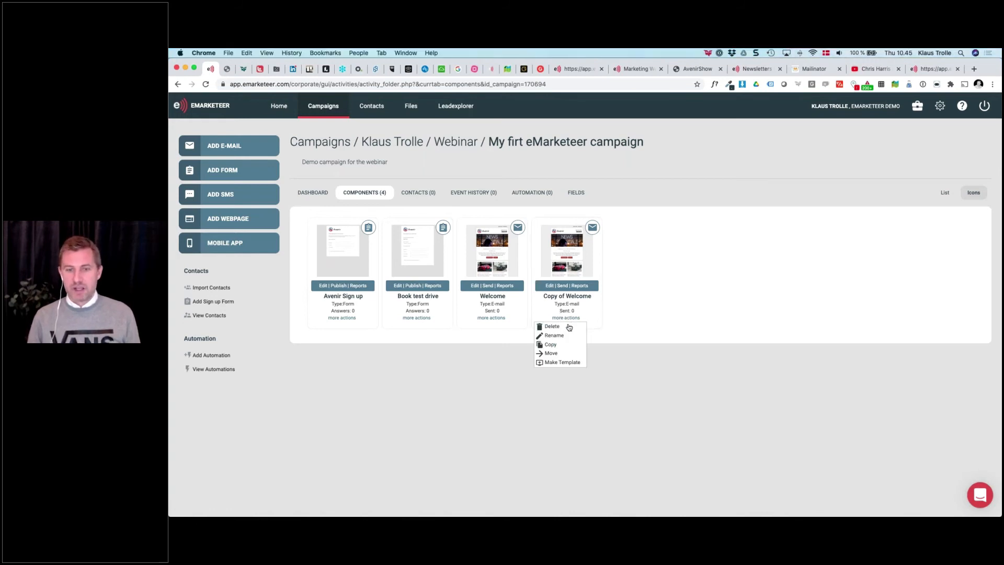
click(554, 335)
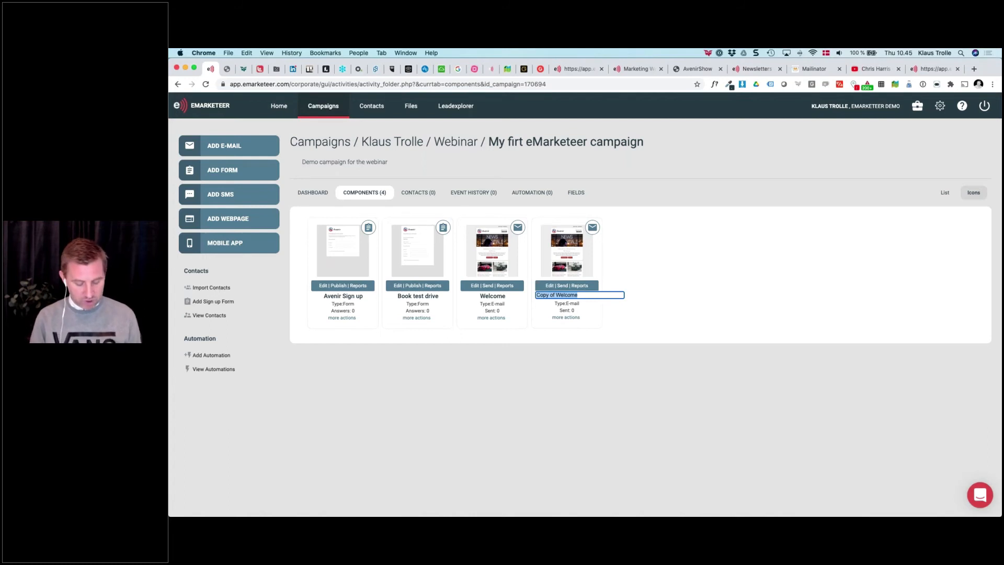
text(Follo)
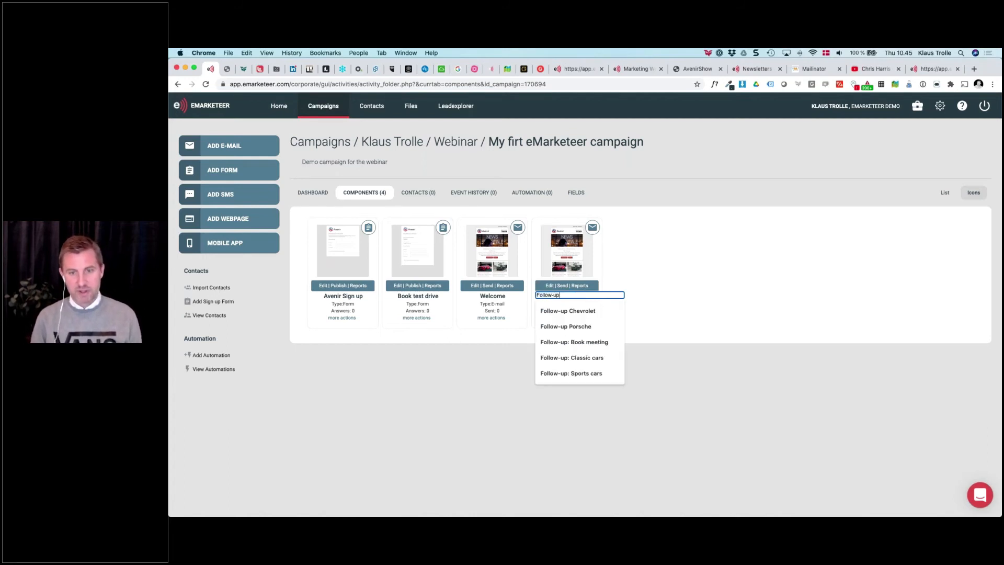
text(w-up)
key(Down)
key(Down)
key(Down)
key(Down)
key(Down)
key(Return)
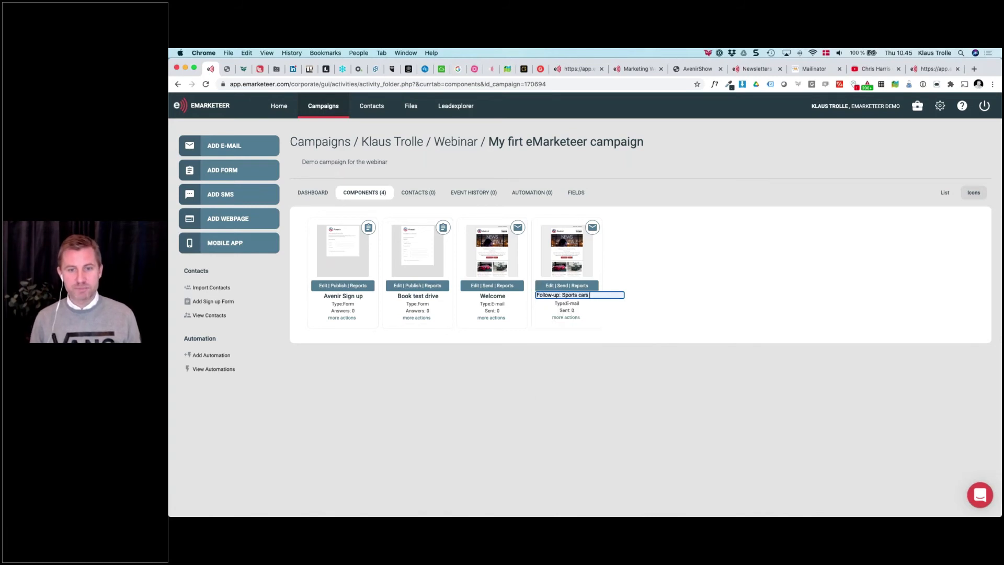
click(621, 329)
Duplicate the Follow-up: Sports cars email and open it for editing
click(571, 320)
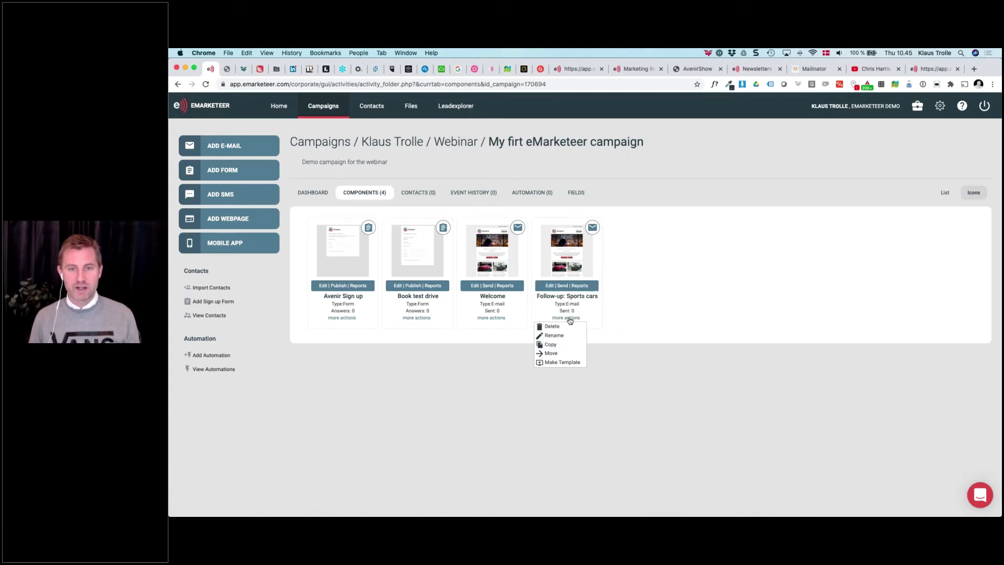
click(555, 351)
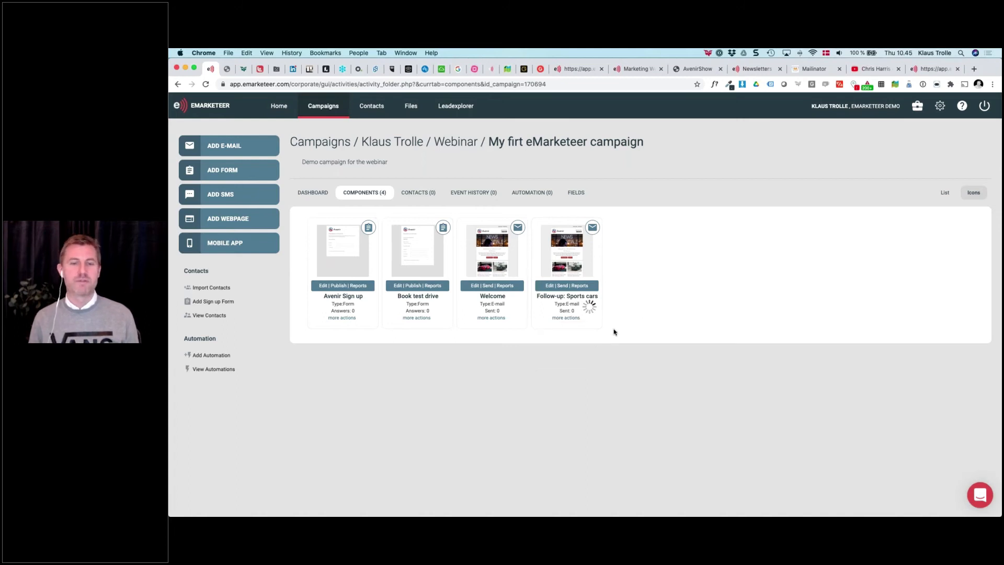
click(549, 287)
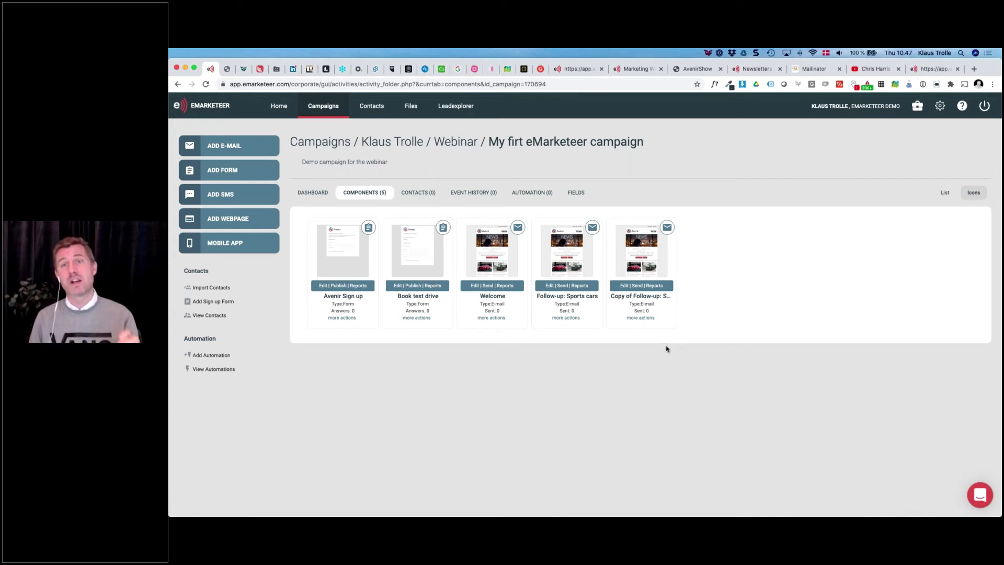
Rename the copied follow-up e-mail to 'Follow-up: Classic cars', dropping the 'Copy of' prefix and 'Sports'
click(639, 319)
click(640, 318)
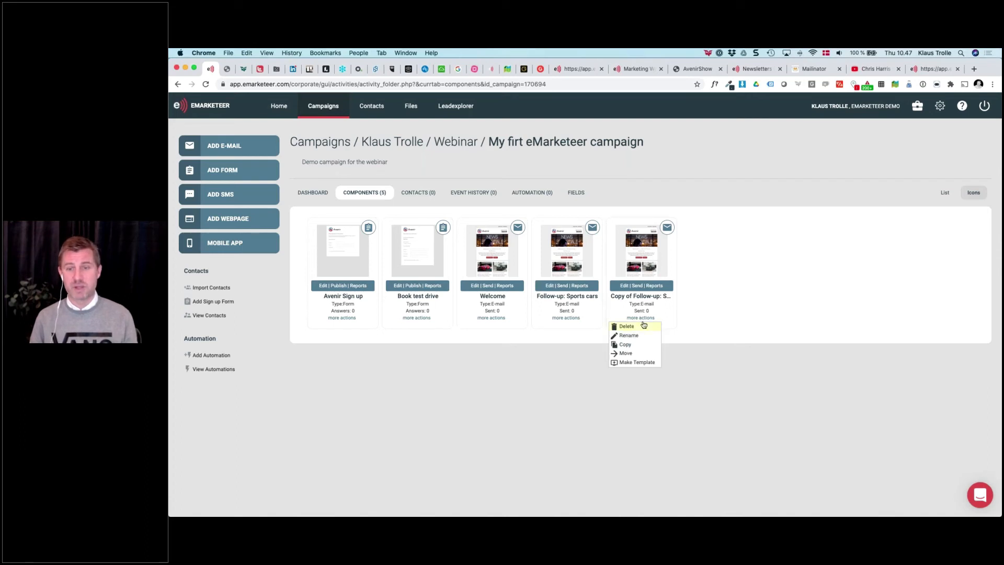
click(633, 336)
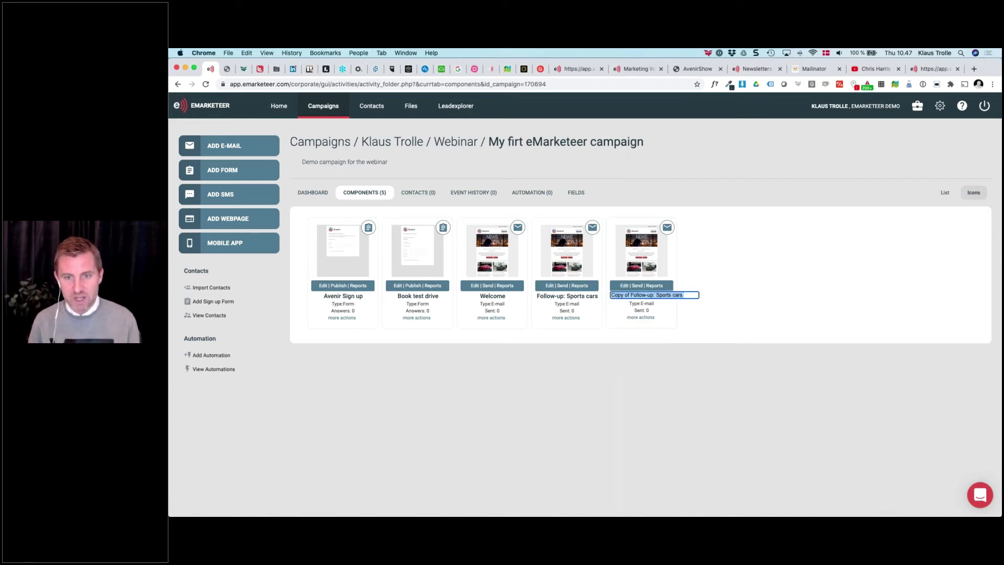
key(Left)
key(shift+alt+Right)
key(shift+alt+Right)
key(BackSpace)
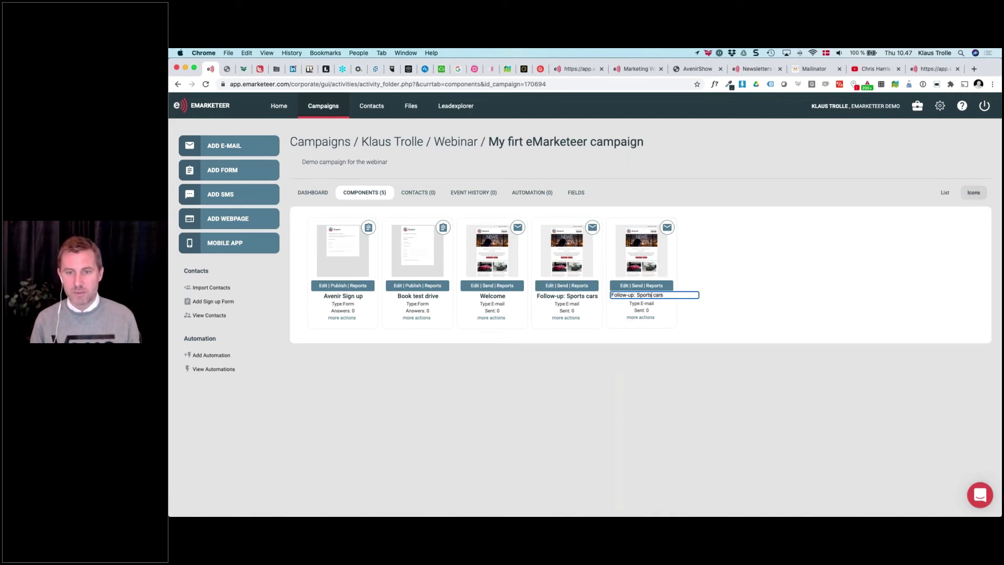
key(BackSpace)
key(BackSpace)
key(BackSpace)
key(BackSpace)
key(BackSpace)
key(BackSpace)
text(Class)
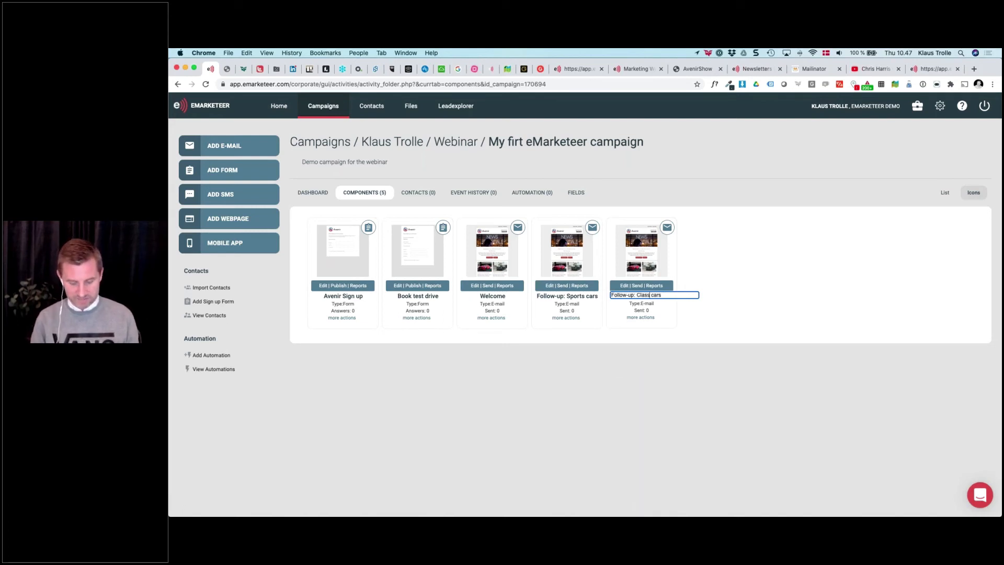
text(ic)
key(Return)
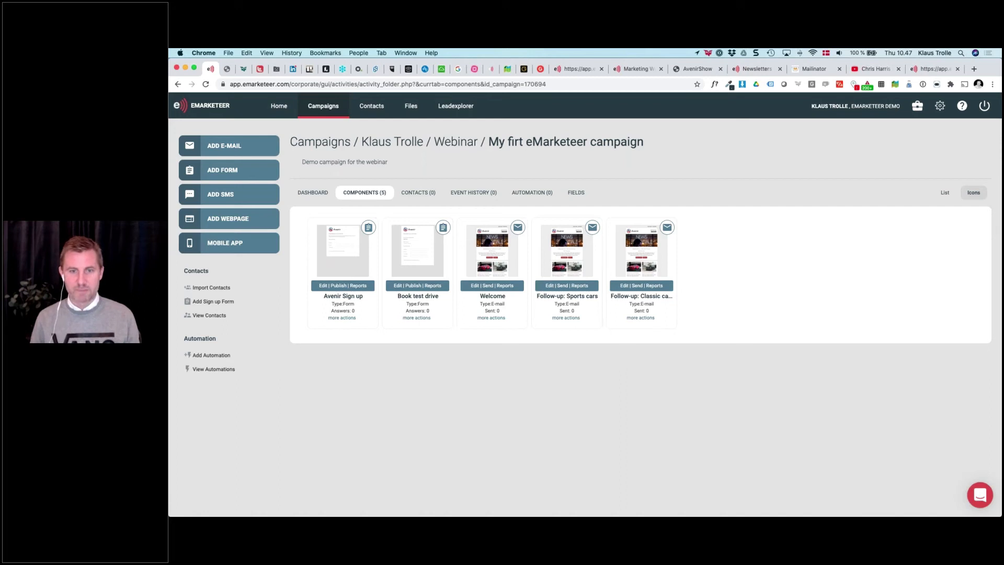
click(549, 286)
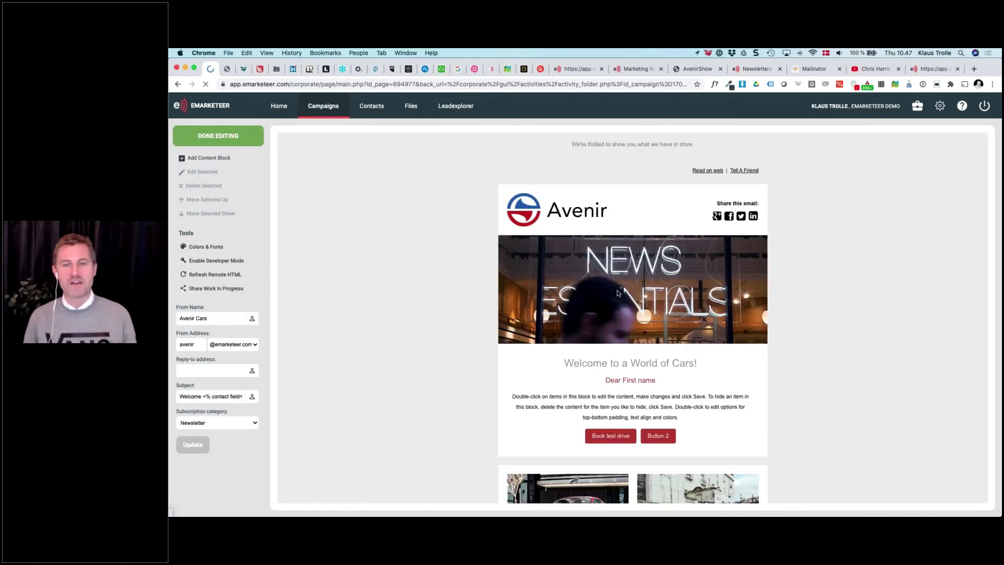
In the image editor, swap the banner's background for the red Mustang photo from a car search
double_click(617, 293)
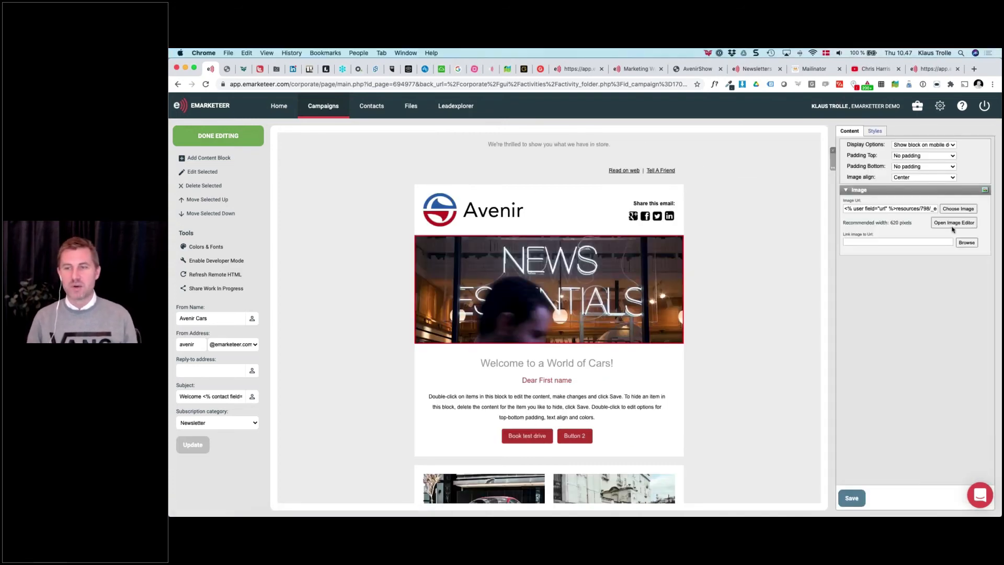
click(953, 225)
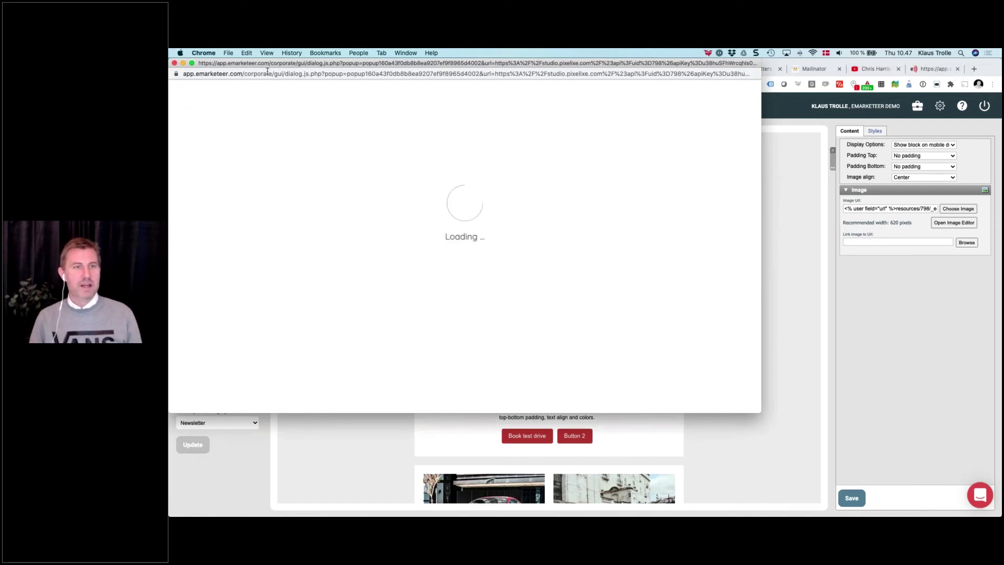
drag(458, 67, 702, 69)
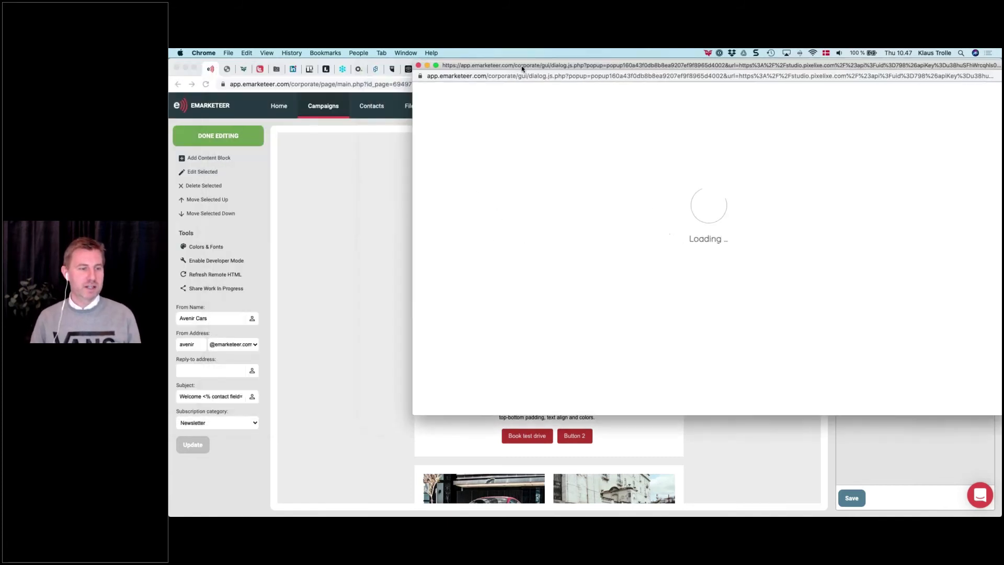
drag(521, 67, 344, 75)
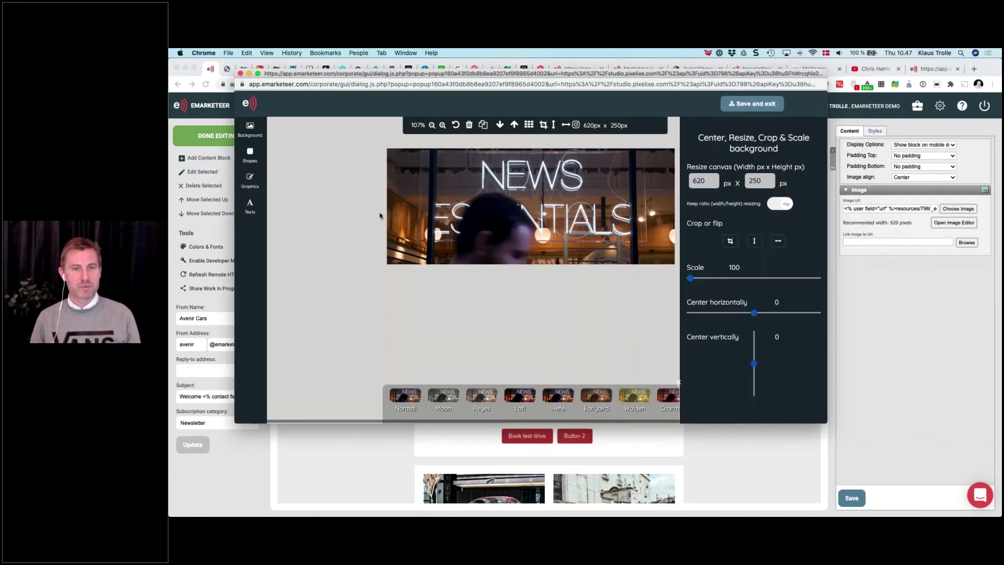
click(249, 128)
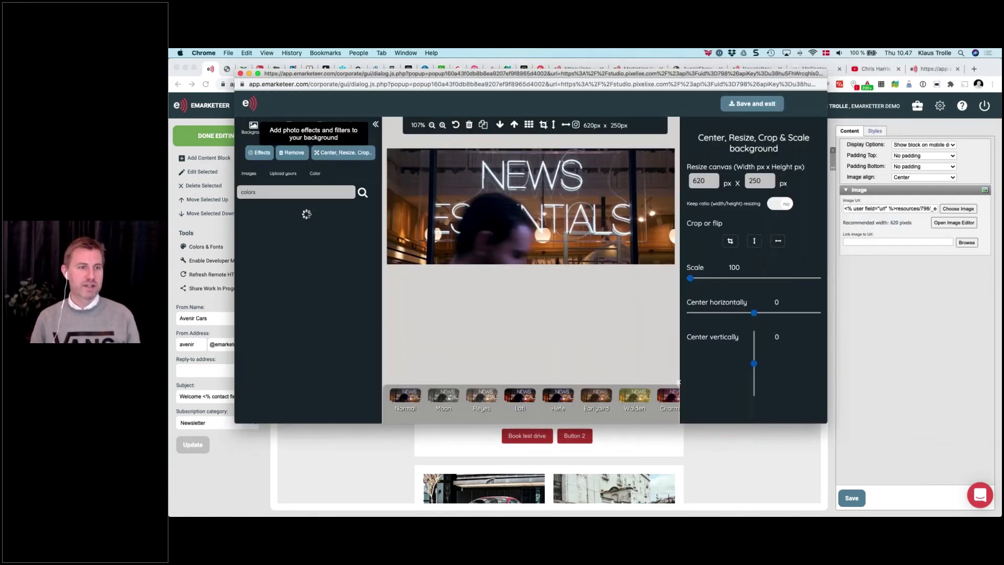
text(dar)
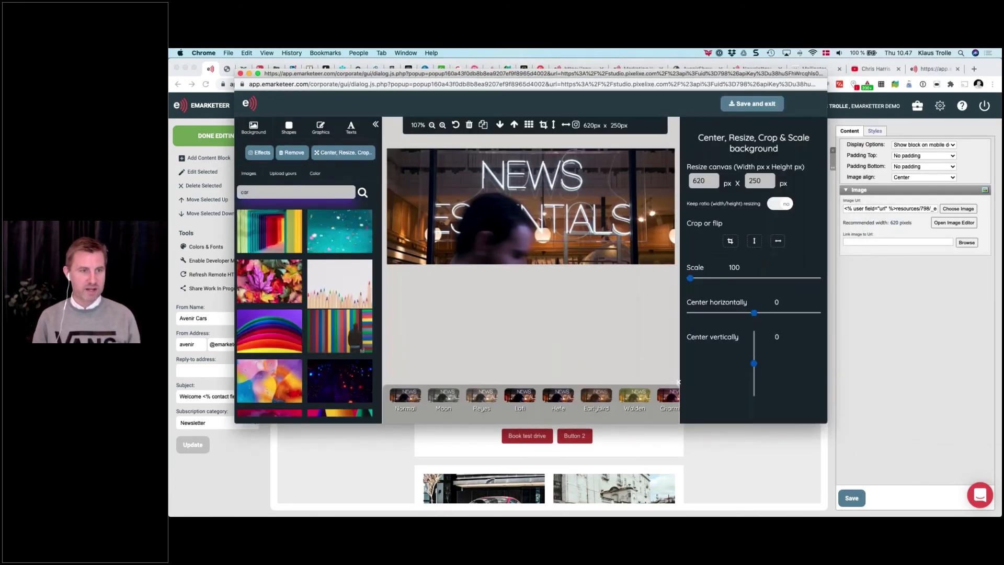
key(Return)
click(340, 230)
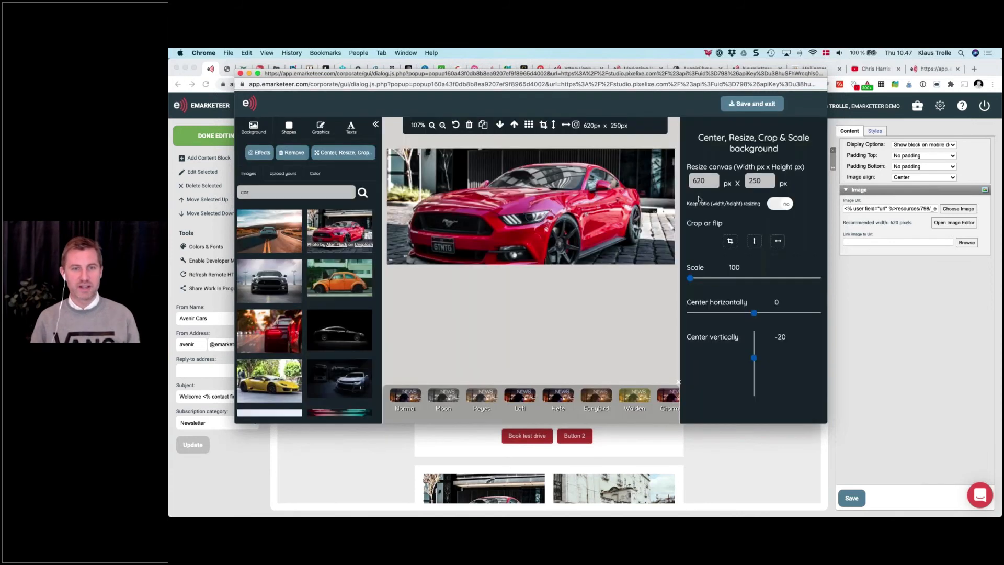
click(751, 104)
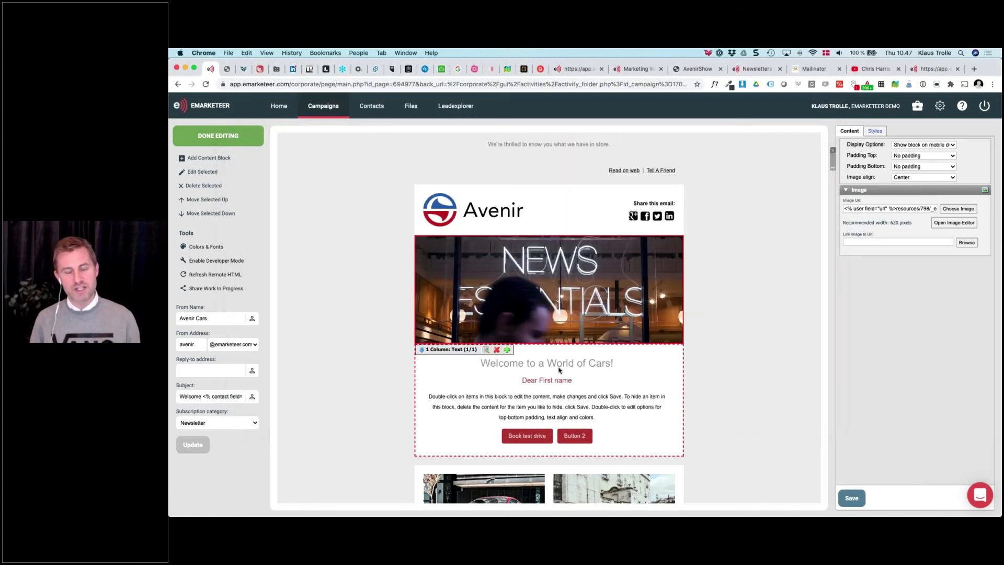
Link the Book test drive button to the Book test drive form as a personal link, then save
click(530, 439)
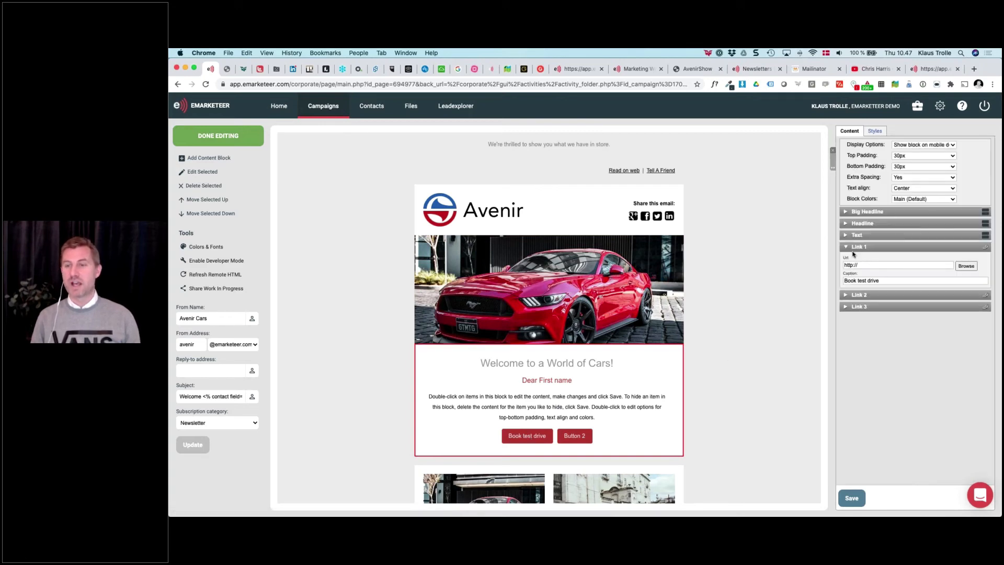
click(967, 266)
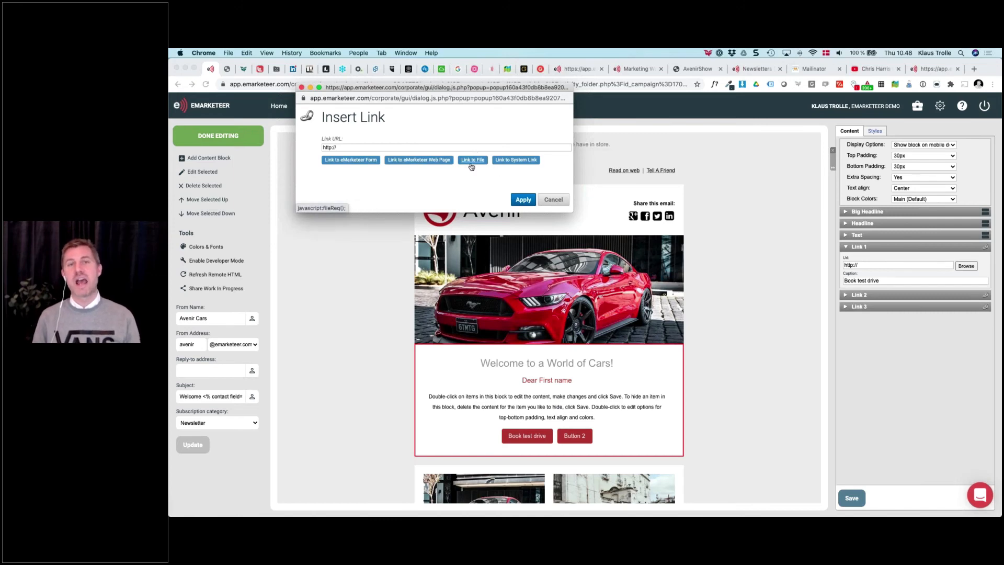
click(357, 162)
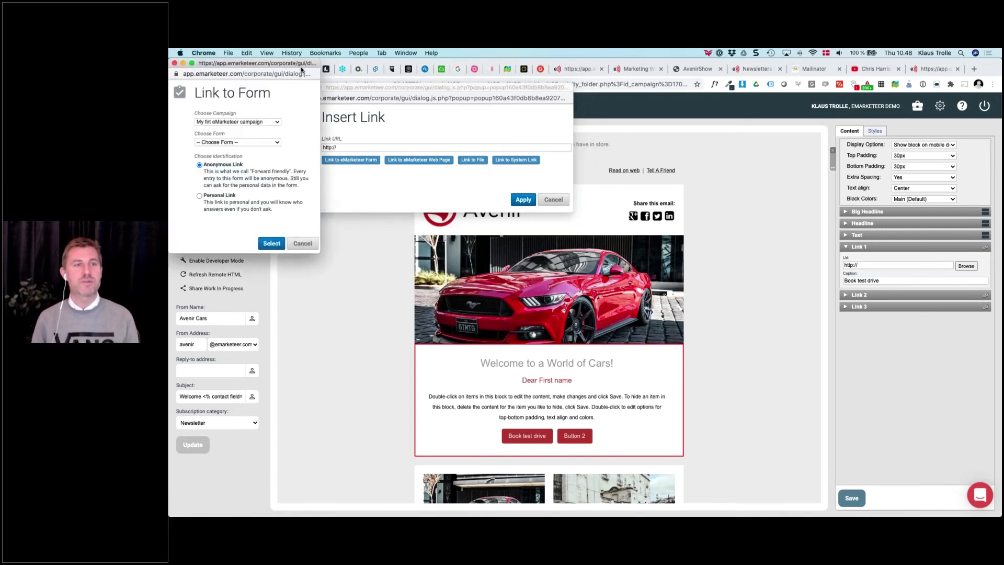
drag(302, 70, 455, 104)
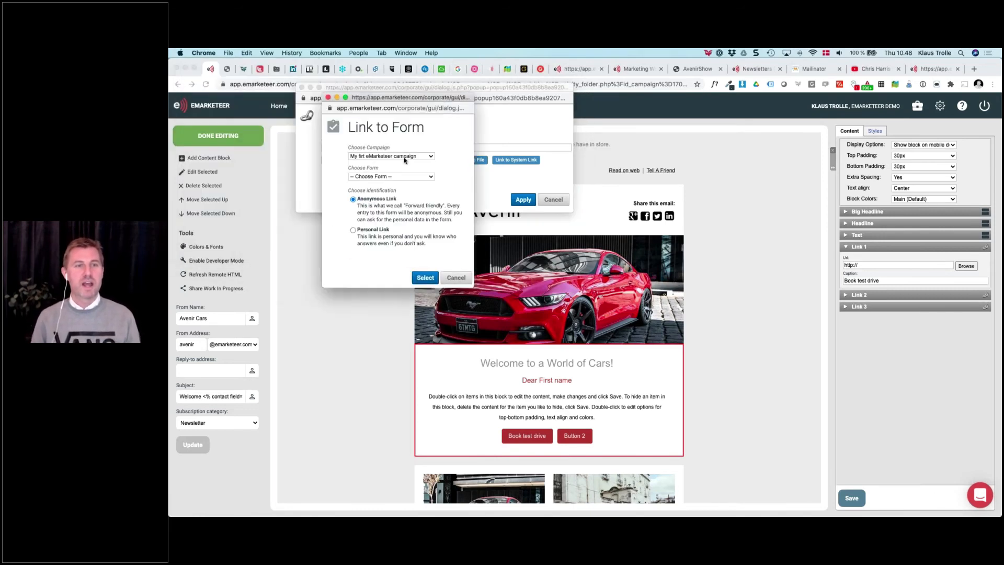
click(383, 179)
click(375, 193)
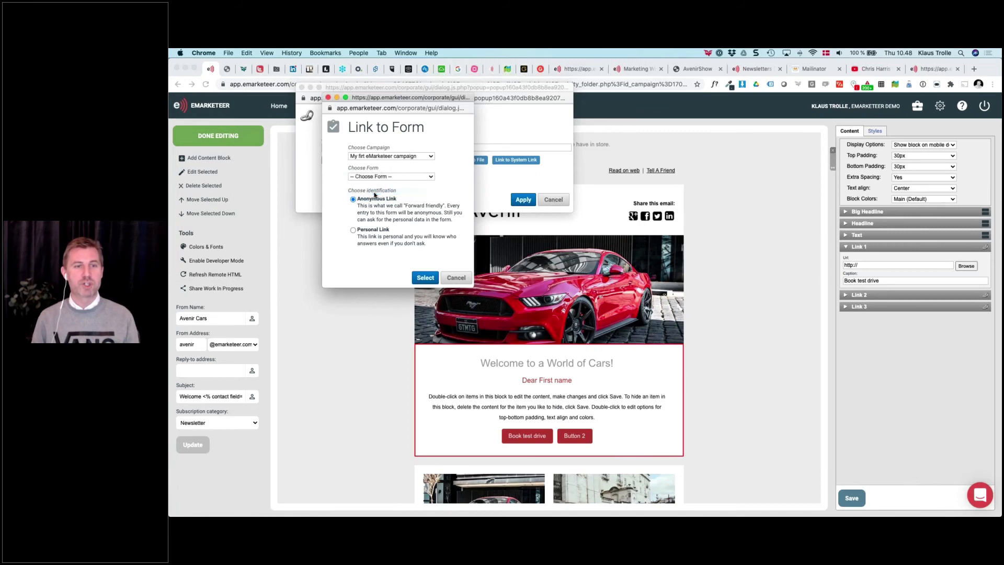
click(353, 230)
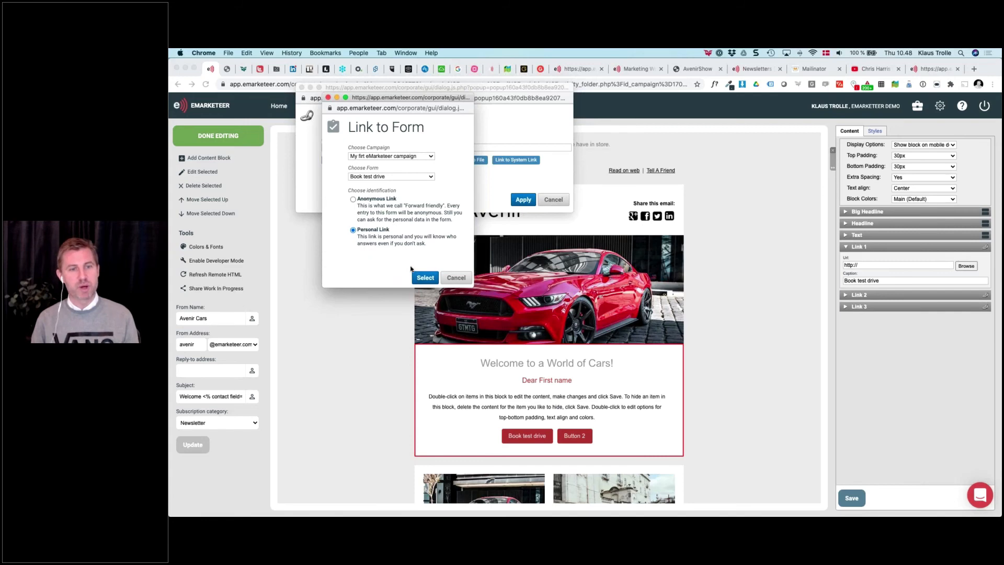
click(425, 277)
click(523, 199)
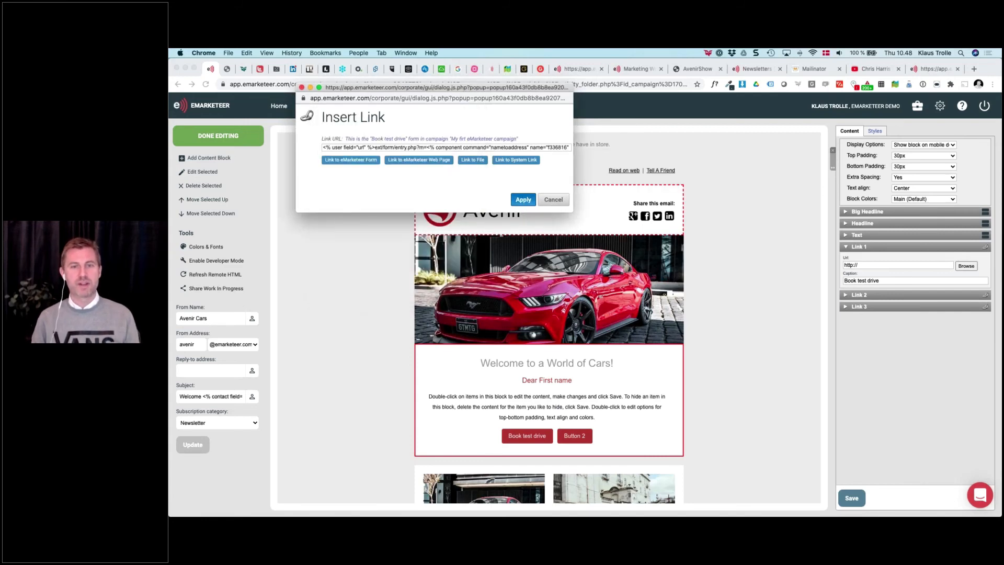
click(851, 500)
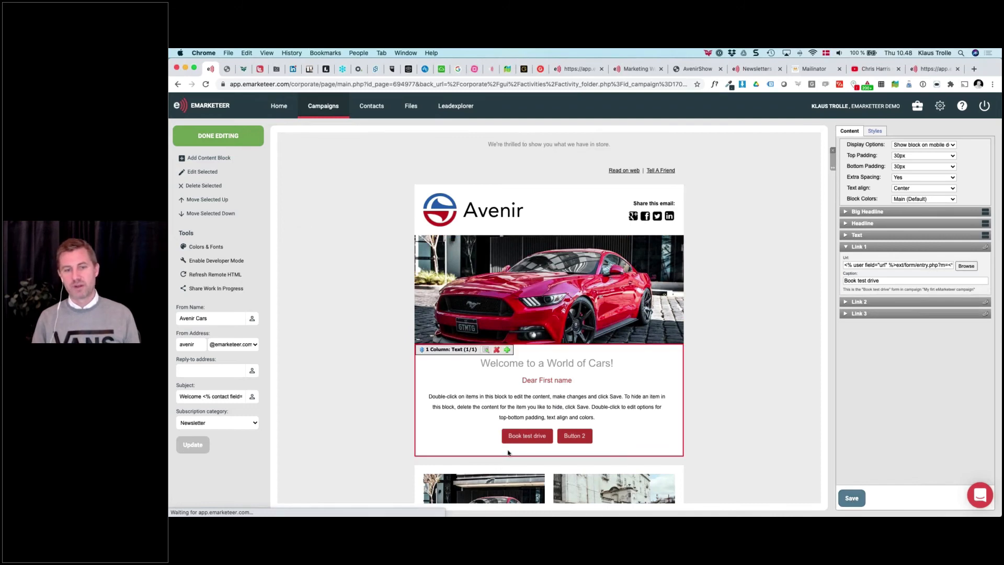
Finish editing the e-mail and drag the Book test drive form to the last position
click(210, 136)
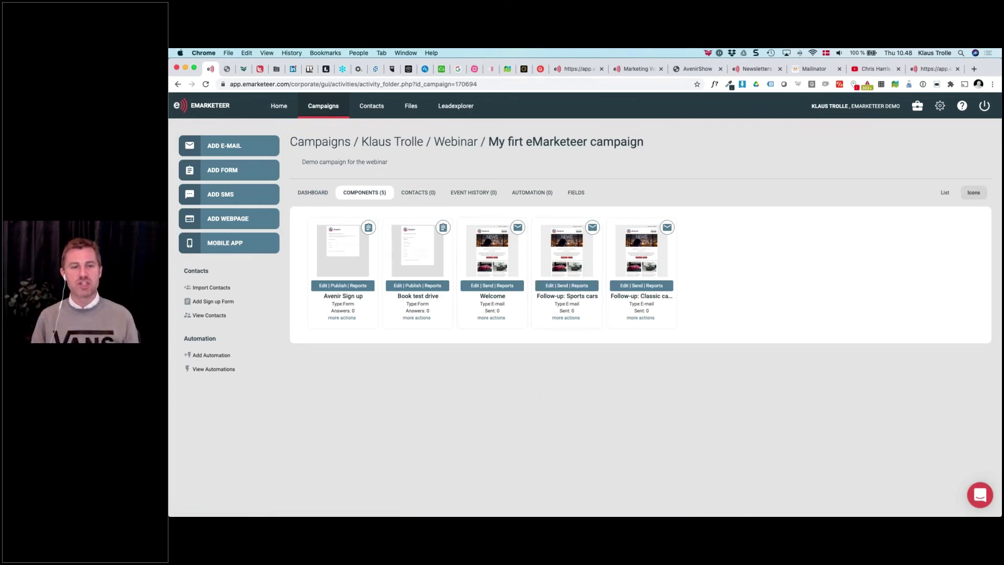
key(ctrl+Left)
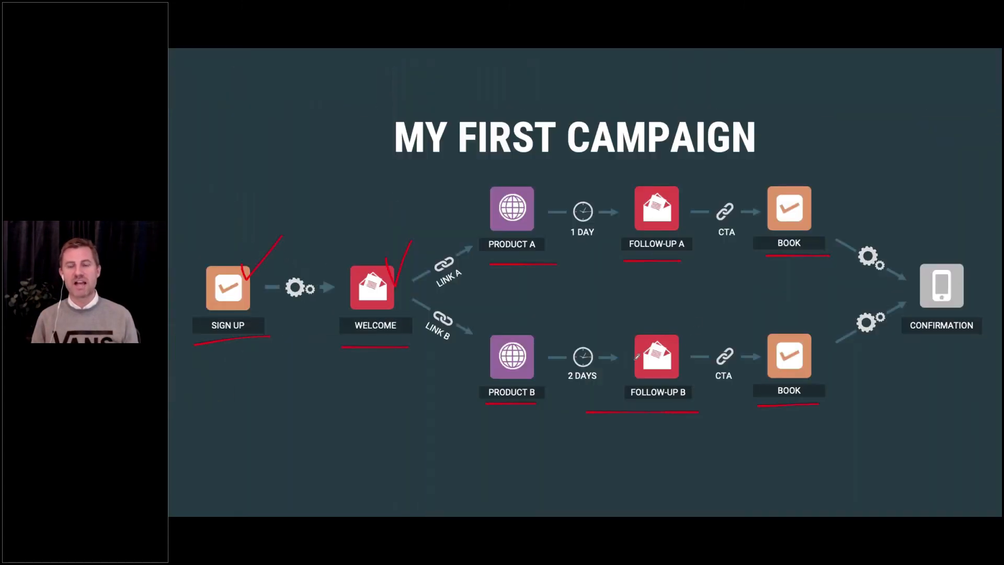
key(ctrl+Right)
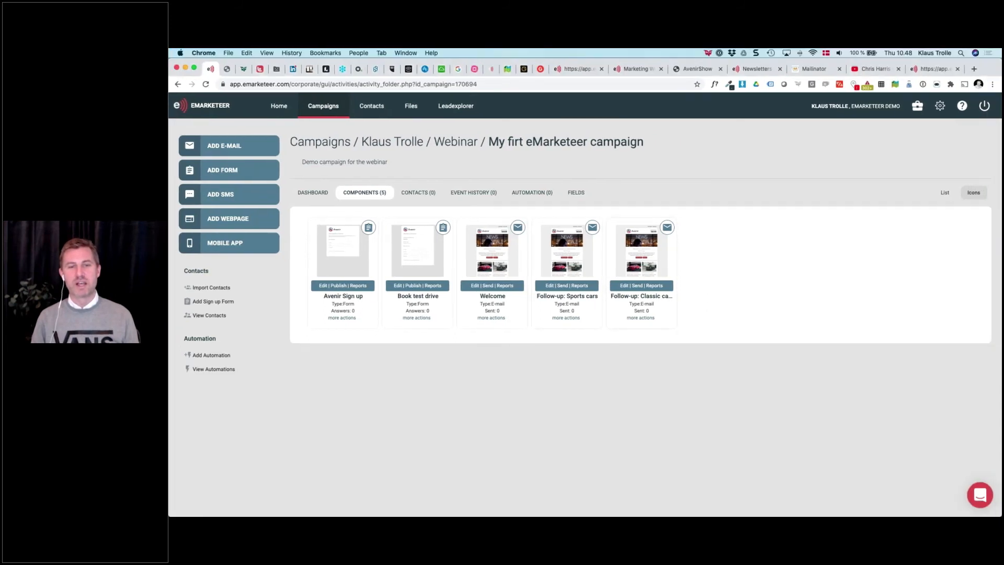
click(372, 196)
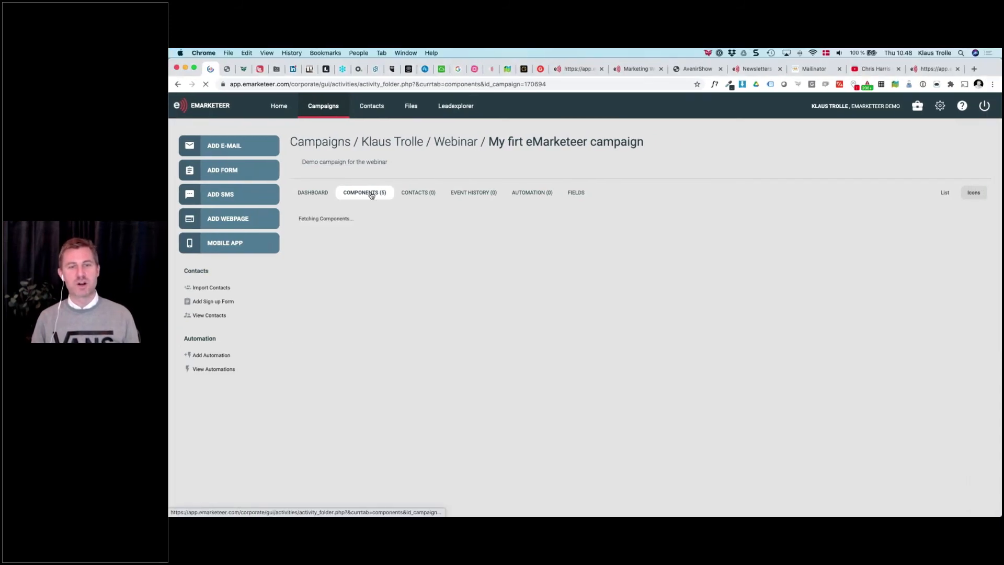
drag(410, 250, 680, 256)
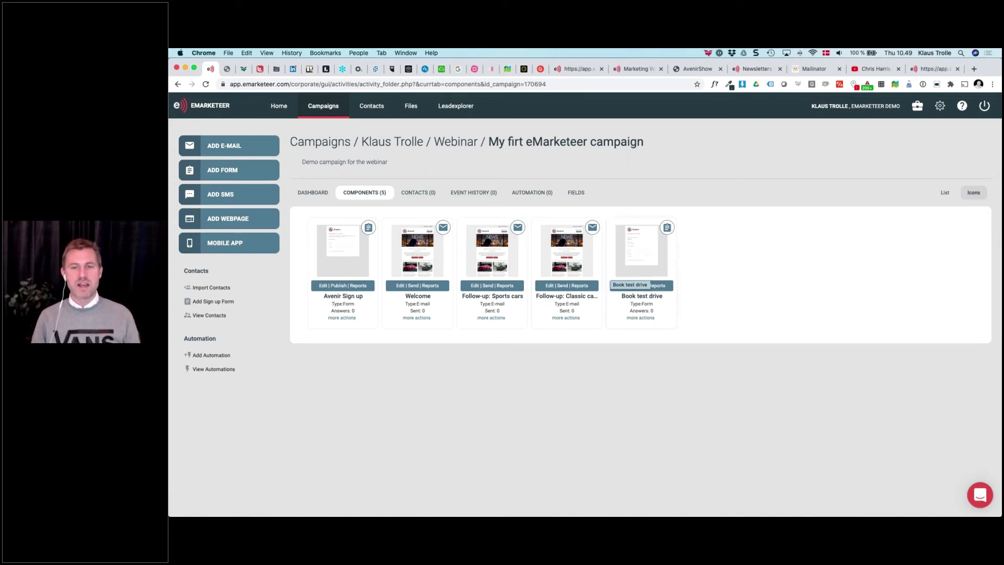
Underline the CONFIRMATION step on the campaign overview slide
key(ctrl+Left)
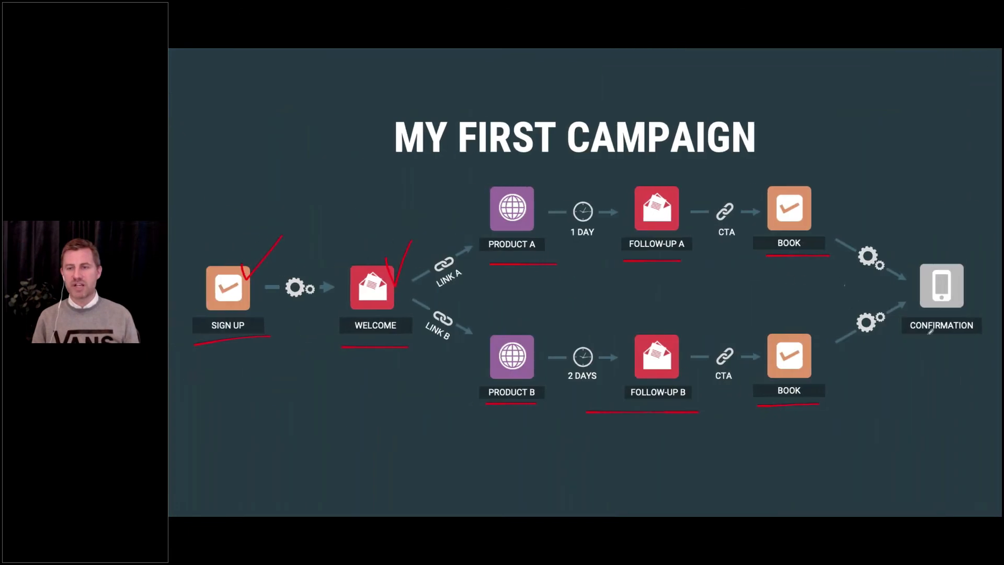
drag(906, 349, 962, 347)
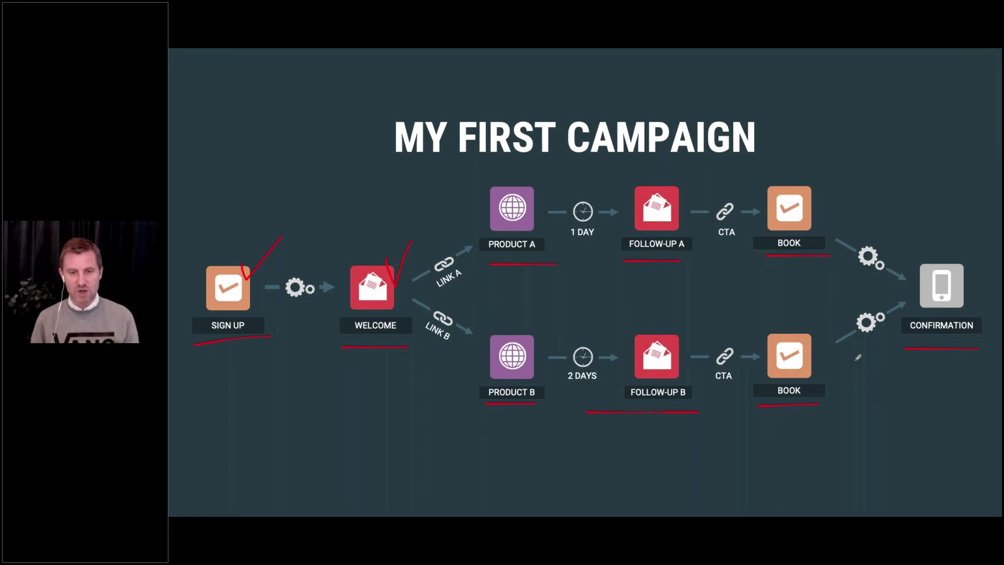
key(ctrl+Right)
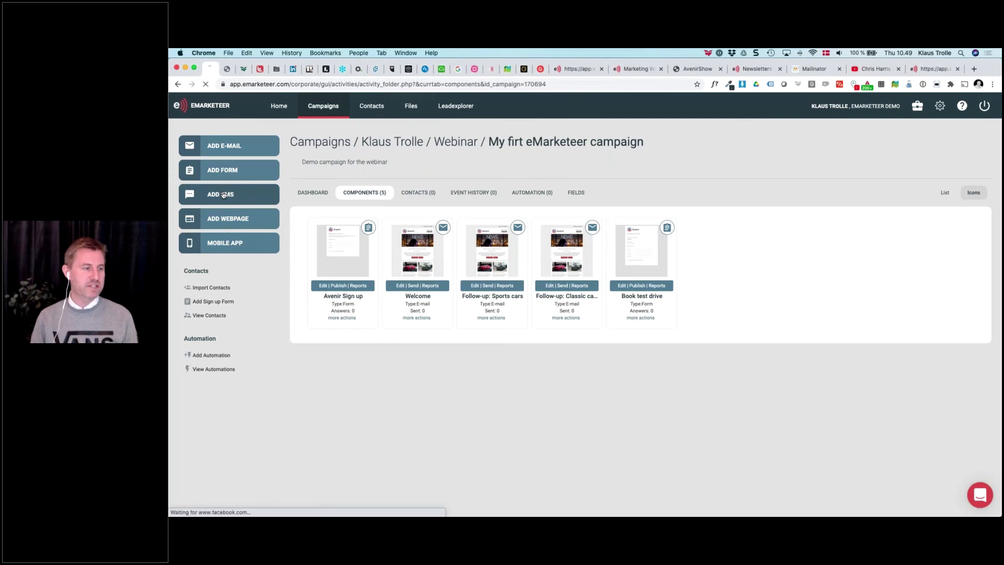
Add a new SMS to the campaign named 'Confirmation'
click(223, 195)
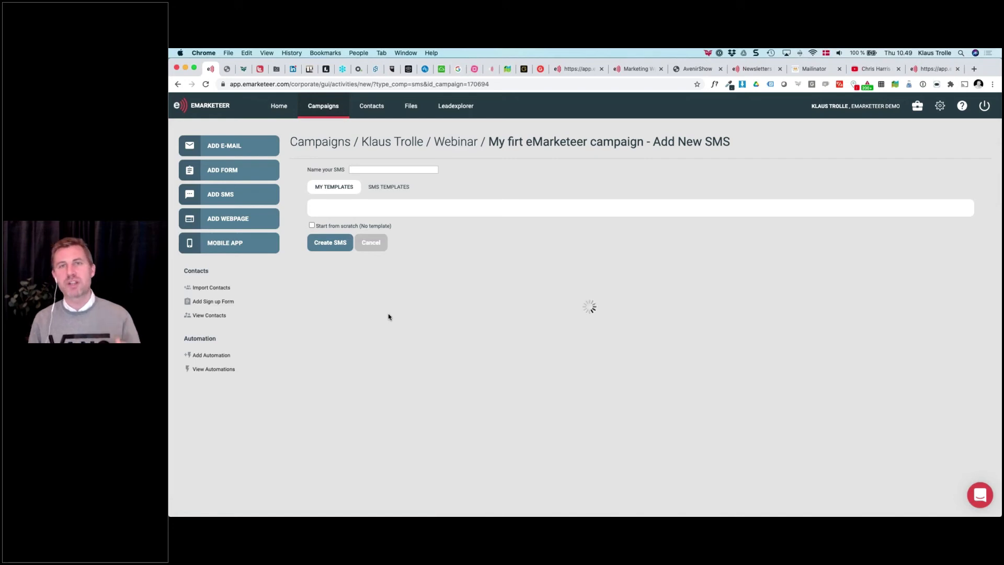
click(388, 169)
text(Co)
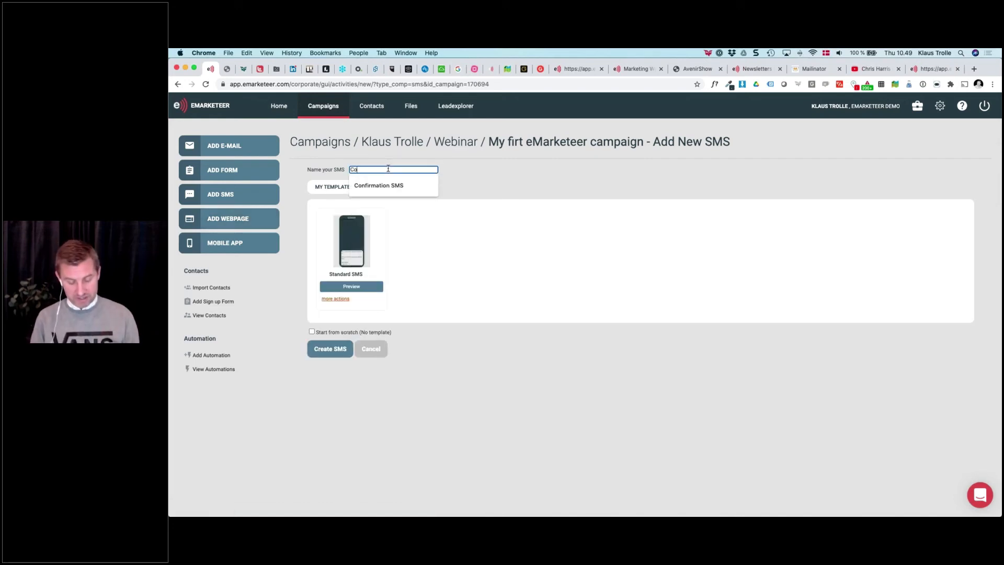
text(nfirmation)
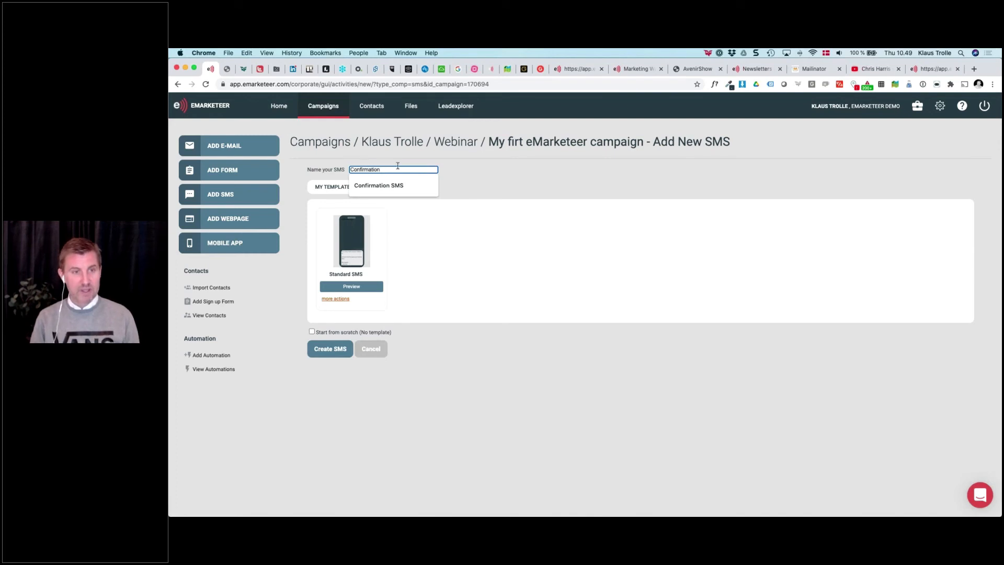
click(477, 171)
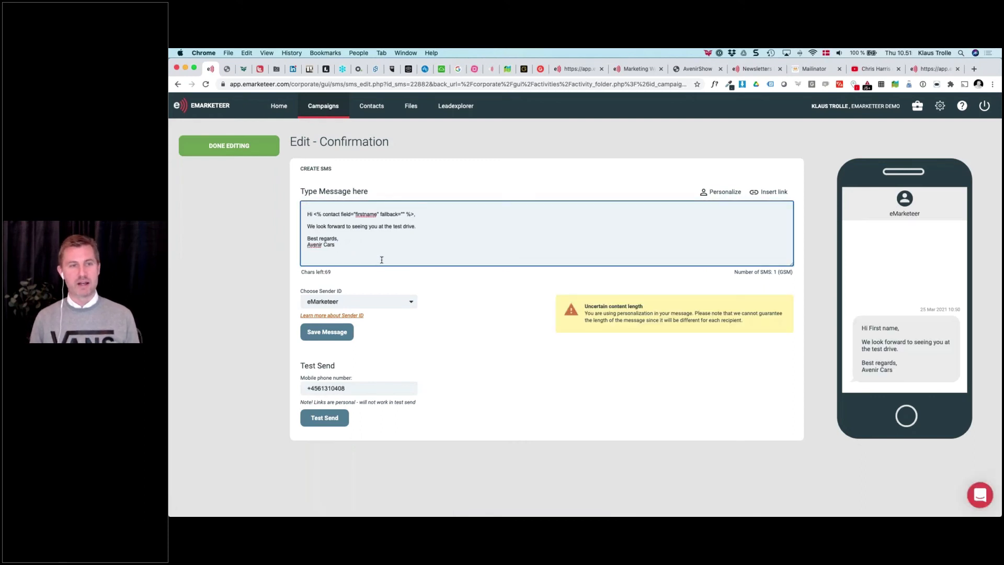
Add 'Your local dealer will reach out to you shortly.' and sign off 'Best regards, Team Avenir Cars'
click(313, 214)
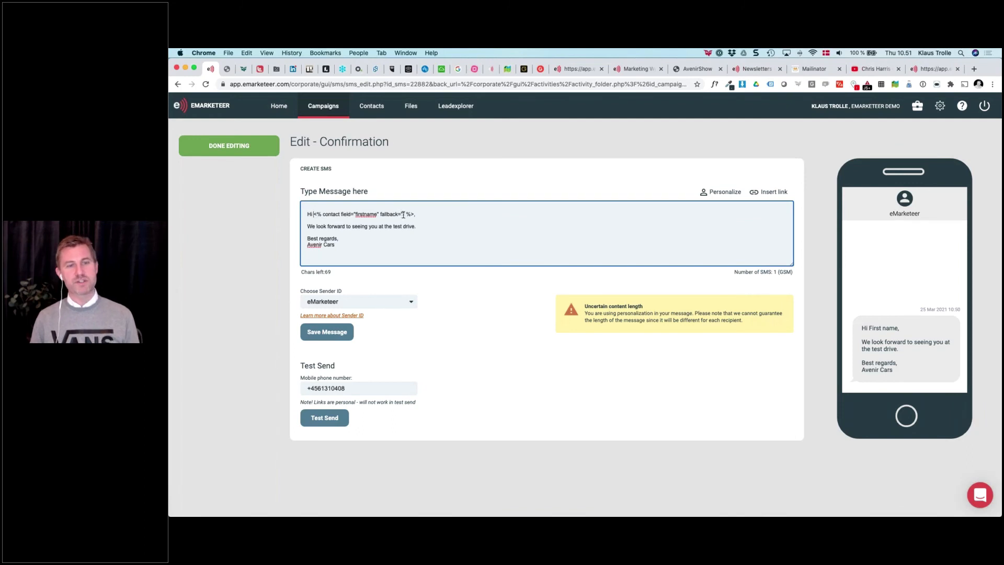
double_click(336, 227)
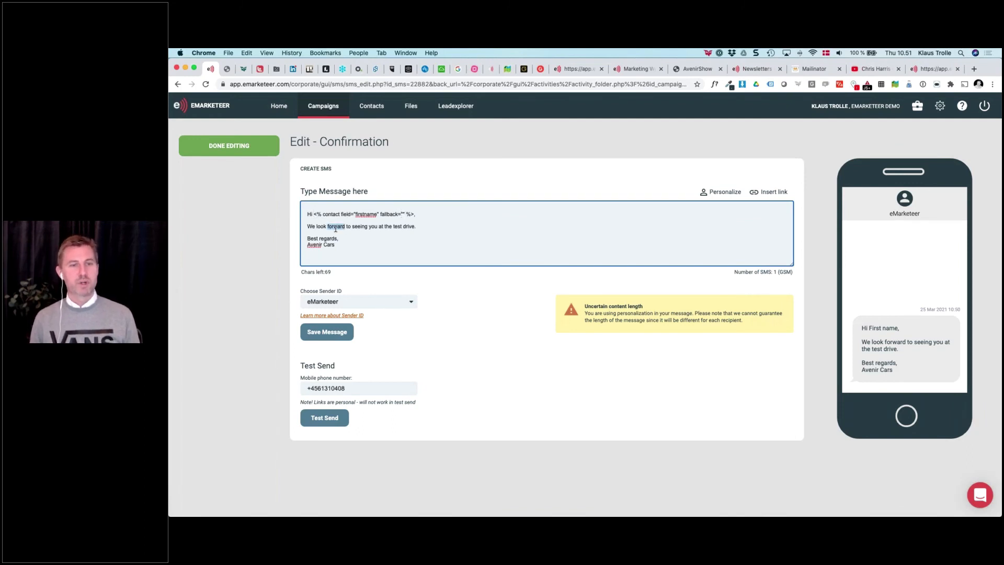
click(336, 229)
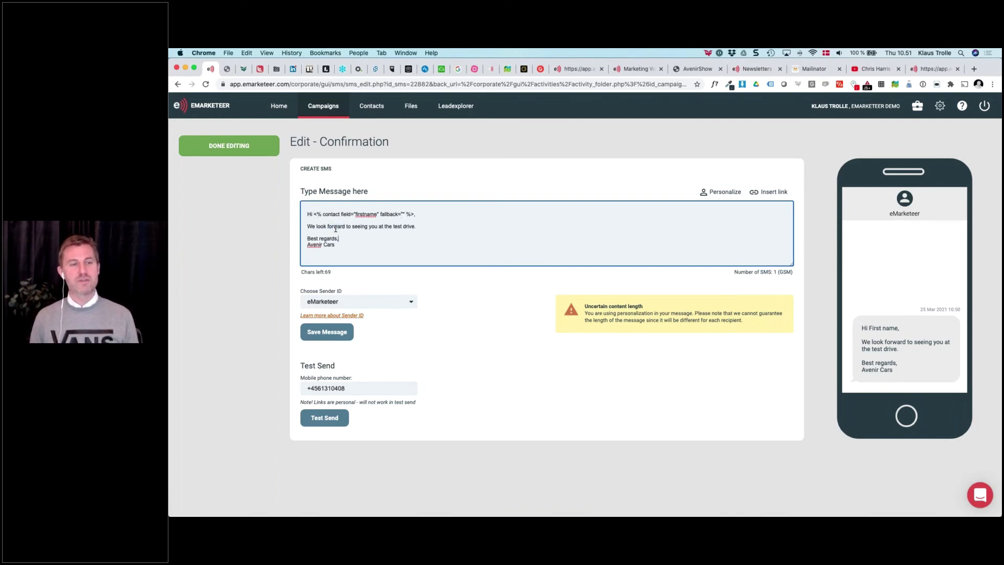
key(Return)
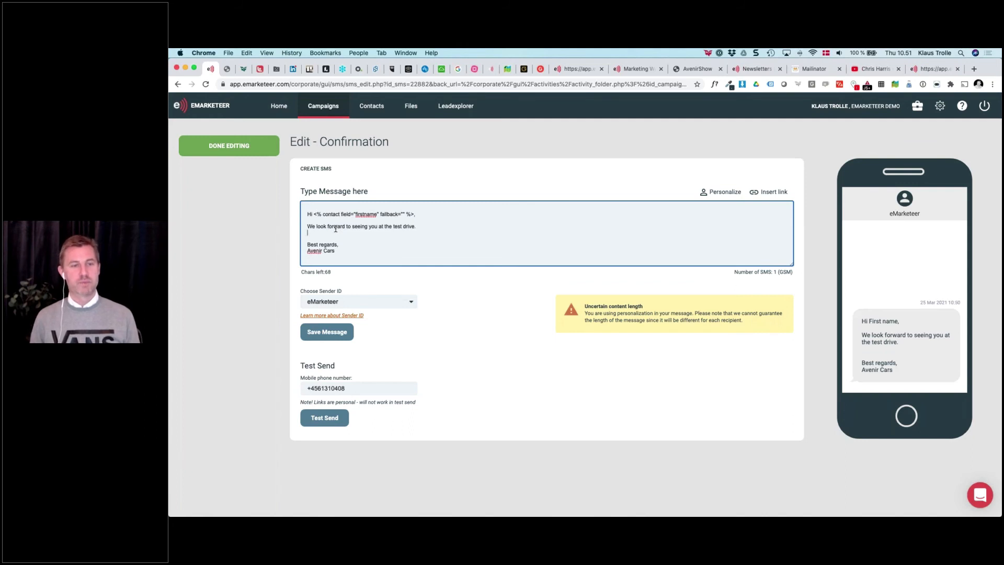
text(Your lo)
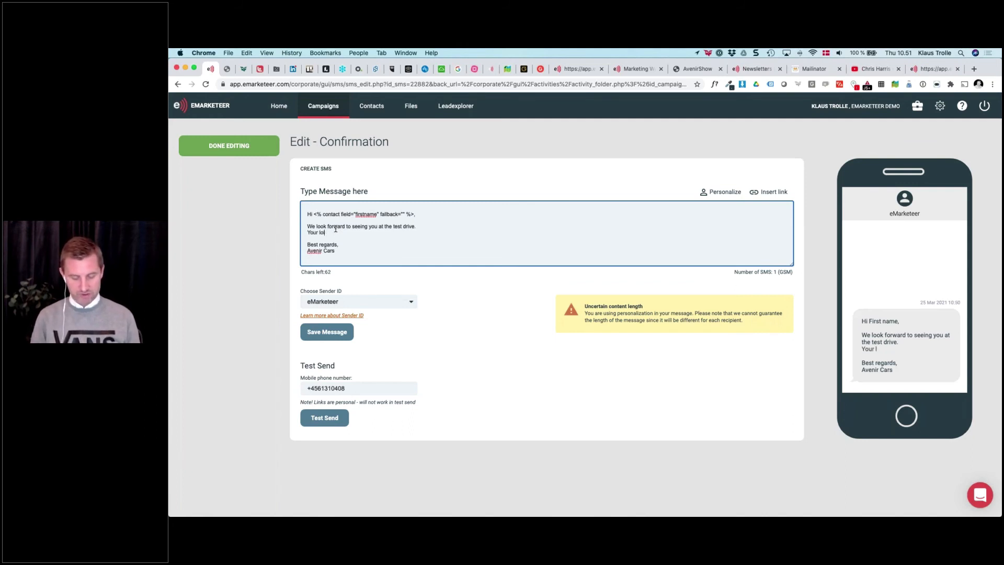
text(cal dealer will rewaca)
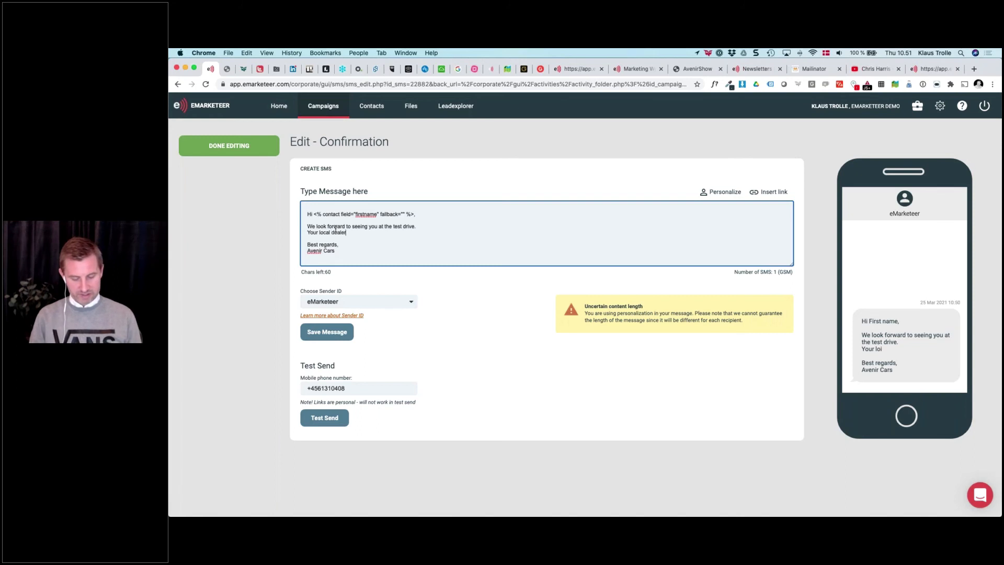
key(BackSpace)
key(BackSpace)
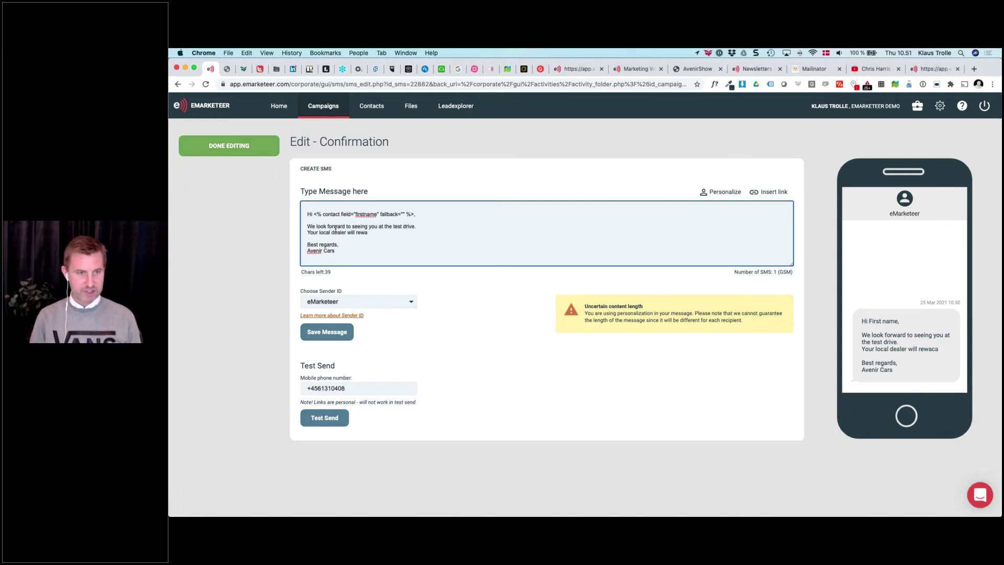
key(BackSpace)
text(ach ou)
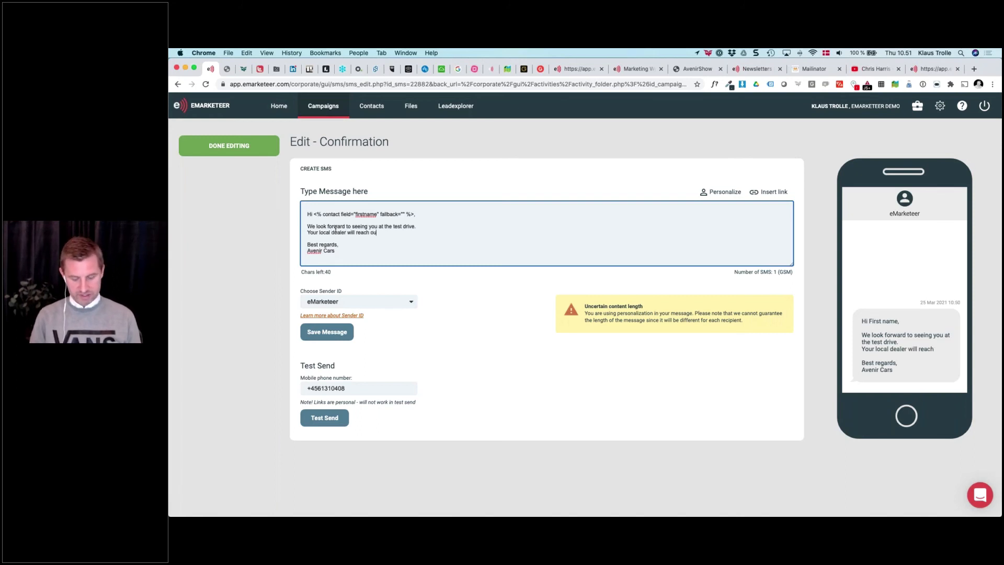
text(t to you short)
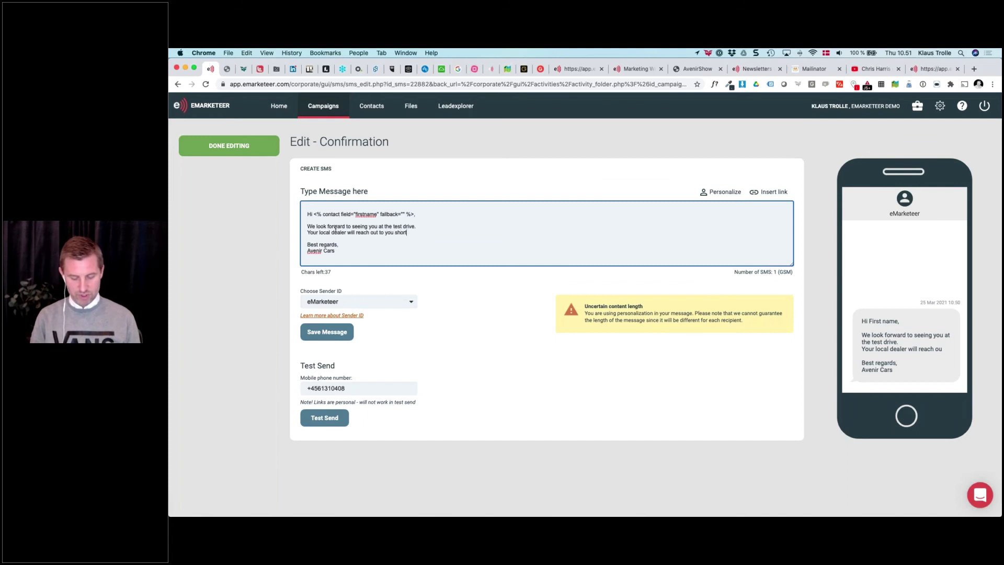
text(ly.  Best regards, )
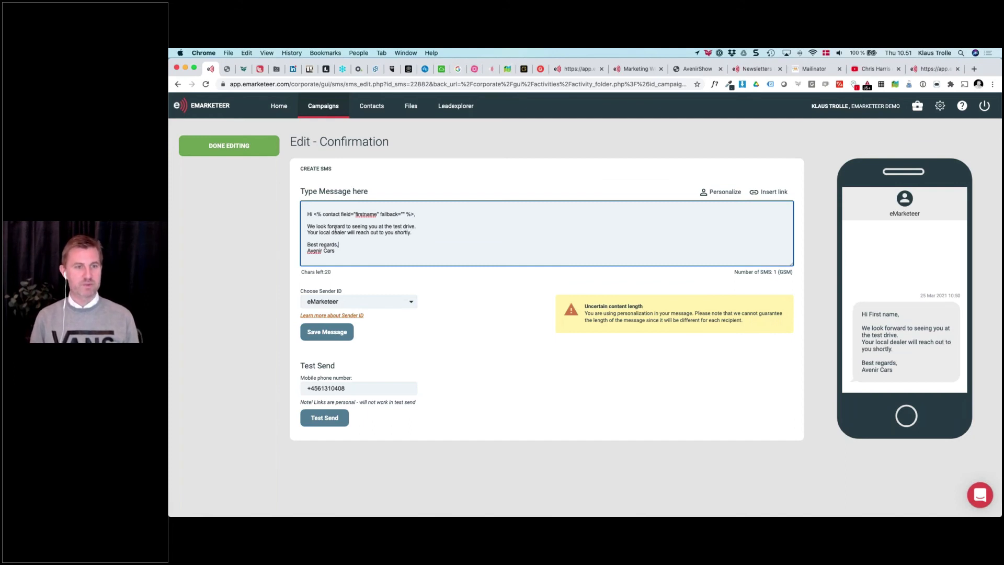
text(Tean)
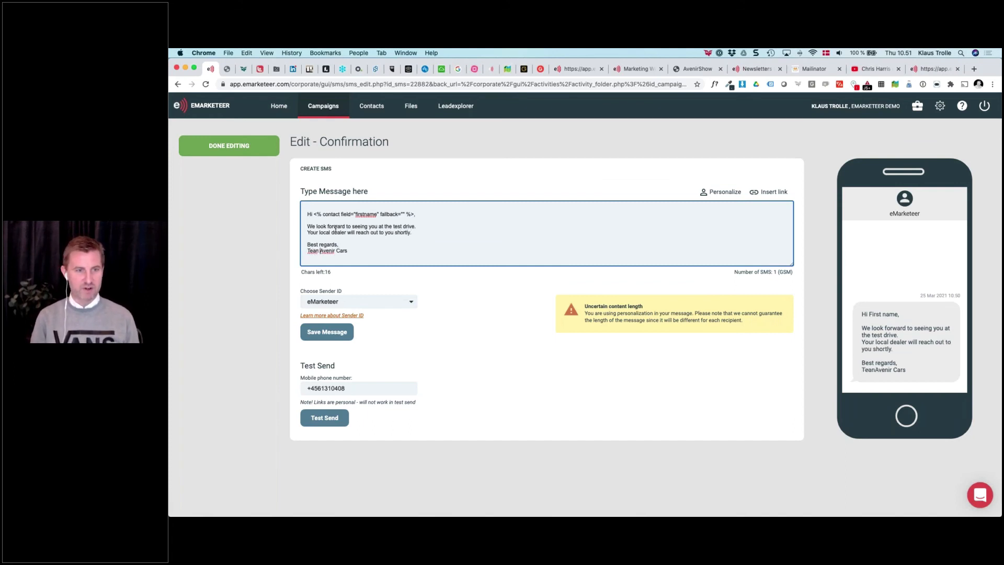
click(320, 250)
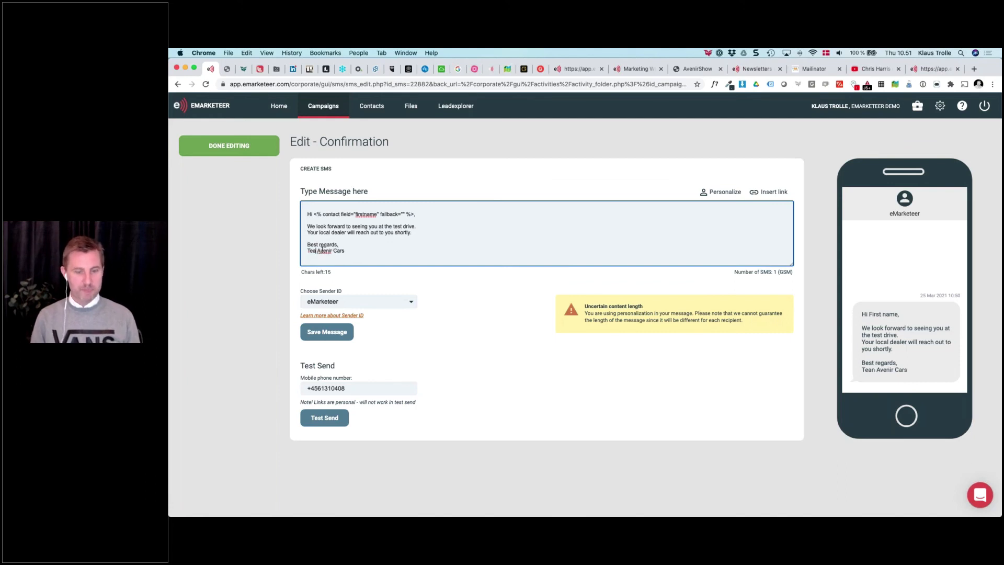
key(BackSpace)
text(m)
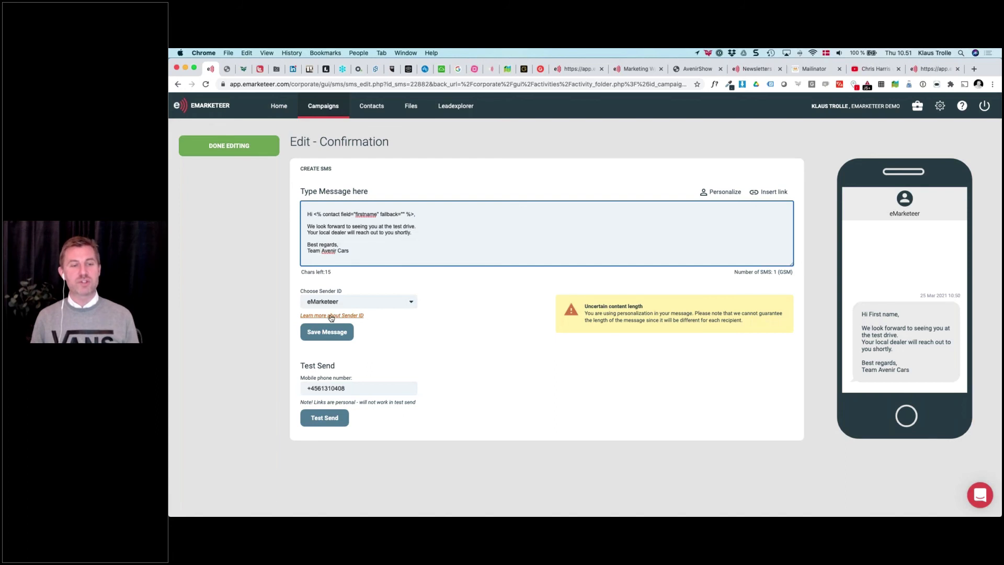
Set the Confirmation SMS sender ID to Avenir and finish editing
click(372, 302)
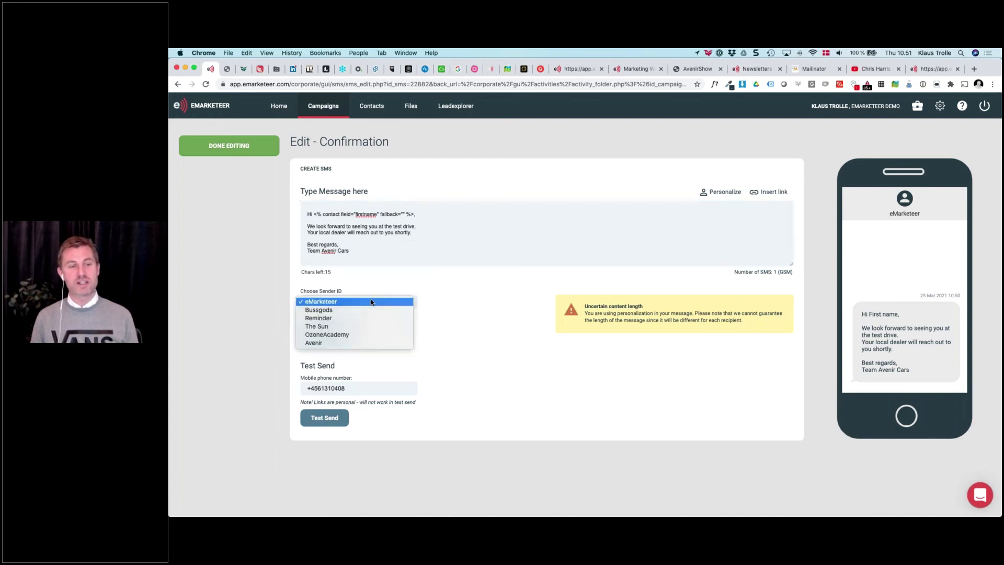
click(356, 342)
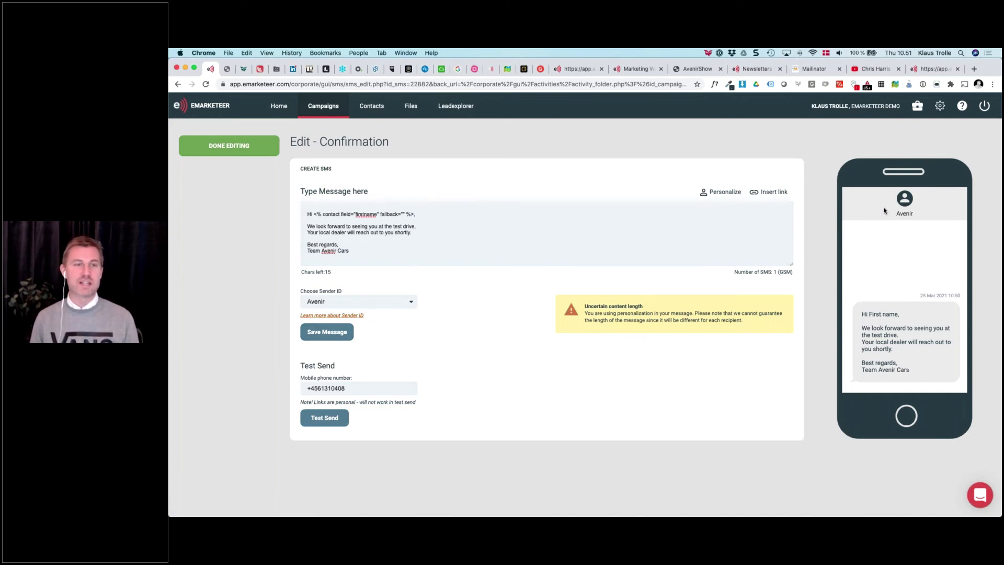
click(225, 156)
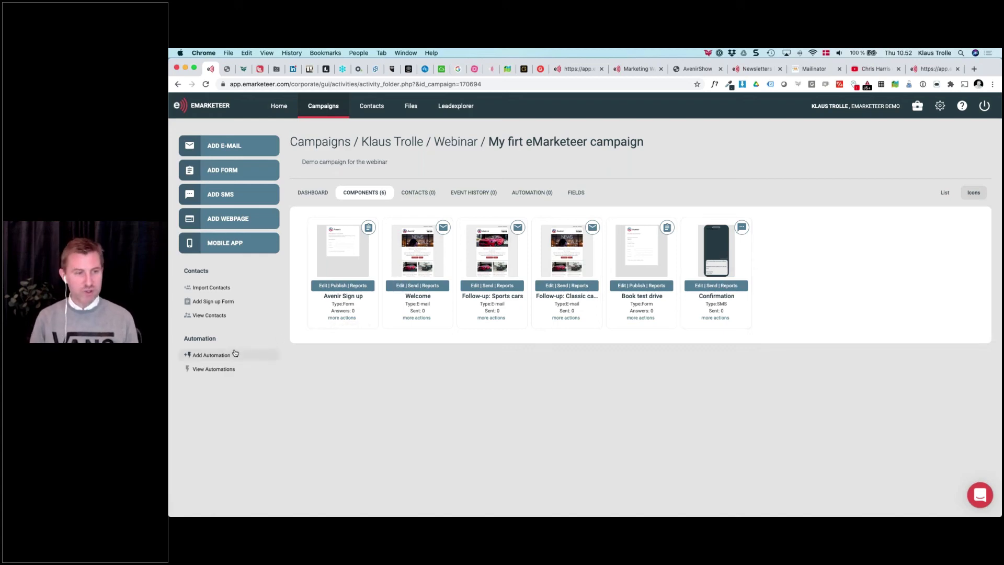
key(super+plus)
key(super+plus)
scroll(209, 408, down, 1)
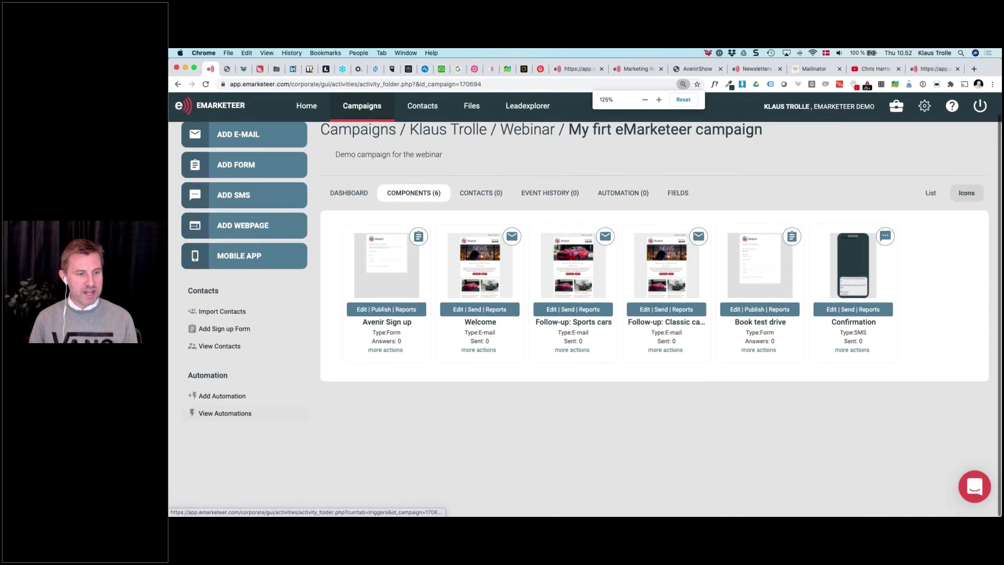
click(213, 401)
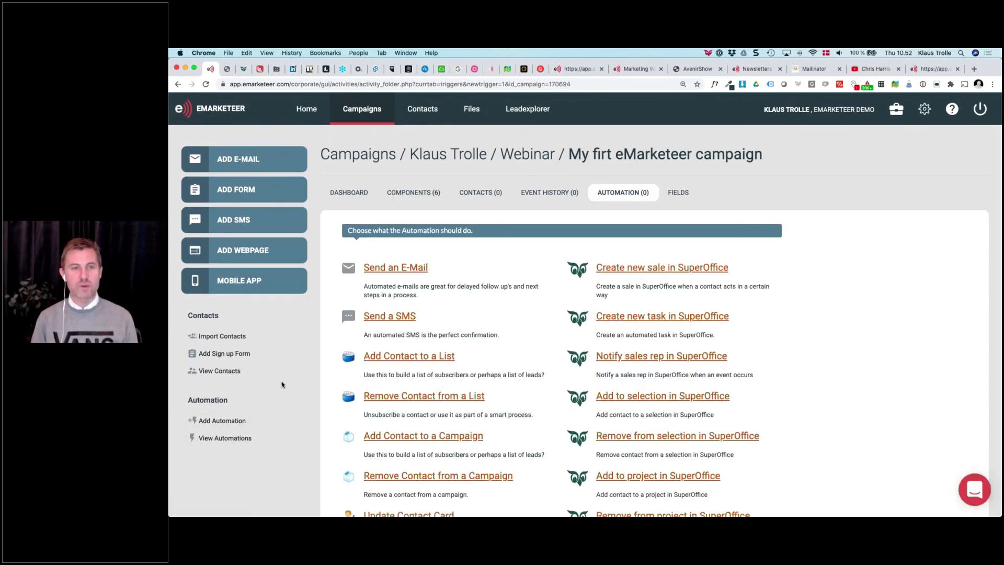
scroll(448, 267, down, 3)
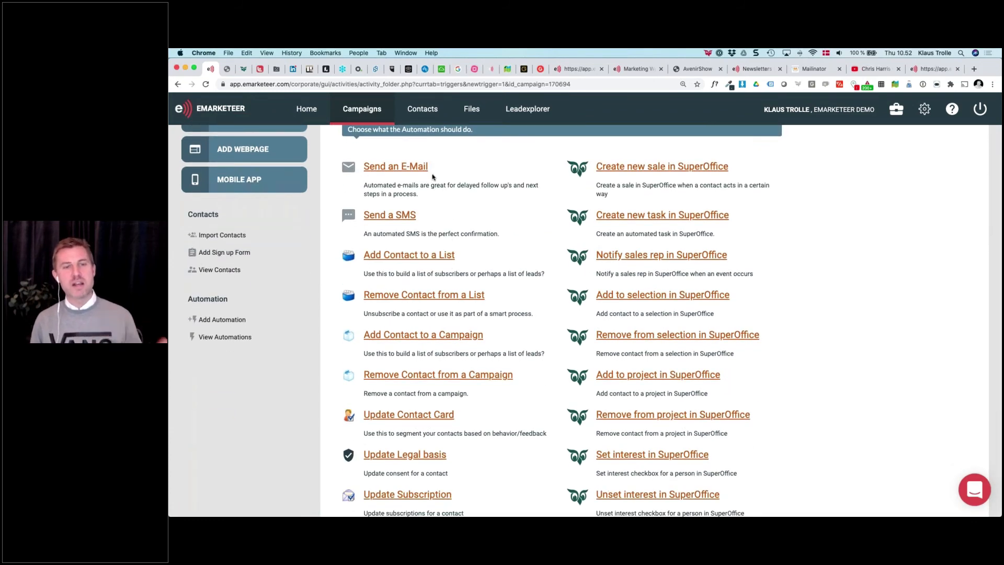
scroll(425, 225, down, 1)
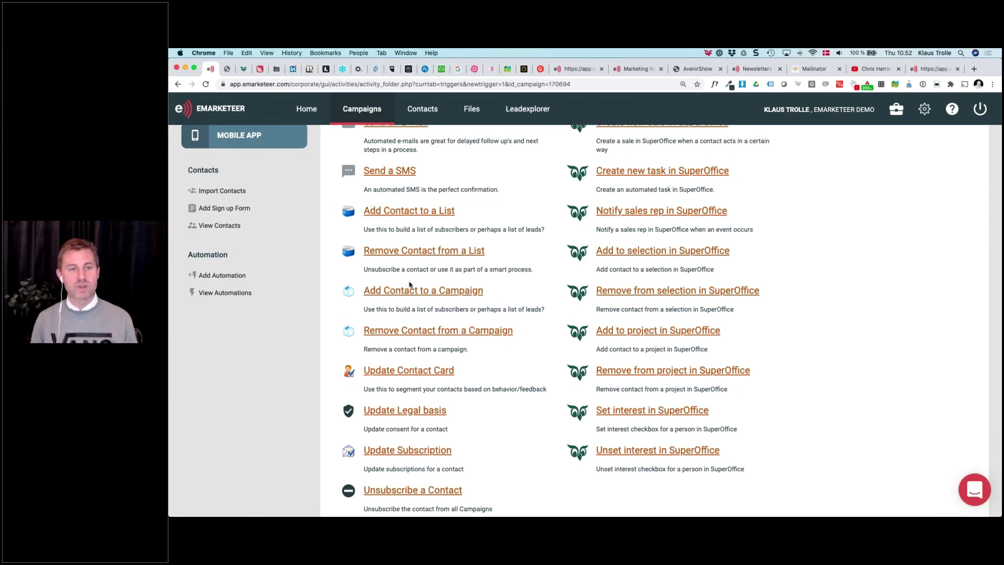
scroll(409, 284, down, 1)
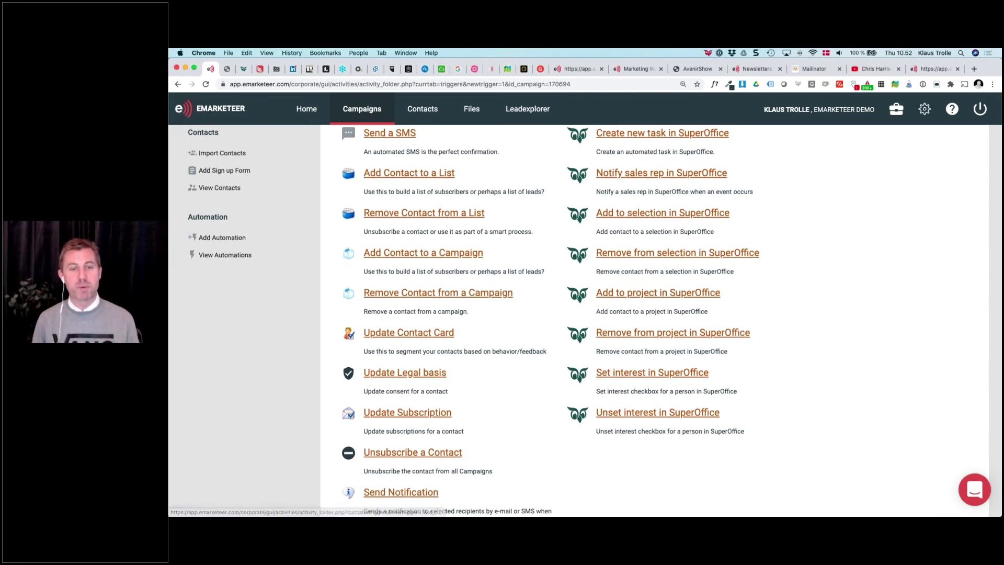
scroll(443, 278, down, 2)
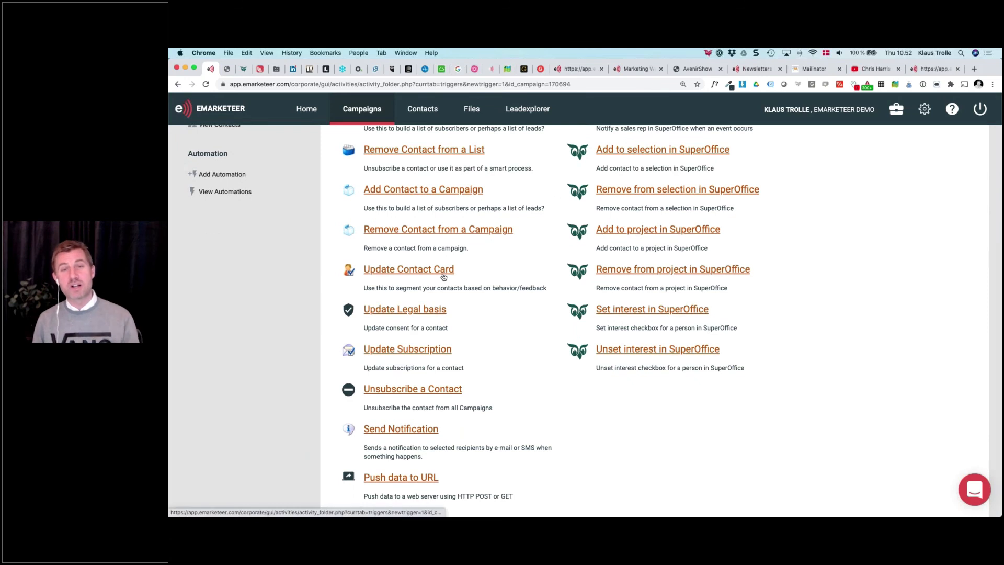
scroll(443, 277, down, 1)
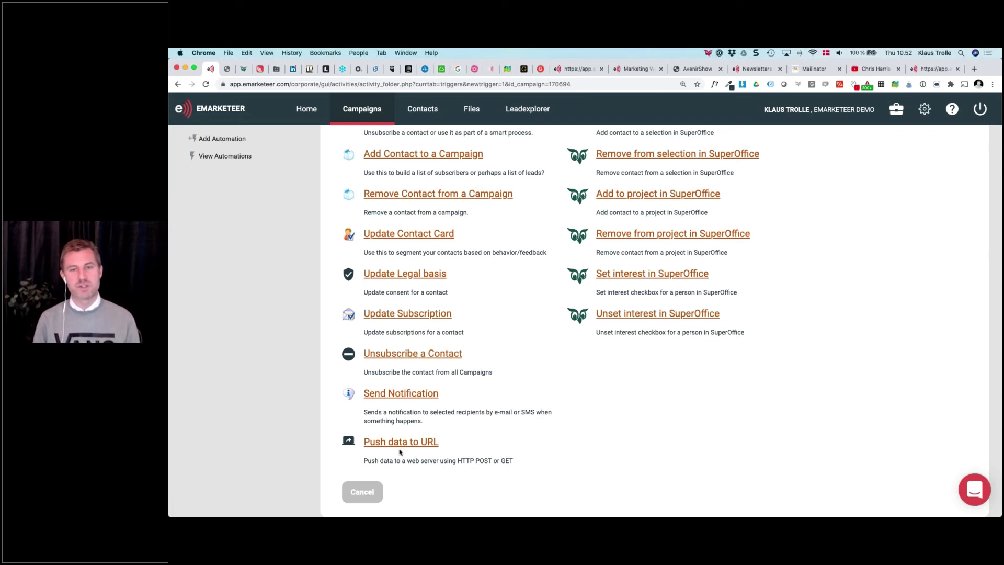
scroll(646, 188, up, 6)
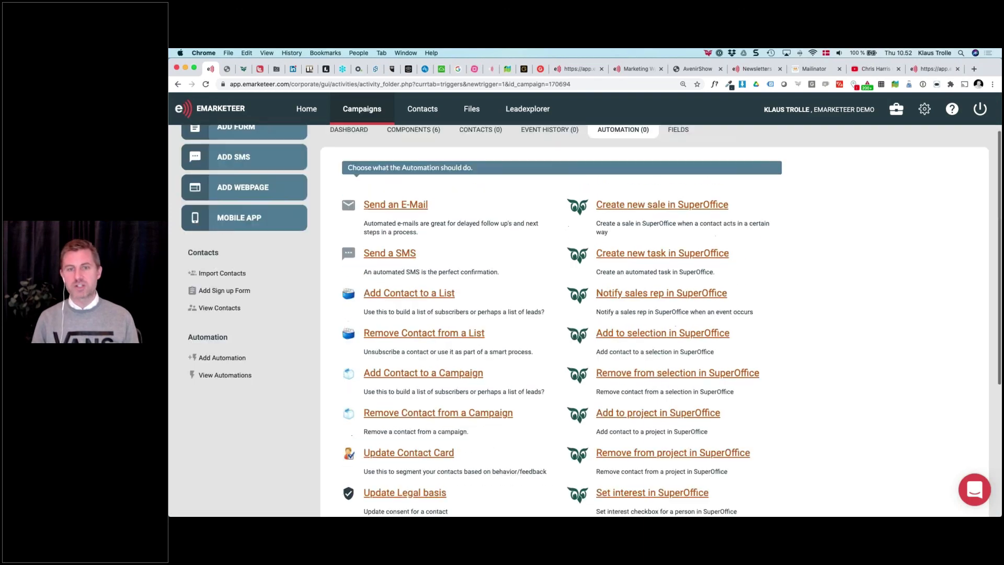
scroll(646, 188, down, 2)
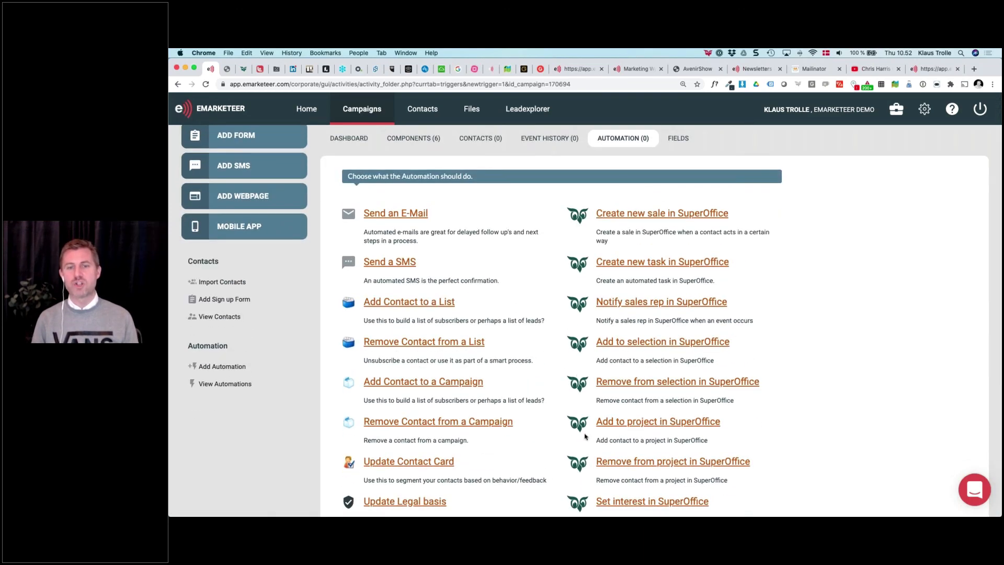
scroll(585, 436, down, 2)
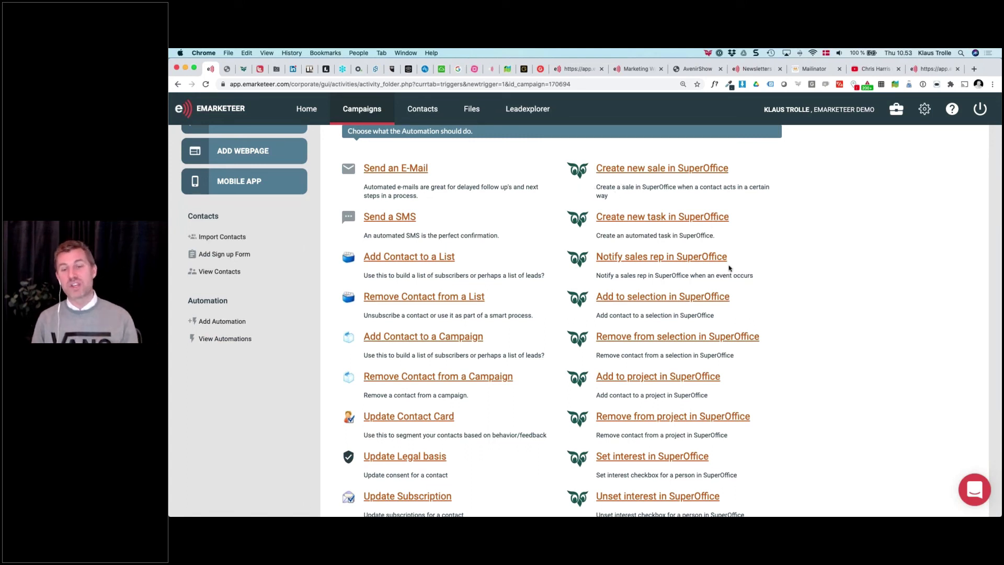
scroll(730, 268, down, 2)
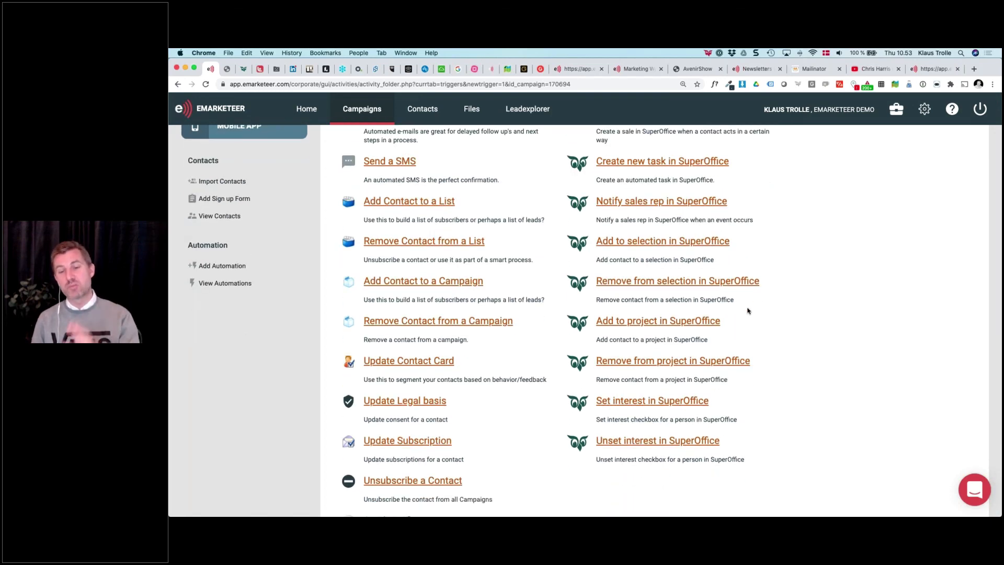
scroll(762, 374, up, 2)
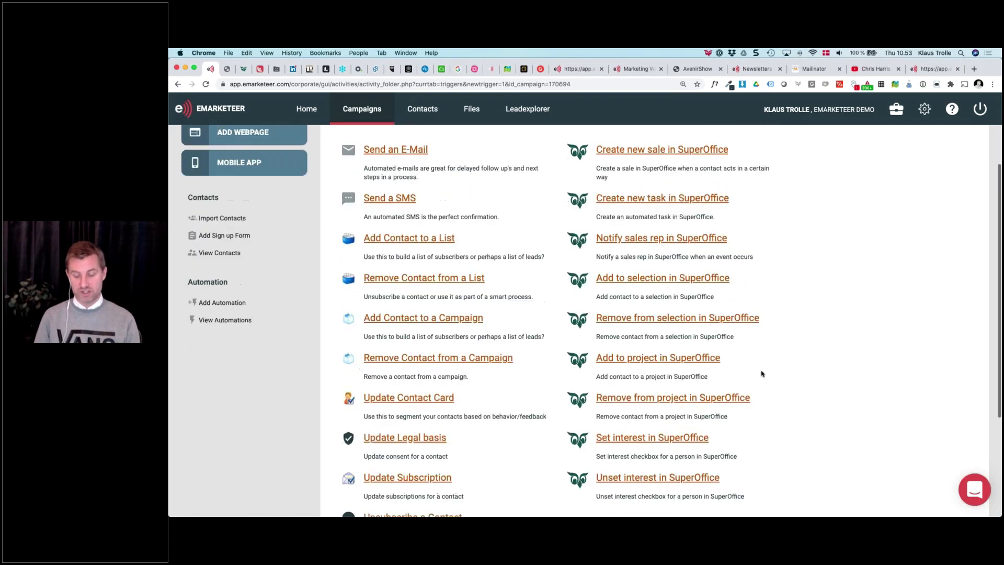
key(super+0)
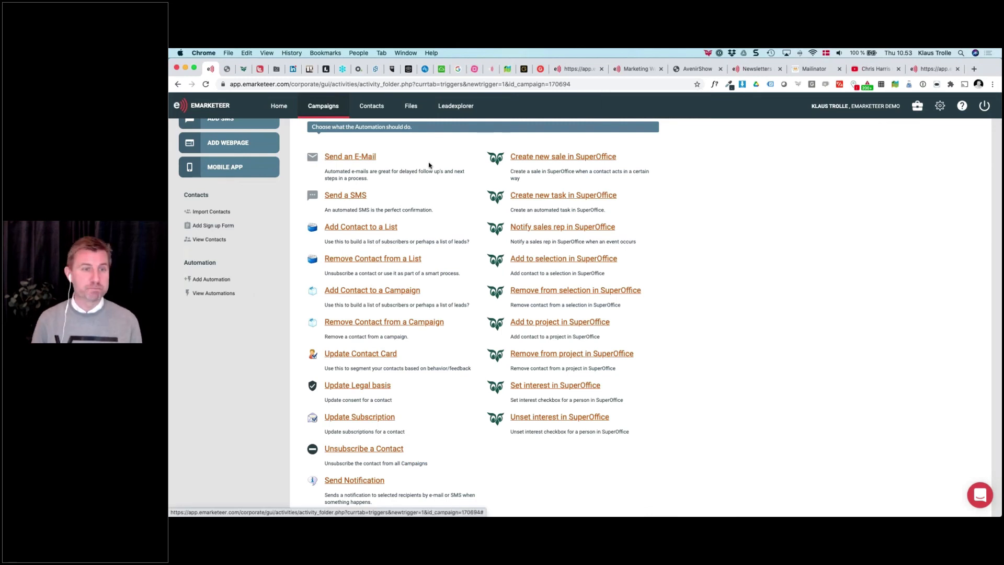
scroll(379, 217, up, 3)
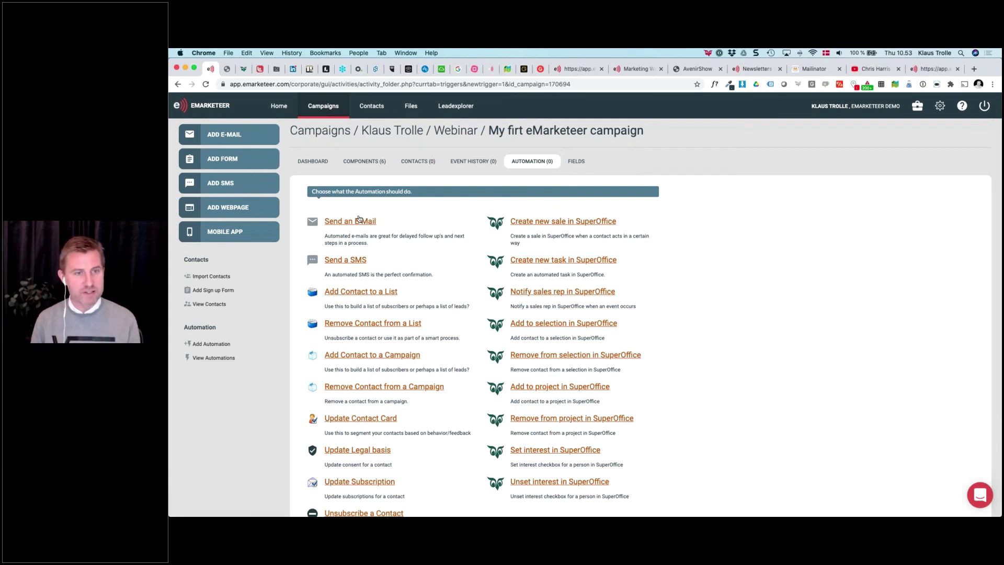
Start a Send an E-Mail automation named 'Welcome email'
click(353, 223)
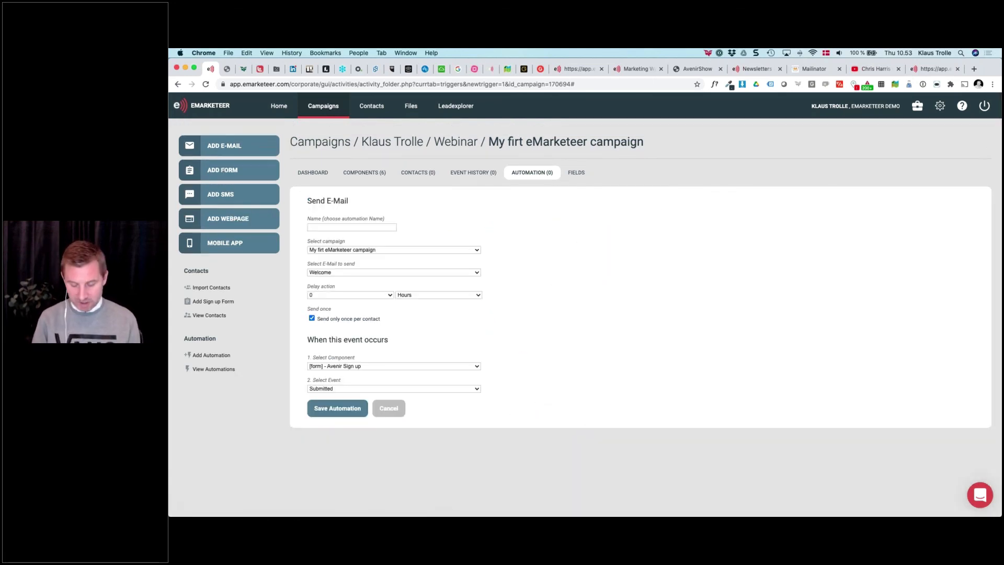
key(super+plus)
key(super+plus)
key(super+plus)
key(super+plus)
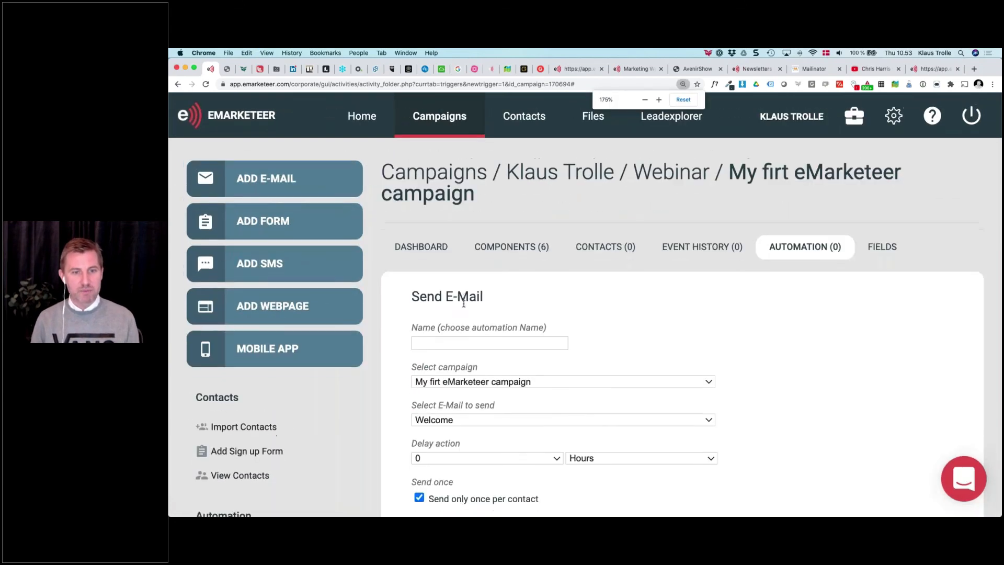
scroll(464, 298, down, 1)
click(464, 293)
text(Welcome email)
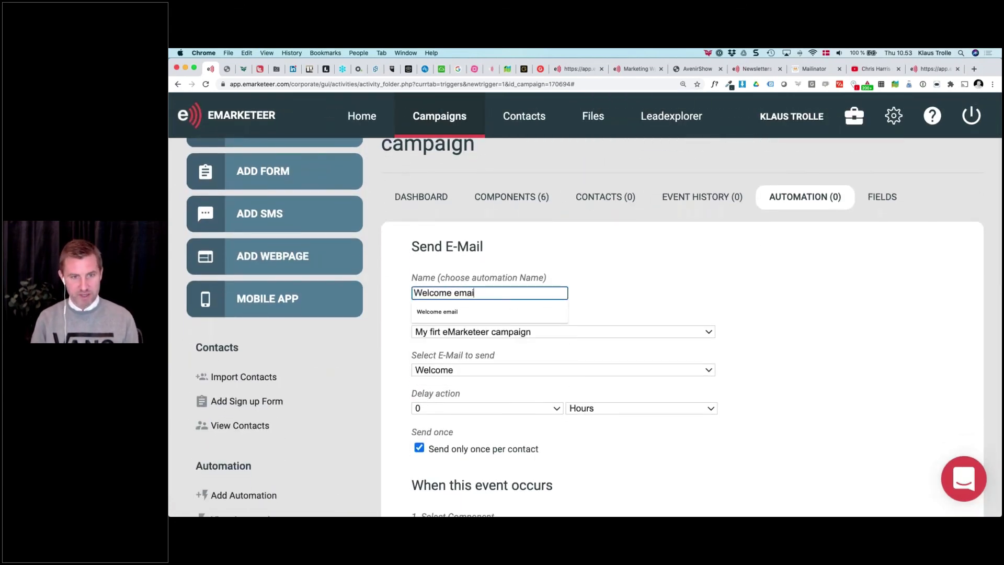
key(Tab)
Send the Welcome e-mail with 0 delay when the Avenir Sign up form is submitted, and save
scroll(567, 366, down, 3)
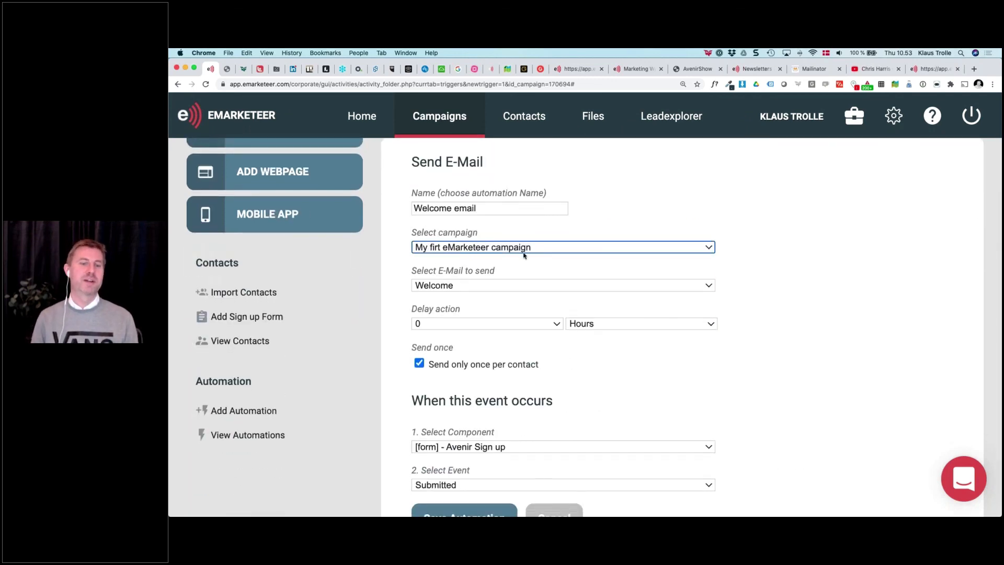
scroll(523, 254, down, 1)
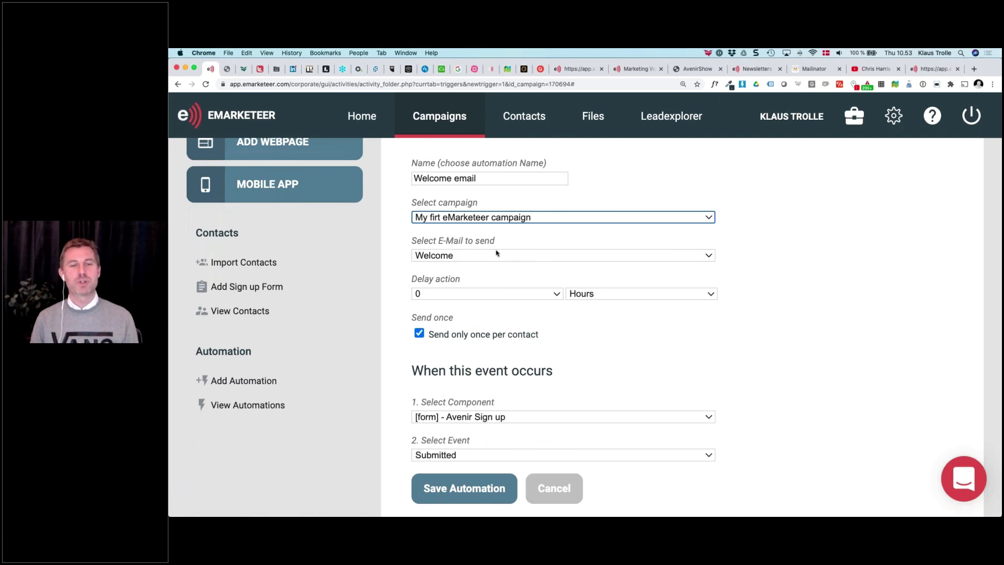
scroll(443, 258, down, 1)
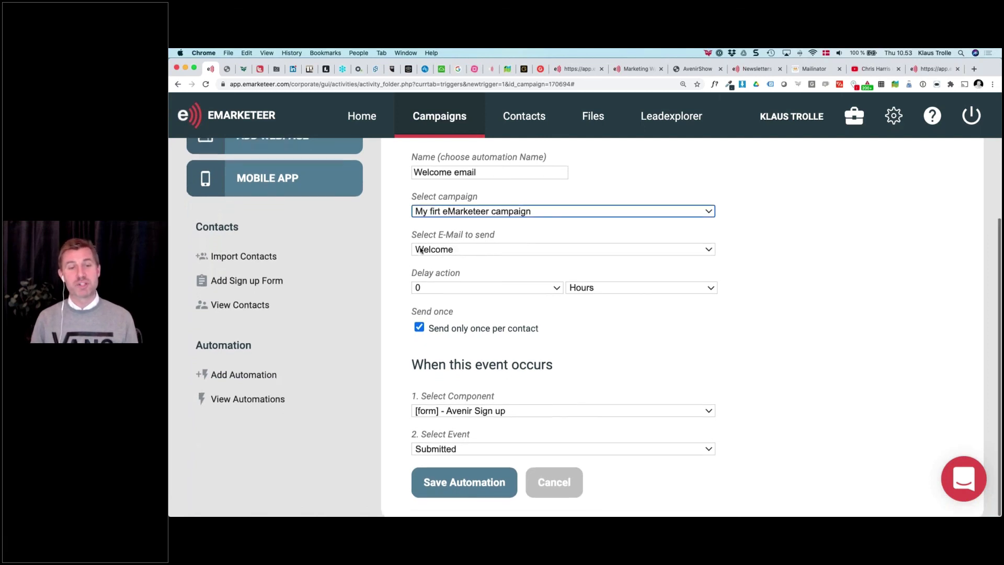
click(484, 250)
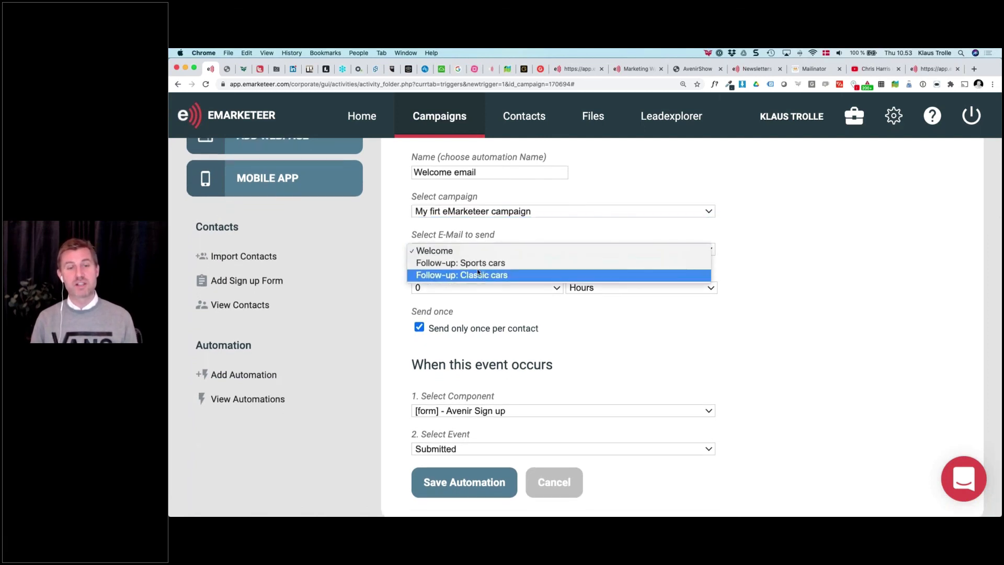
click(480, 251)
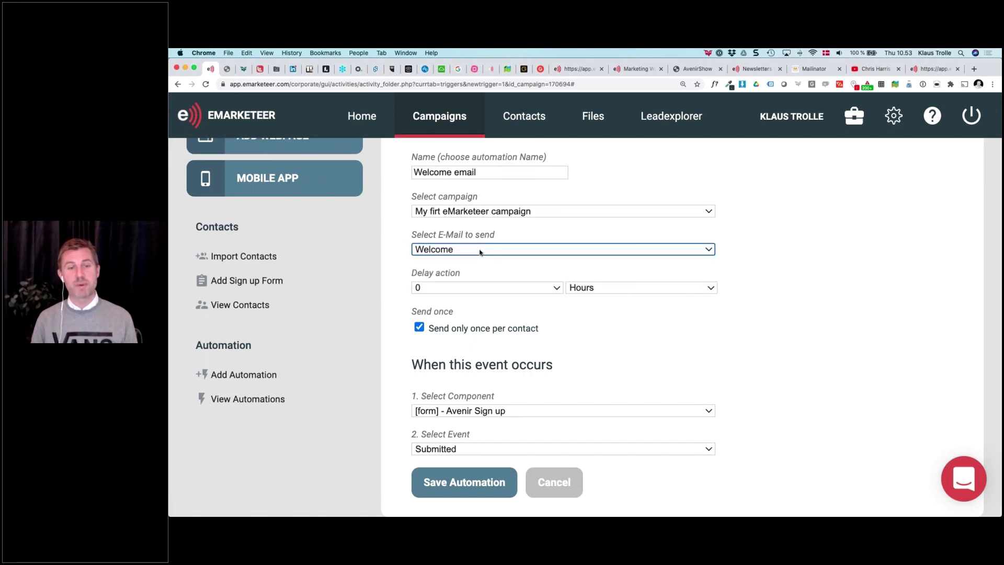
click(487, 290)
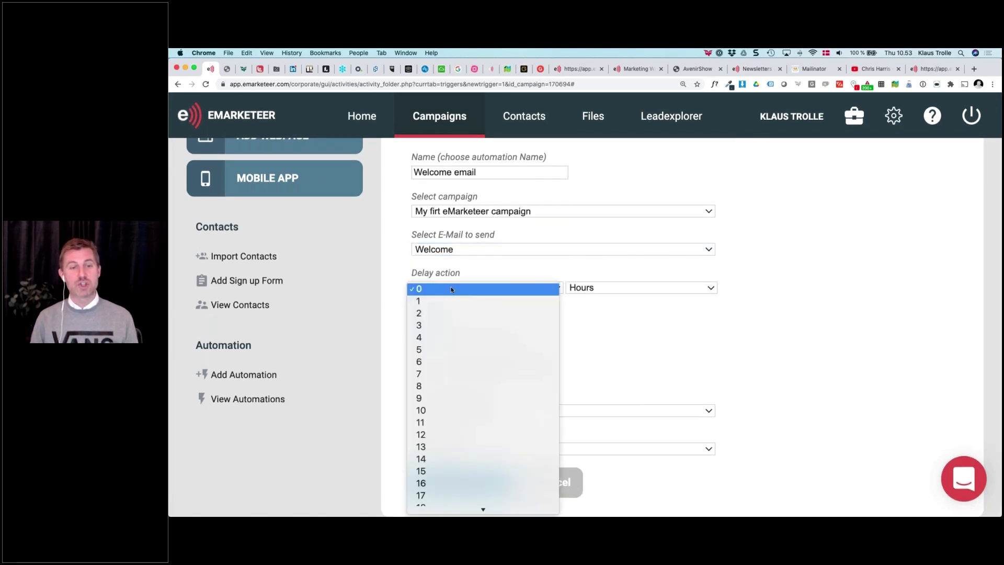
click(456, 278)
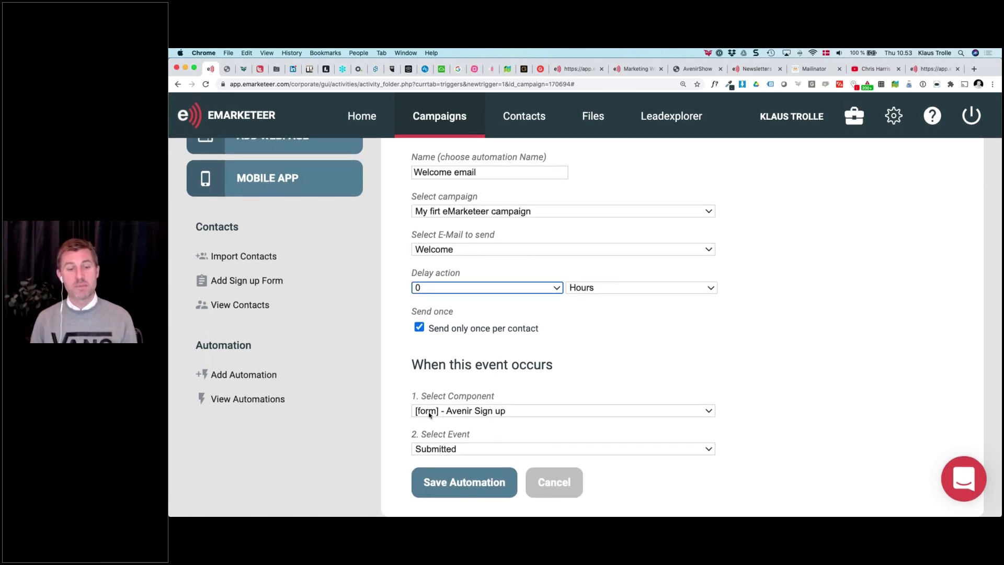
click(520, 415)
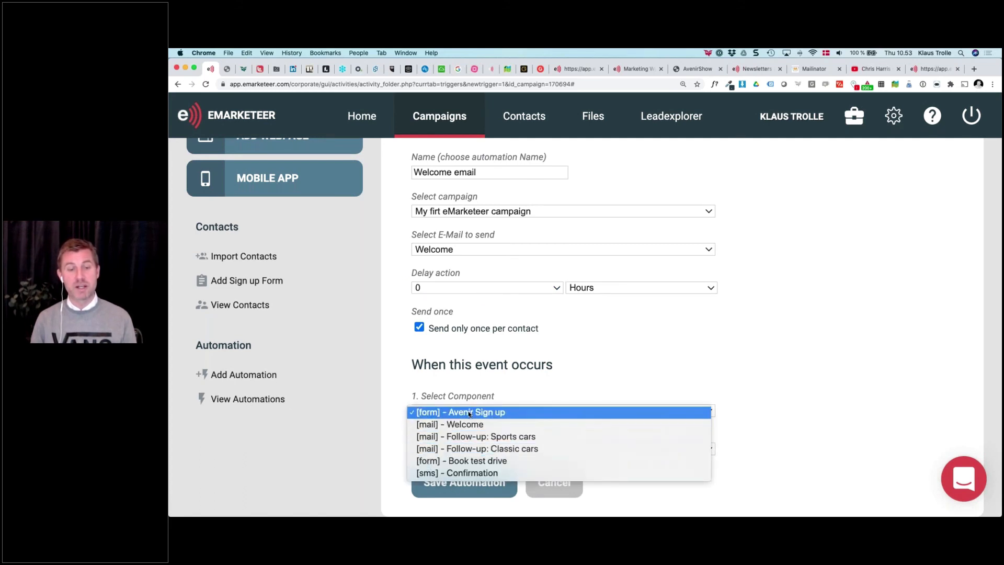
click(503, 414)
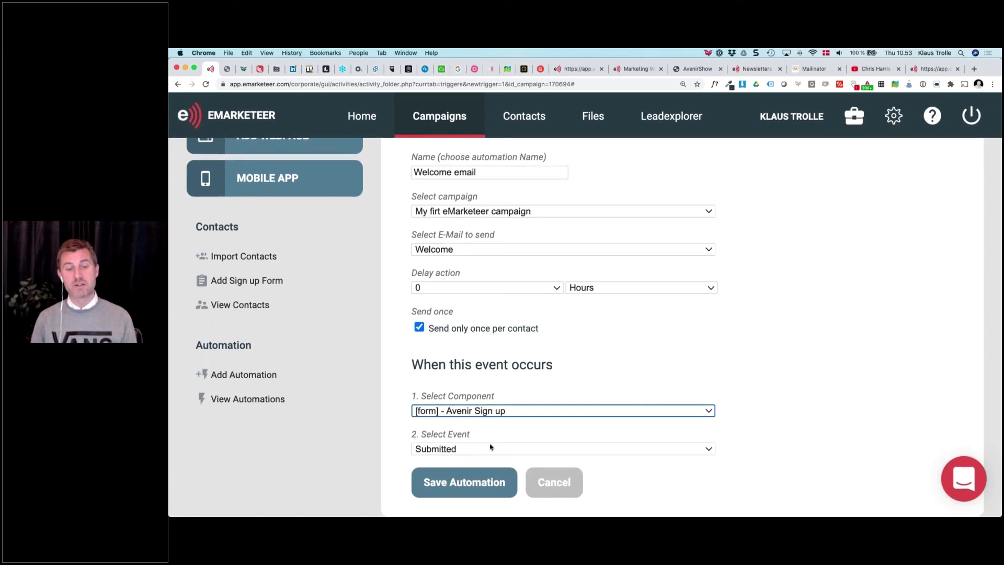
key(super+0)
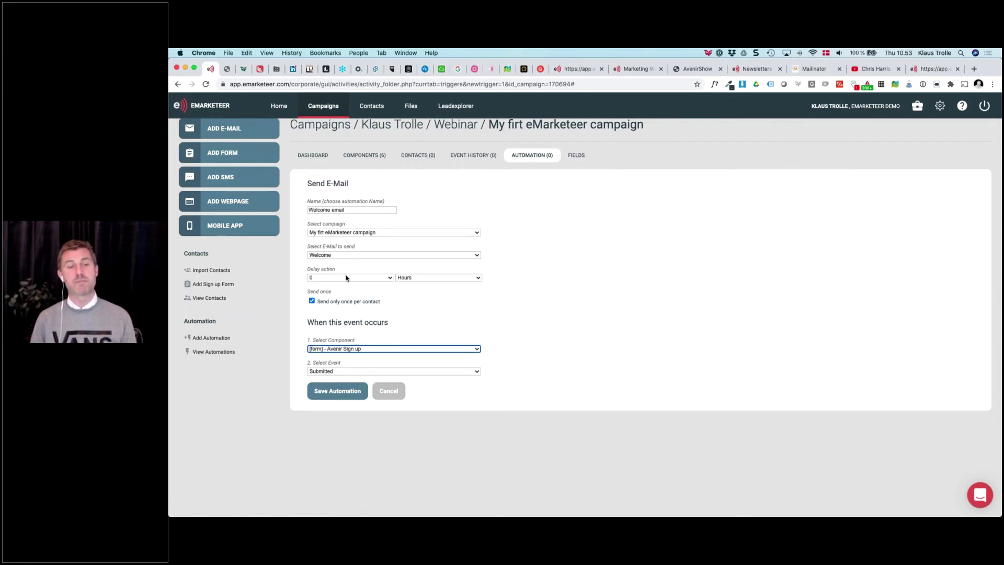
click(350, 395)
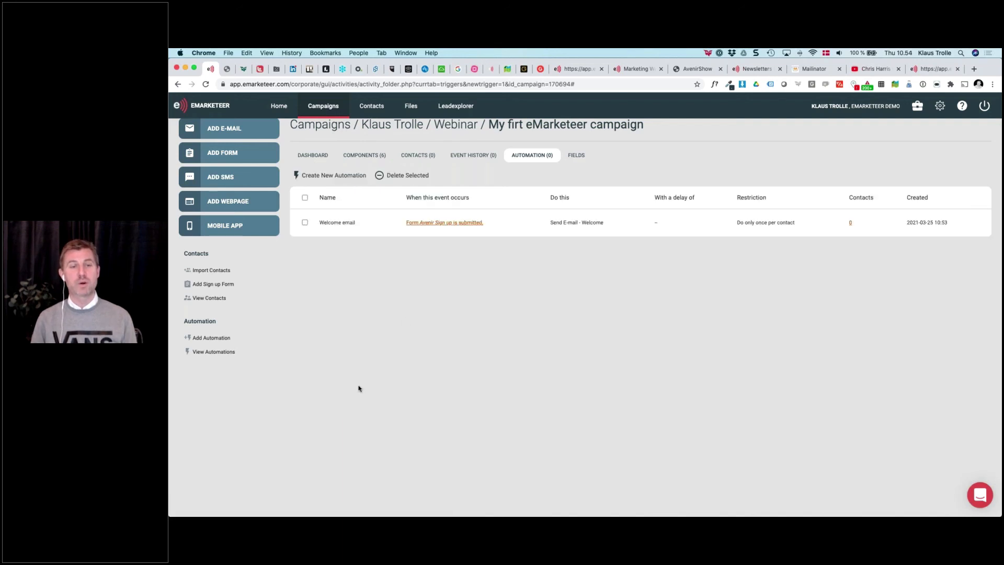
Begin a second automation with Create New Automation on the Automation tab
key(super+equal)
key(super+equal)
key(super+equal)
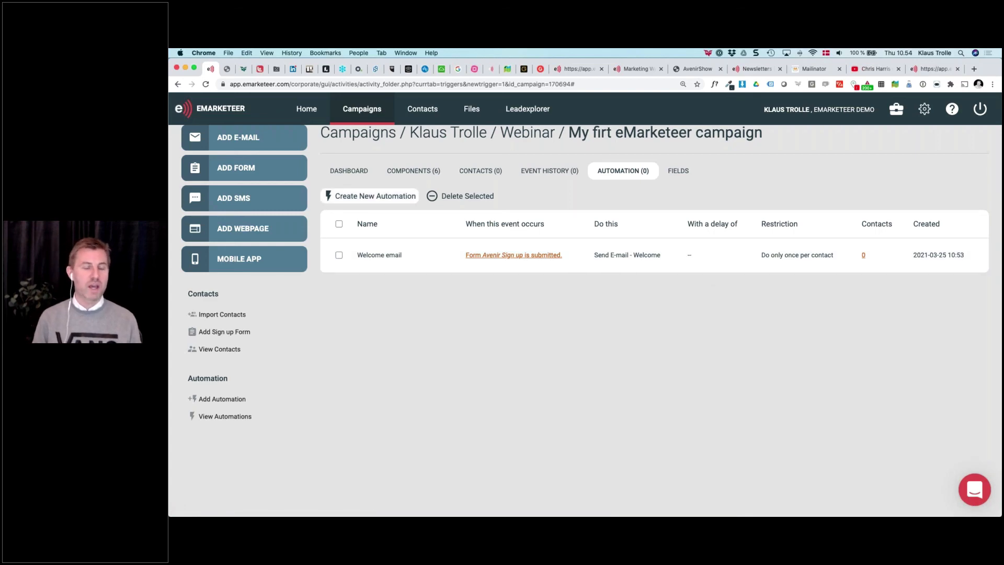
click(376, 196)
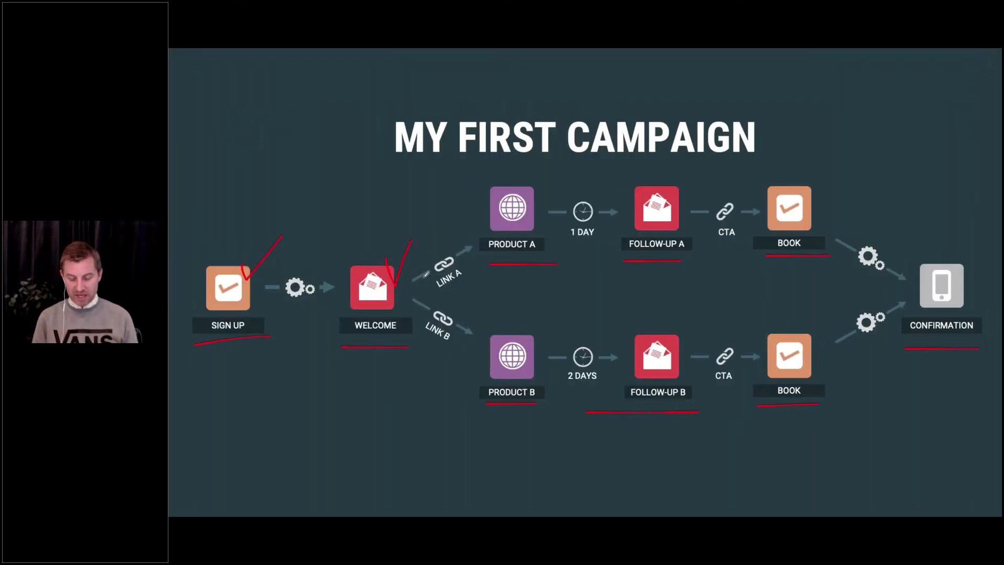
Underline the Link A route to Product A and circle its 1 DAY delay on the slide
drag(422, 291, 490, 263)
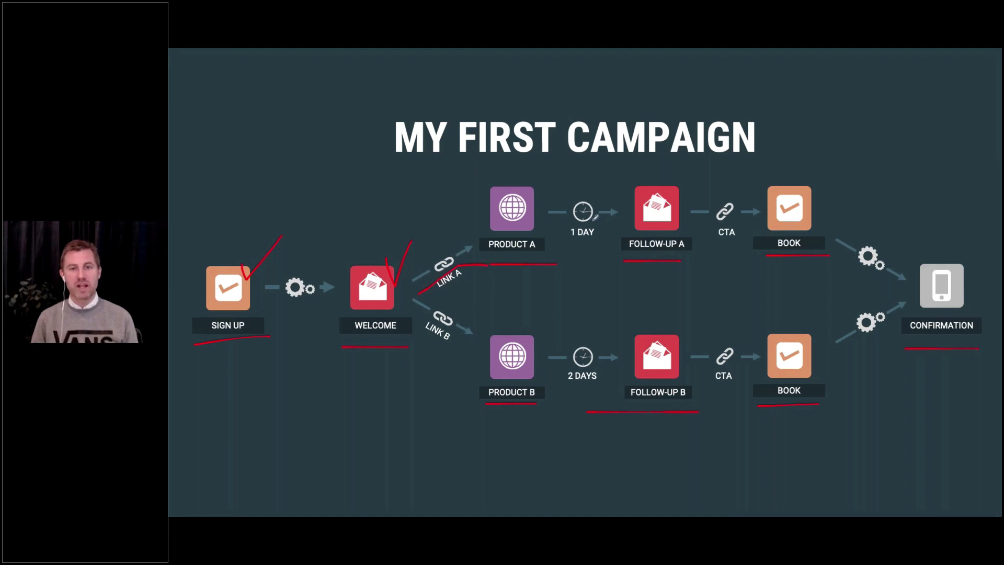
mouse_move(594, 220)
mouse_down()
mouse_move(571, 220)
mouse_move(596, 249)
mouse_move(655, 266)
mouse_up()
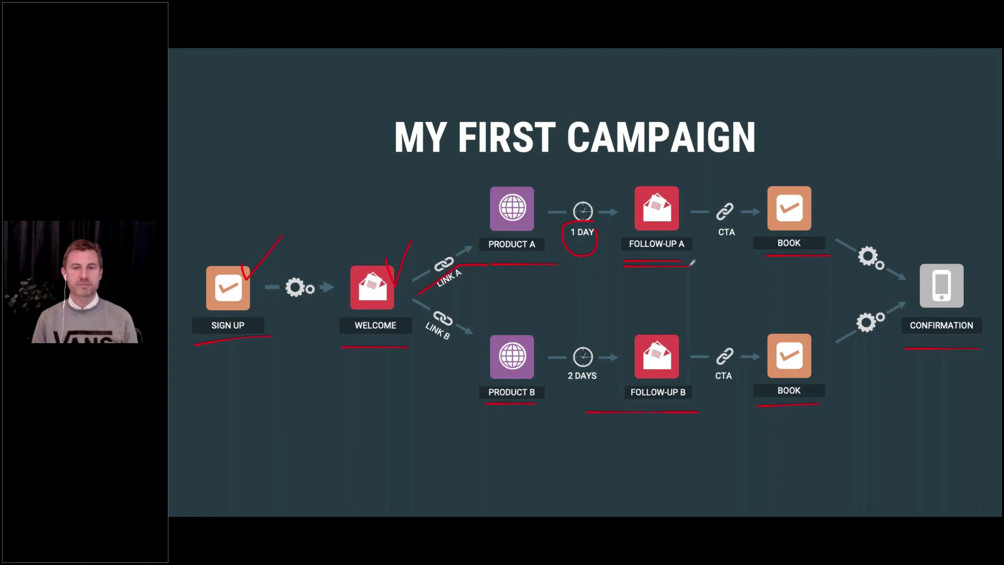
key(ctrl+Right)
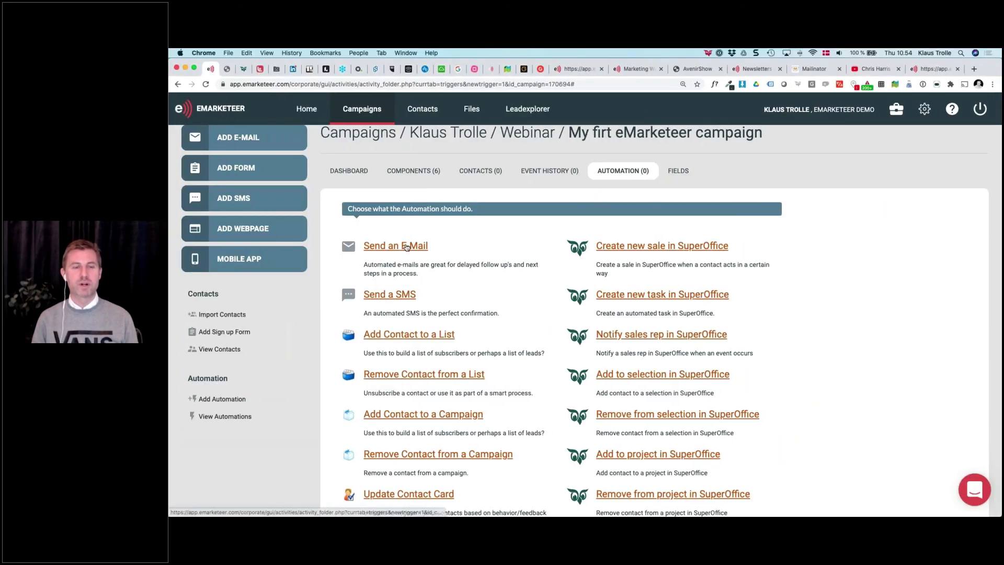
Start a new e-mail automation named 'Follow-up: Sport'
click(407, 247)
click(405, 262)
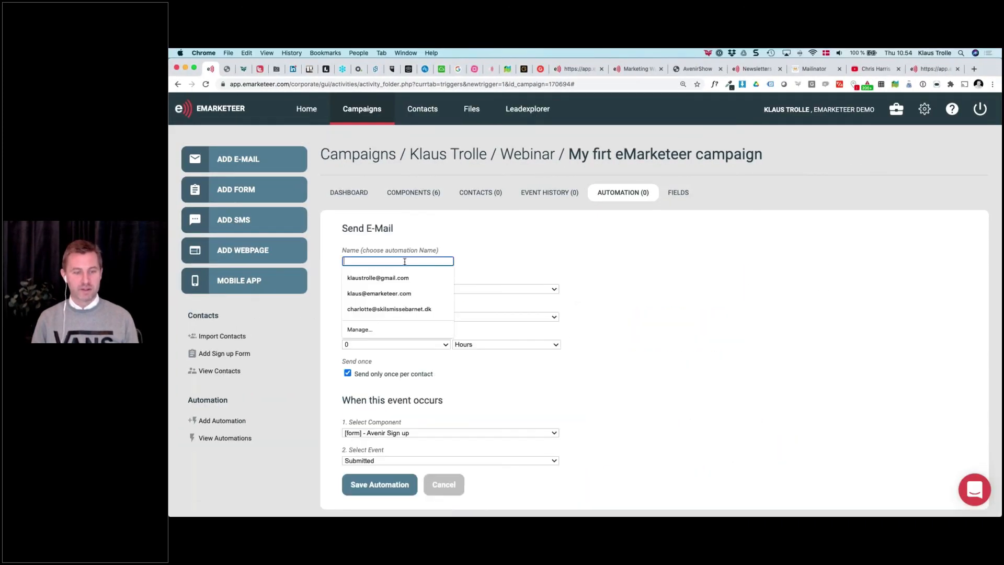
text(Follow)
key(Down)
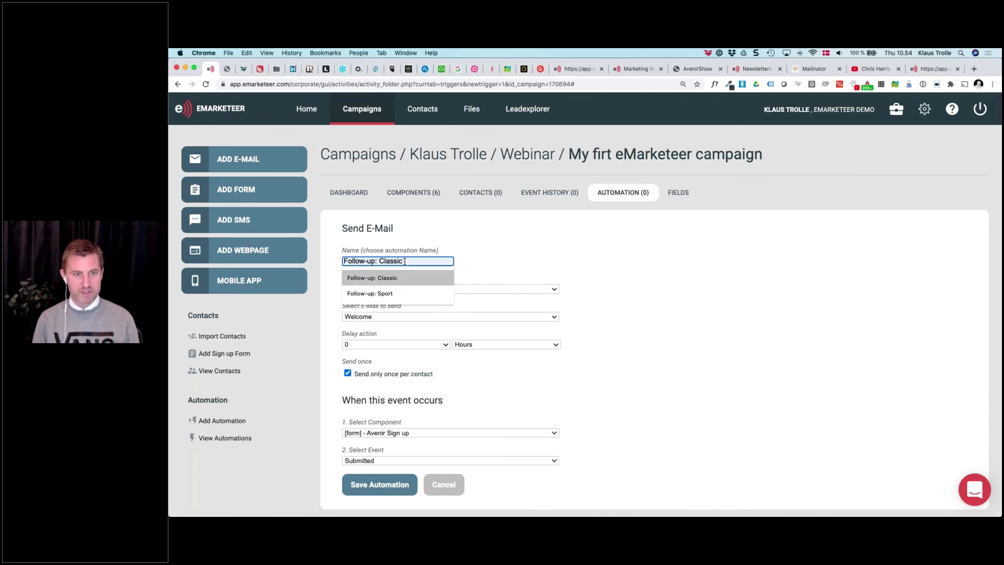
key(Down)
key(Return)
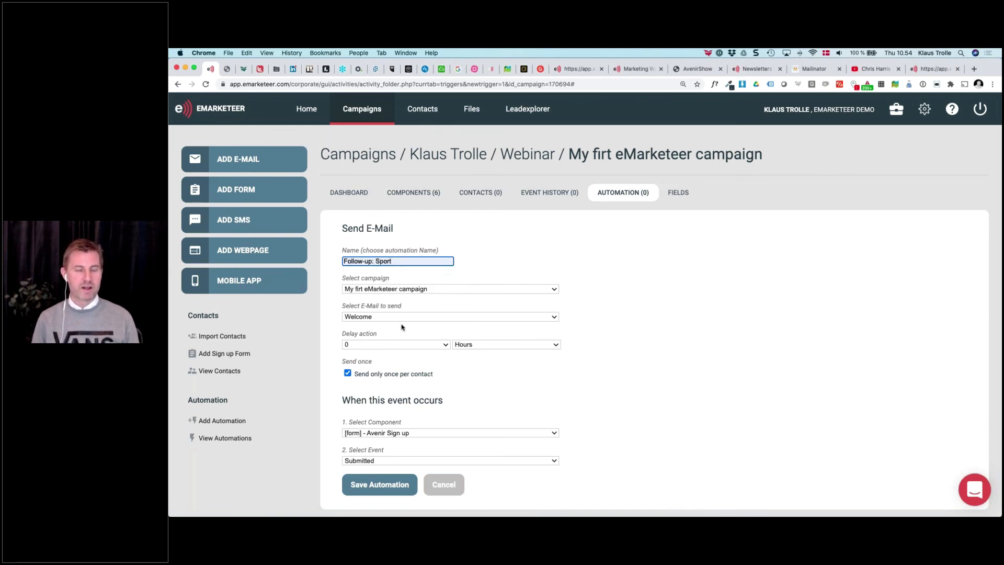
Have it send the Follow-up: Sports cars e-mail with a 1 Days delay
click(383, 317)
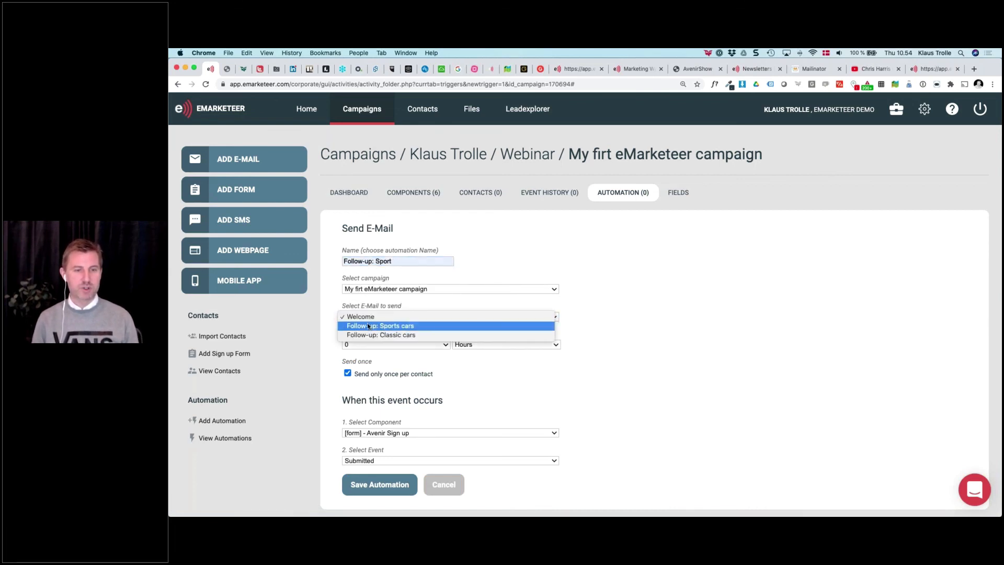
click(373, 327)
scroll(380, 329, down, 1)
scroll(381, 328, down, 1)
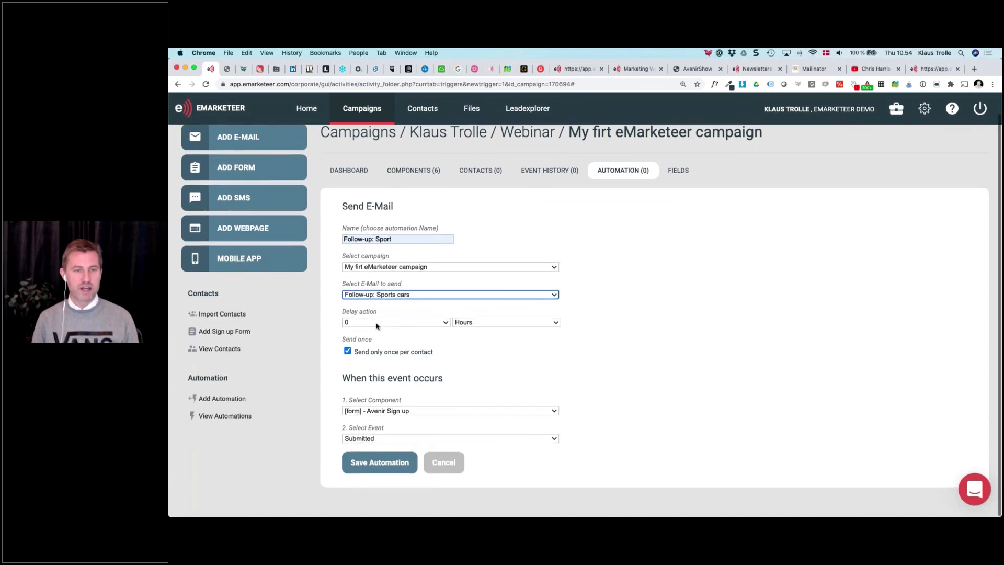
click(377, 326)
click(376, 327)
key(1)
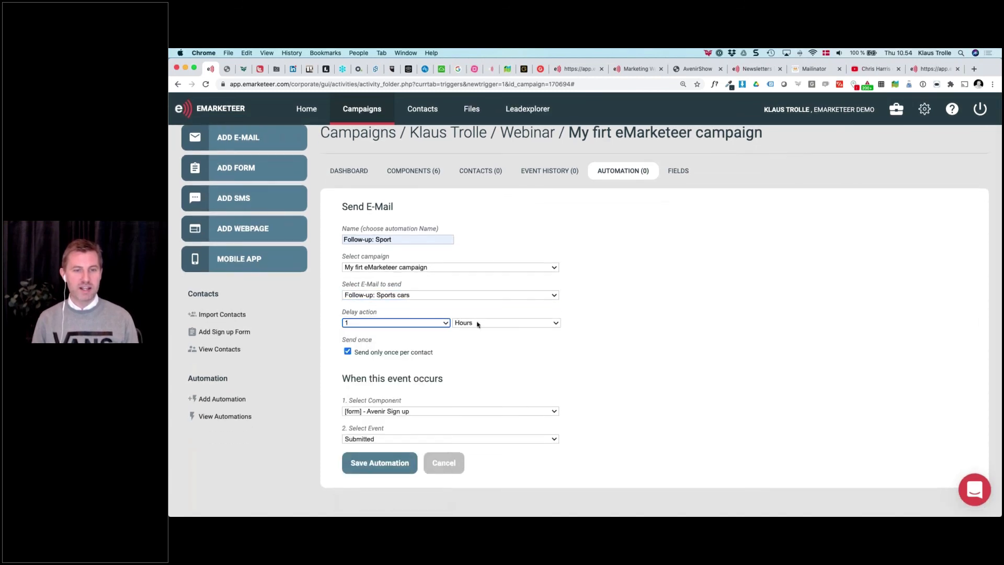
click(477, 324)
click(476, 335)
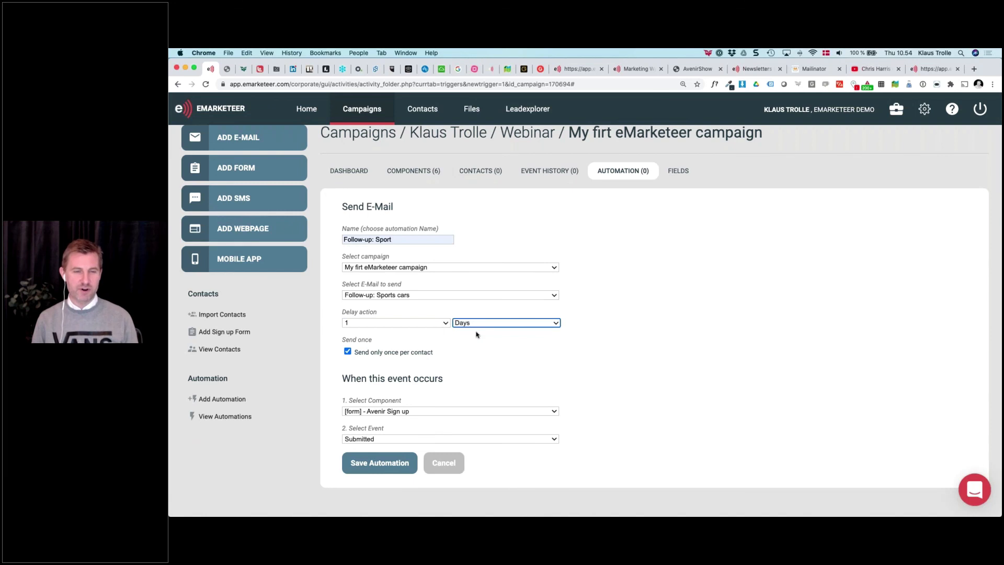
scroll(476, 334, down, 1)
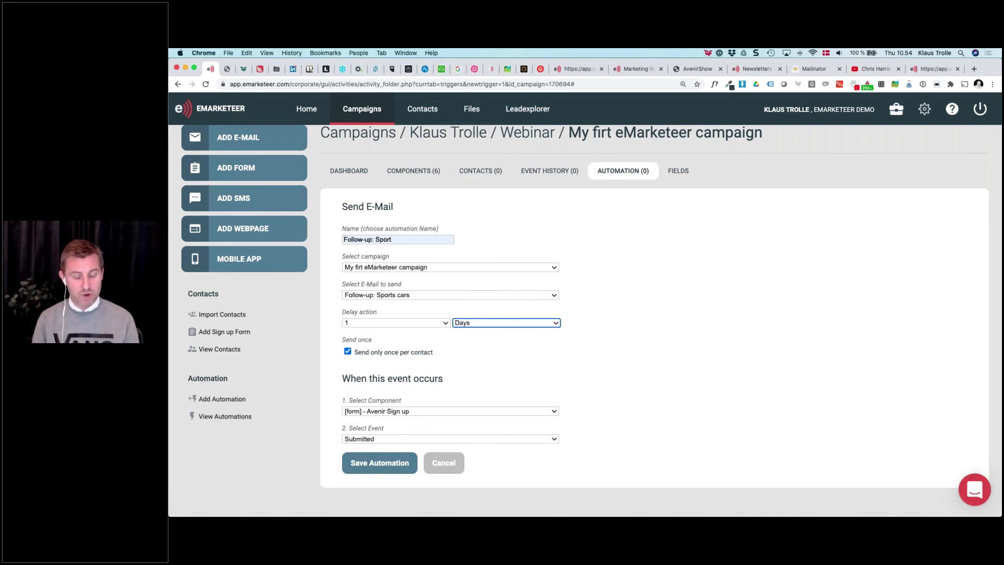
key(super+equal)
key(super+equal)
key(super+equal)
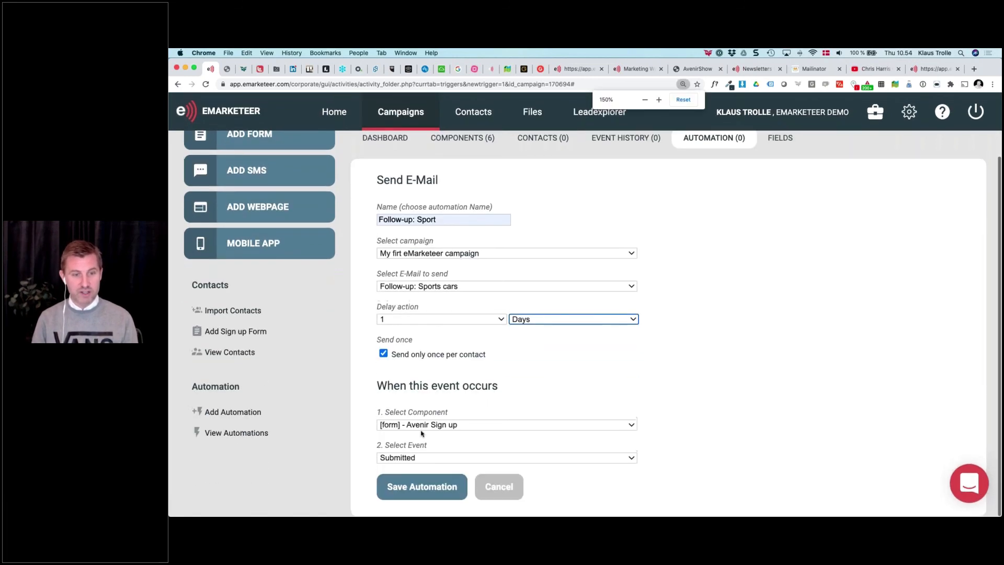
click(395, 429)
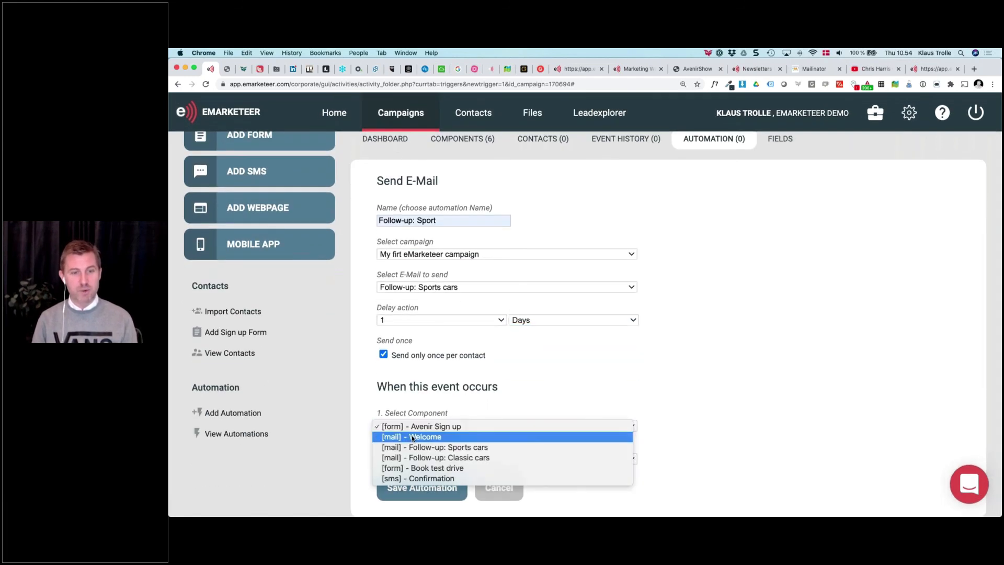
click(427, 441)
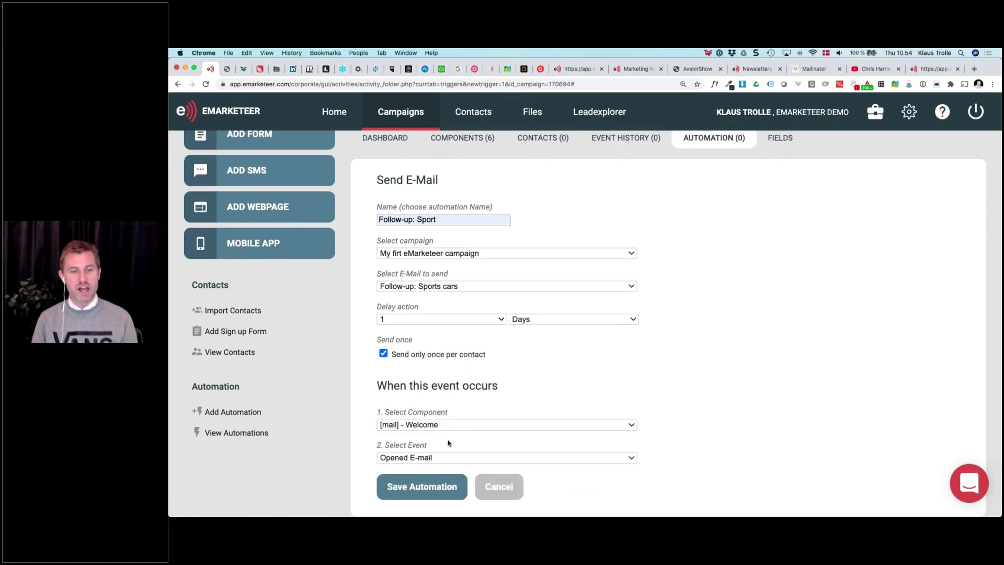
click(439, 458)
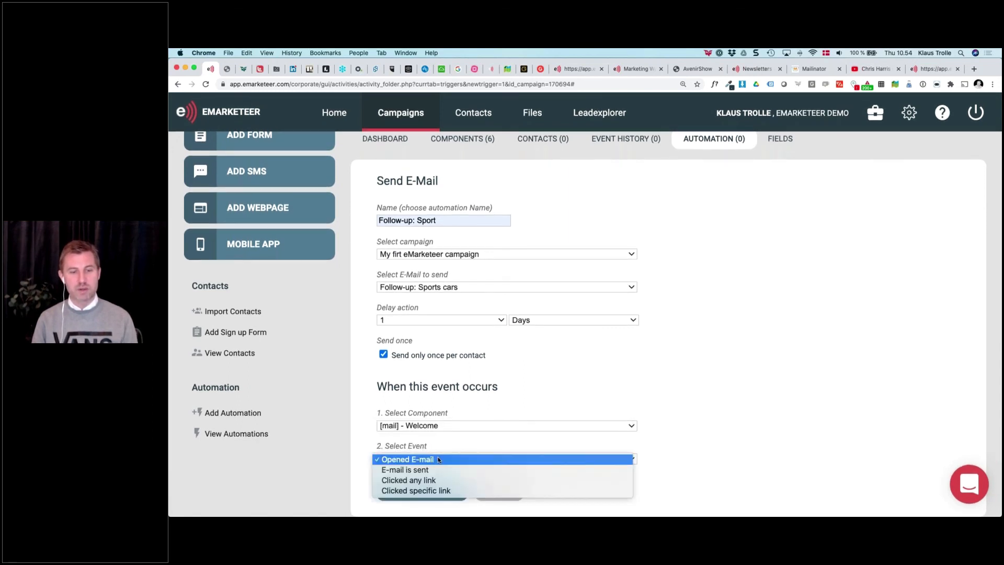
click(439, 491)
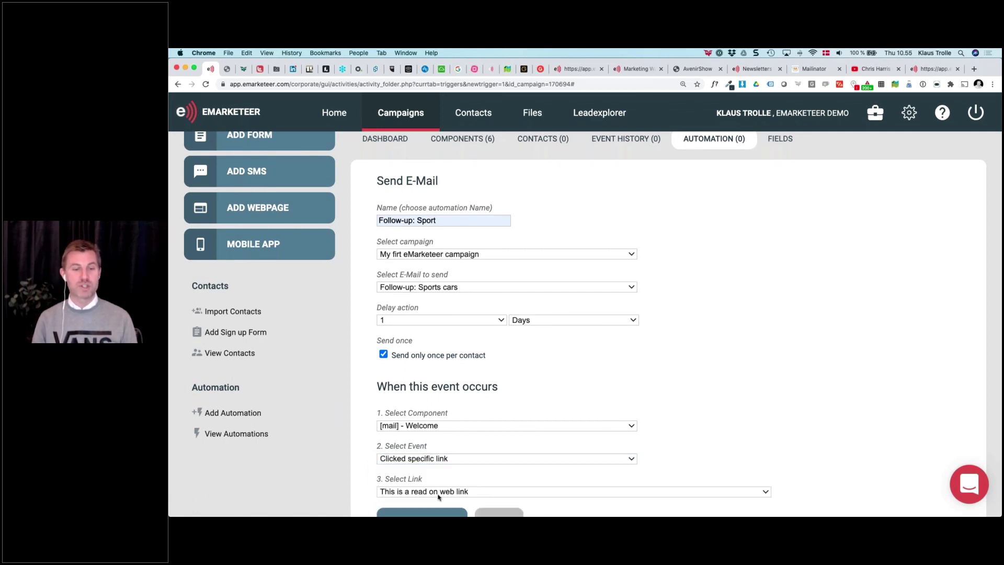
scroll(439, 496, down, 1)
click(467, 459)
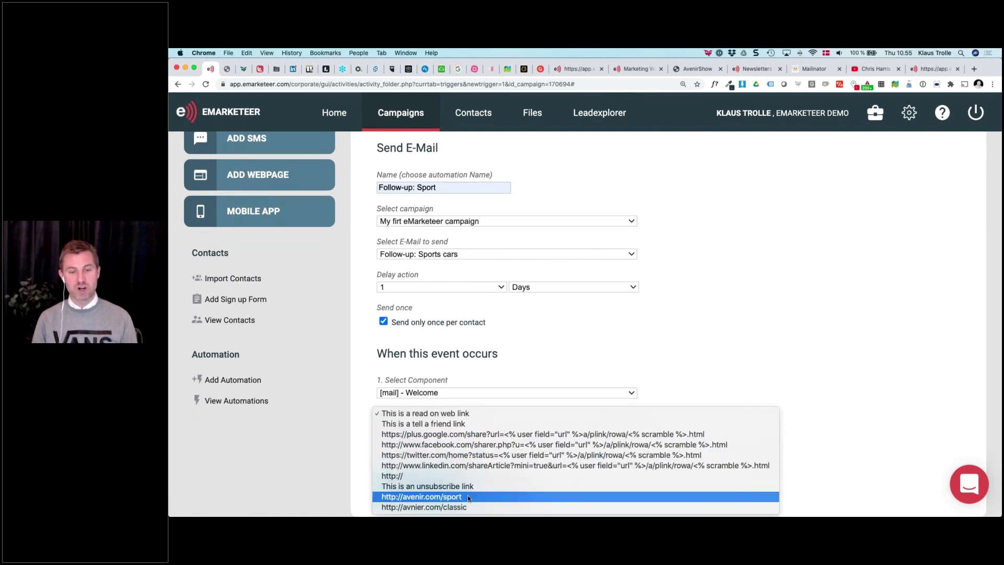
click(450, 496)
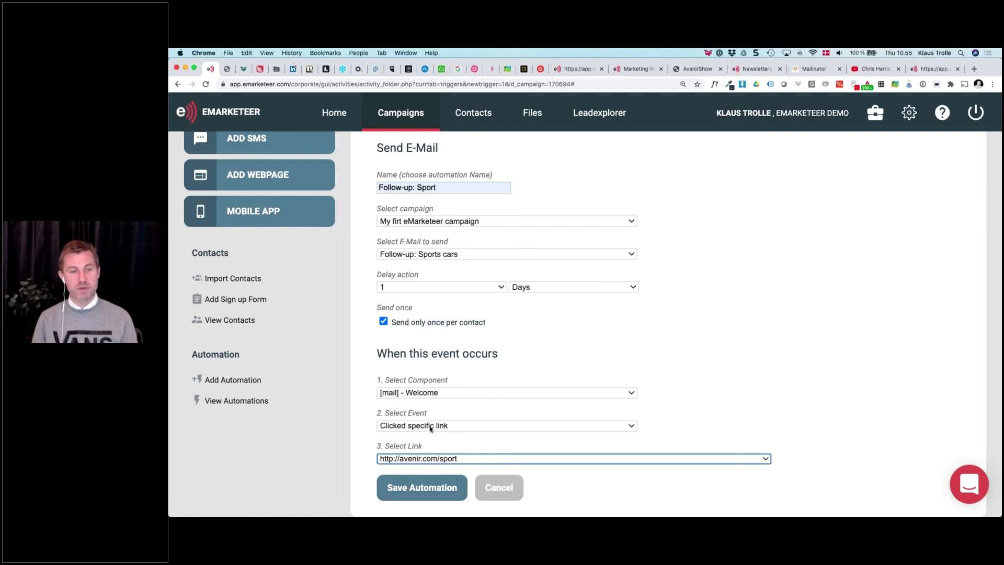
scroll(463, 389, up, 2)
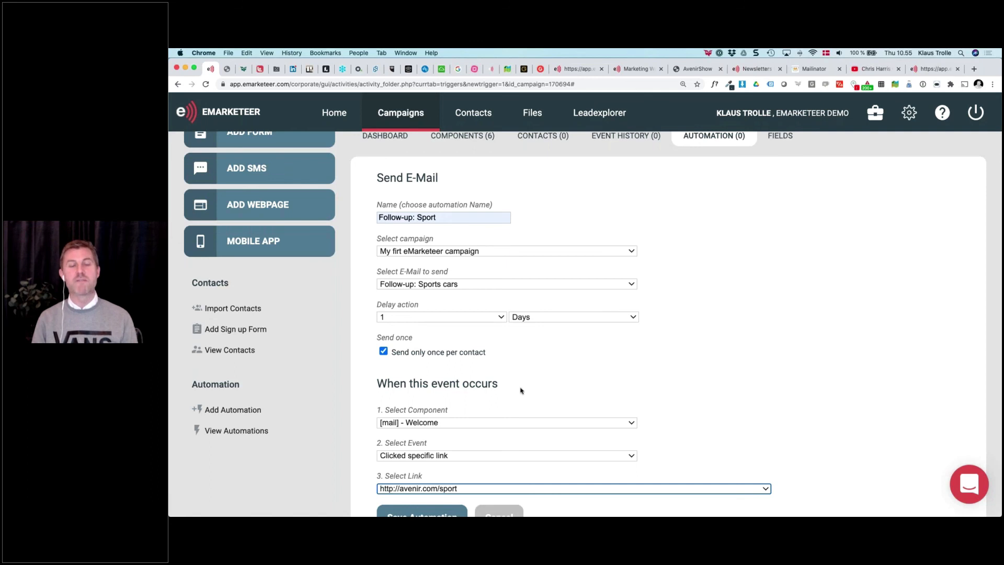
scroll(520, 391, down, 2)
click(424, 489)
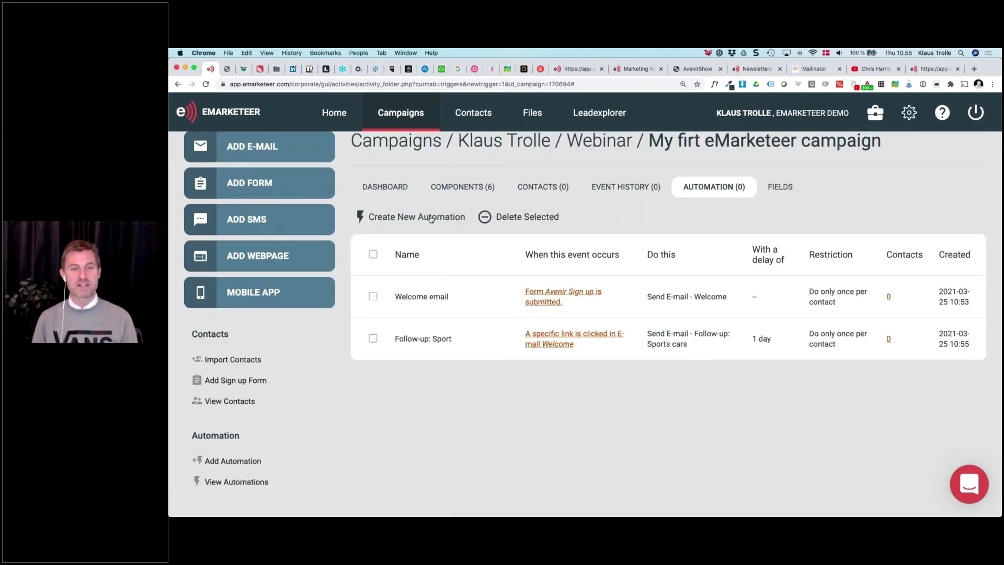
Create a 'Follow-up: Classic' e-mail automation sending the Follow-up: Classic cars email
click(427, 218)
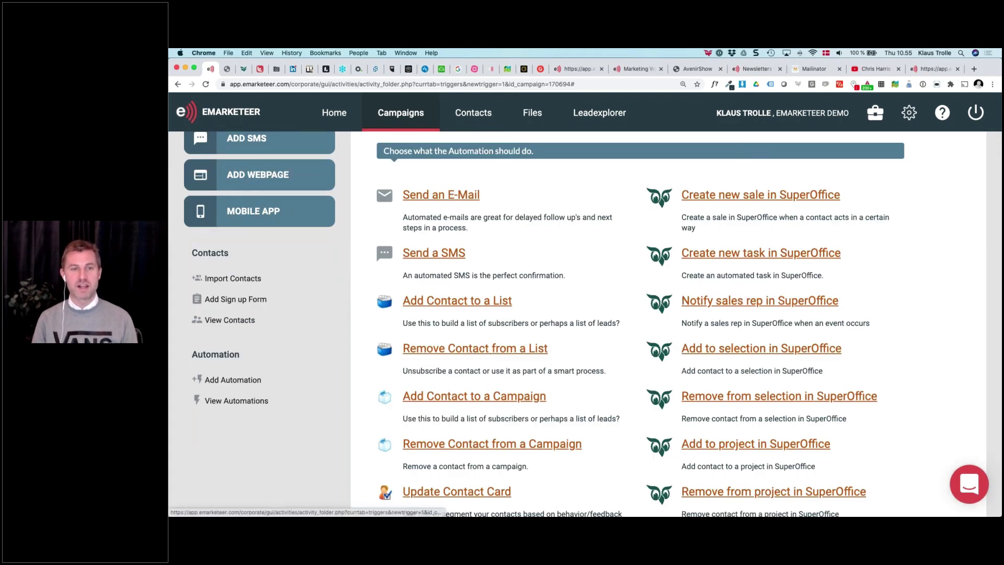
click(452, 194)
click(425, 296)
text(Follow-up: Classic)
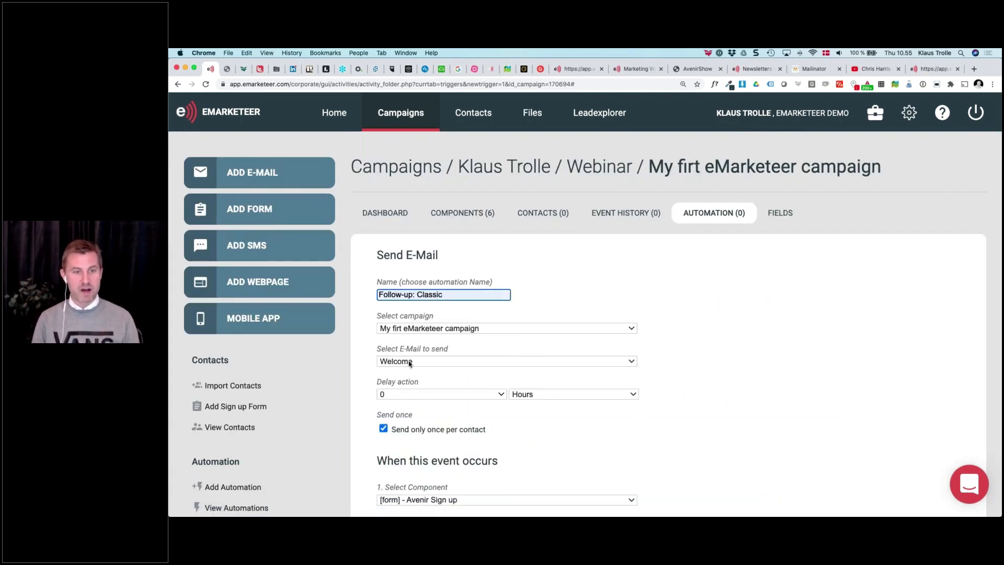
scroll(410, 363, down, 2)
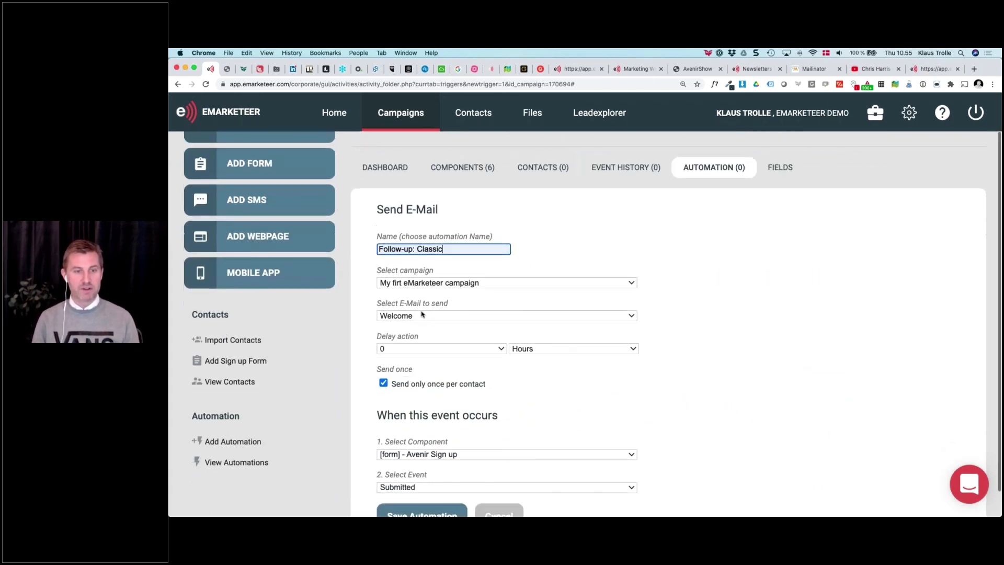
click(423, 316)
click(427, 339)
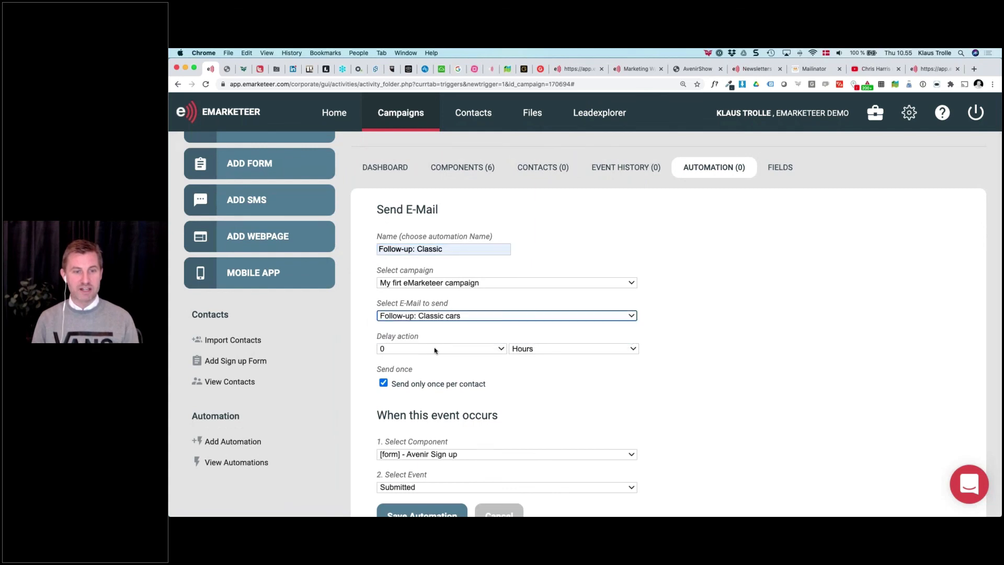
Set the automation's delay to 2 Days
click(428, 349)
click(515, 361)
key(2)
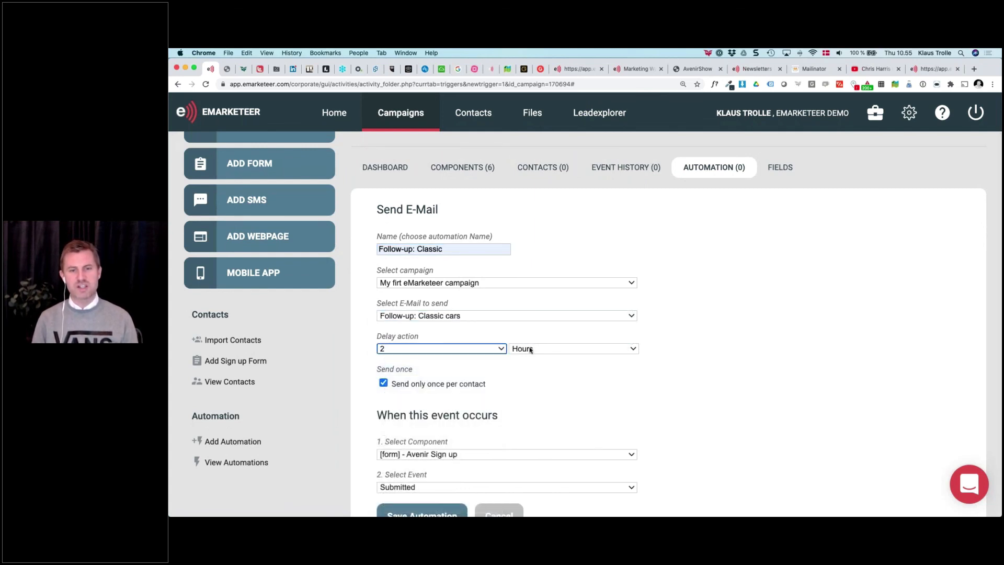
click(529, 349)
click(523, 360)
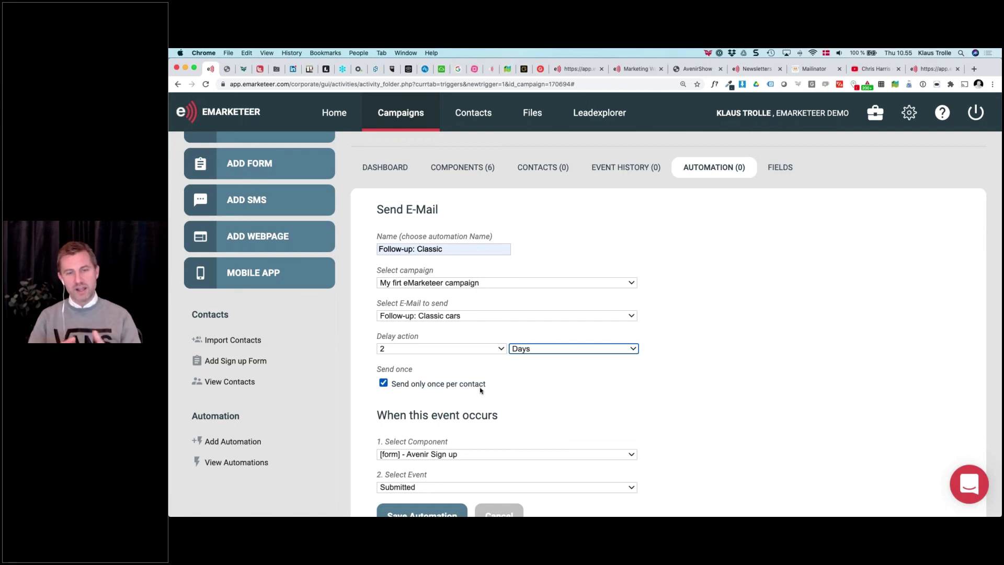
scroll(484, 387, down, 1)
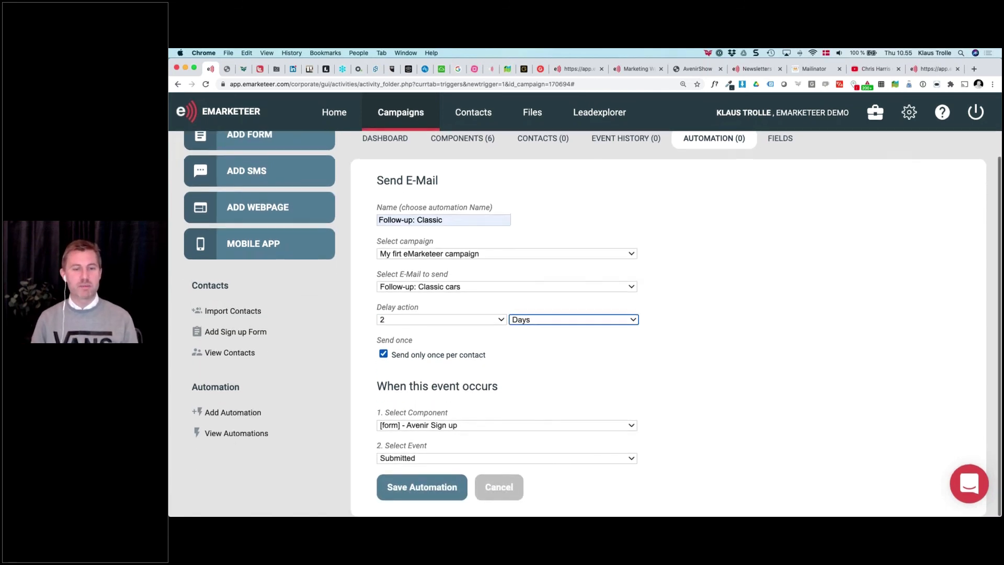
click(444, 426)
click(418, 437)
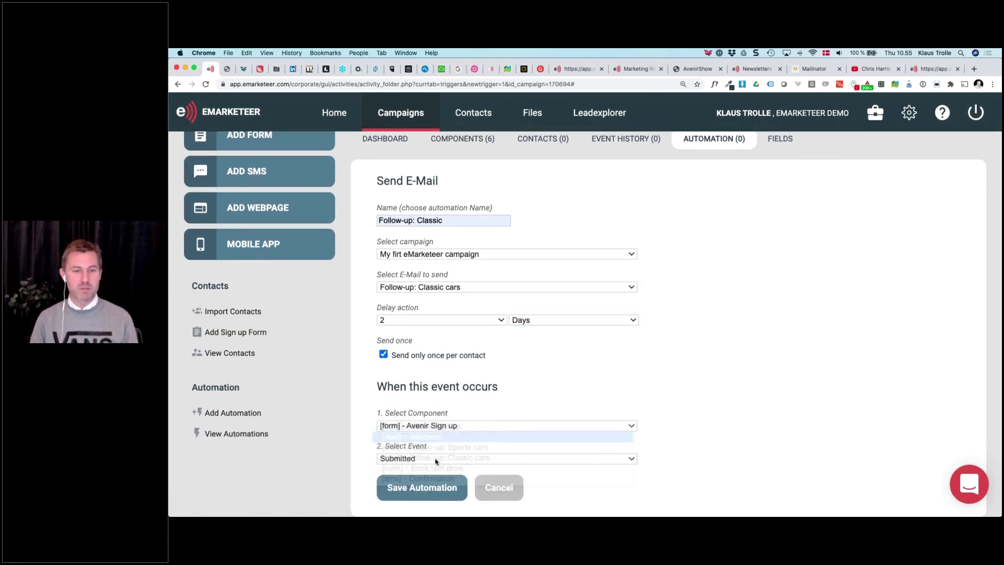
click(424, 459)
click(437, 490)
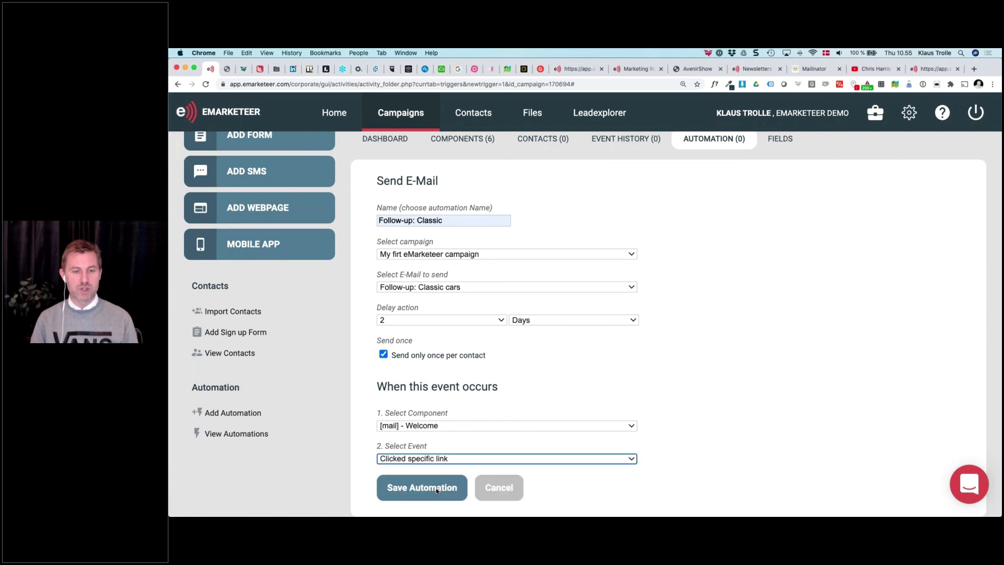
scroll(435, 487, down, 1)
click(439, 456)
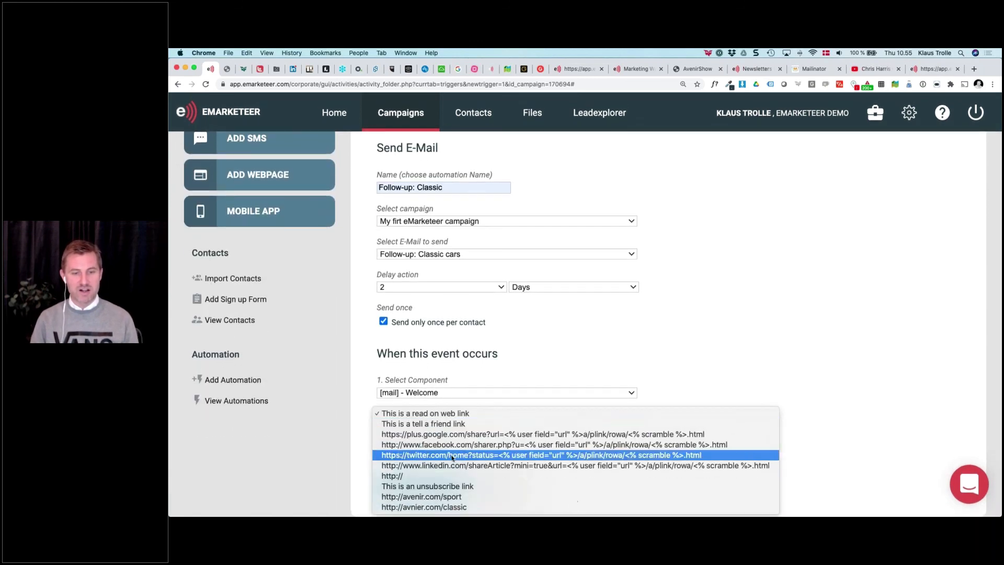
click(459, 507)
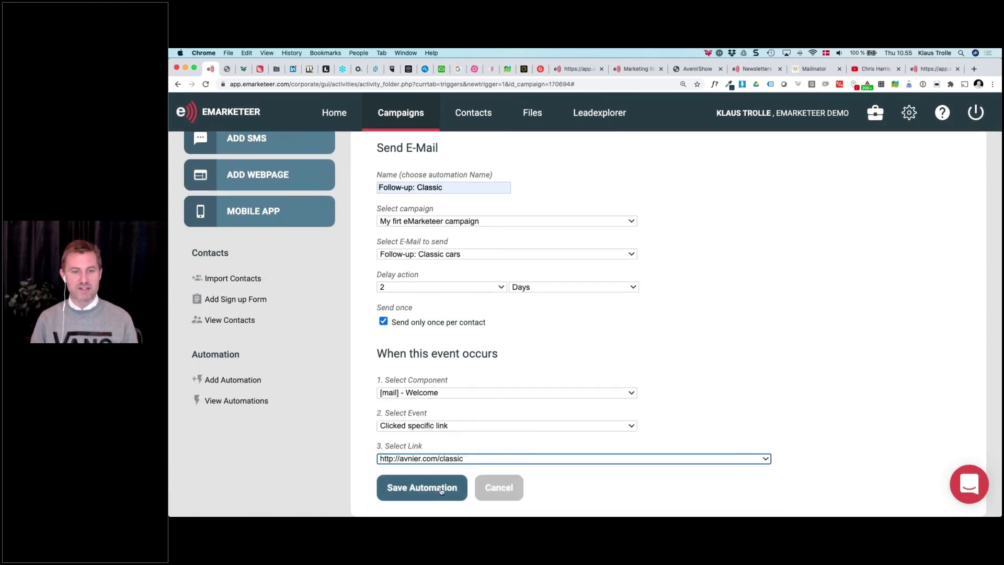
click(422, 487)
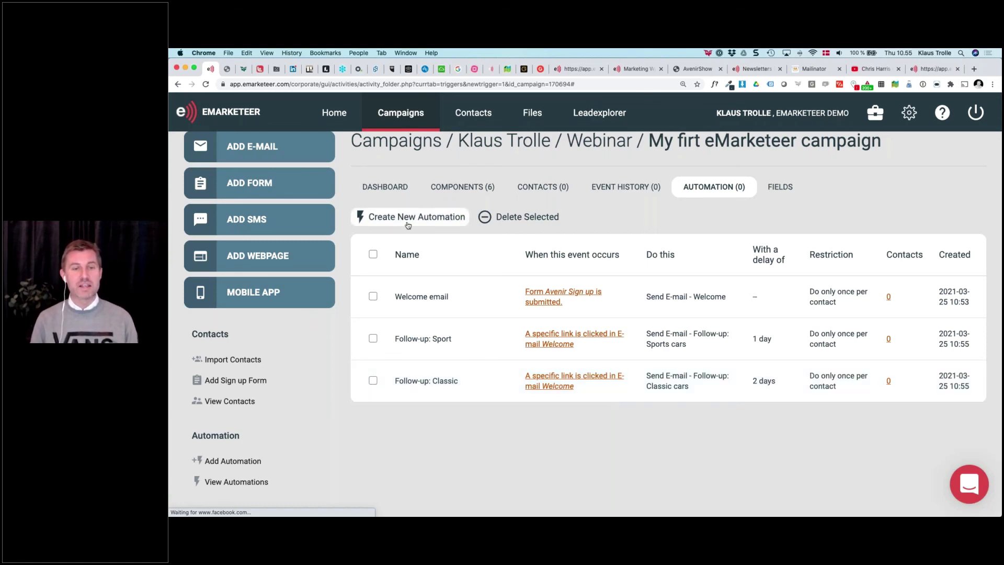
Start a new SMS automation named 'Confirmation SMS'
click(408, 225)
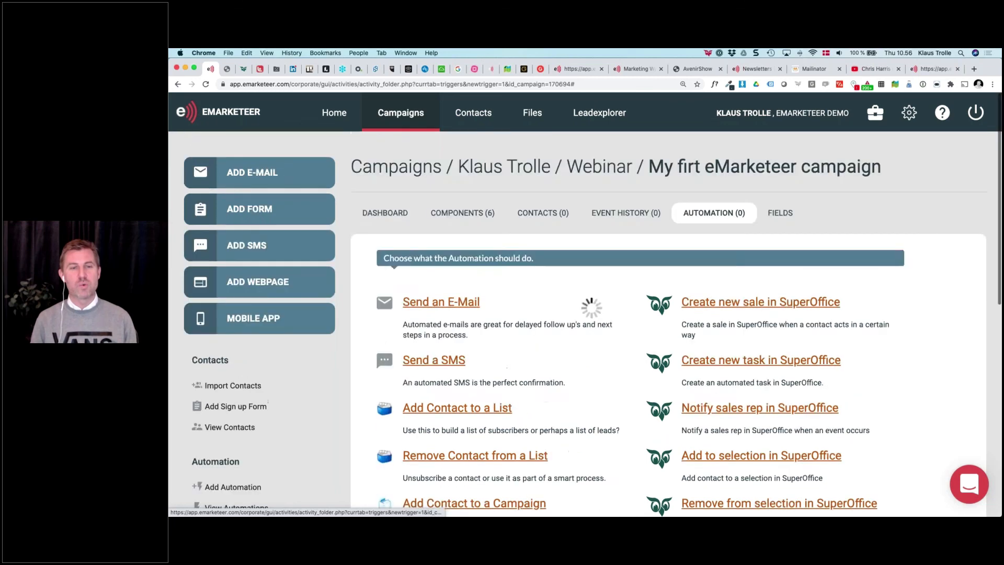
click(446, 295)
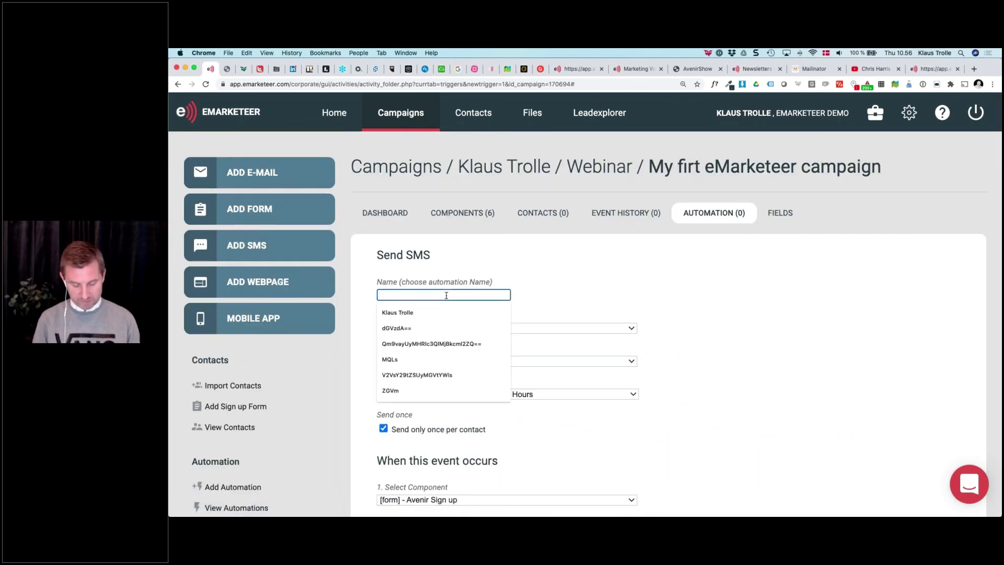
text(Confirmation SMS)
key(Down)
key(Return)
scroll(463, 351, down, 1)
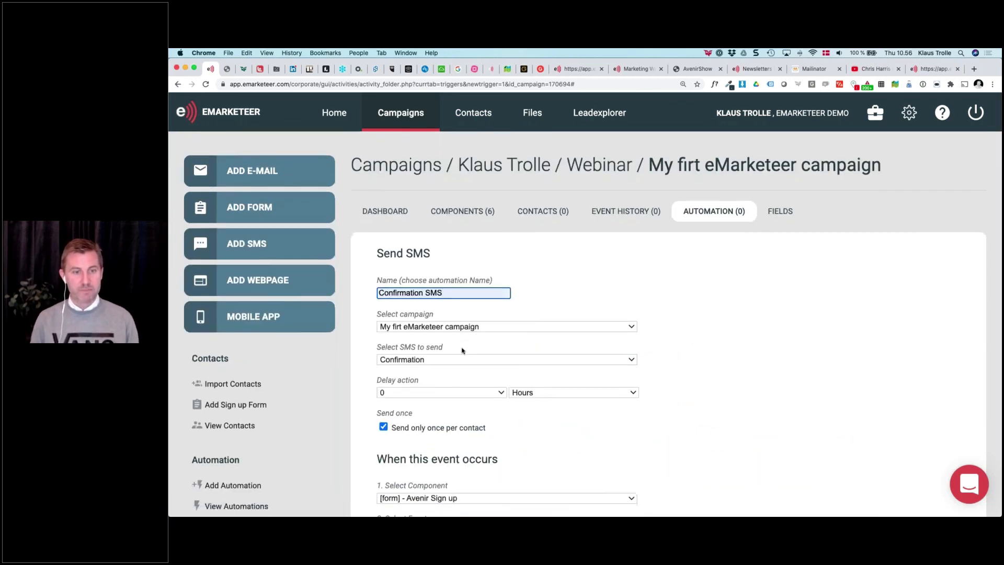
scroll(462, 350, down, 2)
Send the Confirmation SMS when the Book test drive form is submitted, save, and return to the slide
click(417, 303)
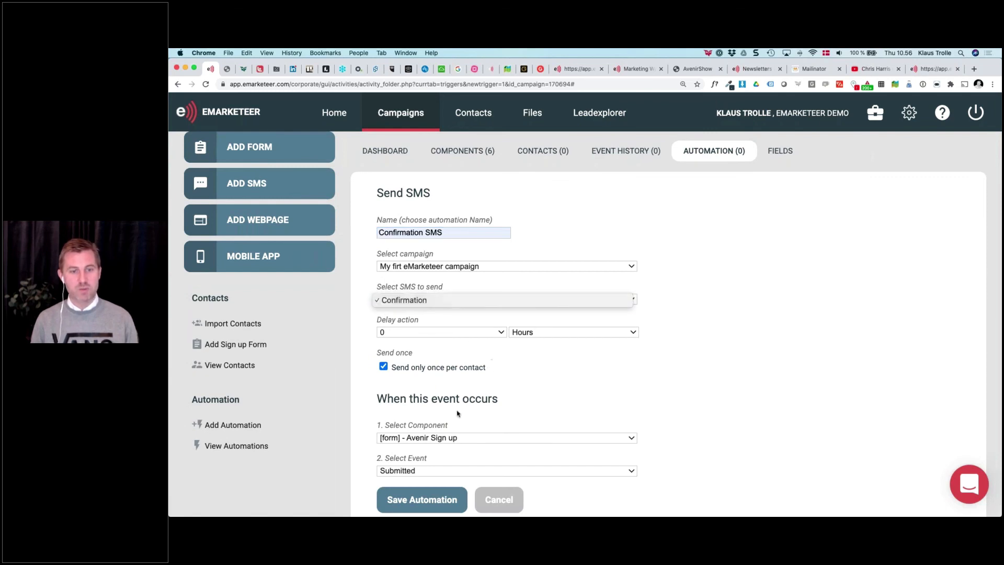
click(448, 438)
click(449, 439)
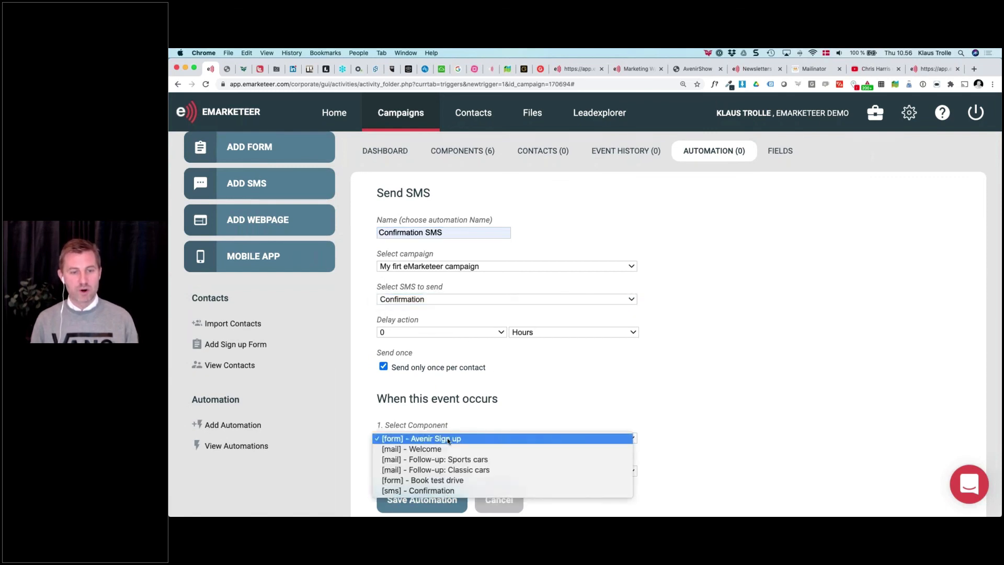
click(438, 481)
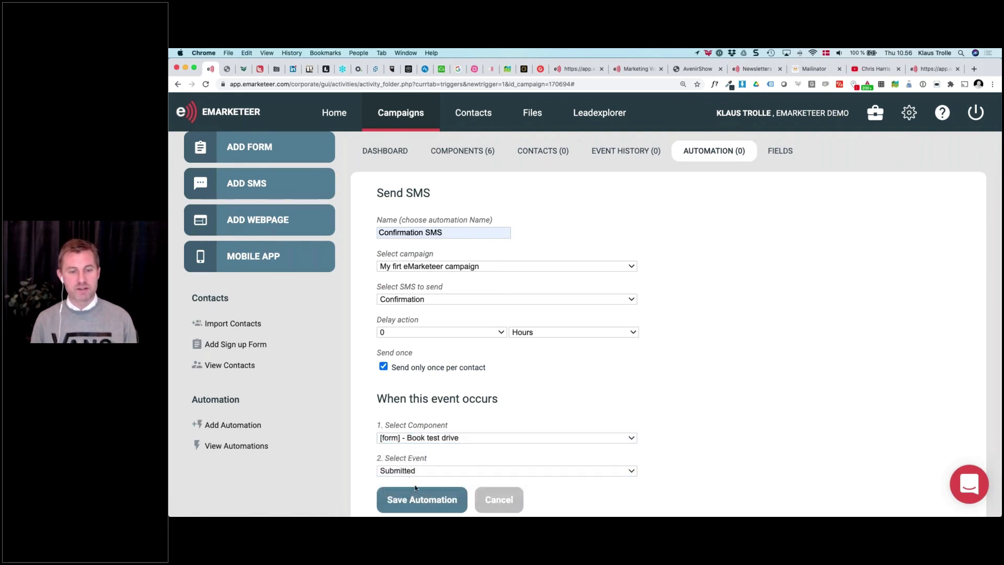
click(421, 499)
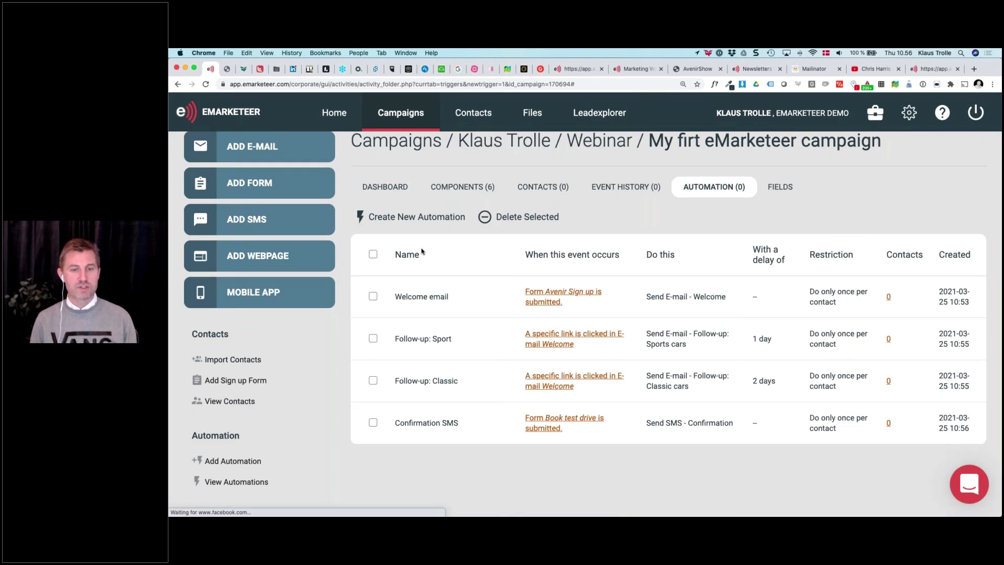
key(super+minus)
key(super+minus)
key(super+minus)
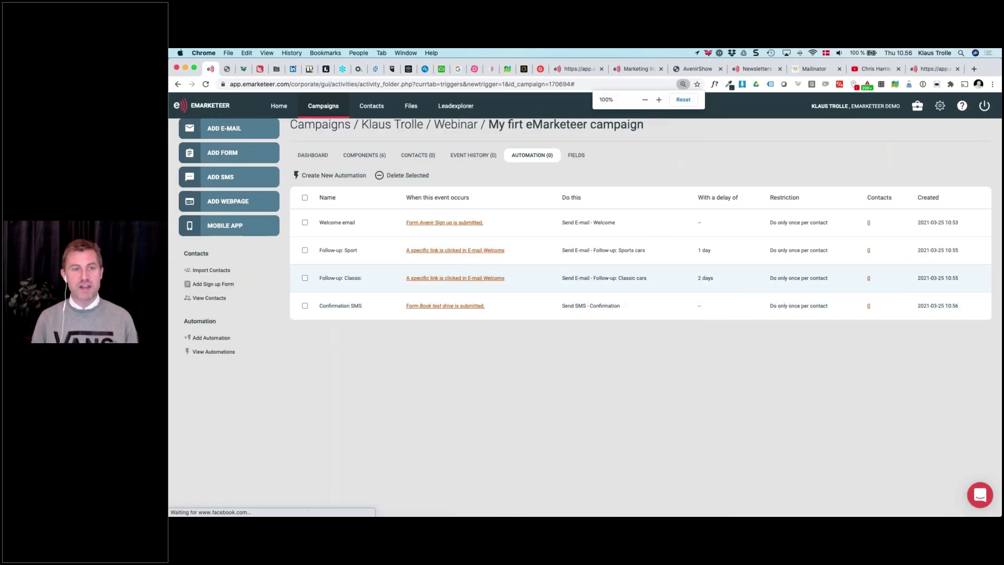
key(ctrl+Left)
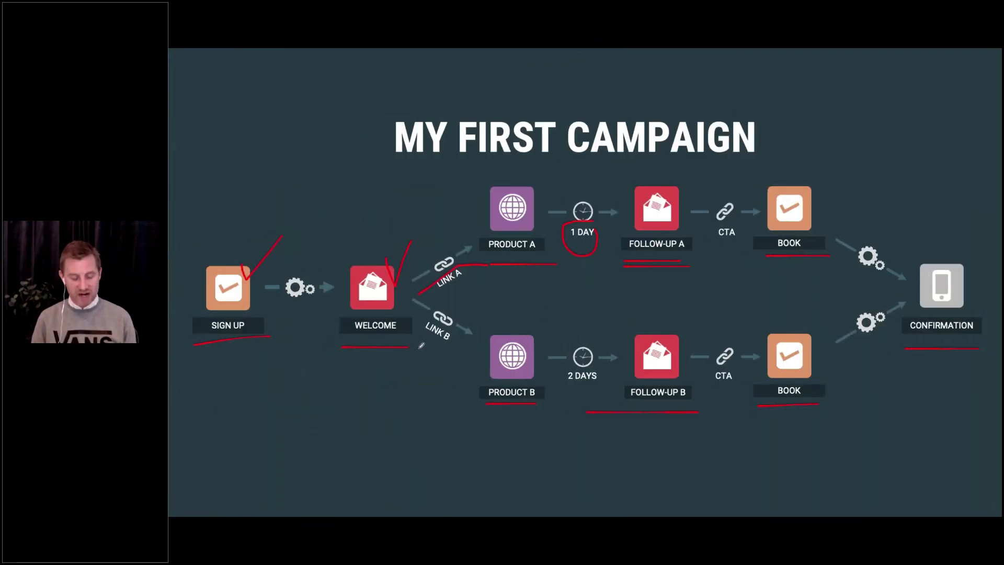
Erase the slide's pen marks, underline CONFIRMATION, and return to the eMarketeer automation list
key(e)
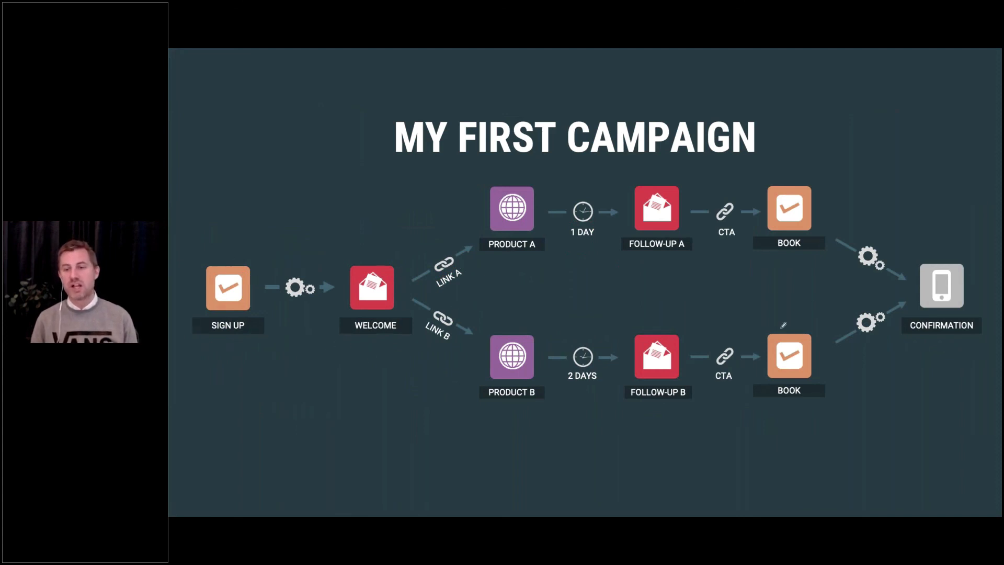
drag(907, 340, 967, 342)
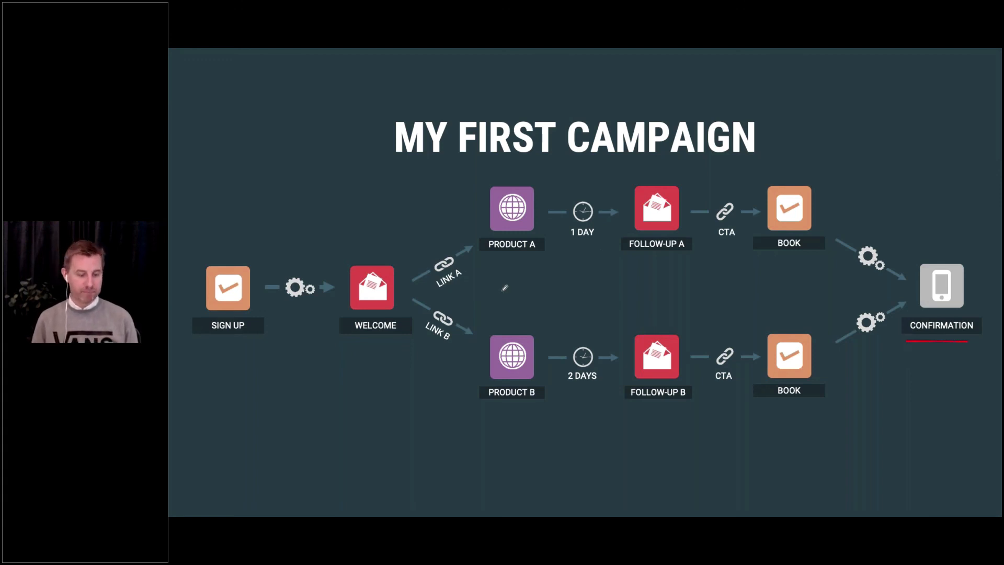
key(ctrl+Right)
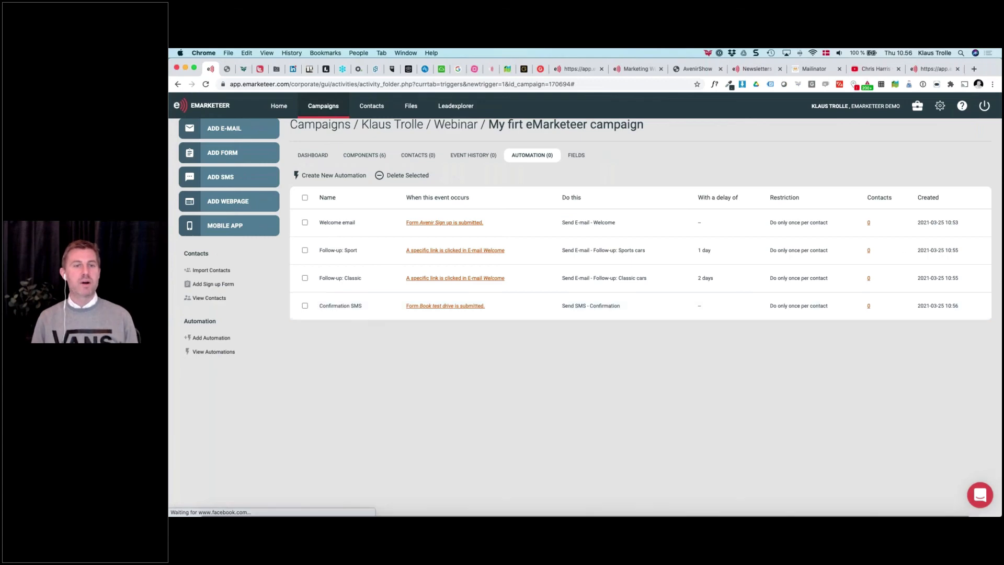
Review the Components (6) cards, then open the campaign's empty Dashboard tab
scroll(534, 170, up, 1)
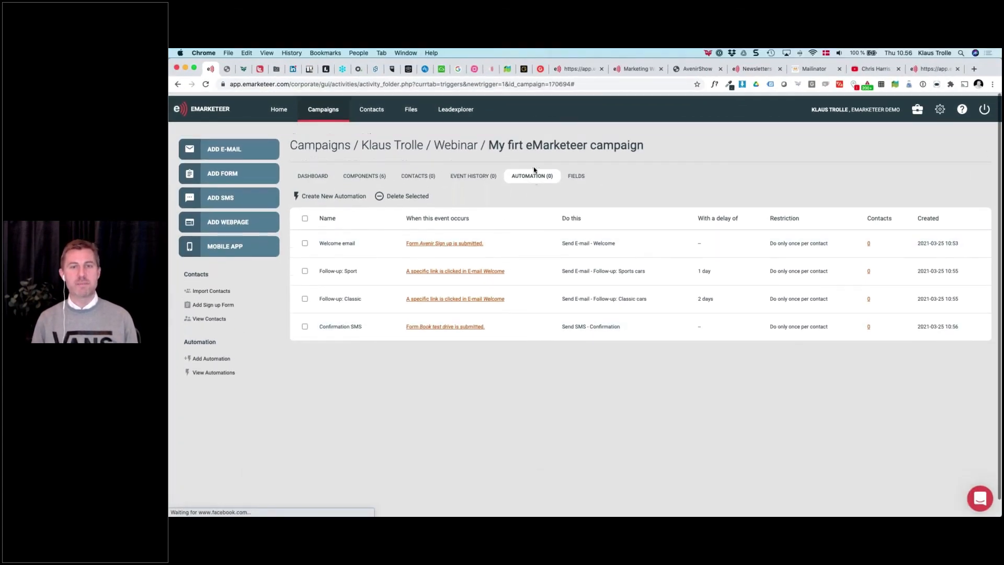
click(376, 177)
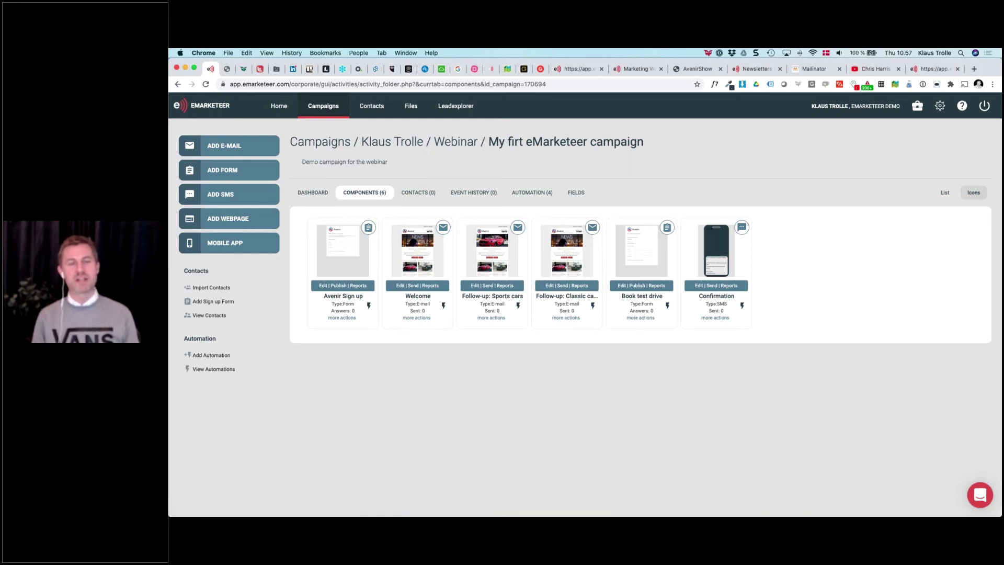
click(320, 196)
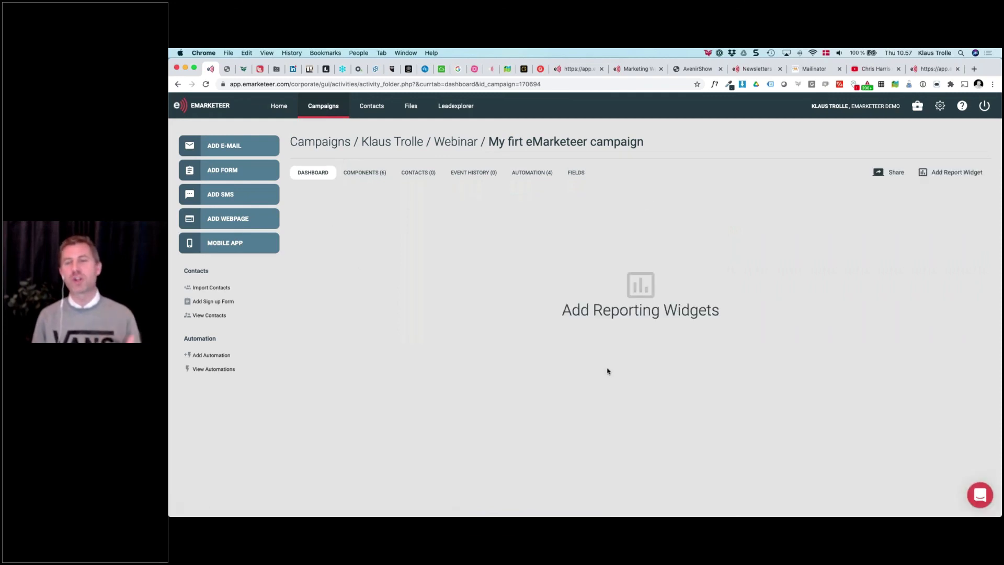
Look at the available report widget types, then show the Newsletters campaign dashboard as an example
click(949, 173)
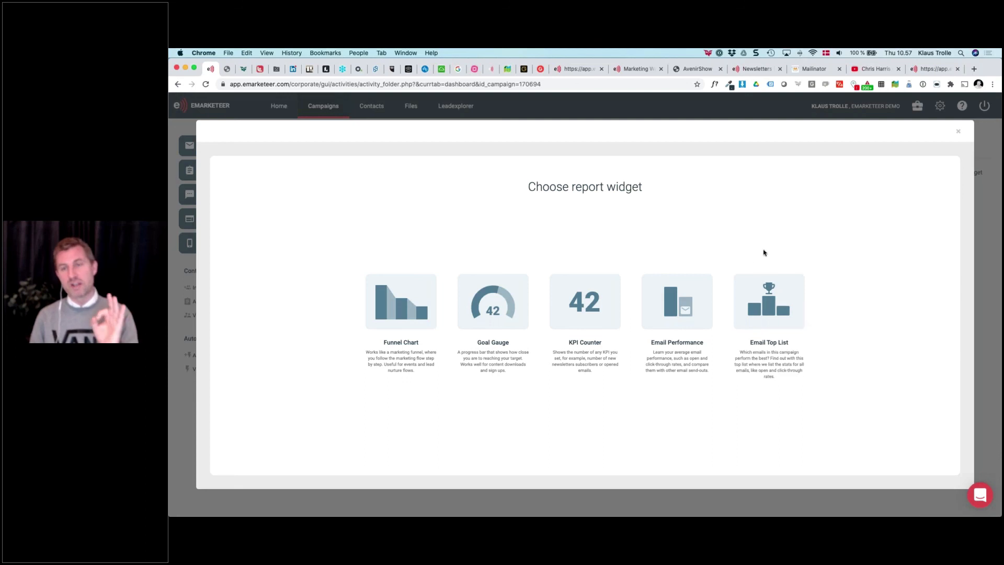
click(755, 71)
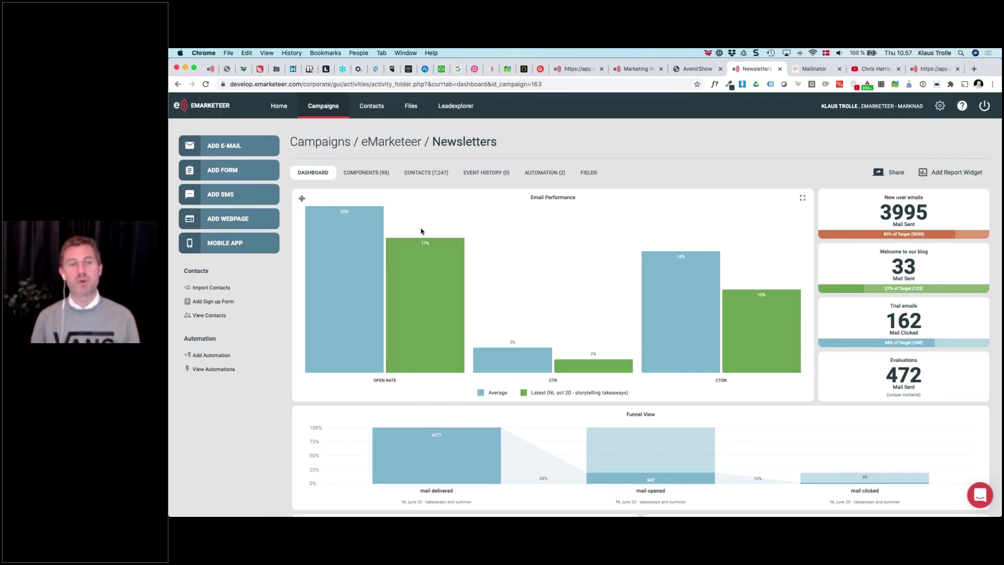
Scroll down through the Newsletters dashboard's report widgets and back up
scroll(421, 231, down, 1)
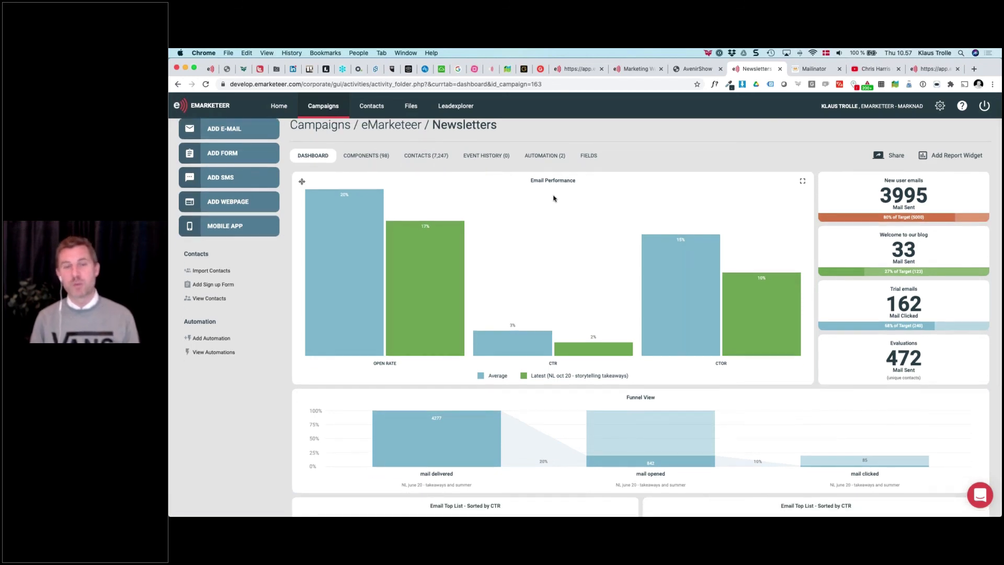
scroll(553, 199, down, 1)
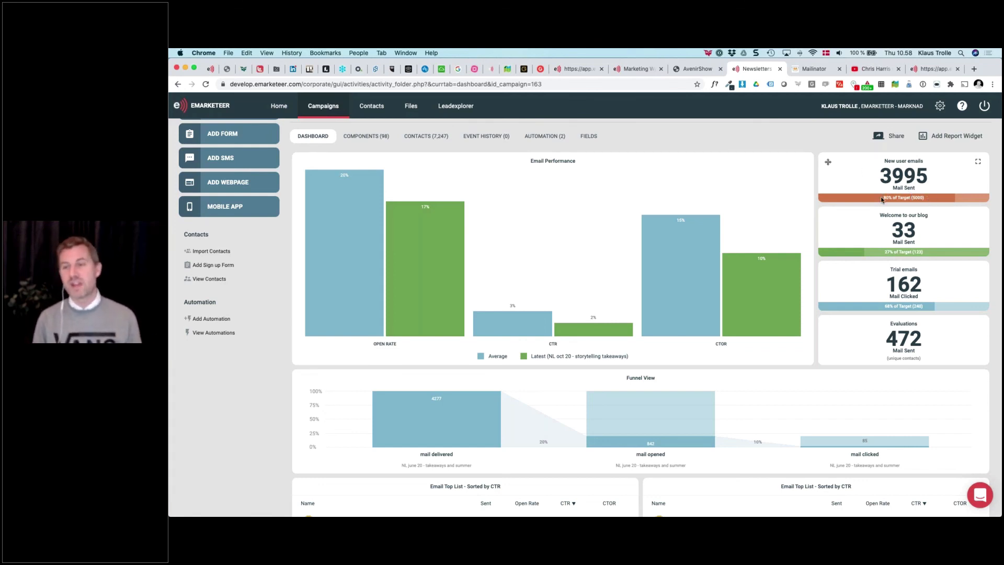
scroll(881, 199, down, 3)
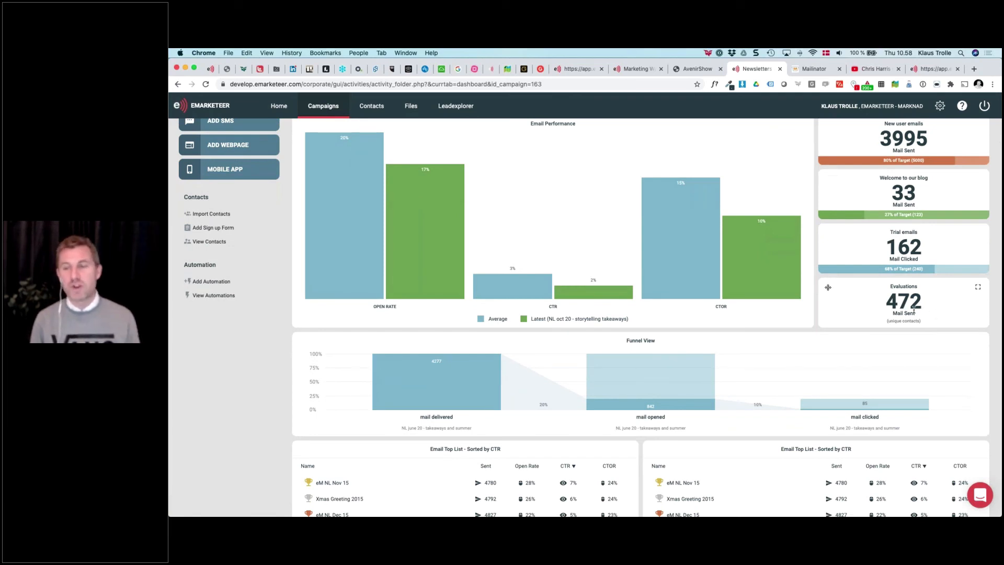
scroll(914, 312, down, 5)
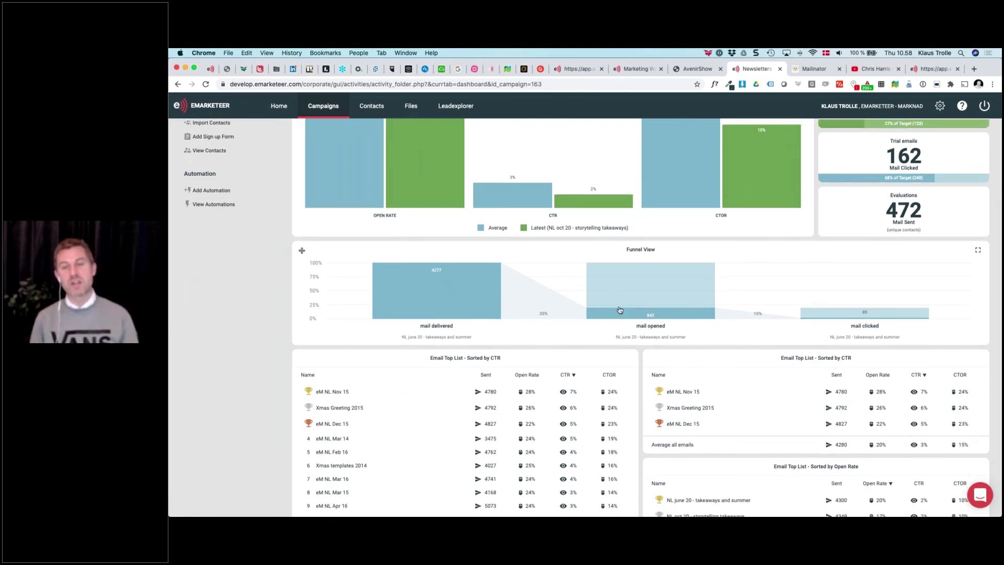
scroll(620, 310, down, 3)
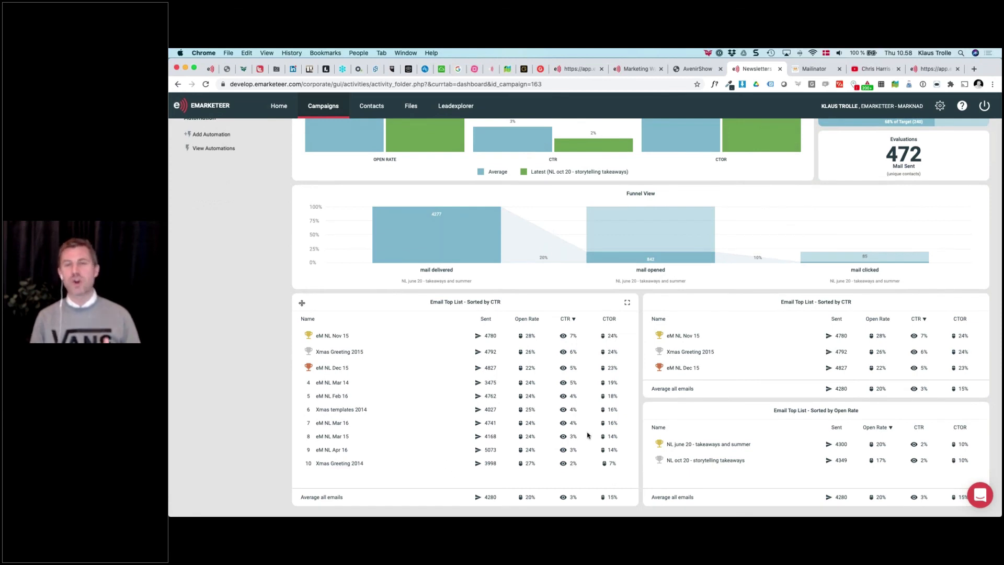
scroll(587, 435, up, 10)
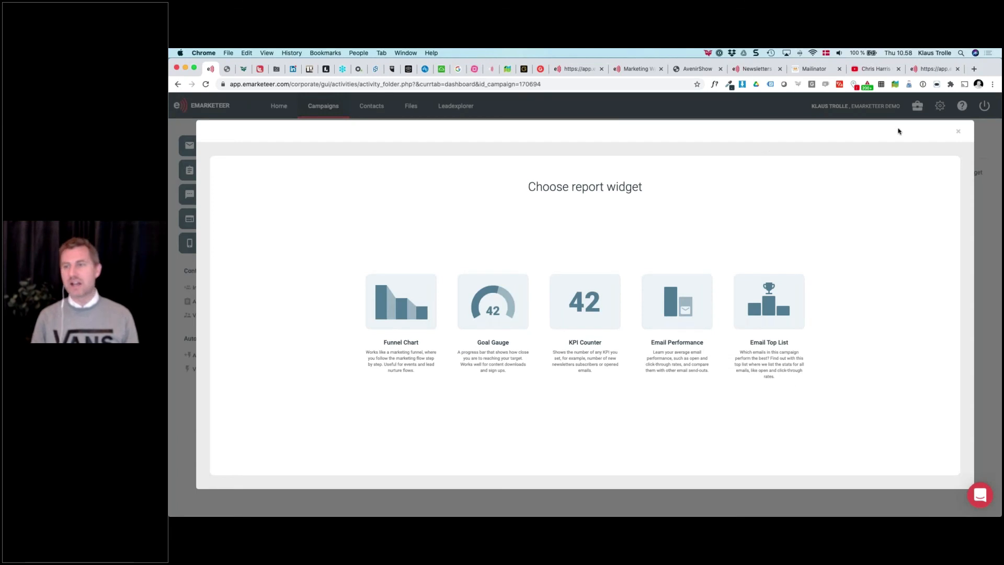
Close the Choose report widget dialog, show Components, then open the AvenirShow event page tab
click(959, 132)
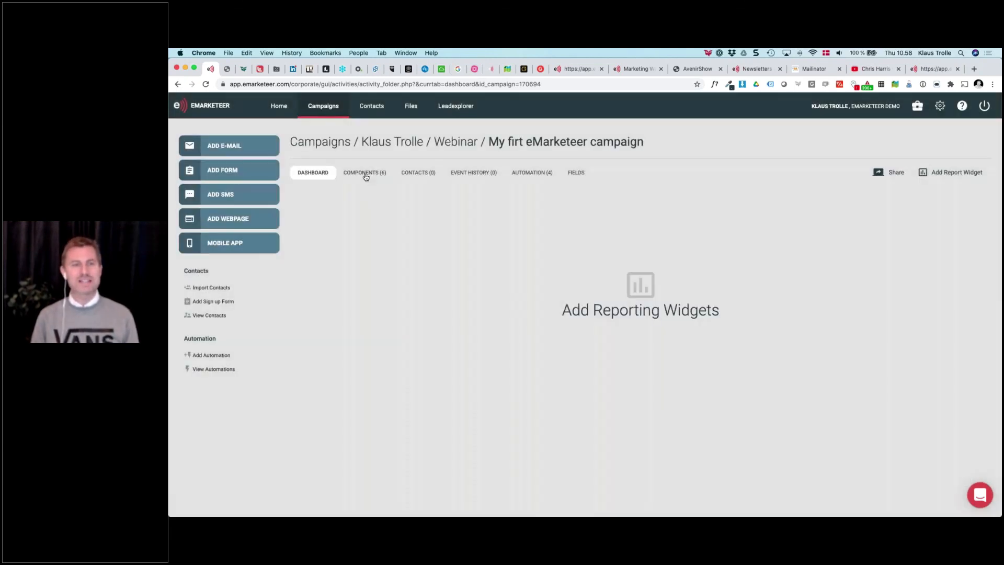
click(364, 173)
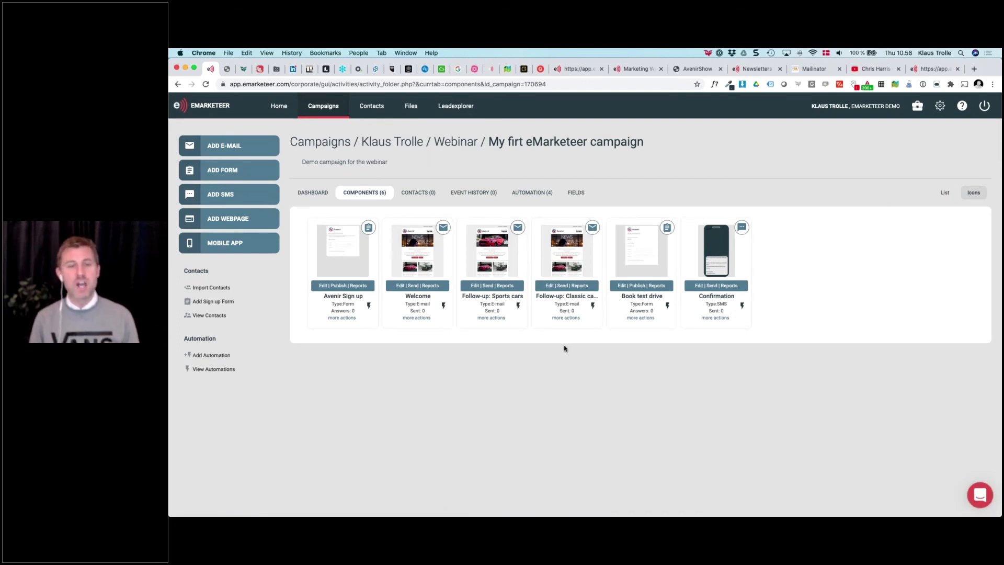
click(691, 71)
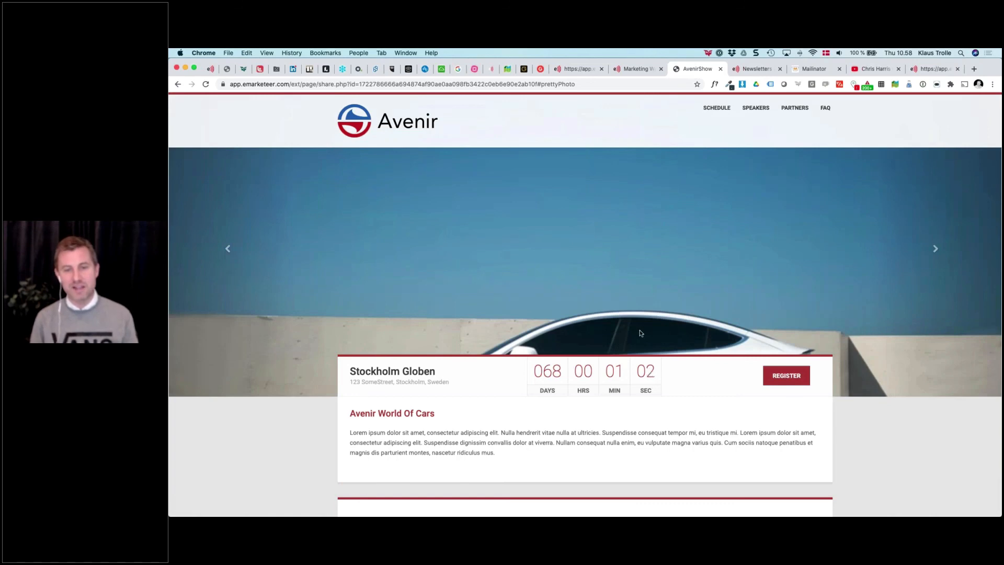
Browse the Avenir event page, view gallery photo 3 enlarged, then go to the closing slide
scroll(582, 360, down, 3)
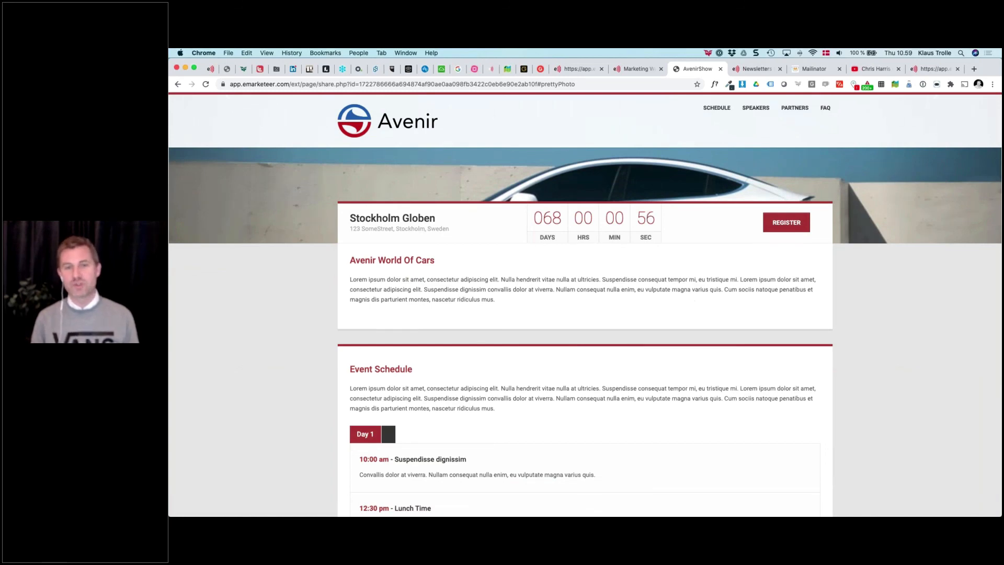
scroll(700, 195, down, 10)
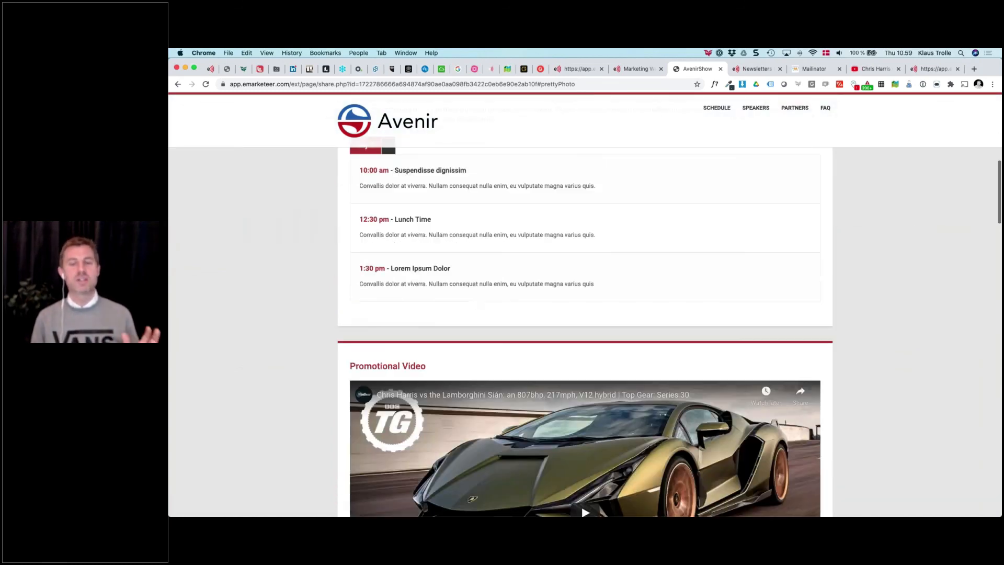
scroll(585, 313, down, 8)
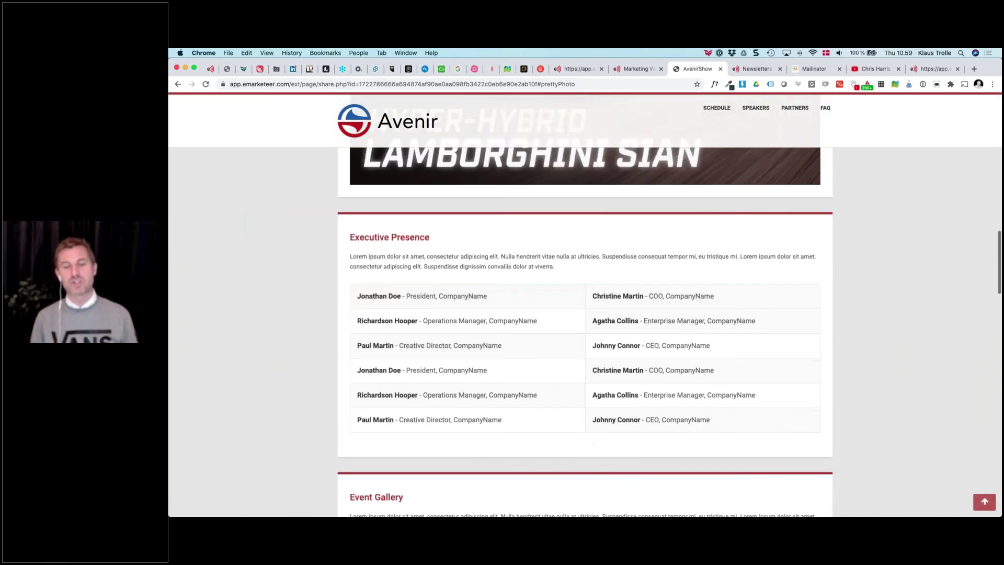
scroll(628, 361, down, 3)
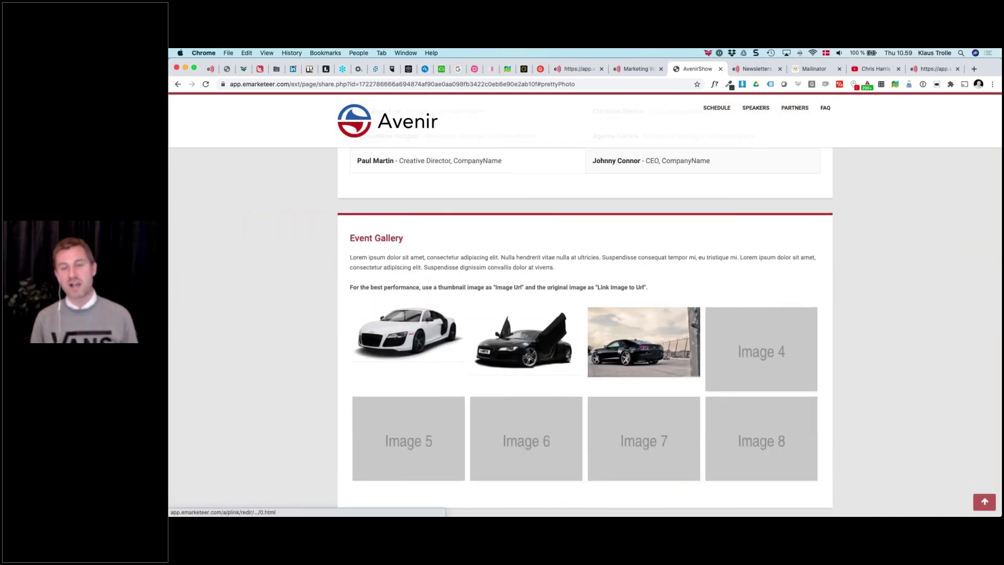
click(629, 362)
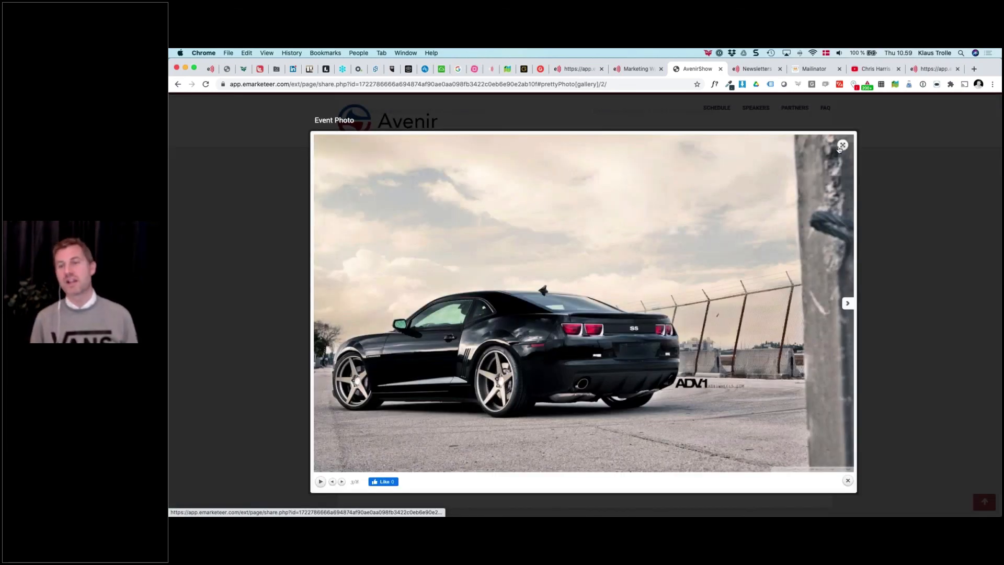
click(848, 481)
scroll(669, 404, down, 10)
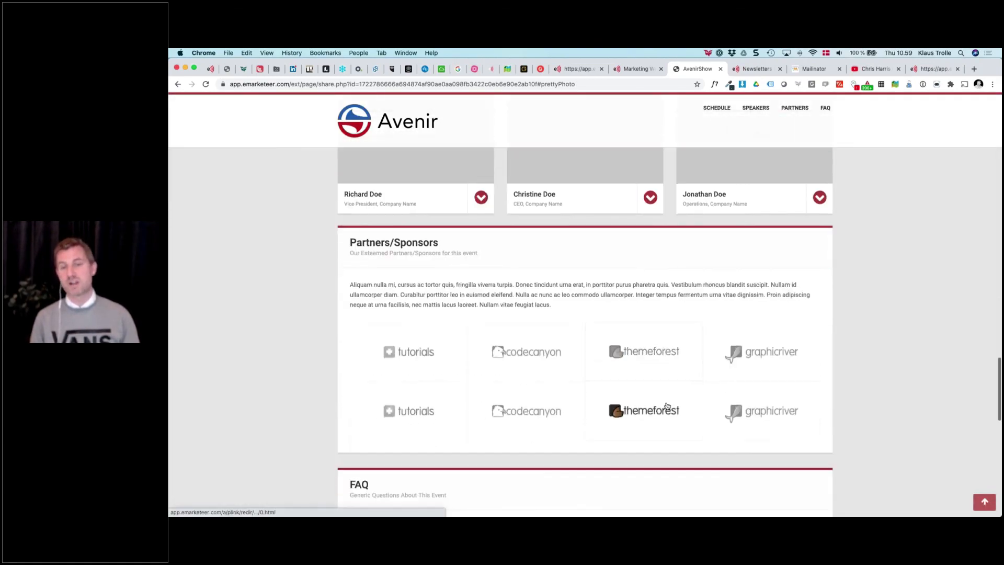
scroll(669, 404, up, 15)
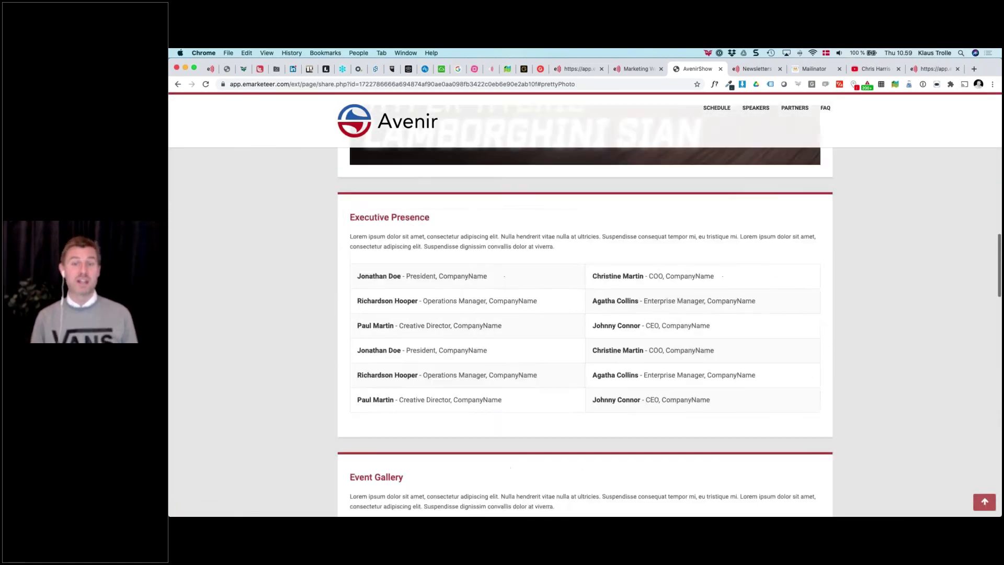
scroll(669, 404, up, 10)
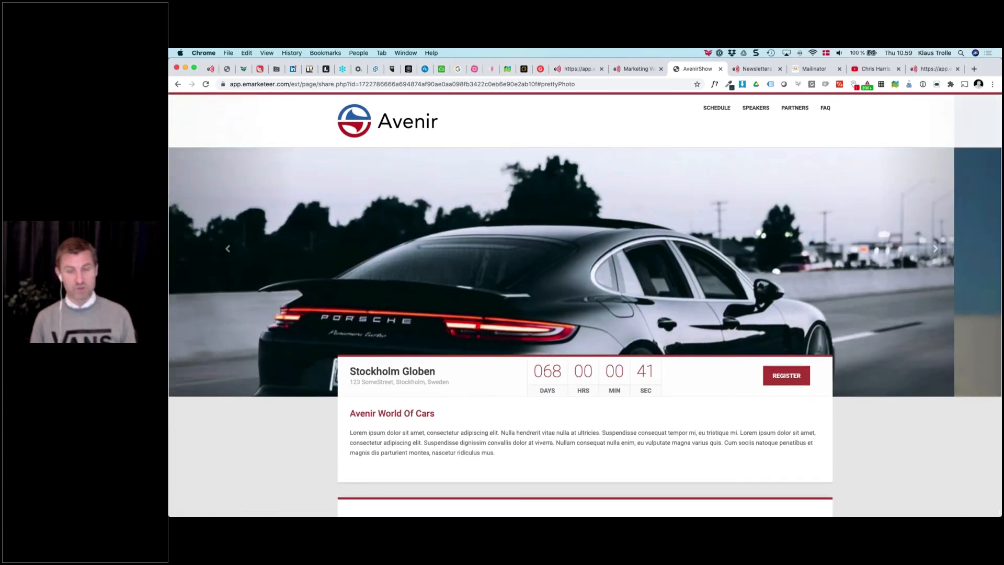
click(211, 69)
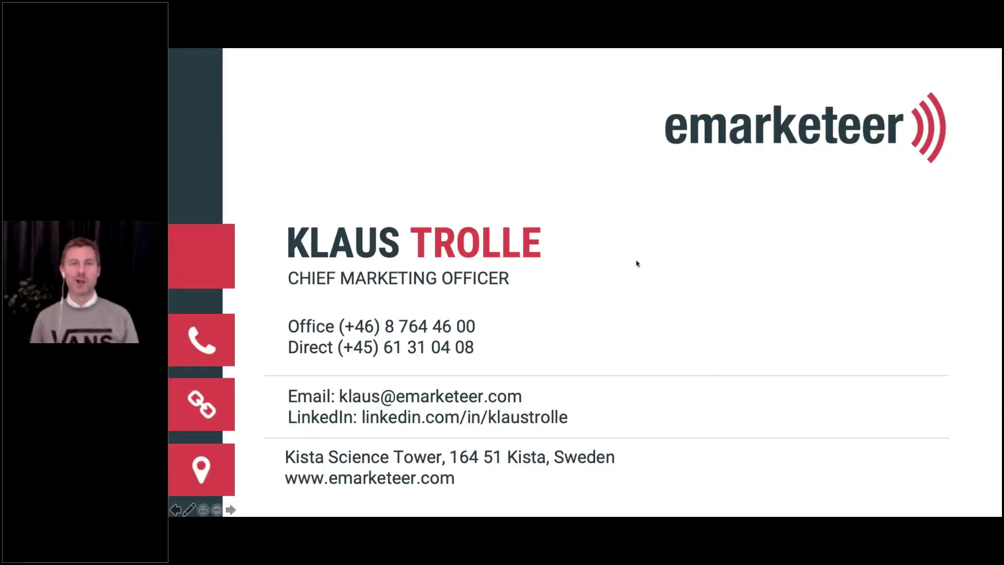